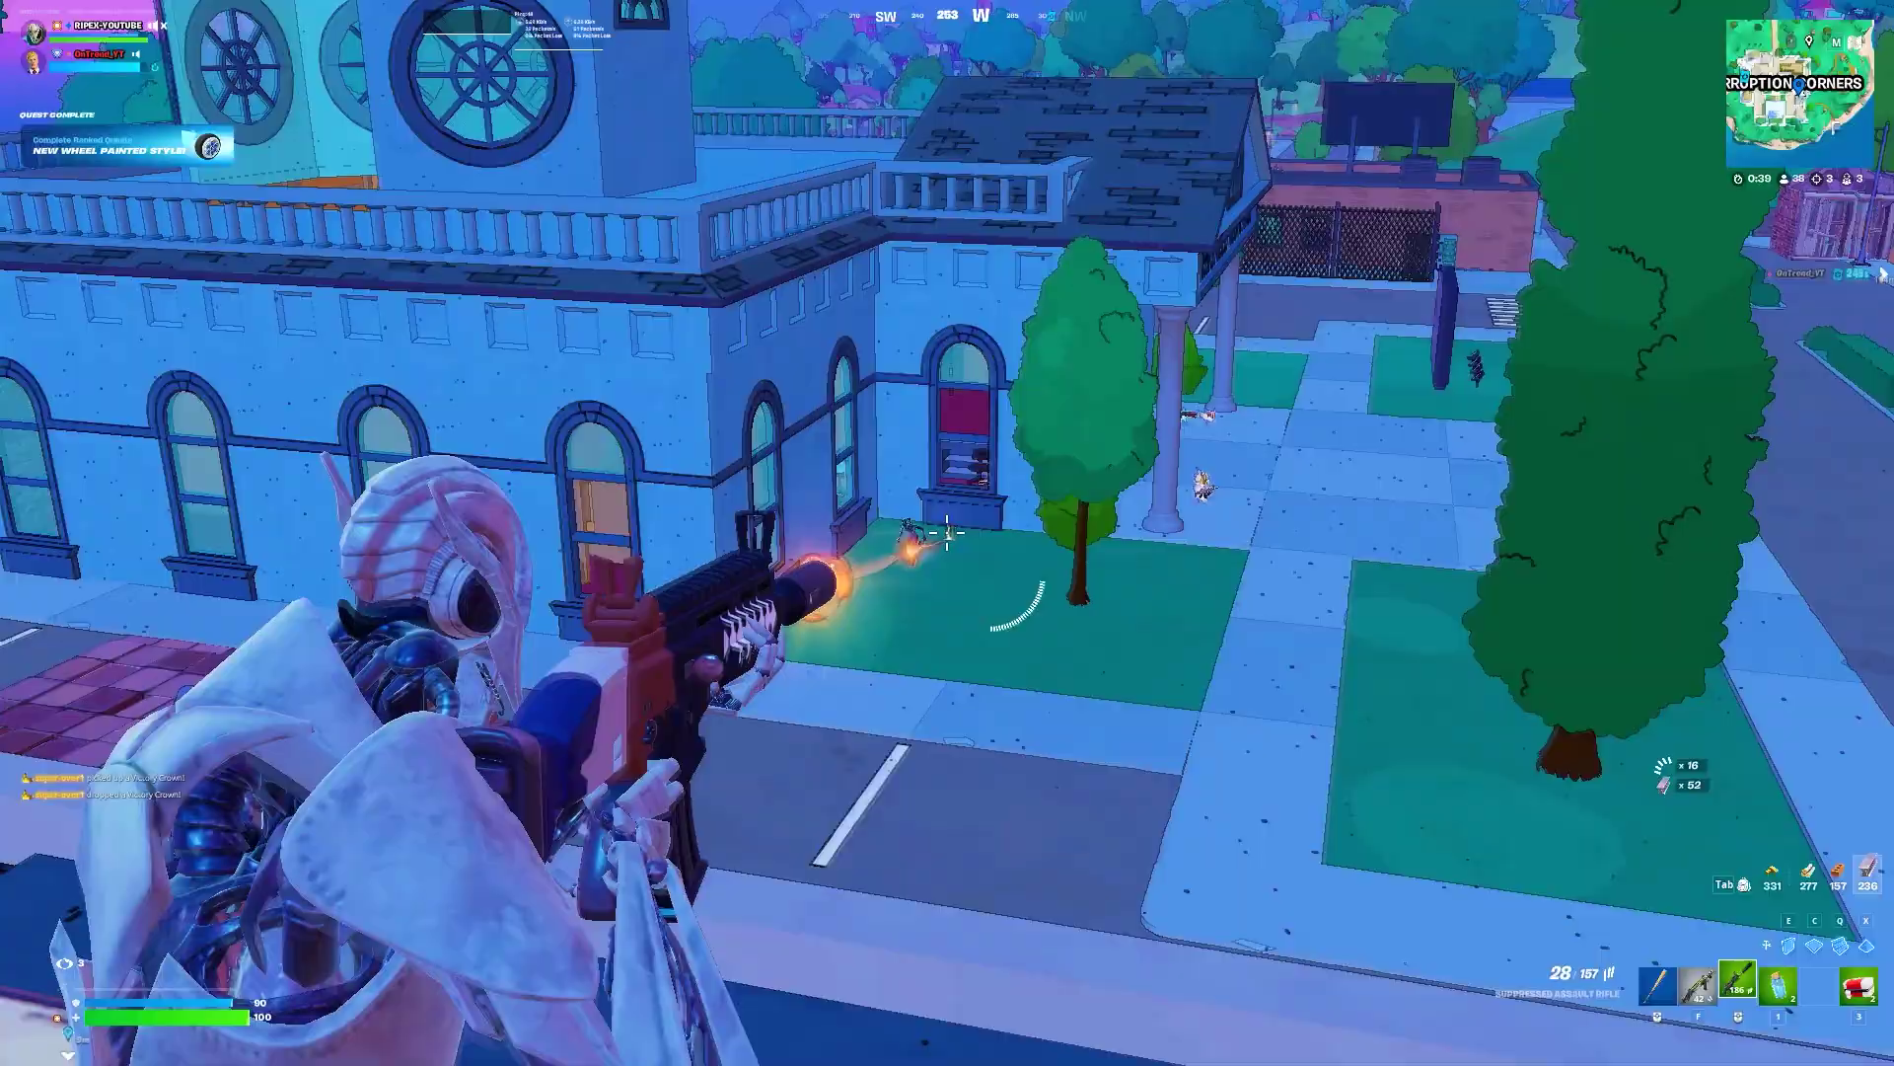
pyautogui.moveTo(947, 533); pyautogui.dragTo(948, 533)
pyautogui.press('r')
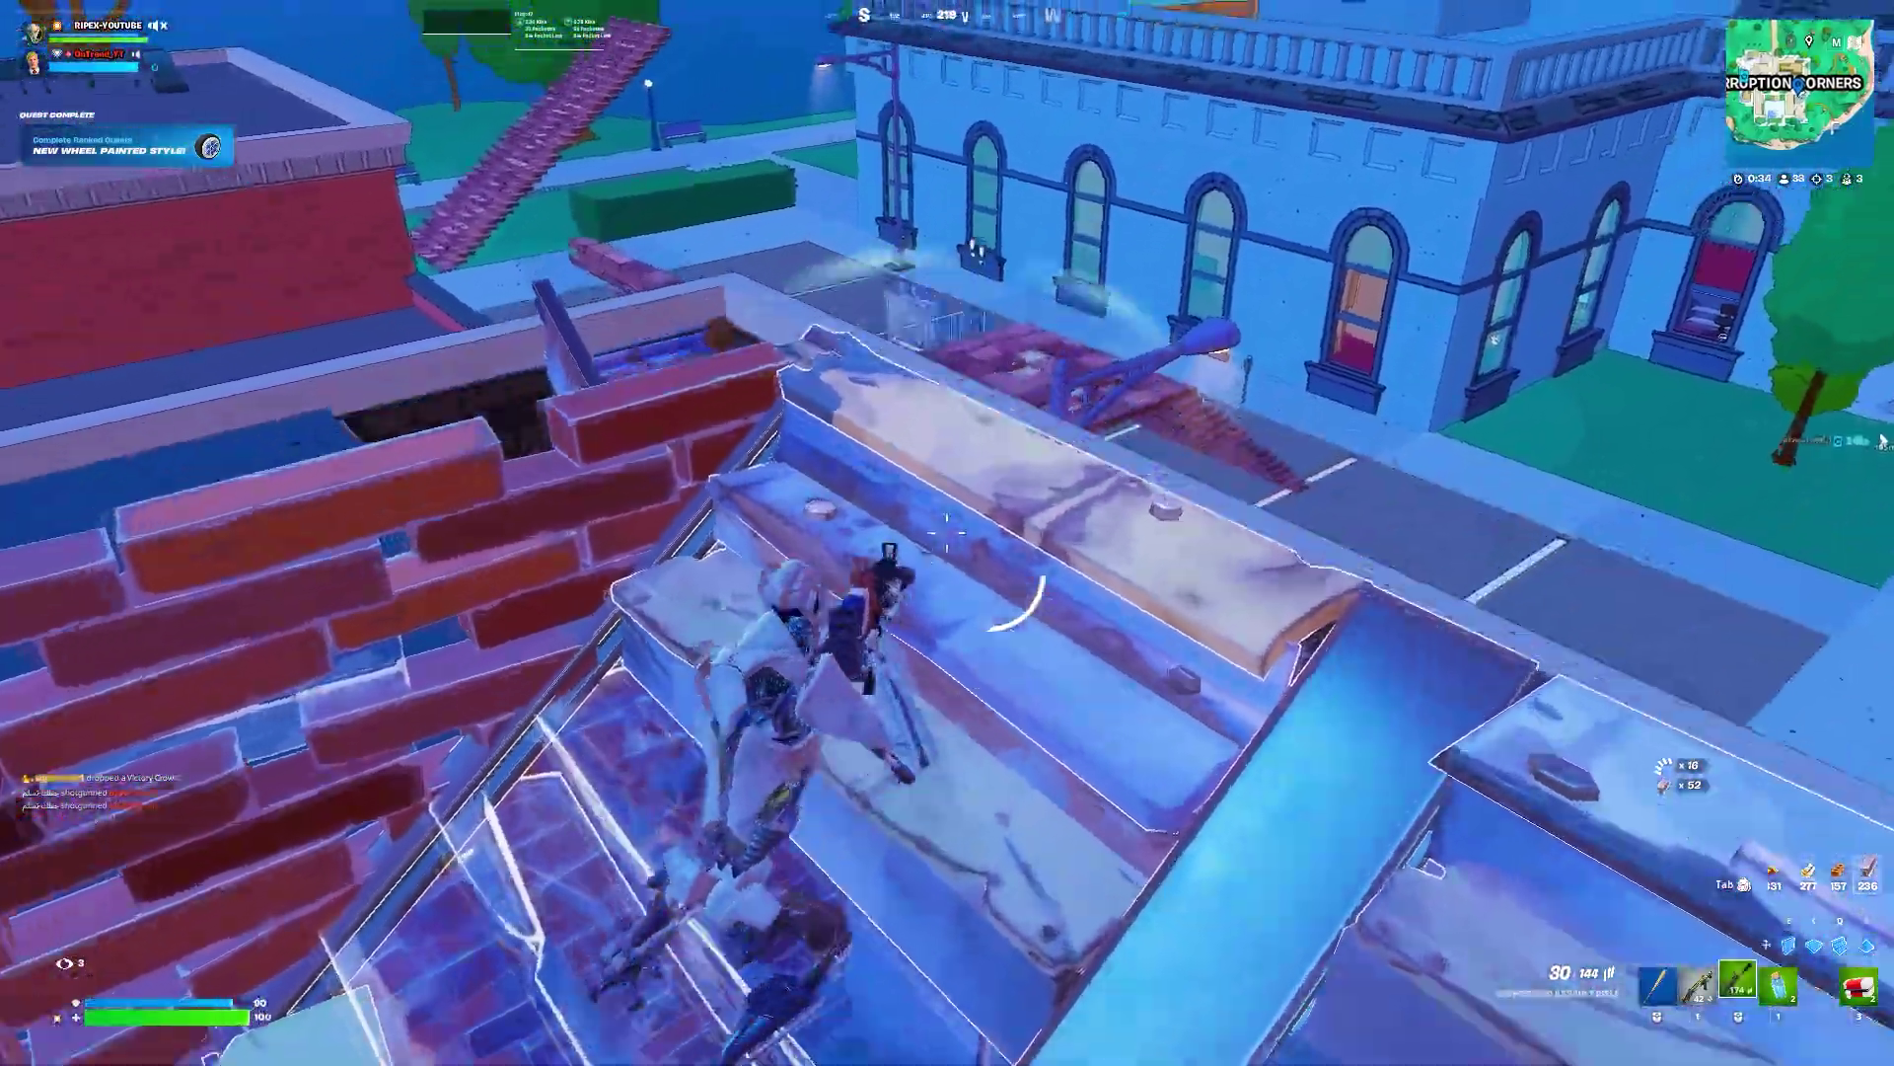
pyautogui.press('q')
pyautogui.moveTo(947, 533); pyautogui.dragTo(947, 533)
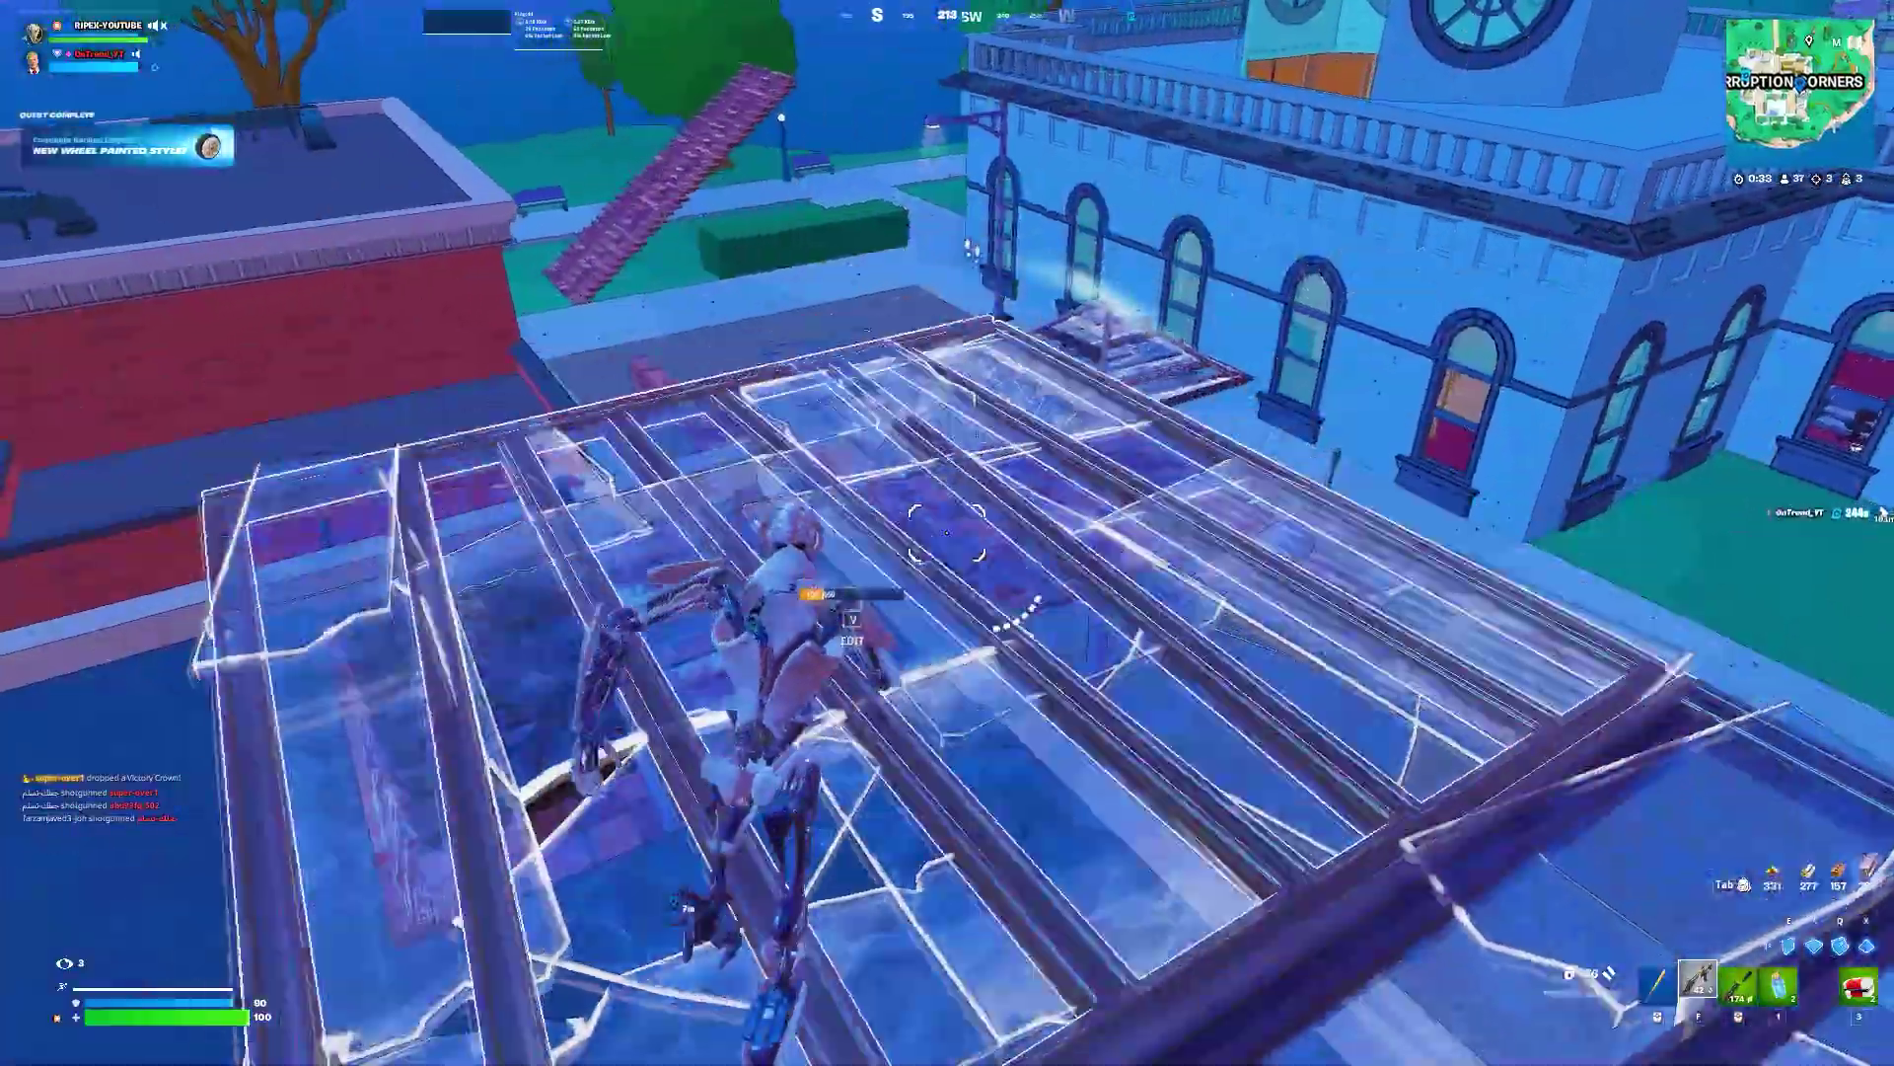
pyautogui.press('f')
pyautogui.press('w')
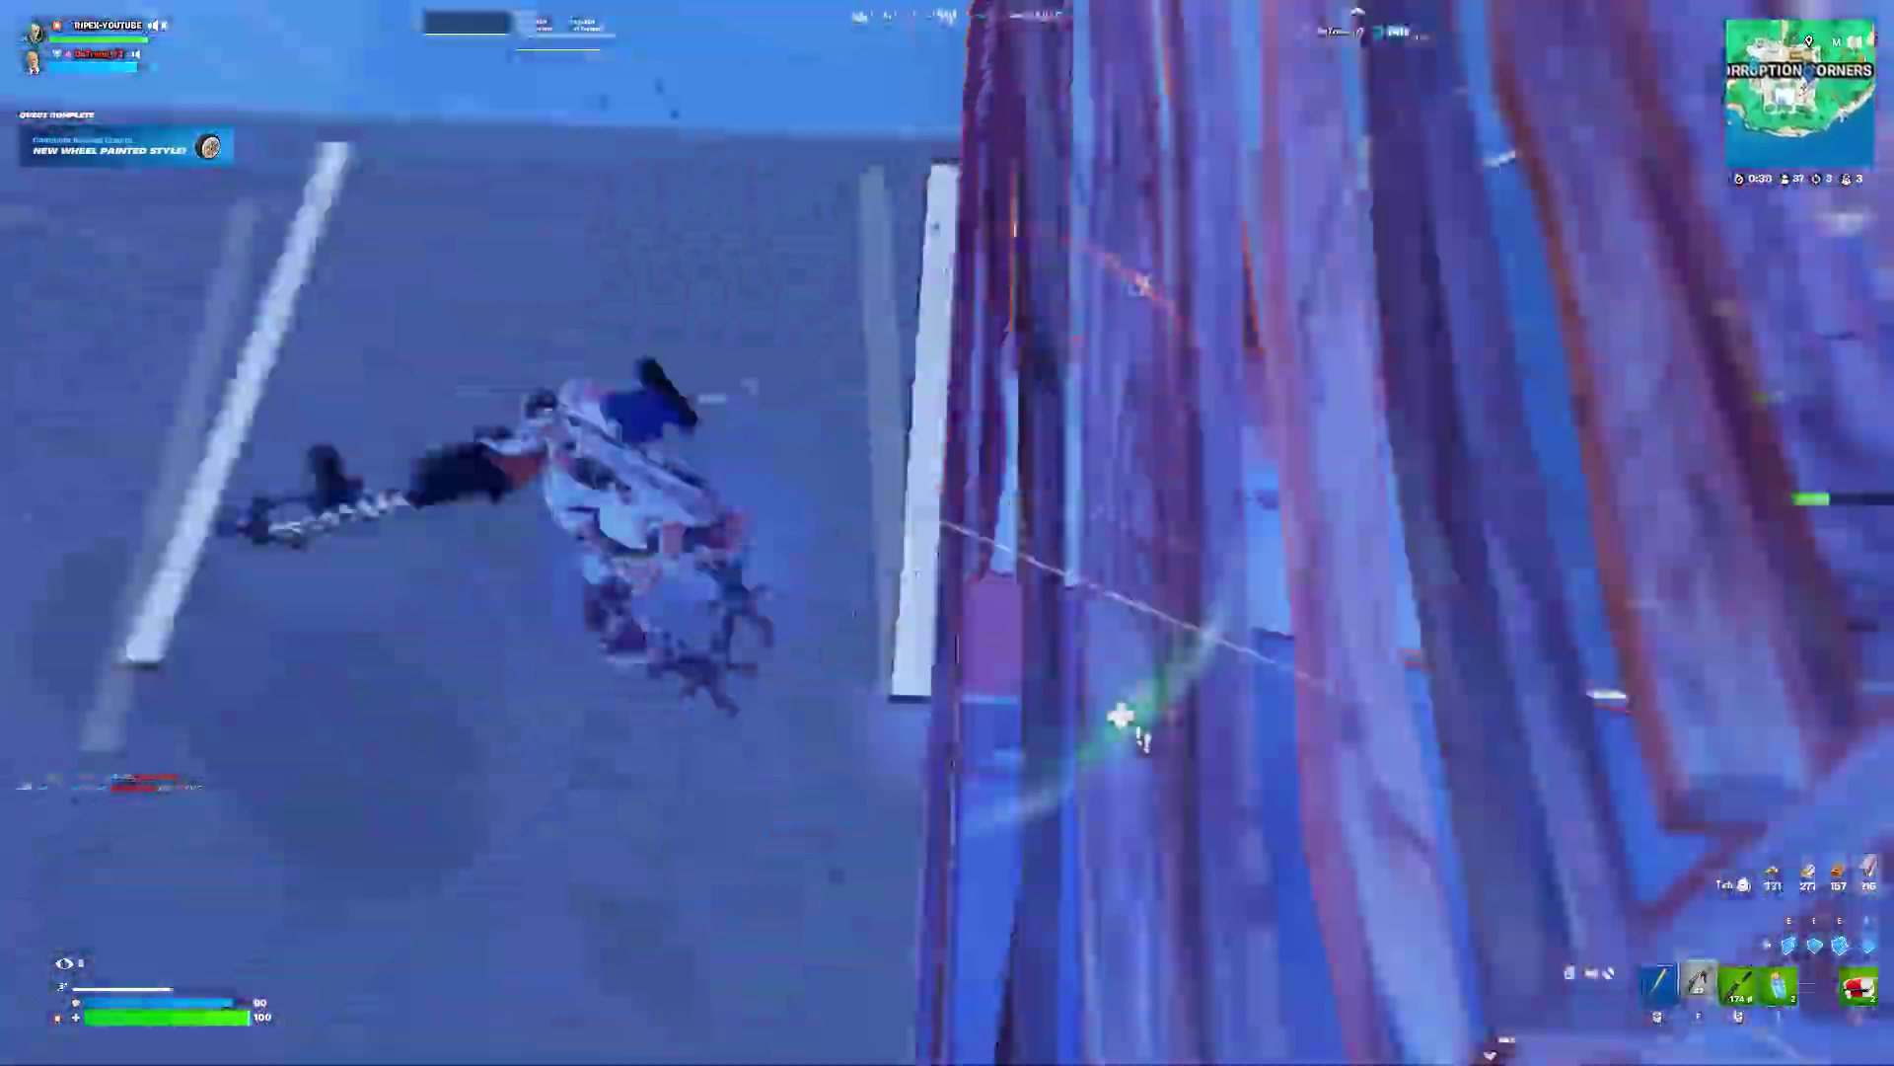
pyautogui.press('q')
pyautogui.click(947, 533)
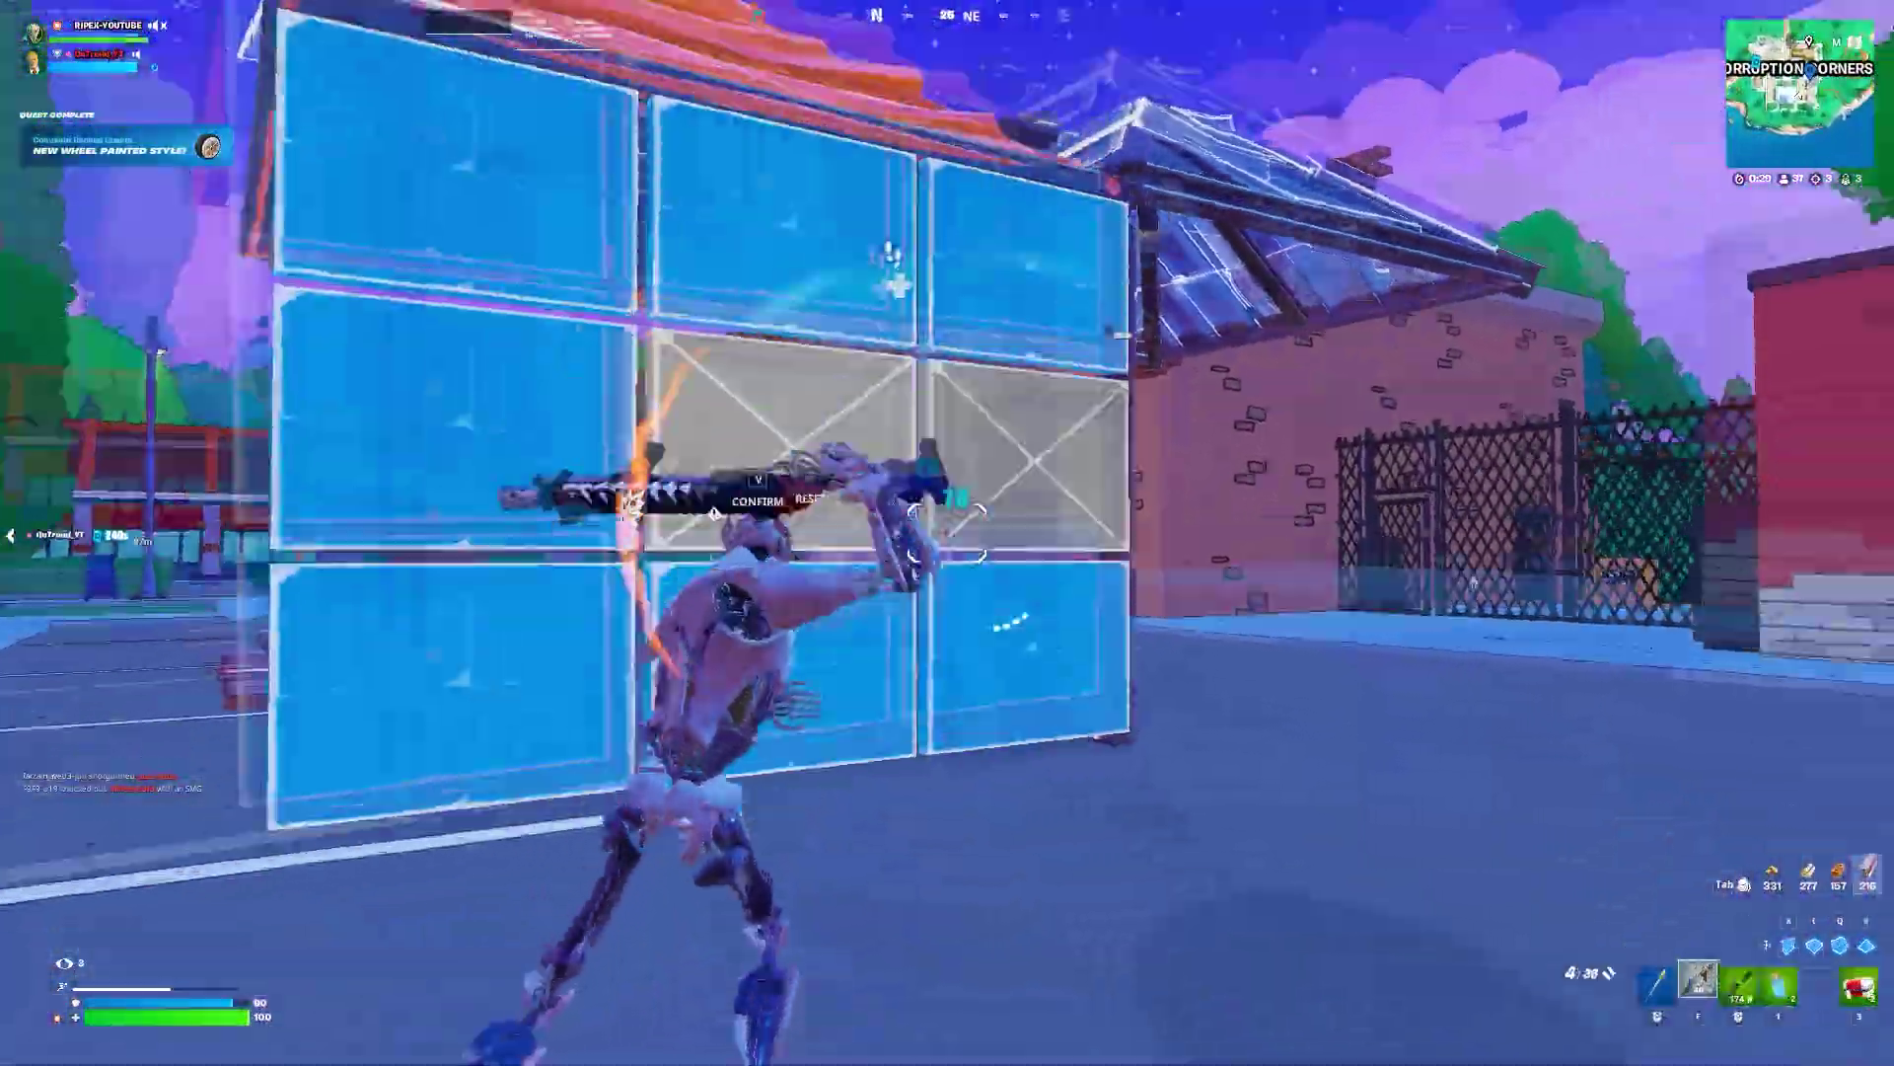
pyautogui.press('w')
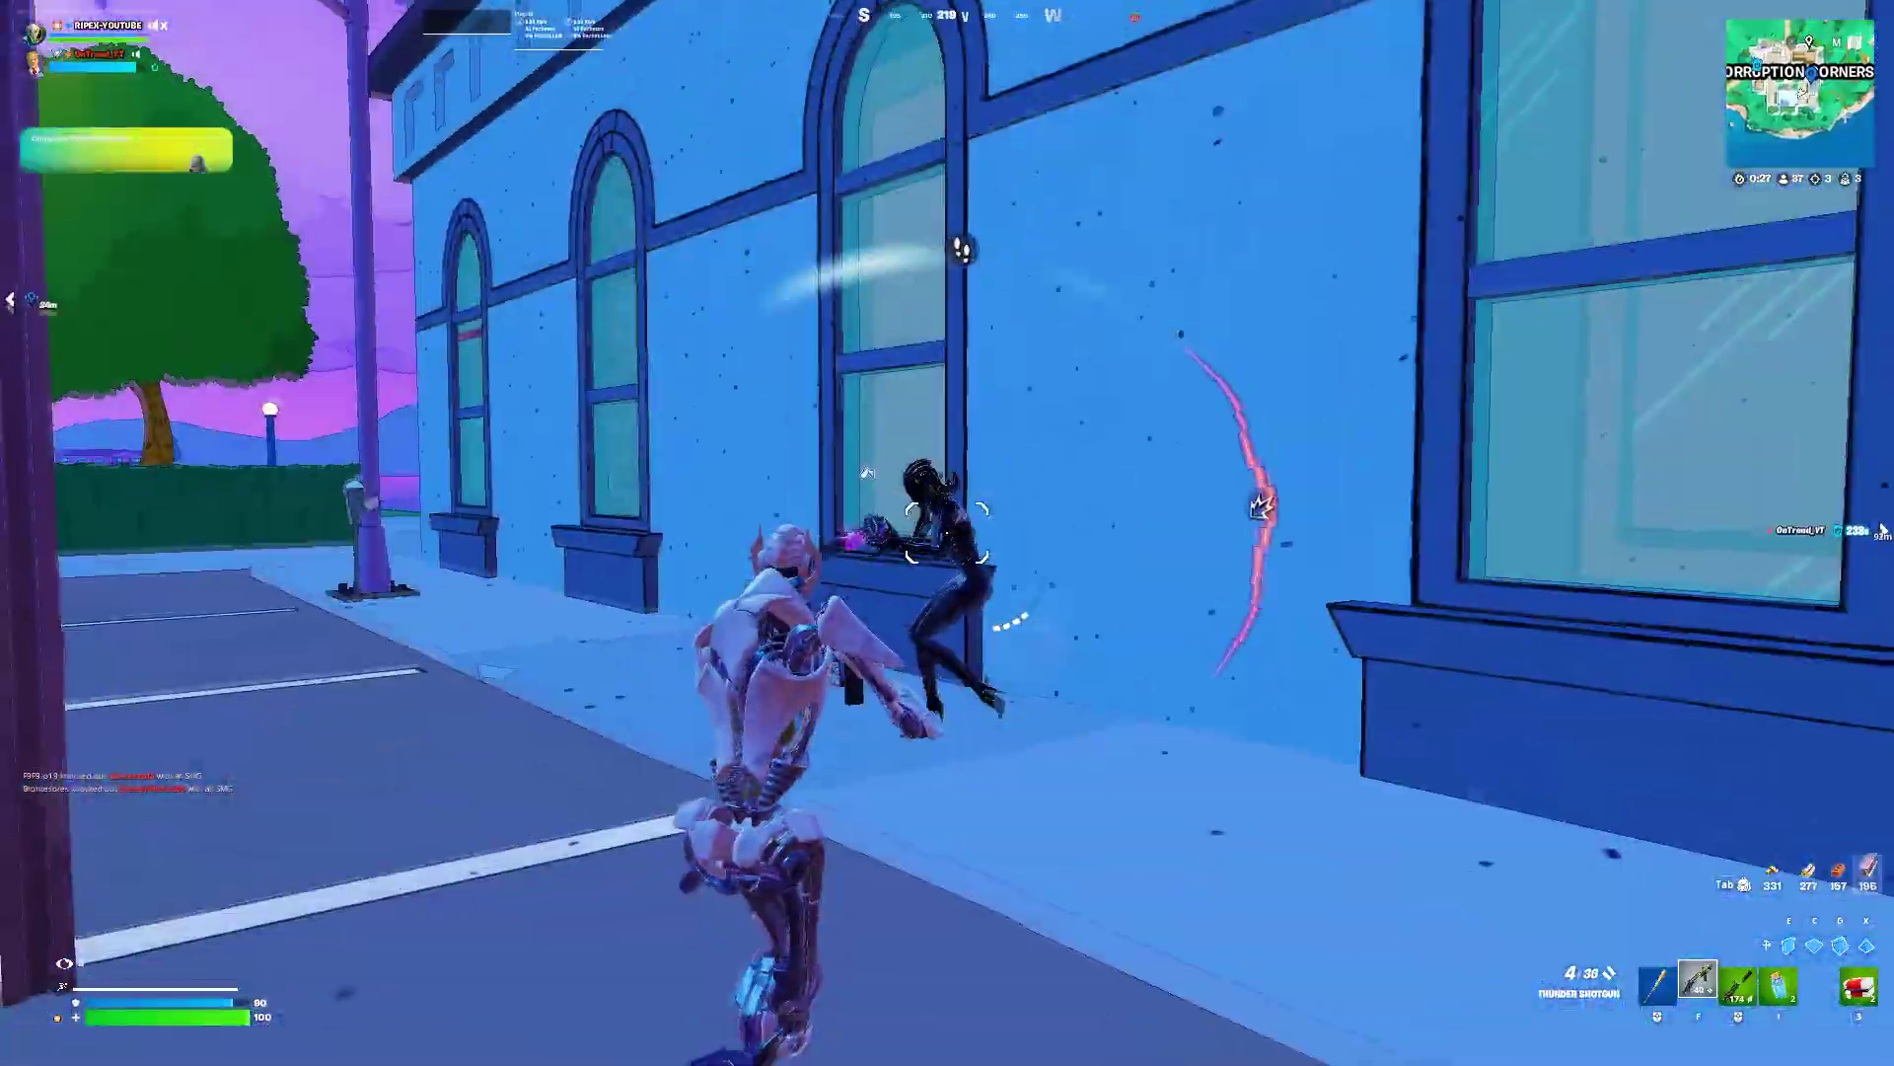
pyautogui.click(947, 533)
pyautogui.click(947, 533)
pyautogui.press('f')
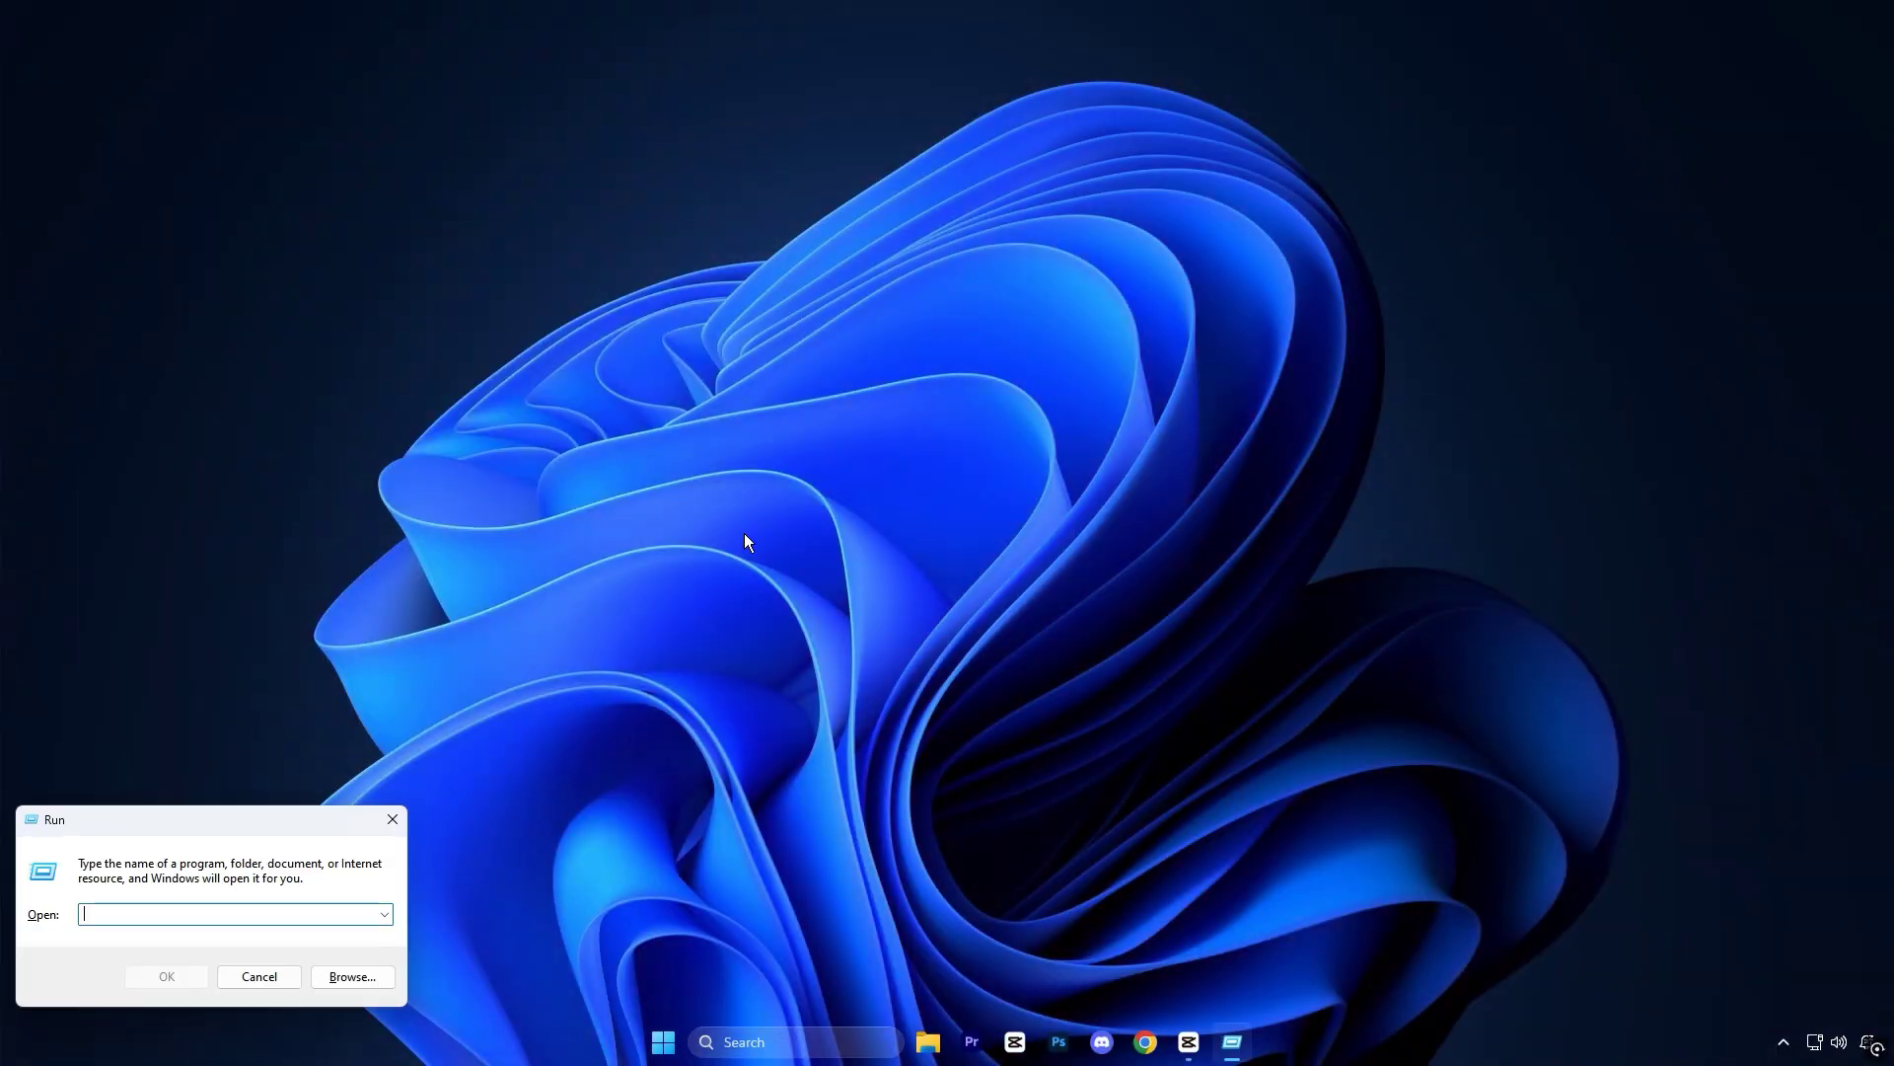
# Step: Open the %localappdata% folder from the Run dialog
pyautogui.moveTo(190, 819); pyautogui.dragTo(887, 389)
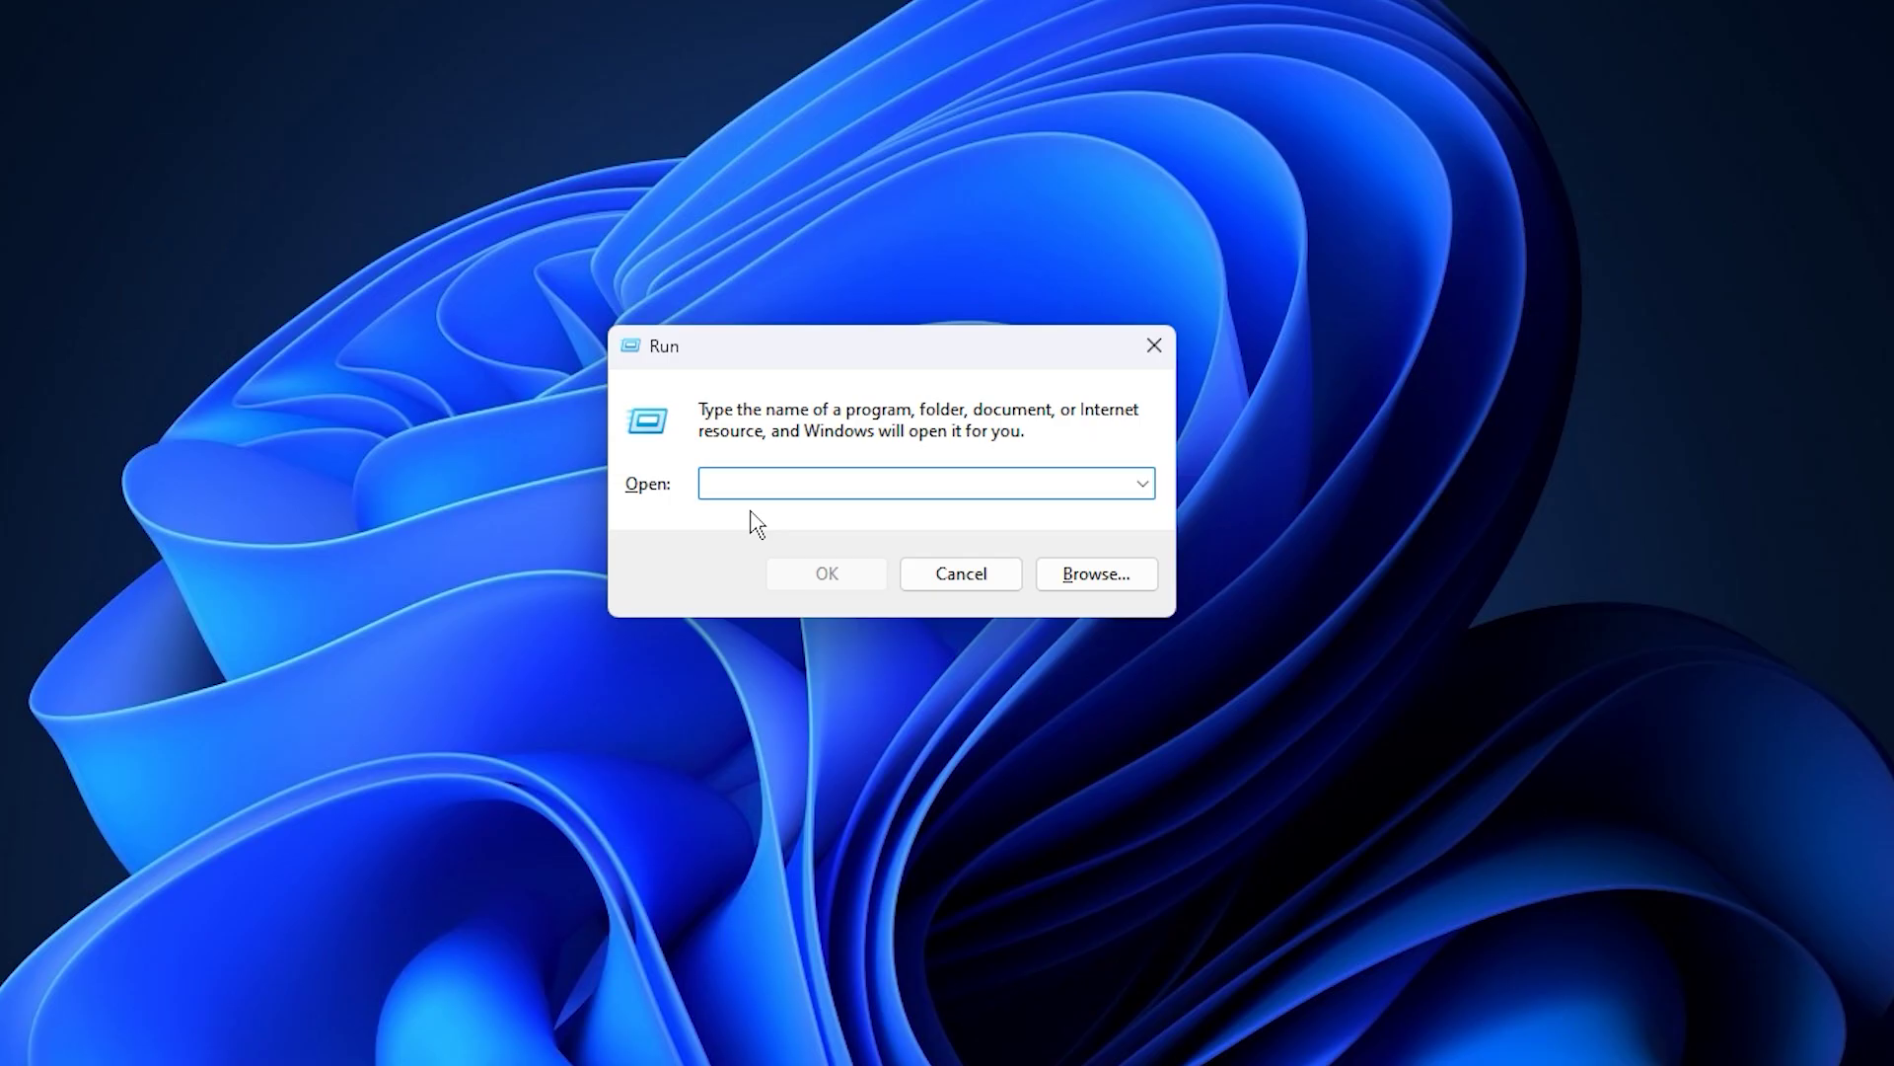
pyautogui.write('%localappdata%')
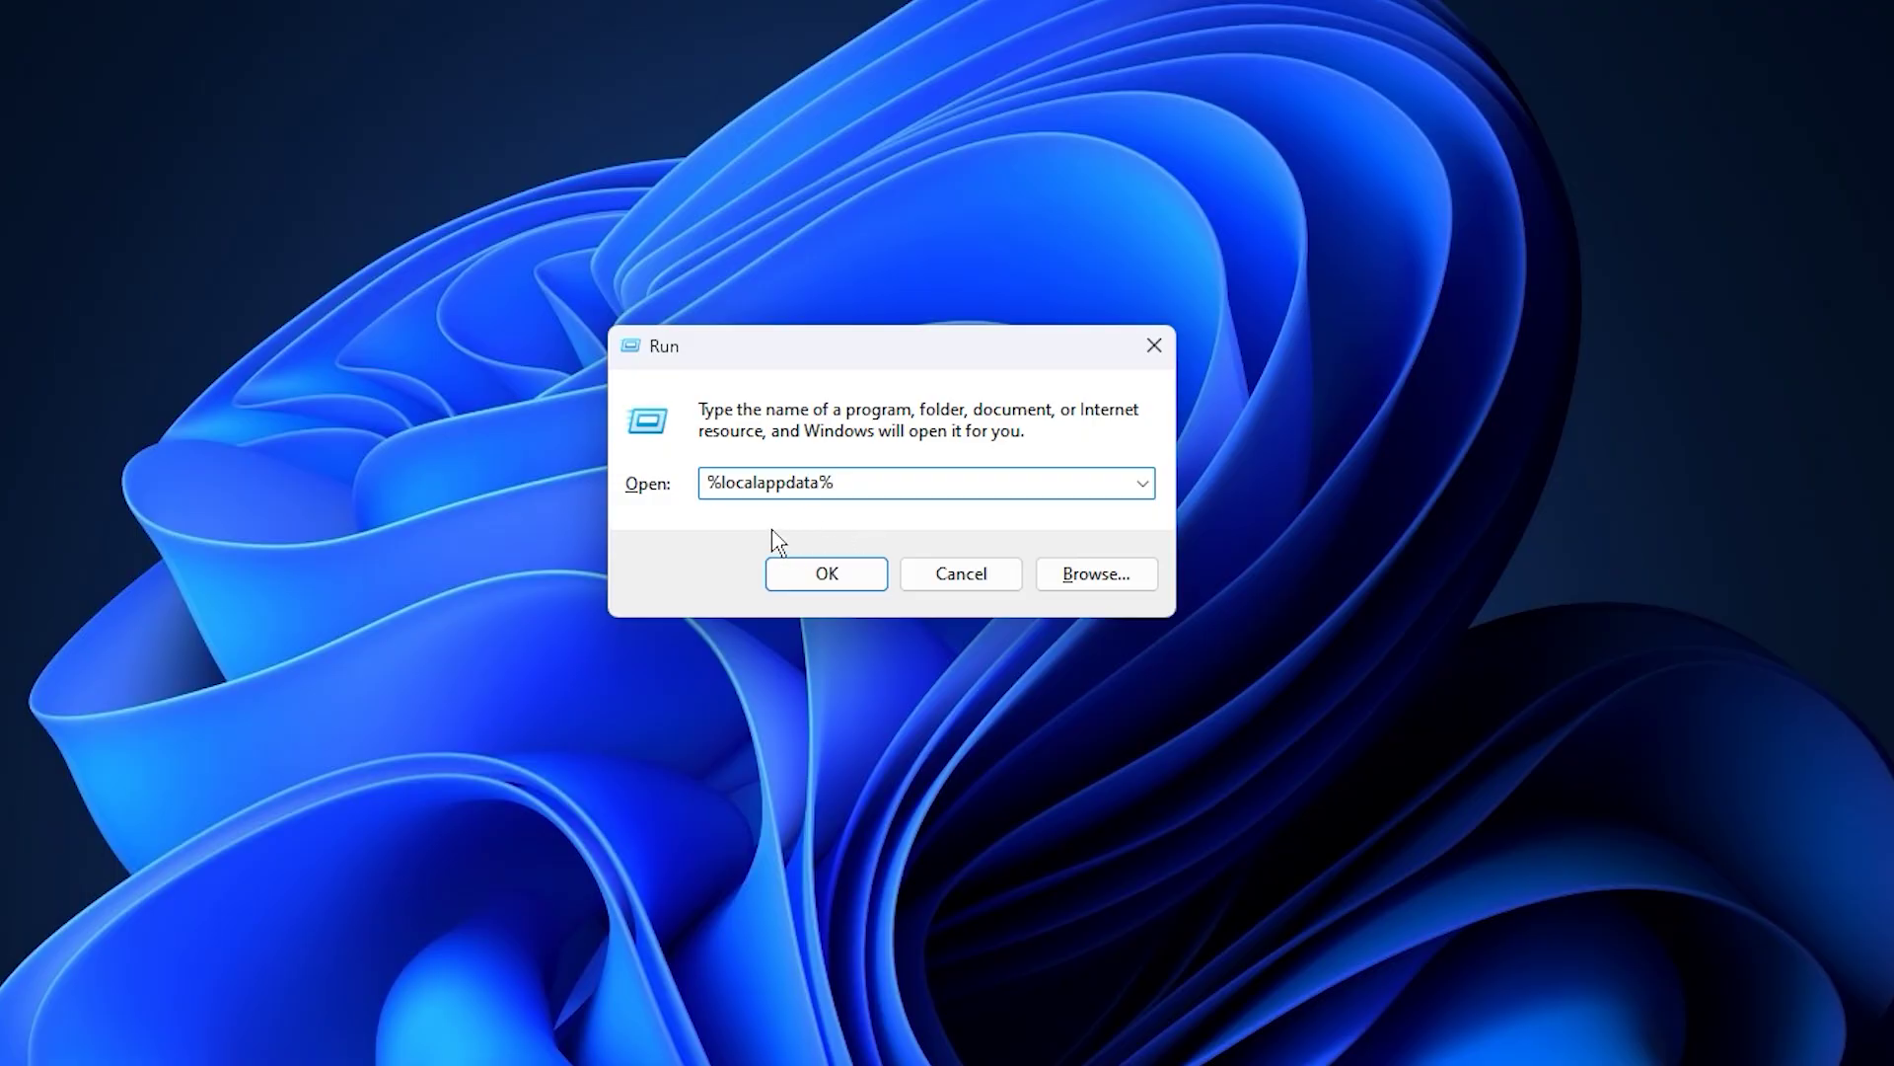
pyautogui.click(812, 576)
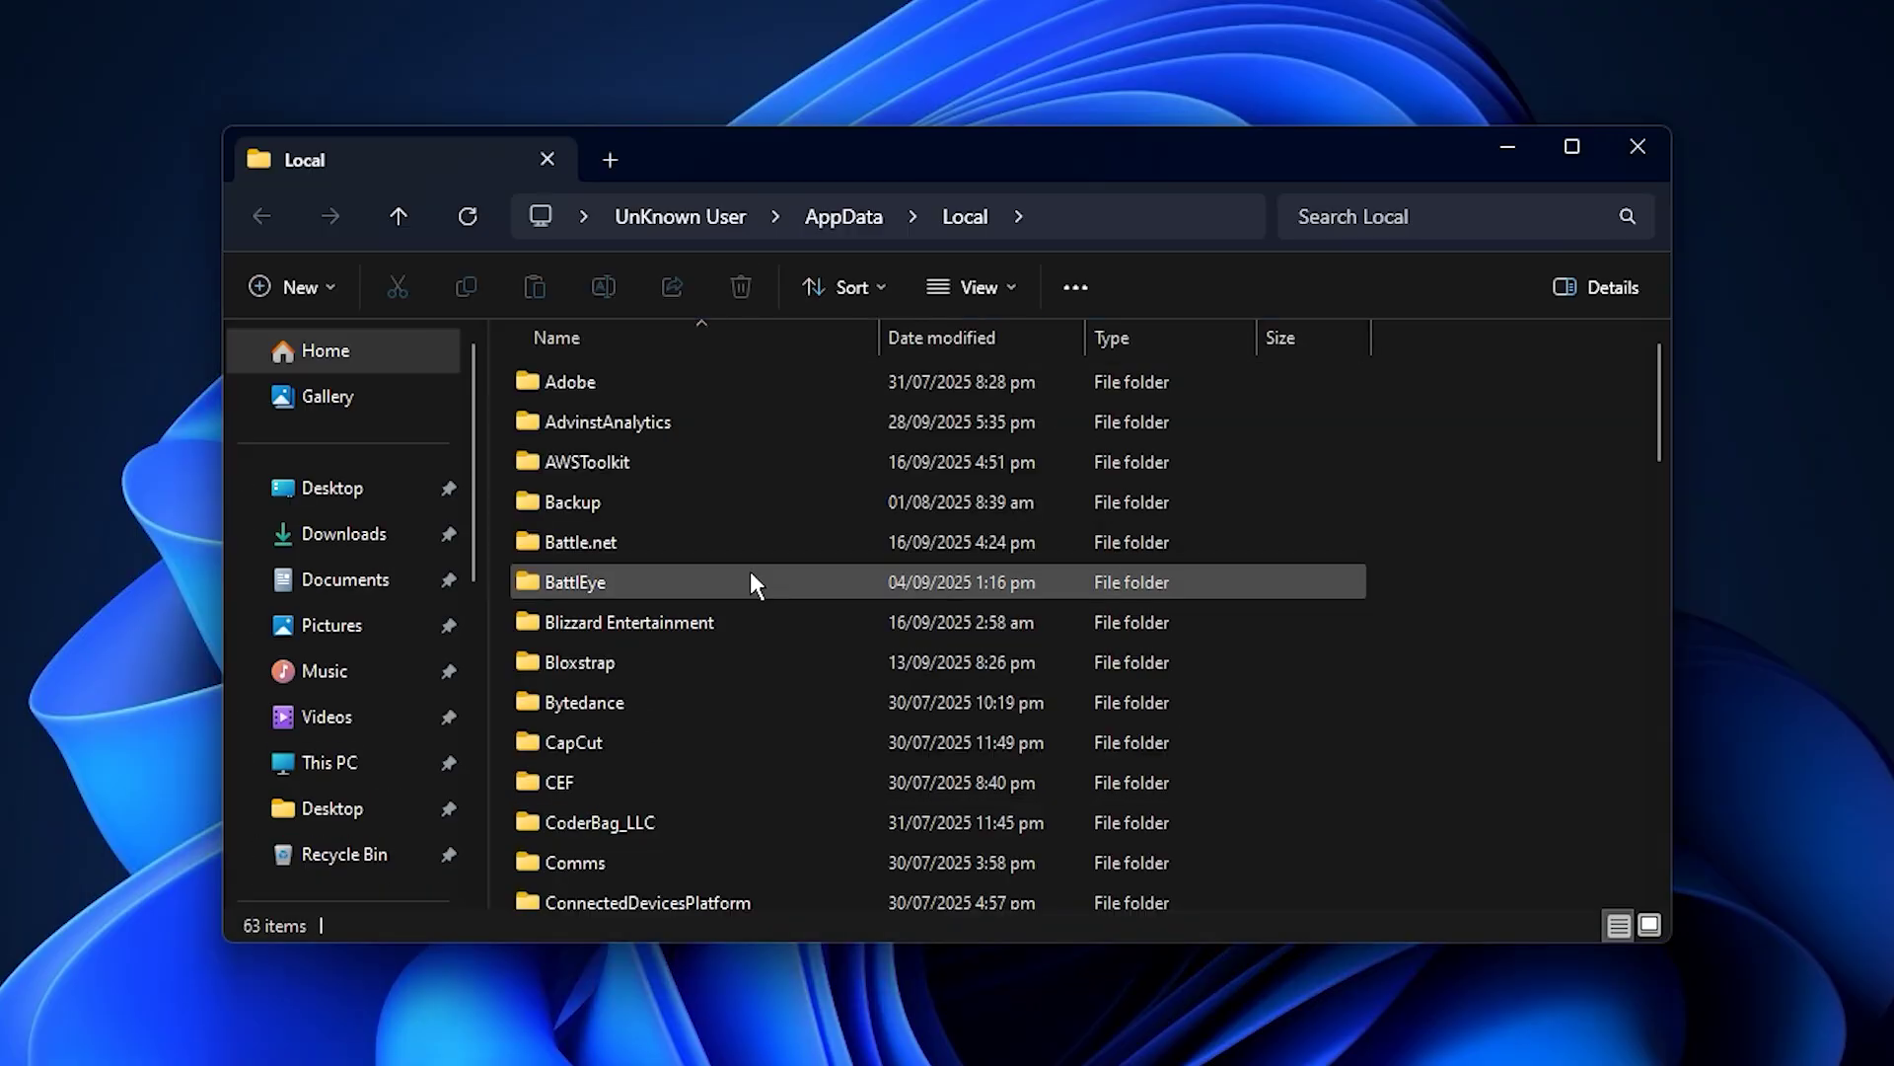
# Step: Go up to the AppData folder and open the NVIDIA folder inside LocalLow
pyautogui.click(824, 216)
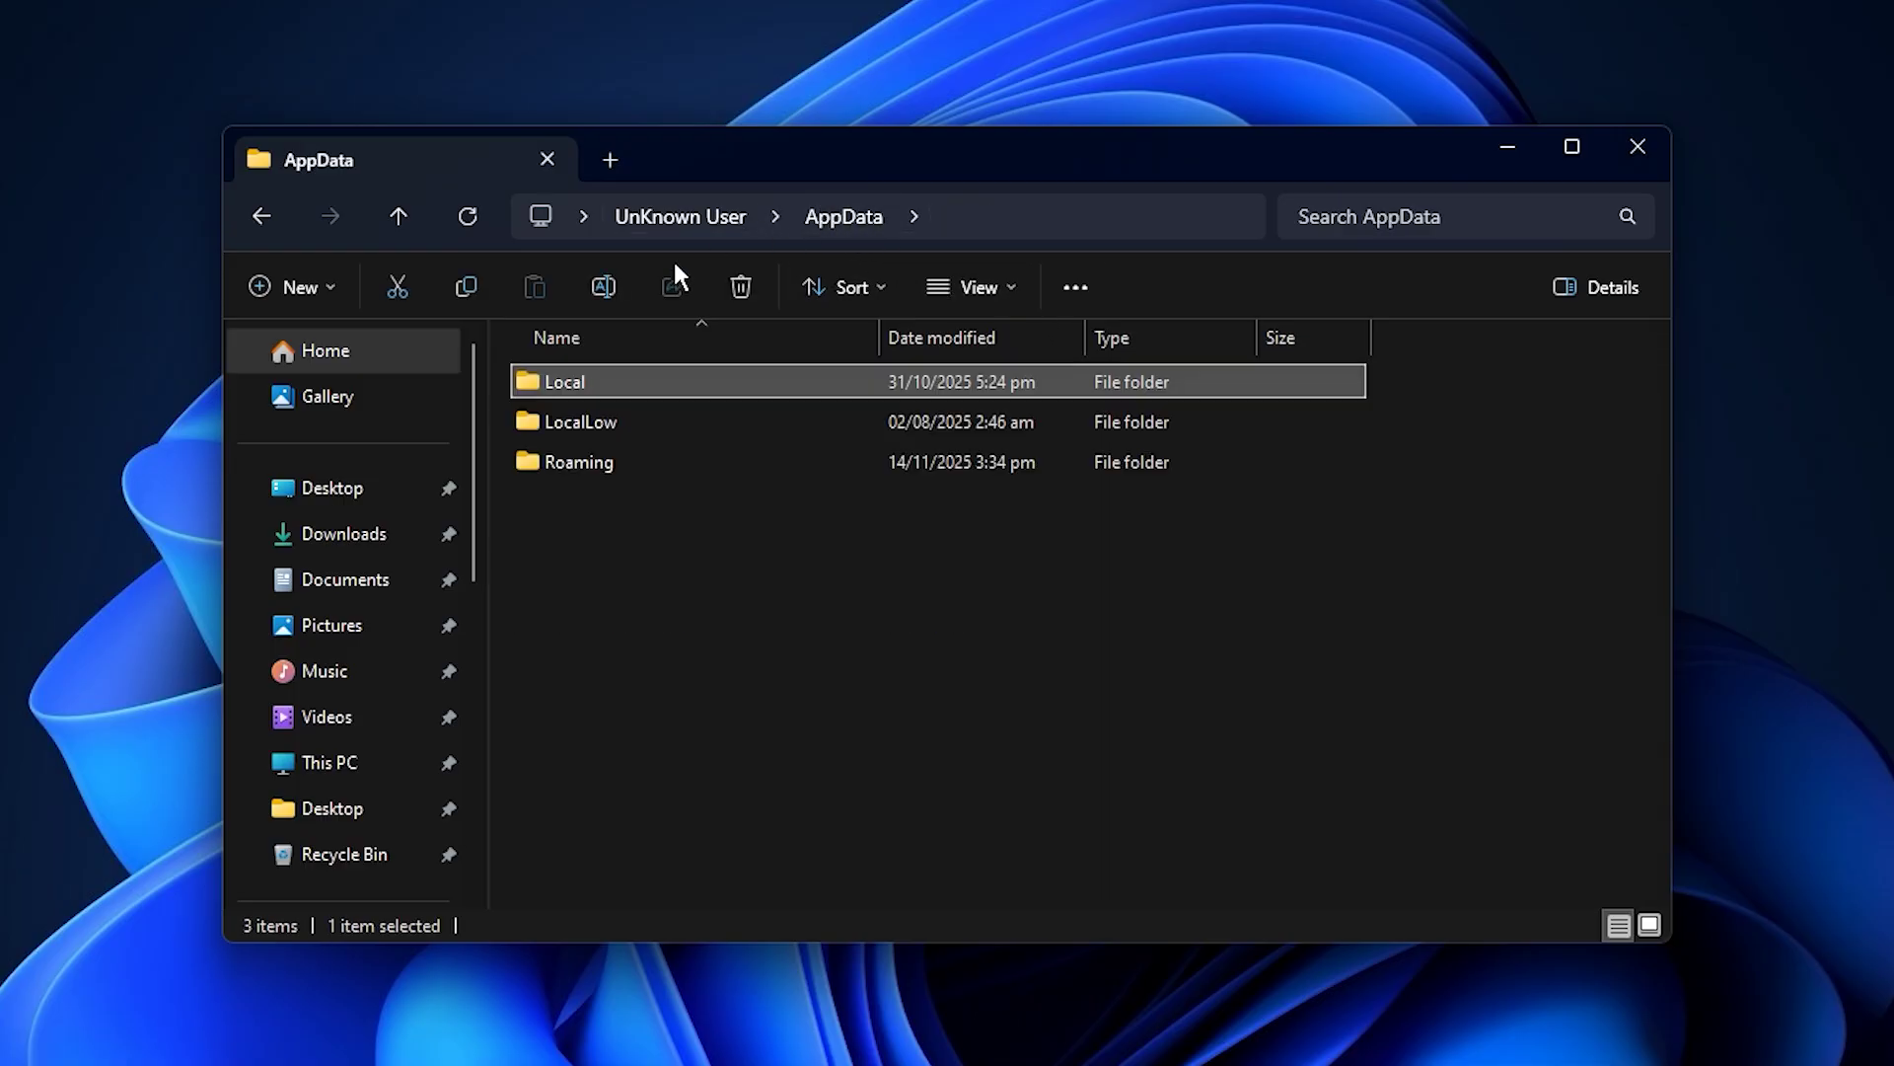
pyautogui.doubleClick(679, 423)
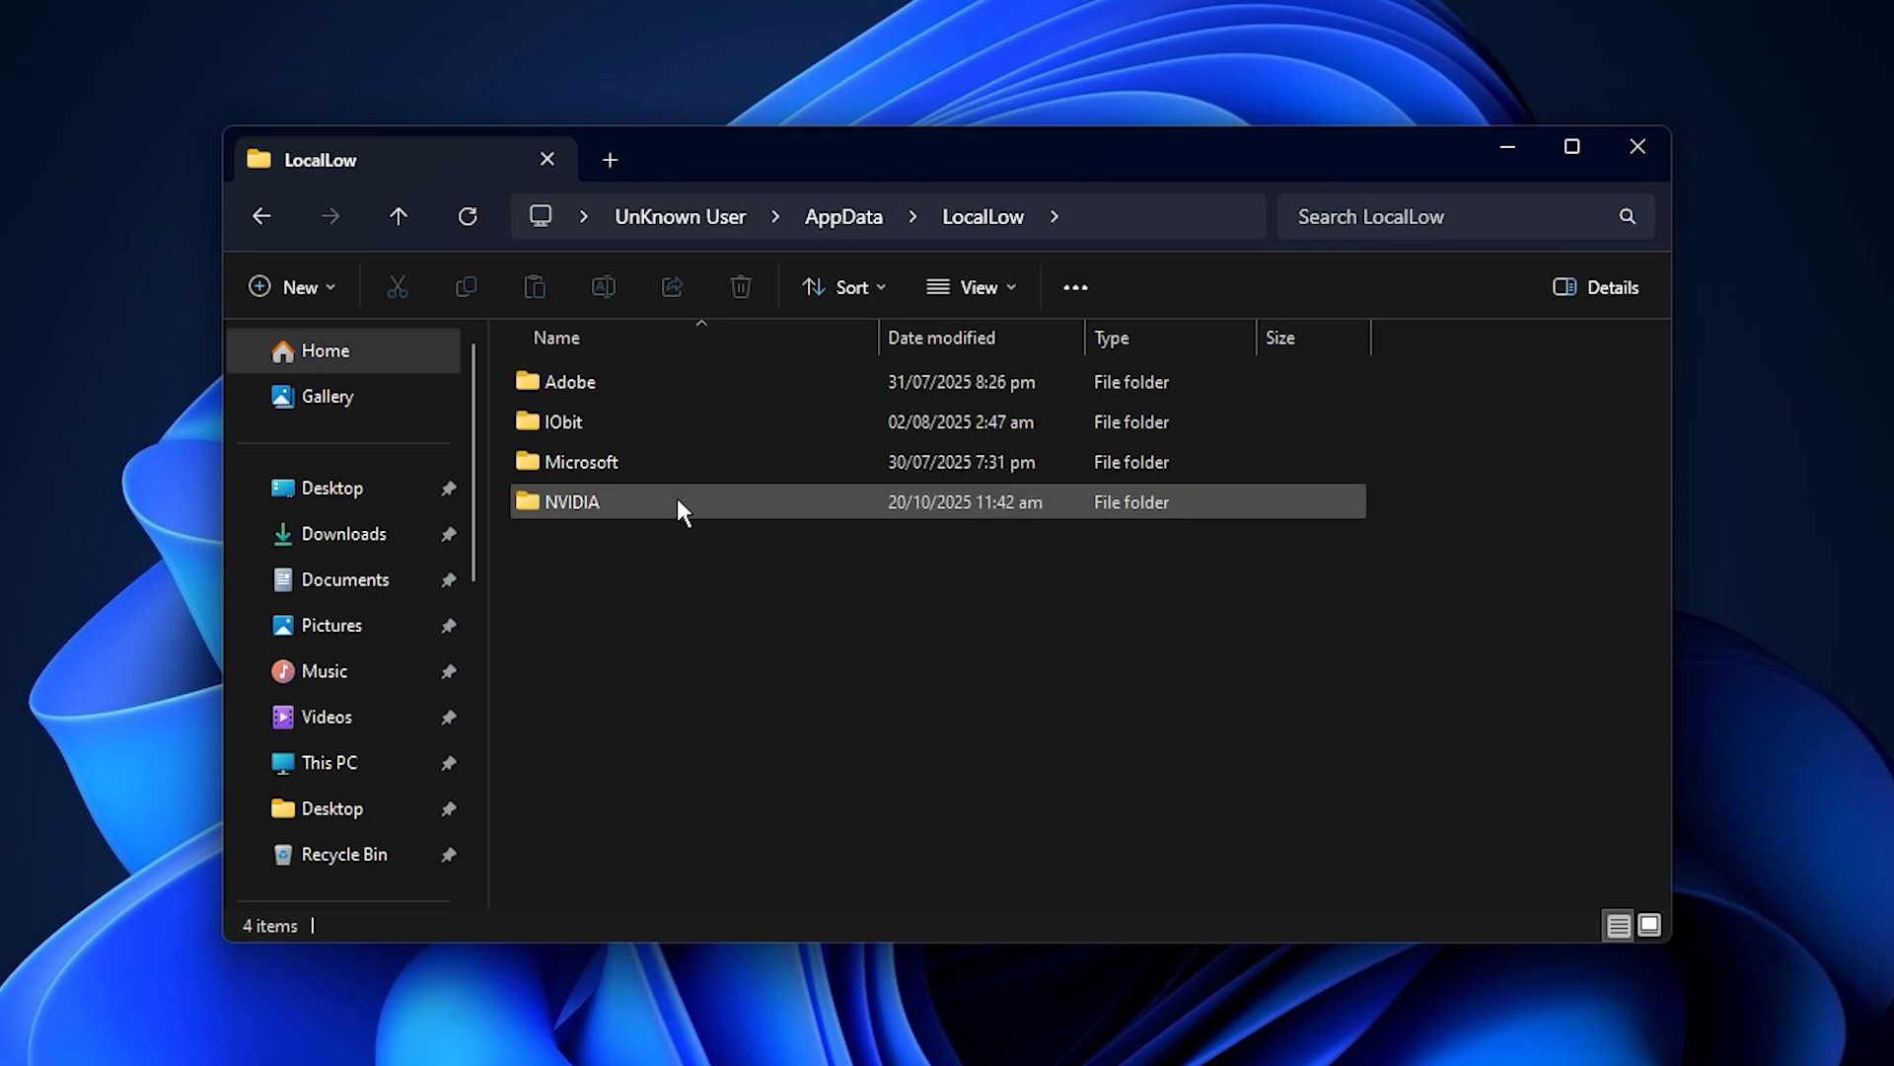
pyautogui.click(677, 500)
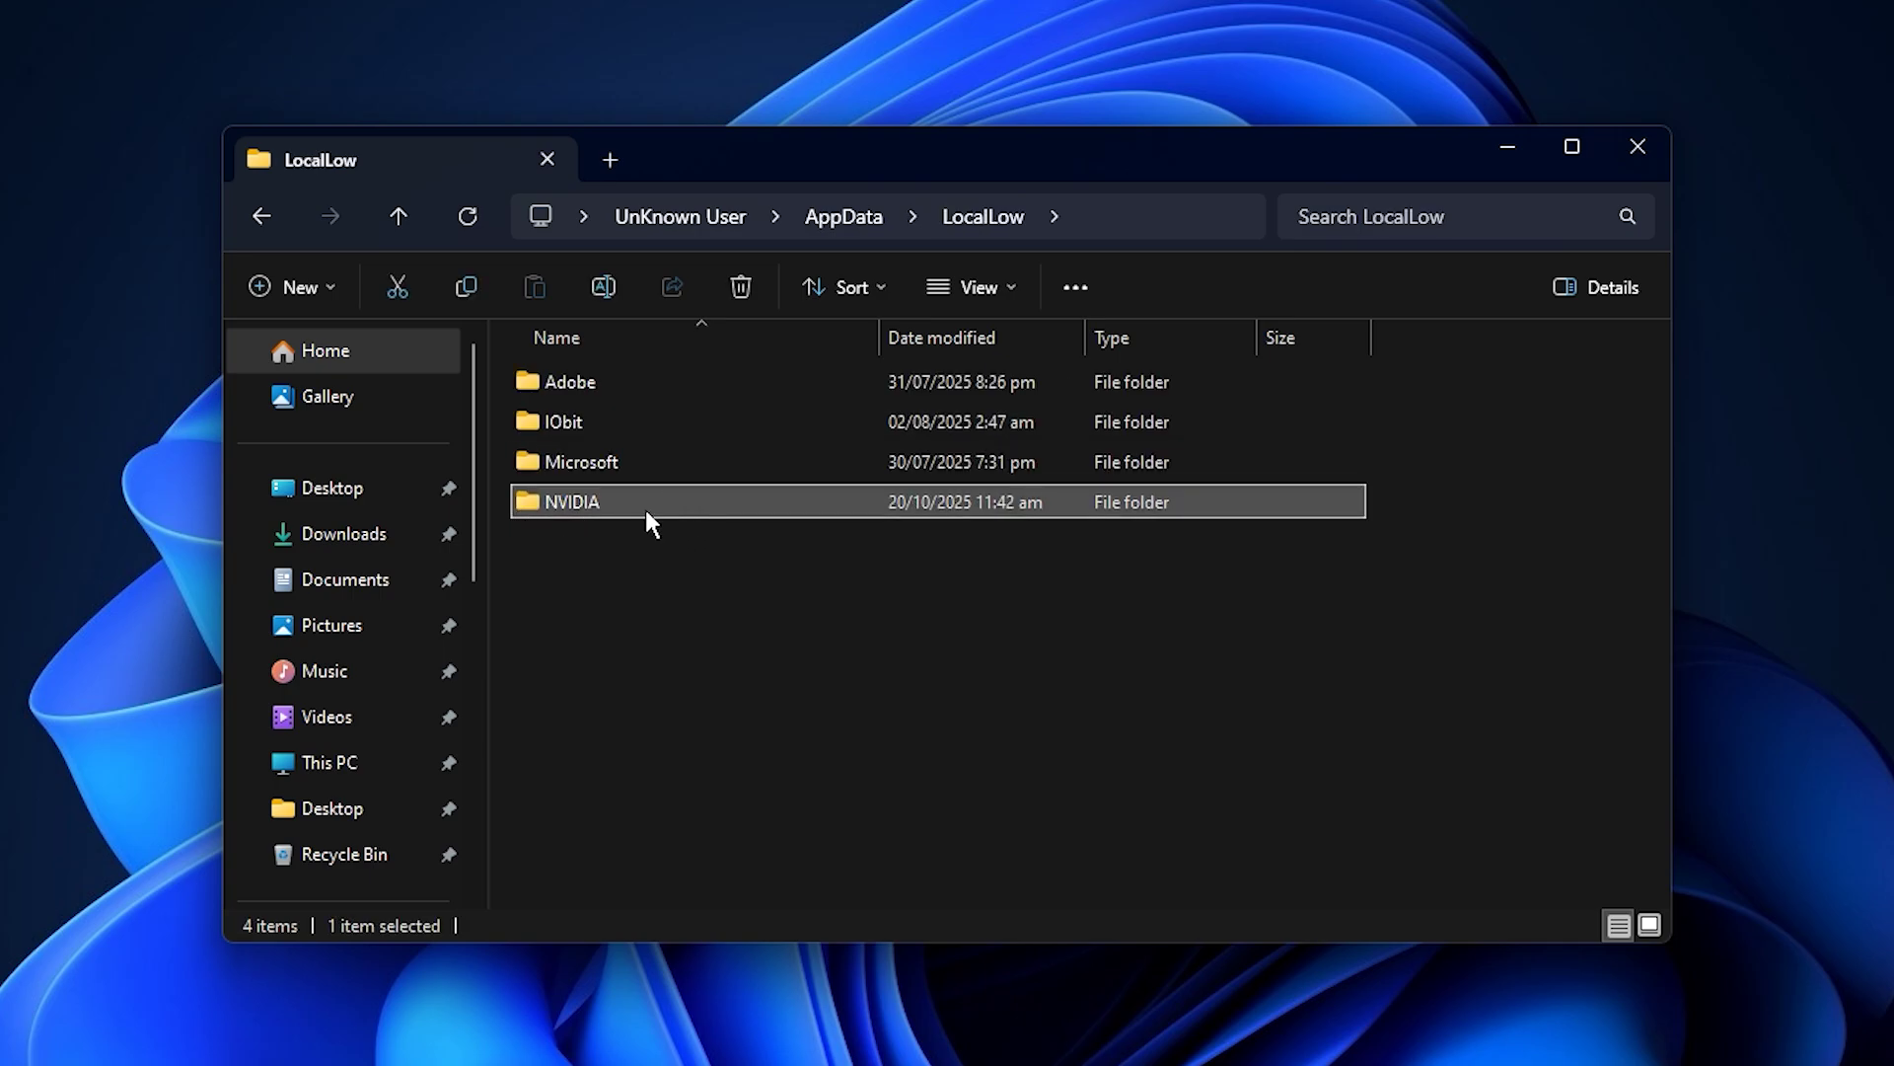
pyautogui.doubleClick(643, 498)
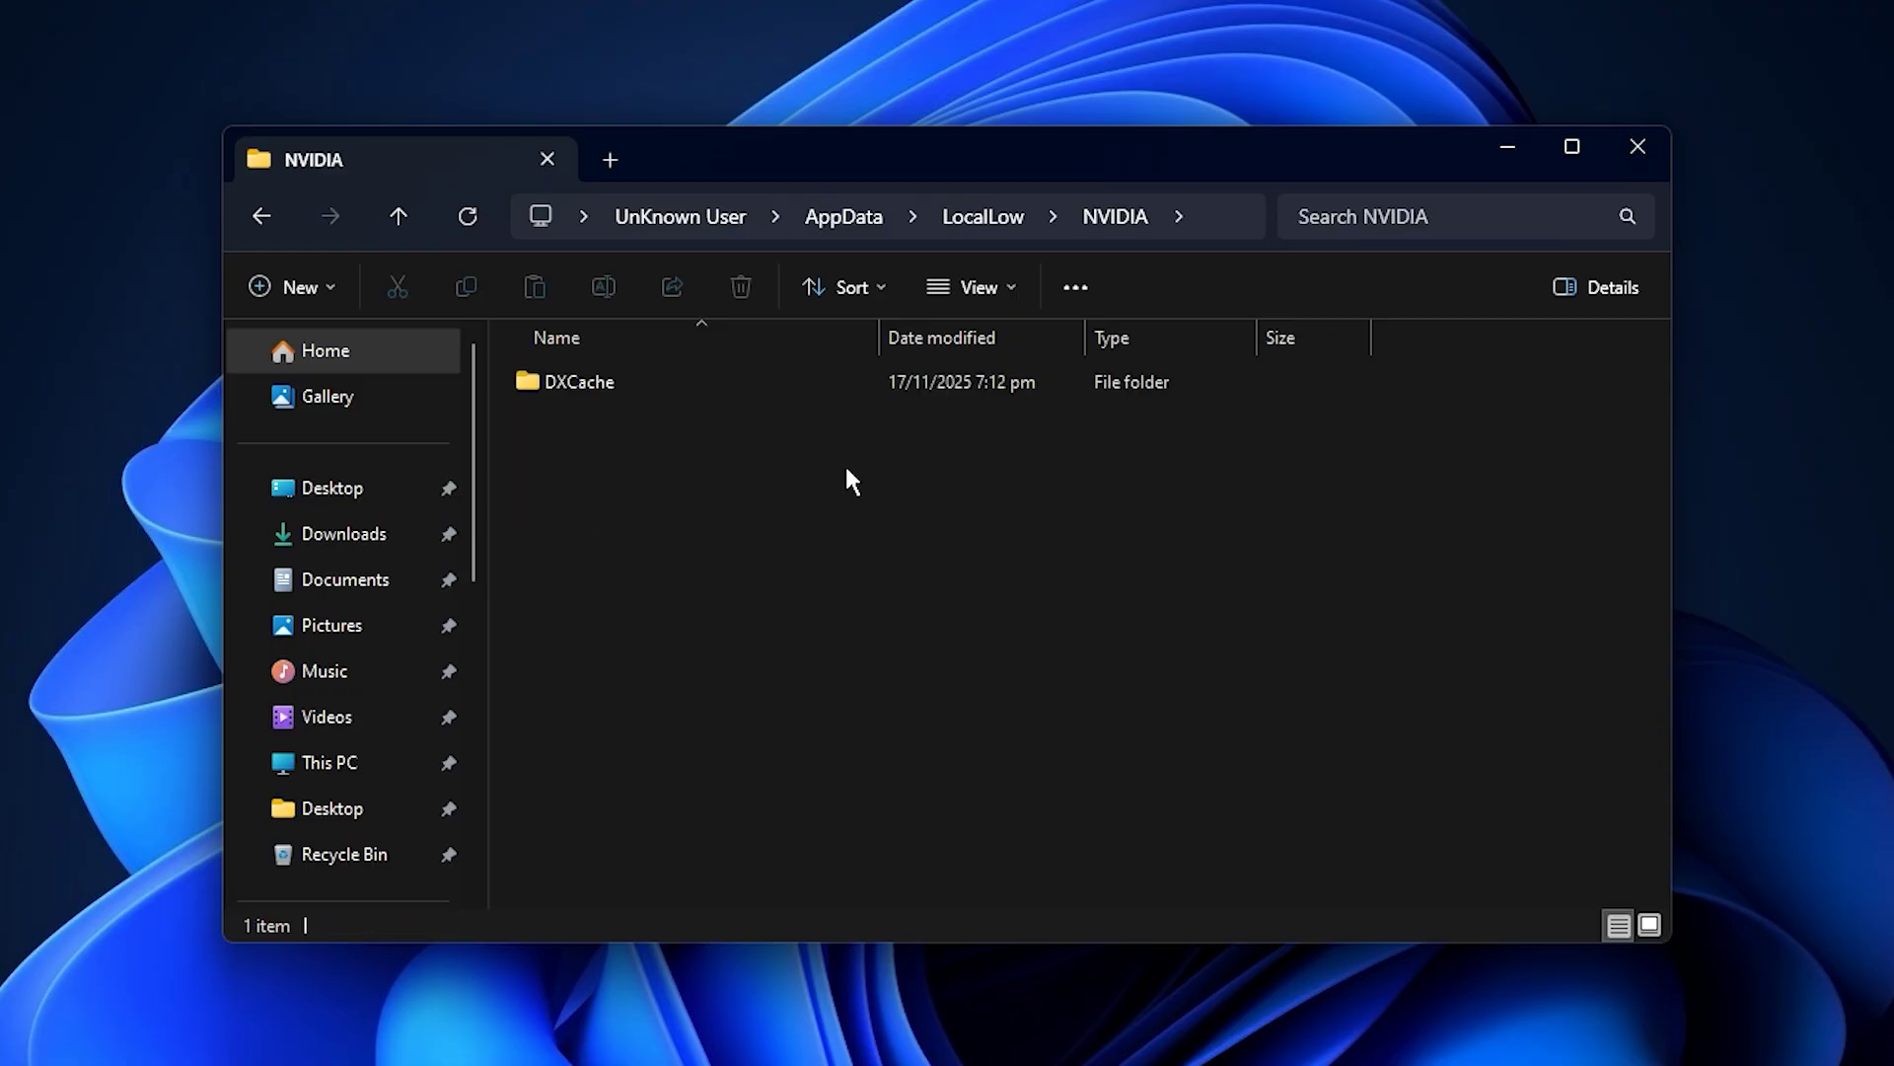
# Step: Look inside the DXCache folder, then delete the whole folder from LocalLow's NVIDIA folder
pyautogui.click(671, 384)
pyautogui.doubleClick(653, 390)
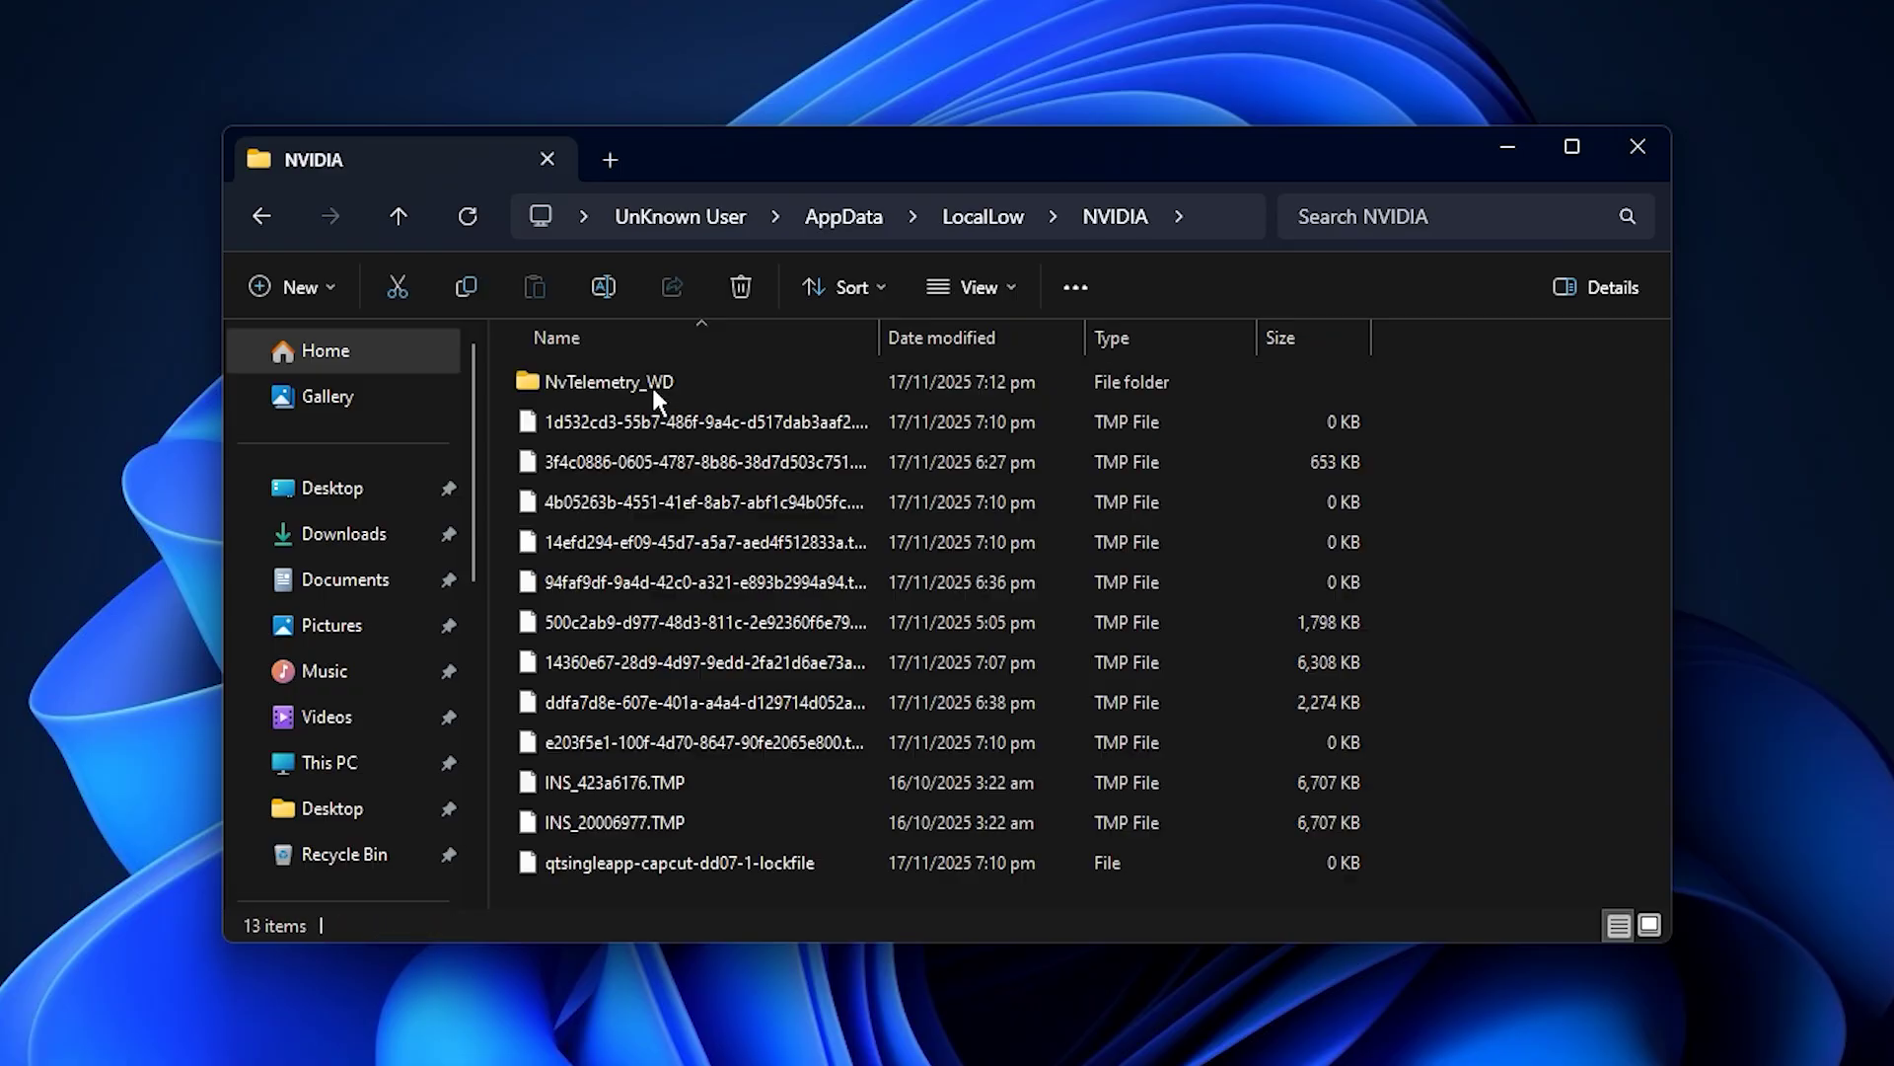
pyautogui.hotkey('alt', 'Left')
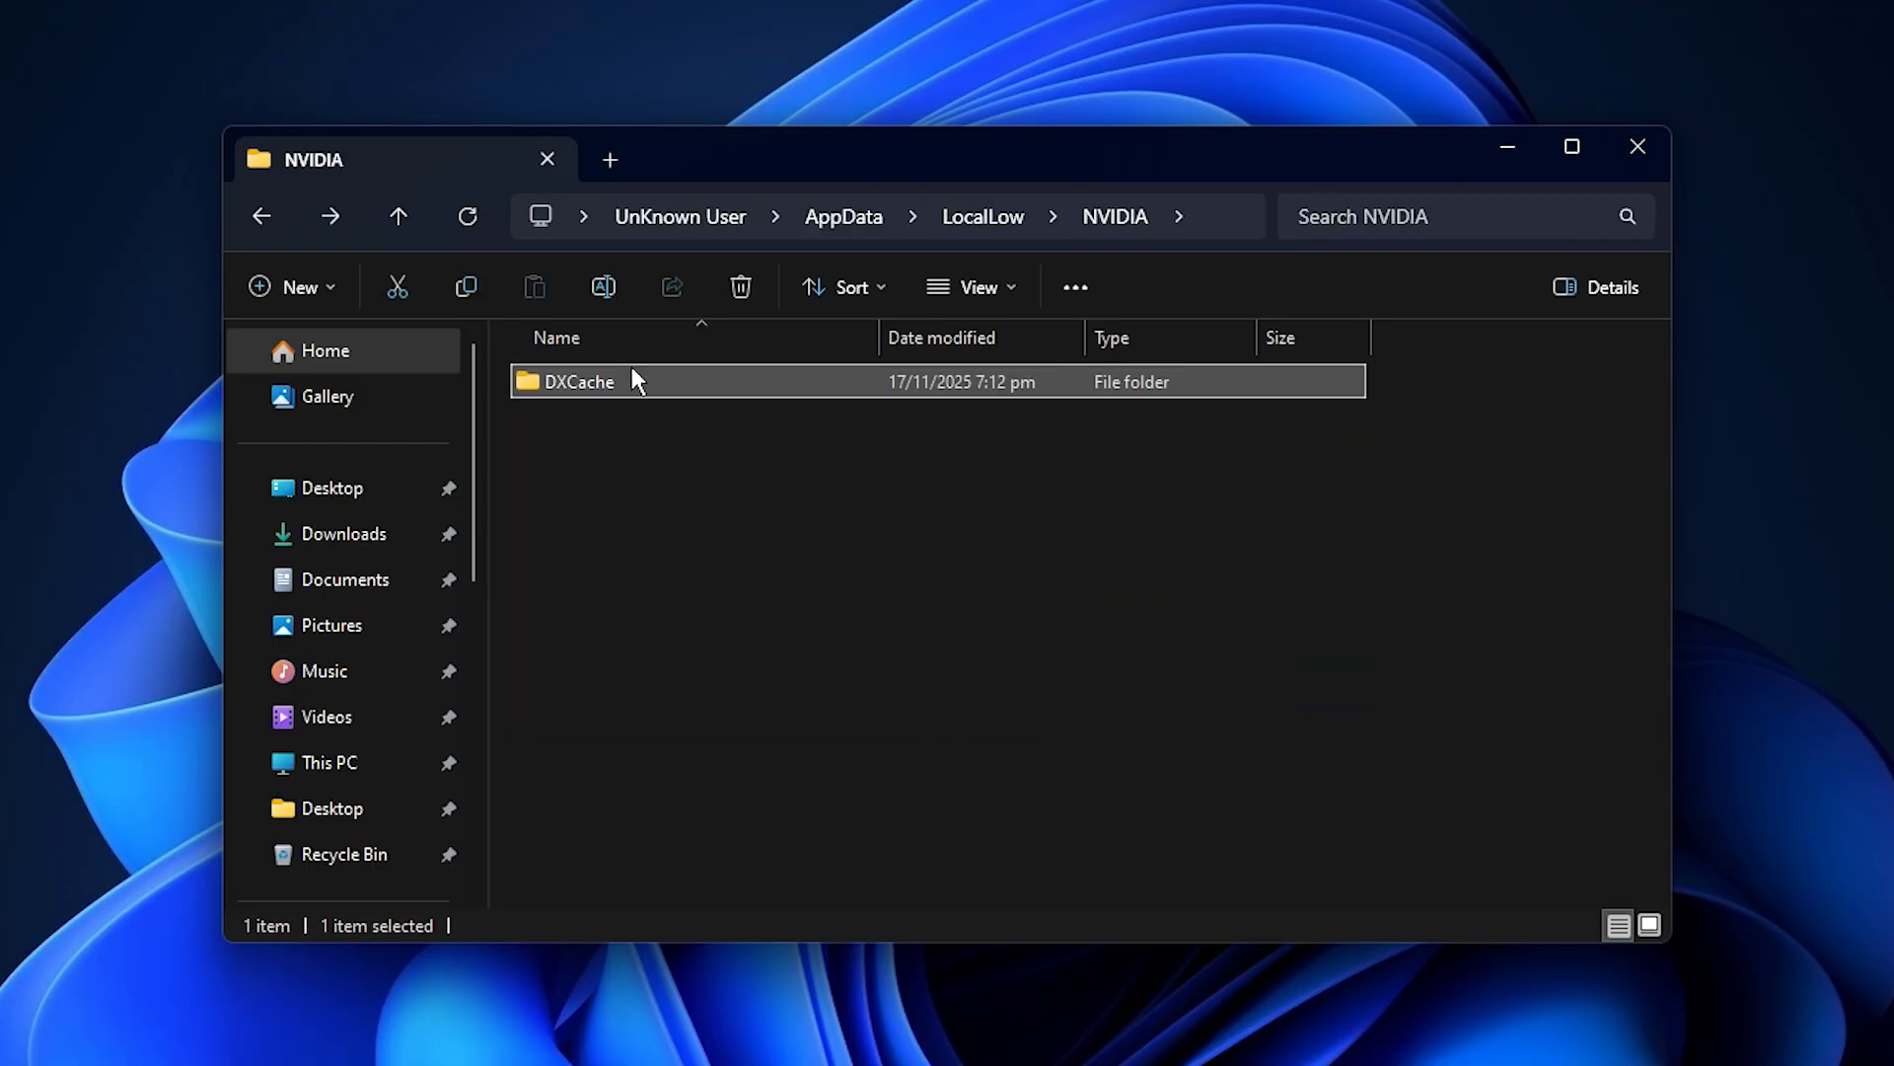
pyautogui.click(735, 287)
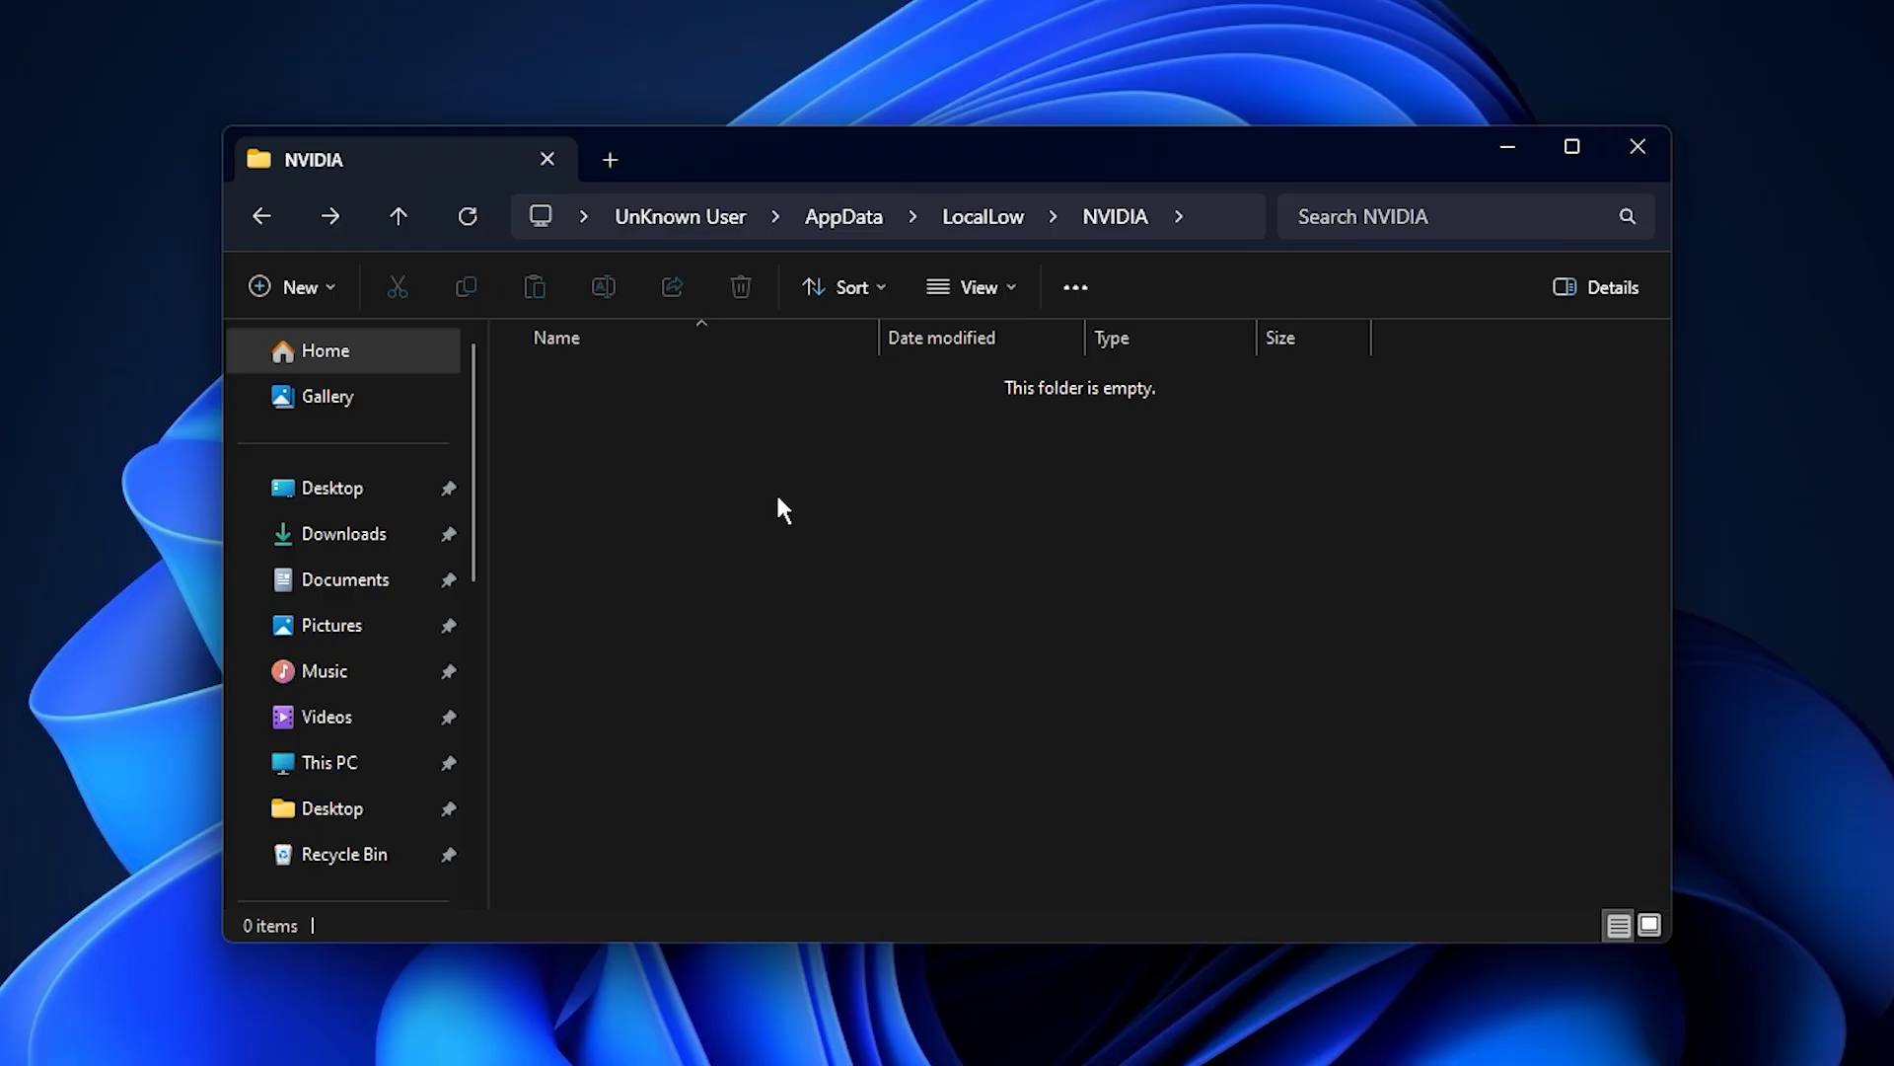
pyautogui.hotkey('alt', 'Left')
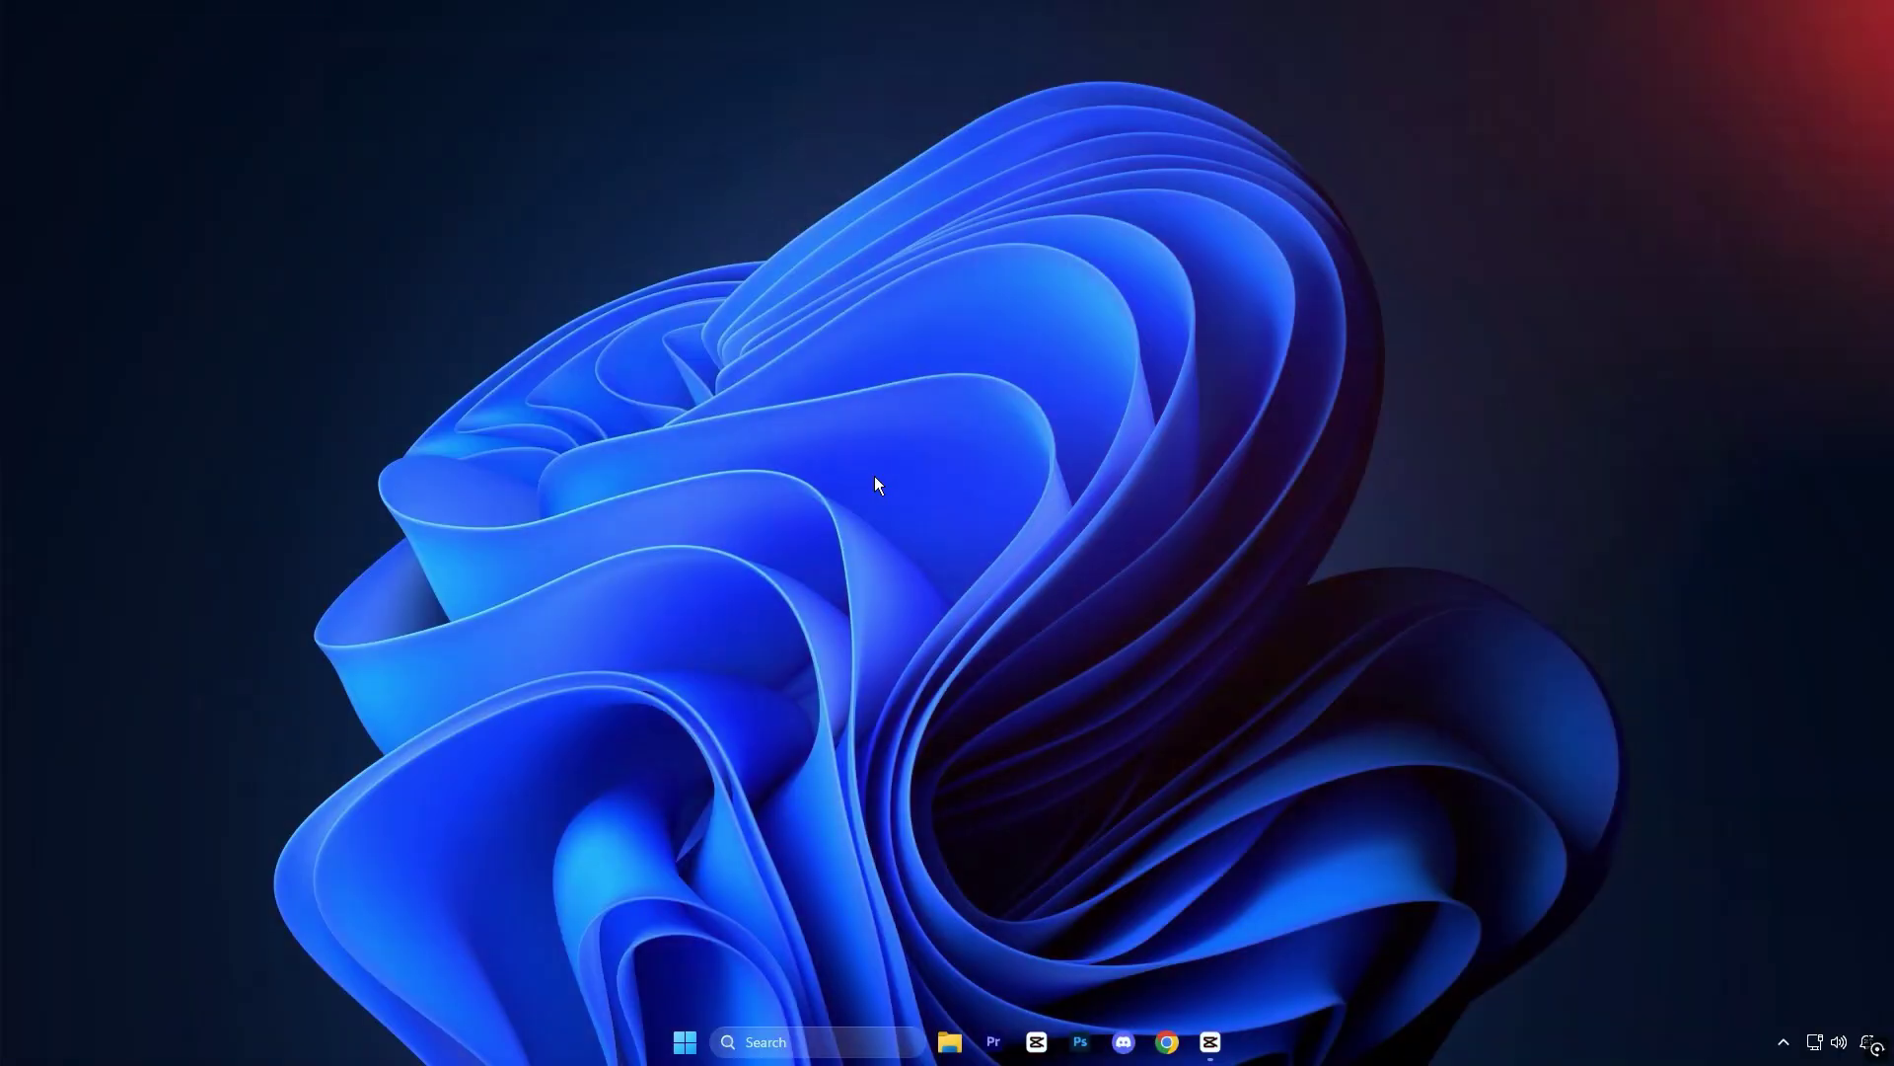
# Step: Search Windows for the NVIDIA programs and open the NVIDIA App
pyautogui.click(834, 1042)
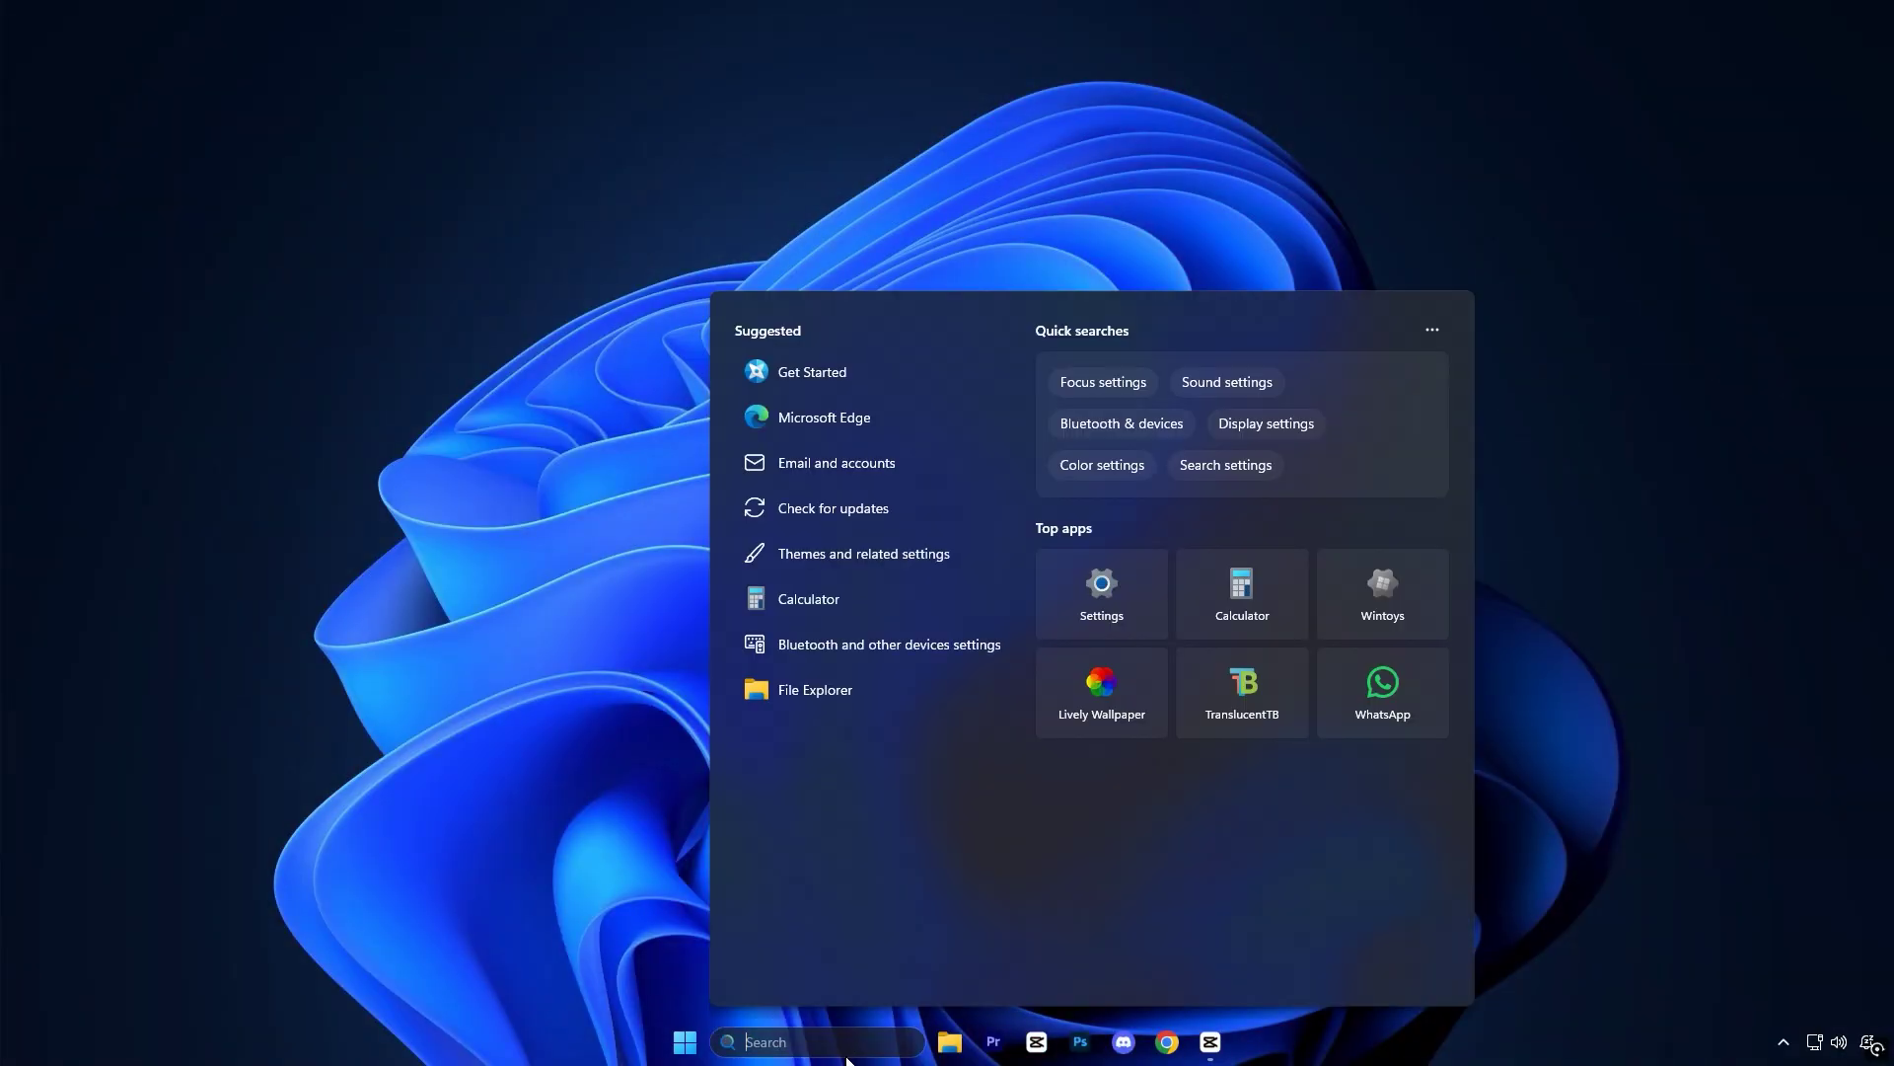
pyautogui.write('nvIDIA Control Panel')
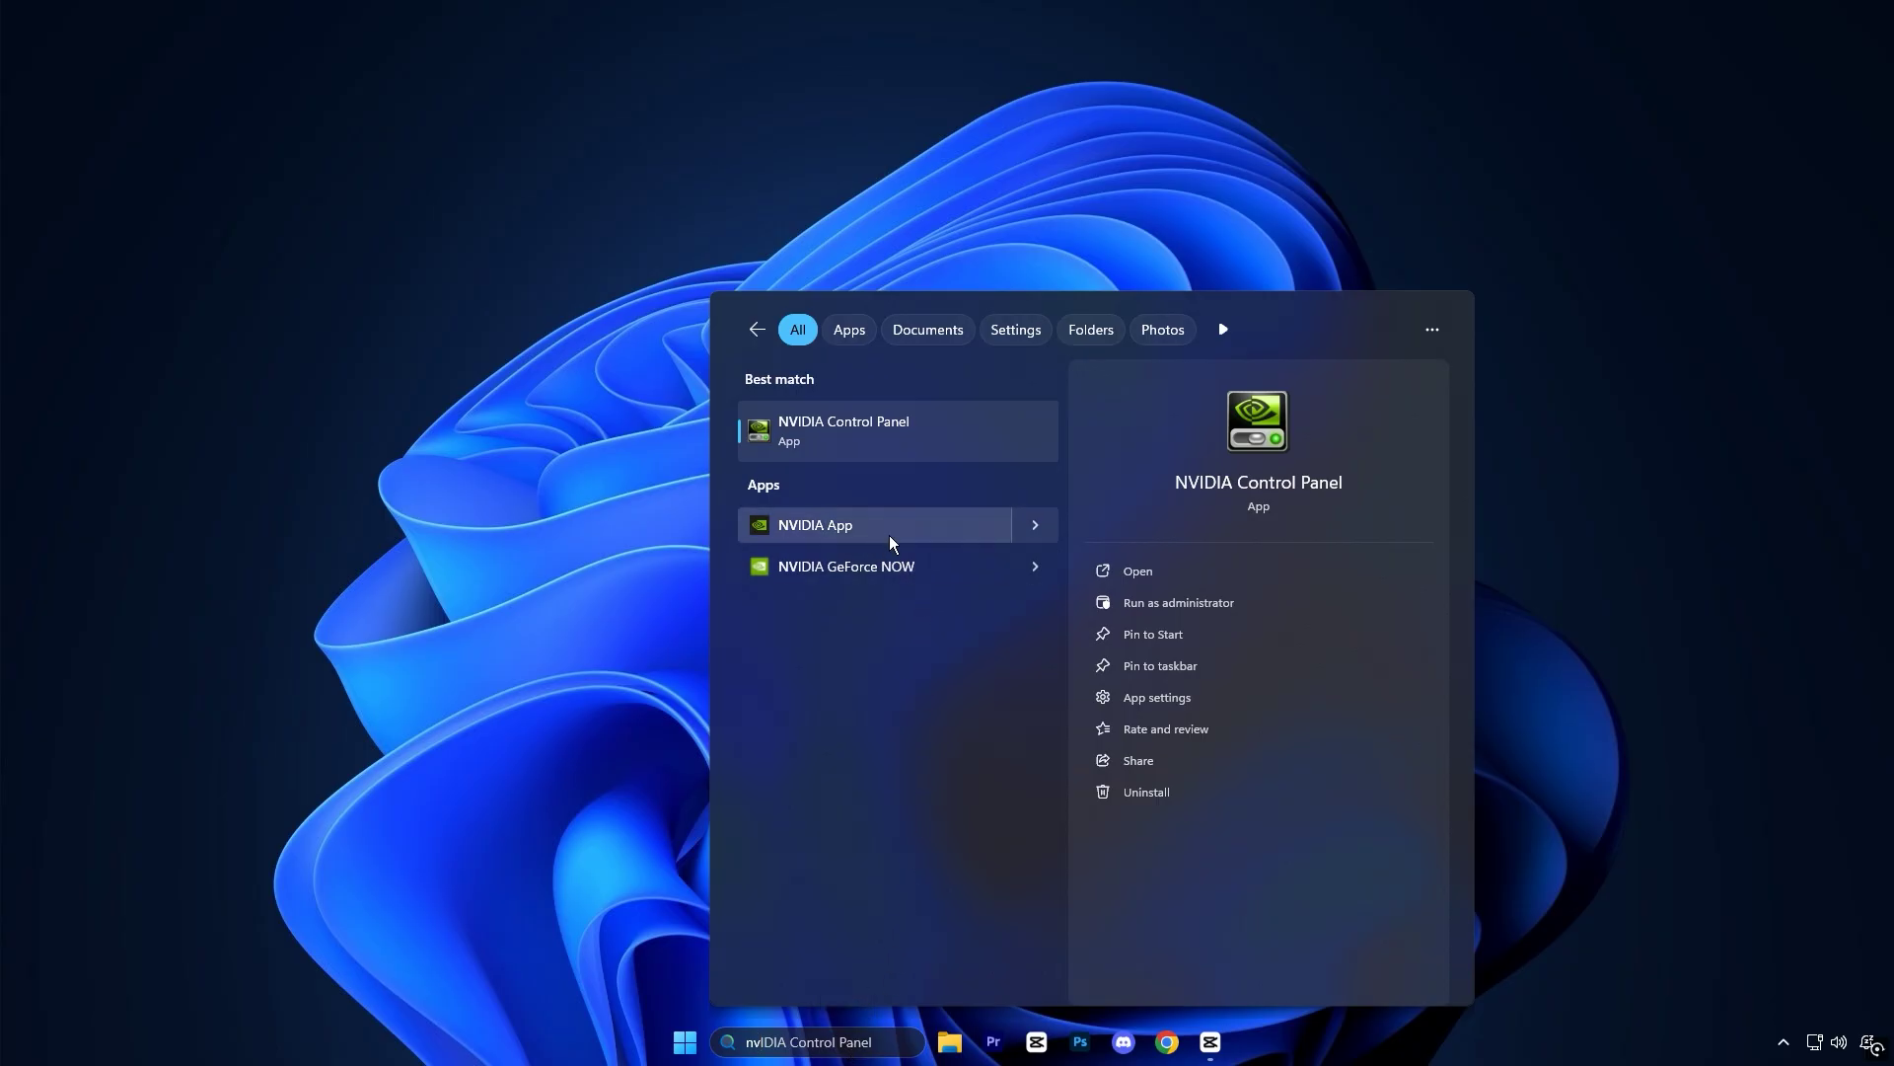
pyautogui.click(871, 533)
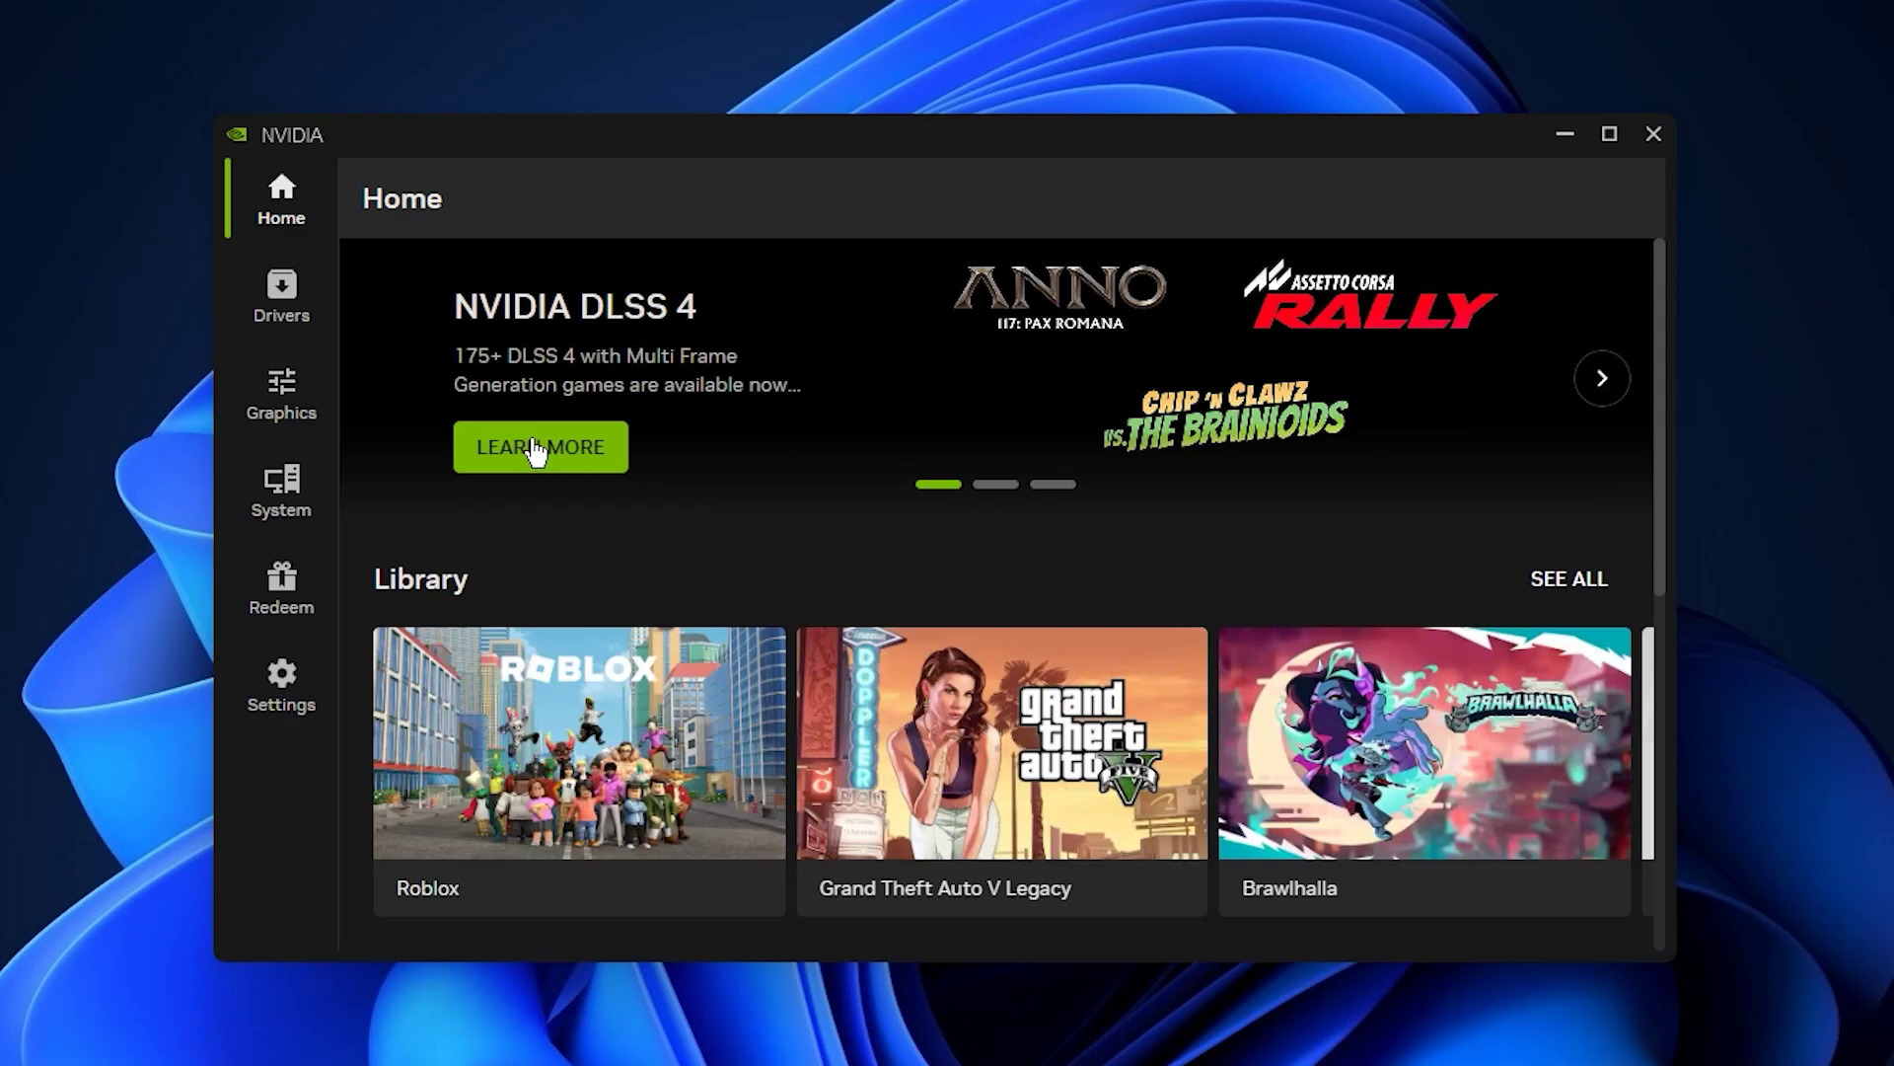
# Step: Optimize Roblox in the graphics program settings and review its in-game and driver settings
pyautogui.click(294, 416)
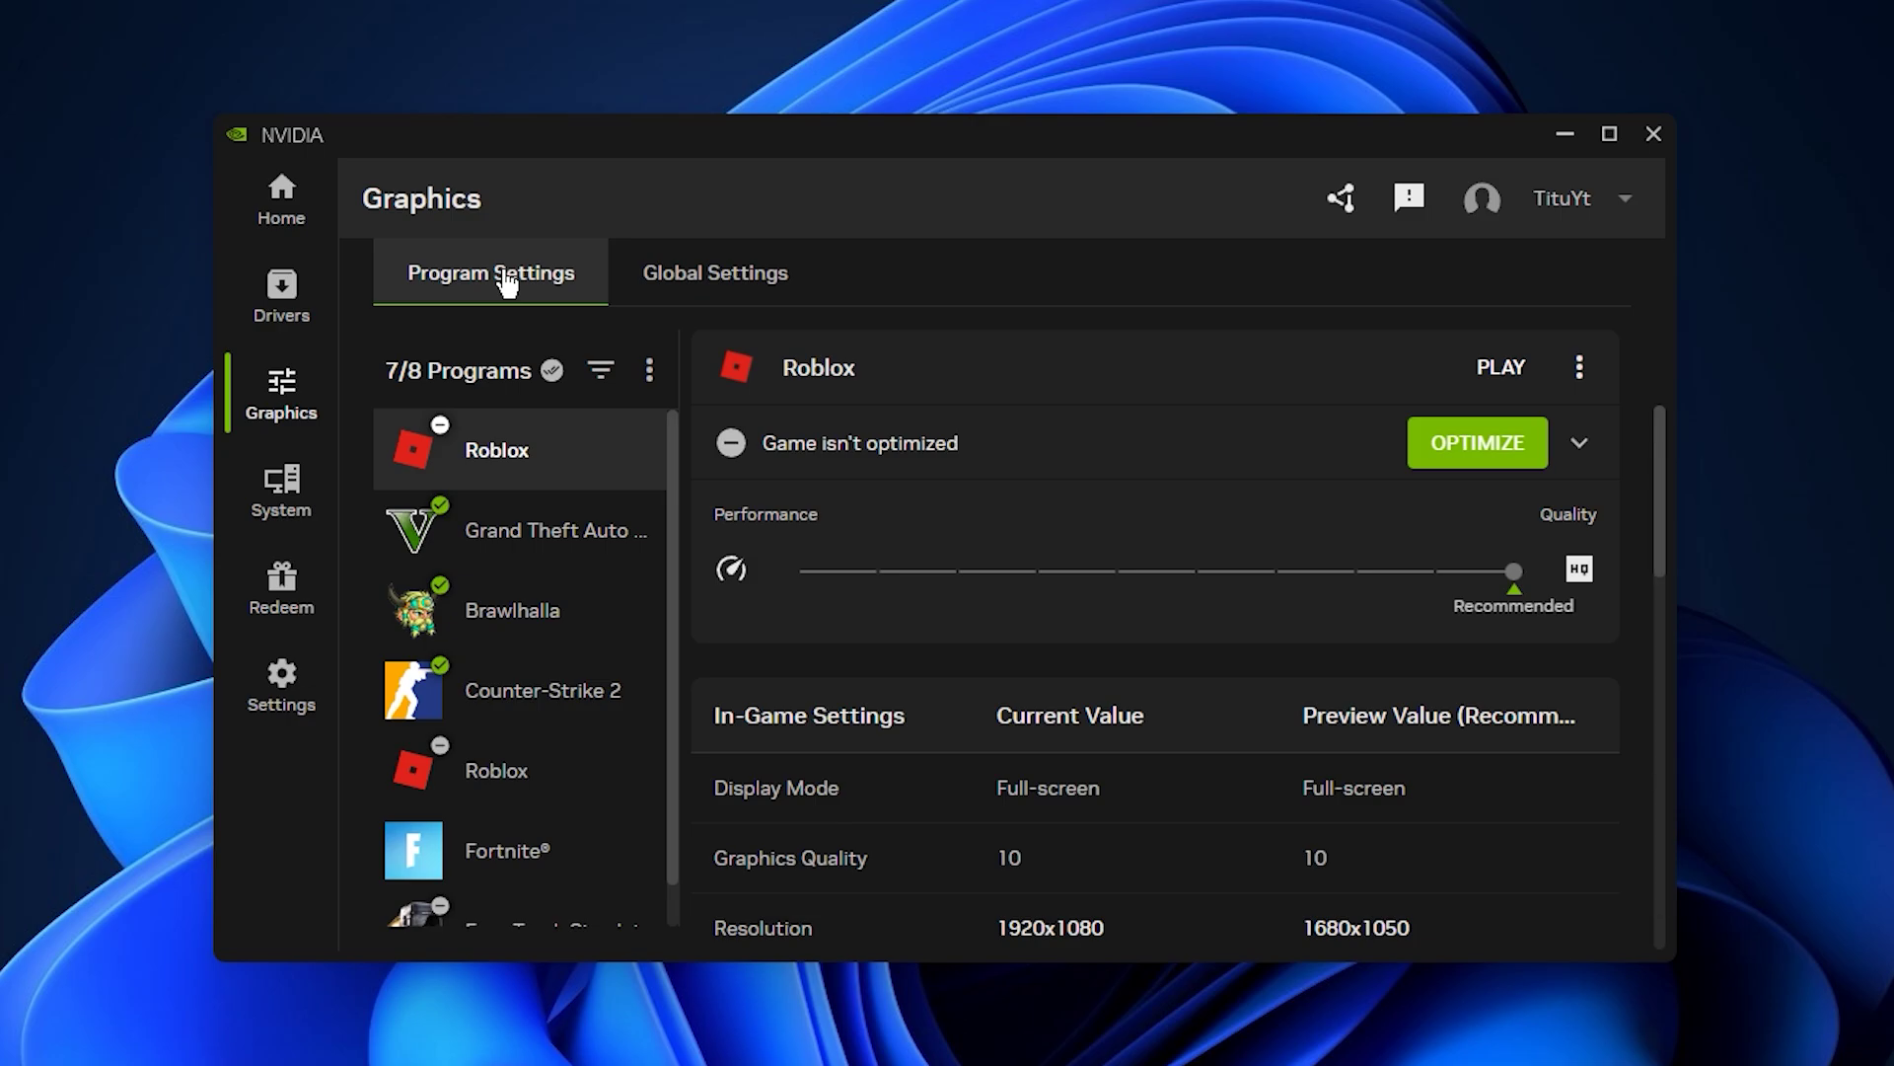
pyautogui.click(801, 285)
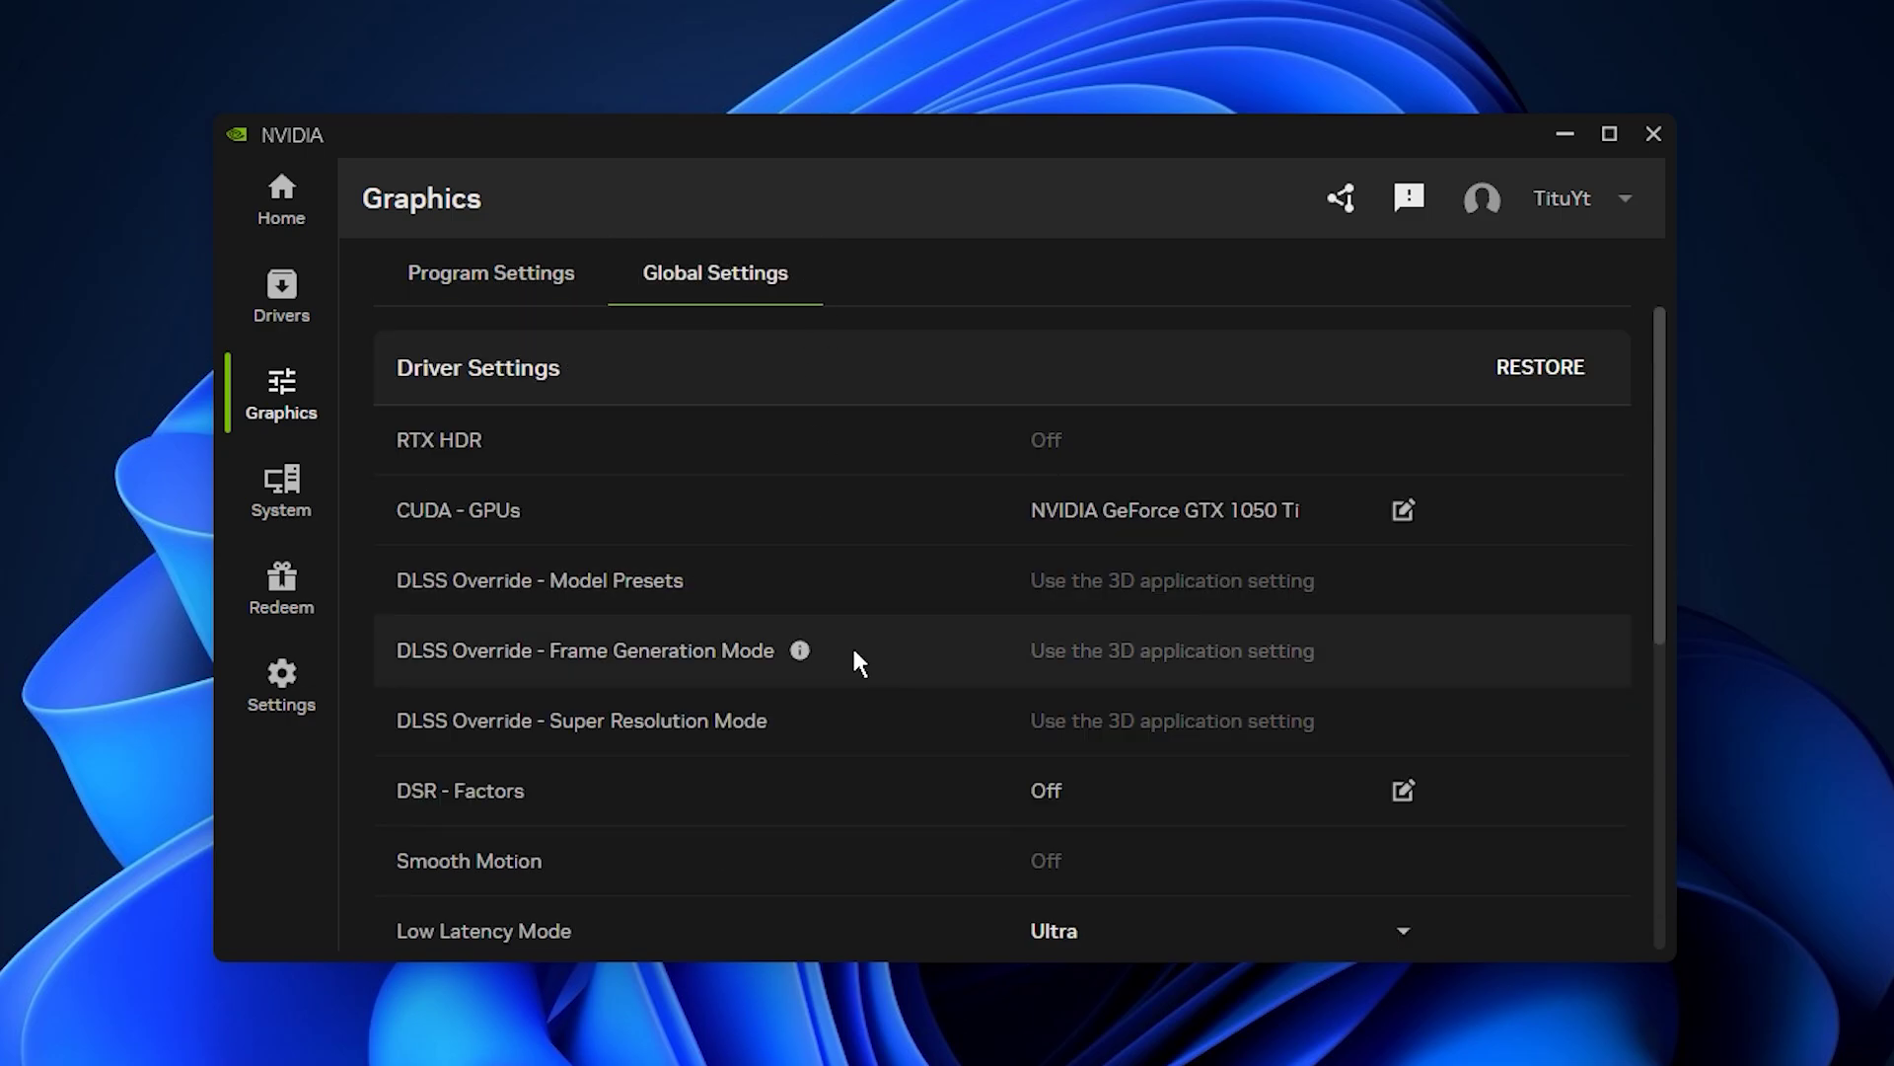
pyautogui.click(513, 289)
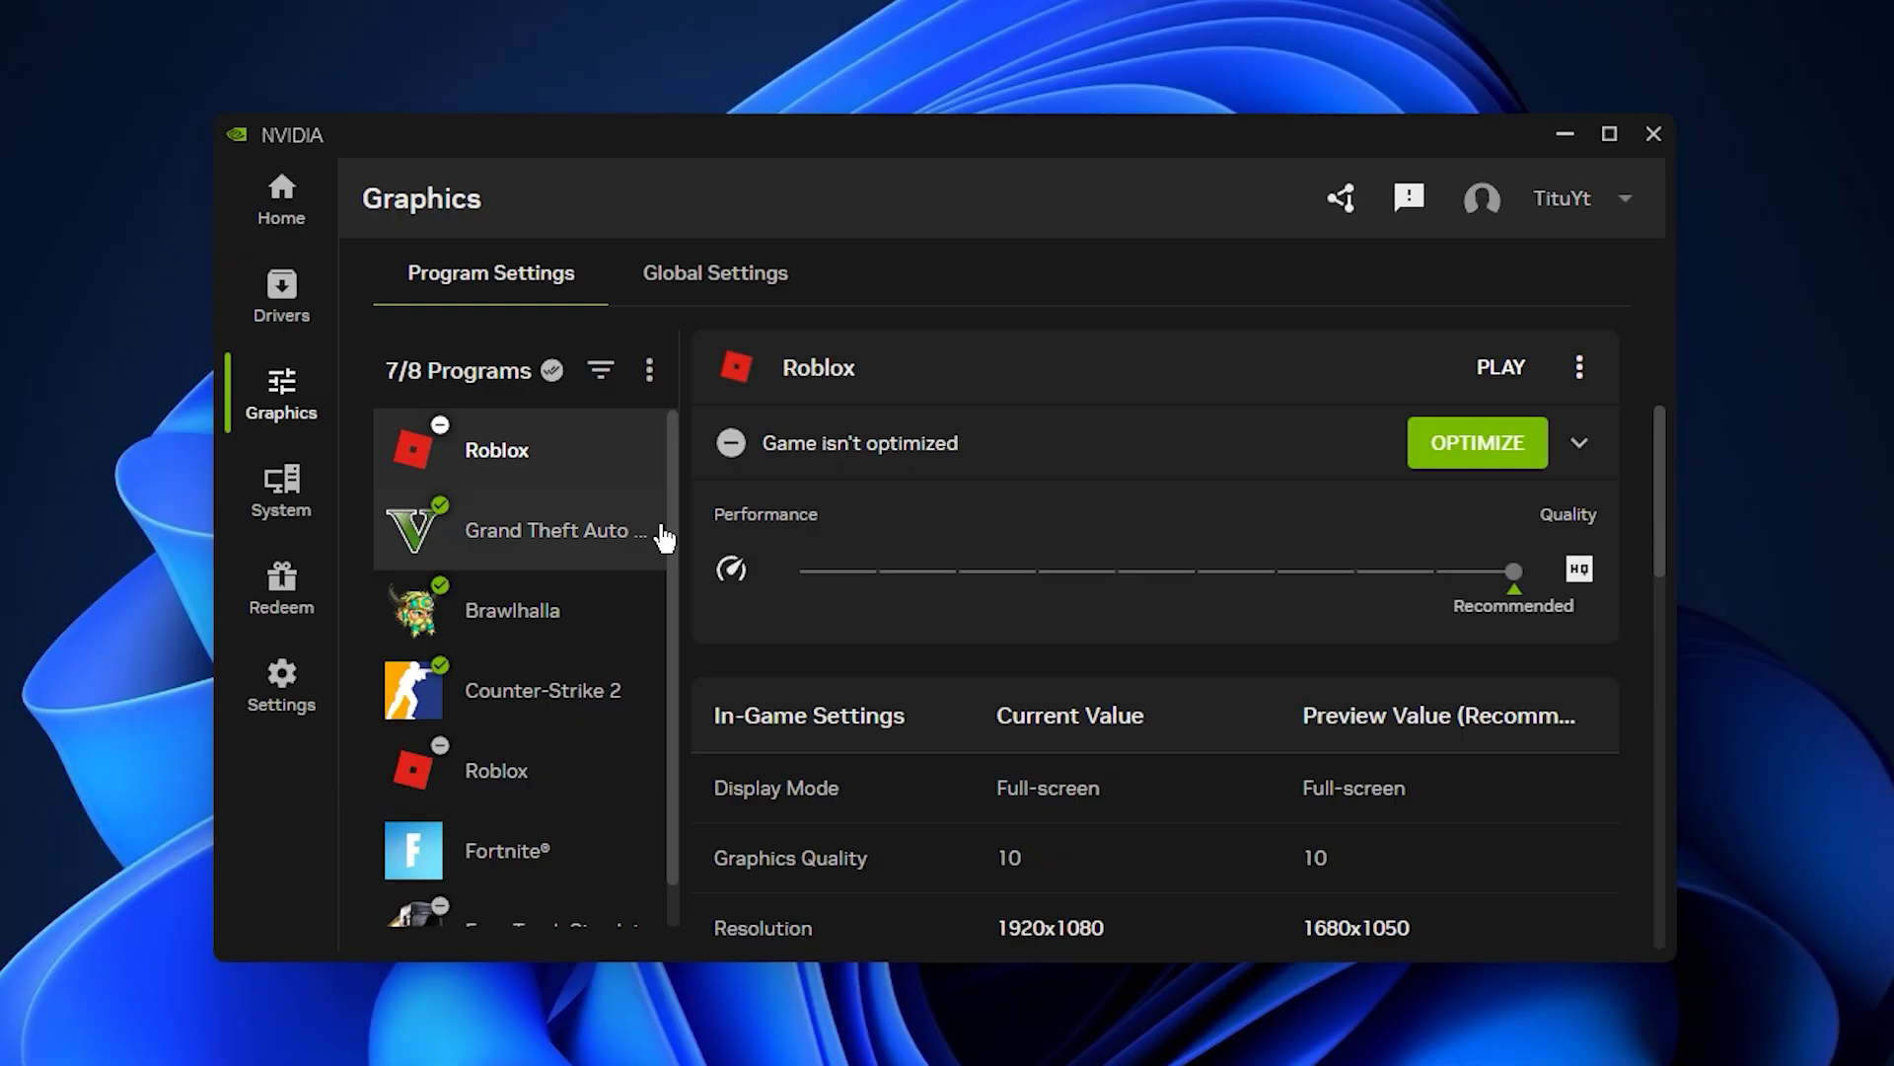
pyautogui.click(1478, 446)
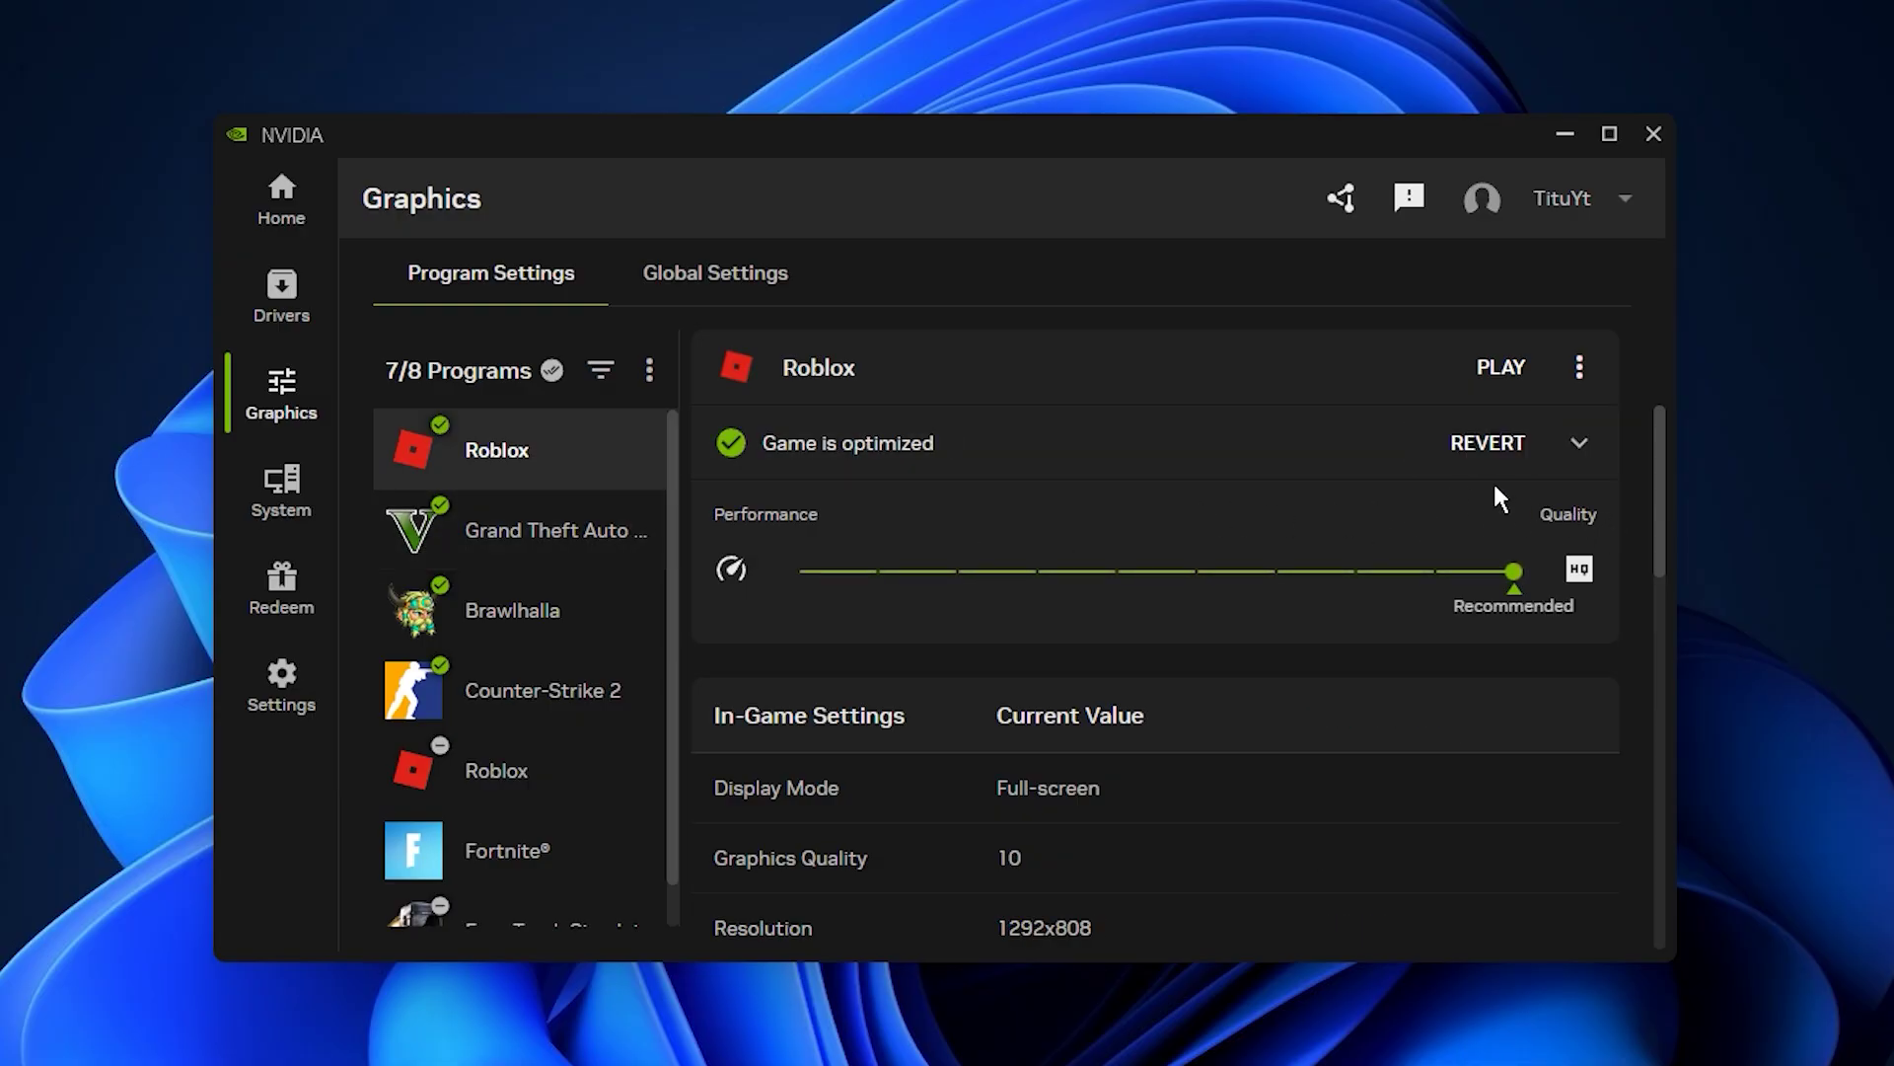
pyautogui.scroll(-3, 1229, 795)
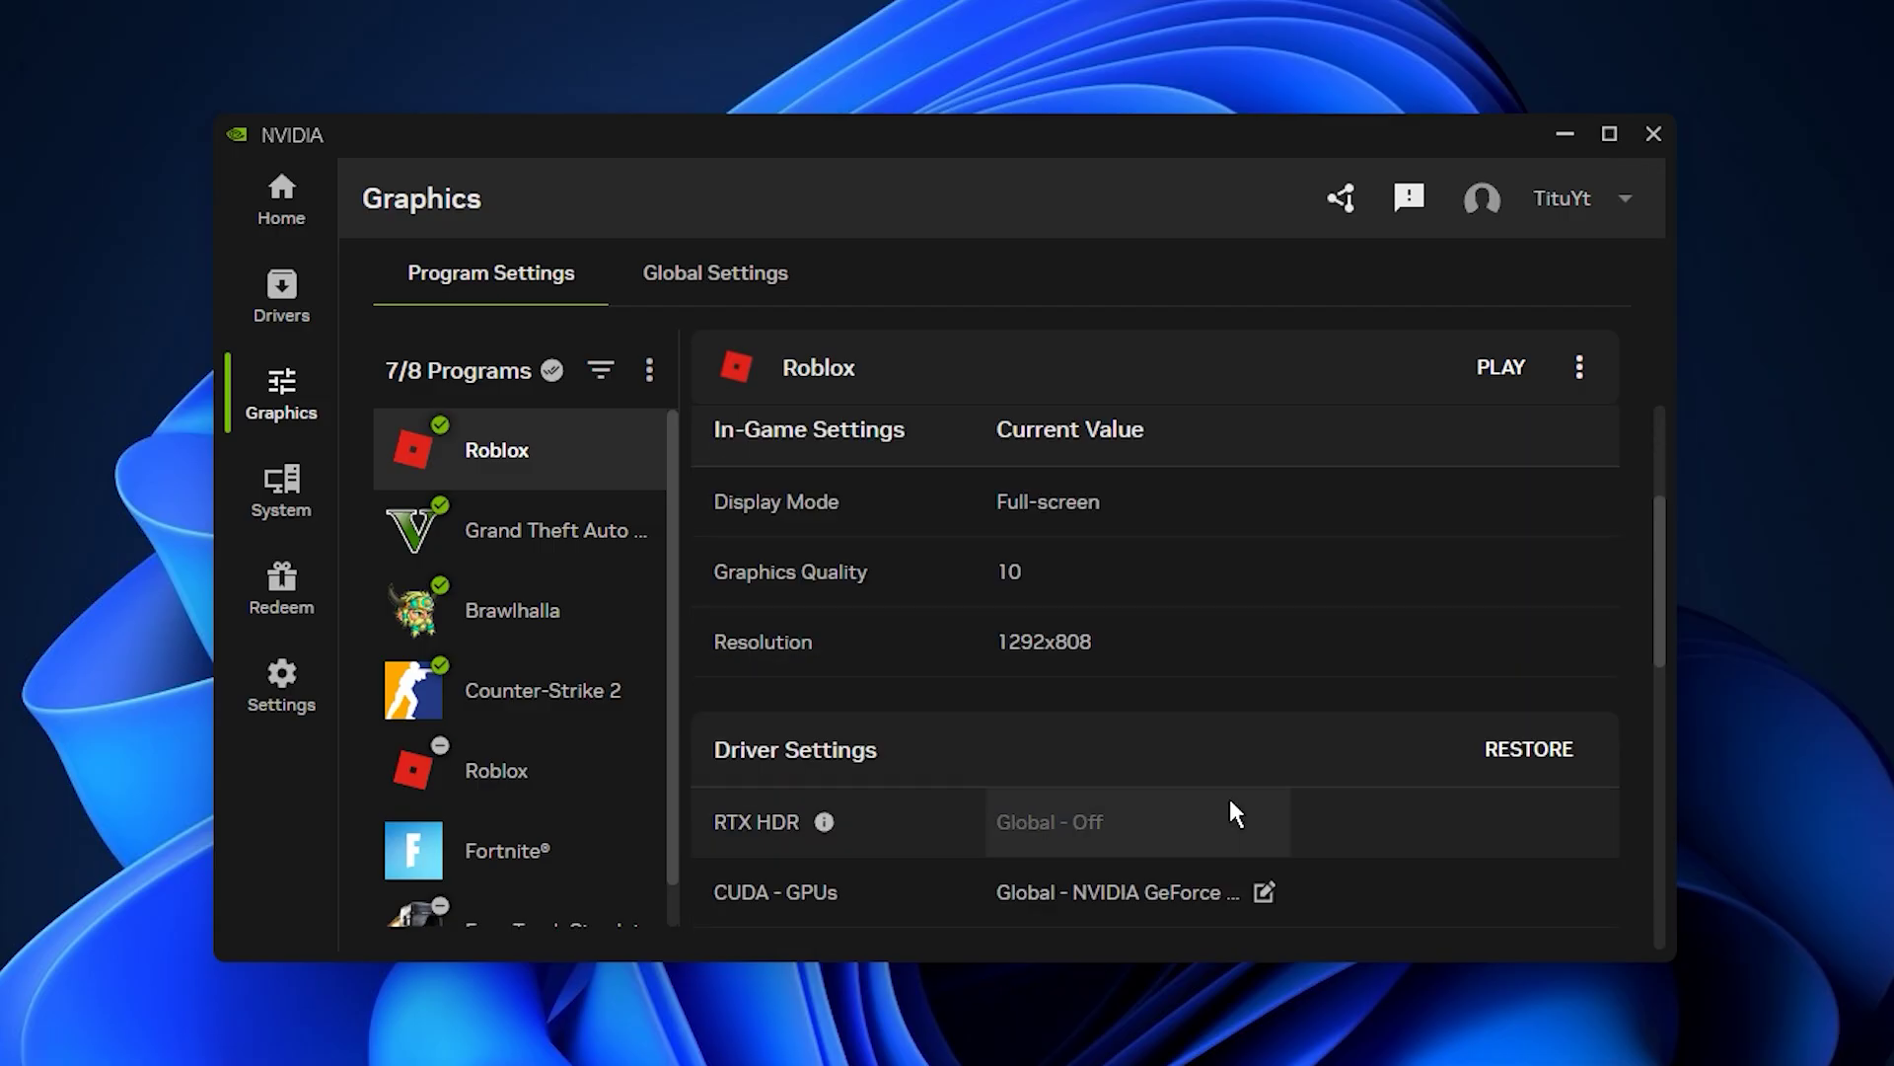
pyautogui.scroll(-5, 1078, 775)
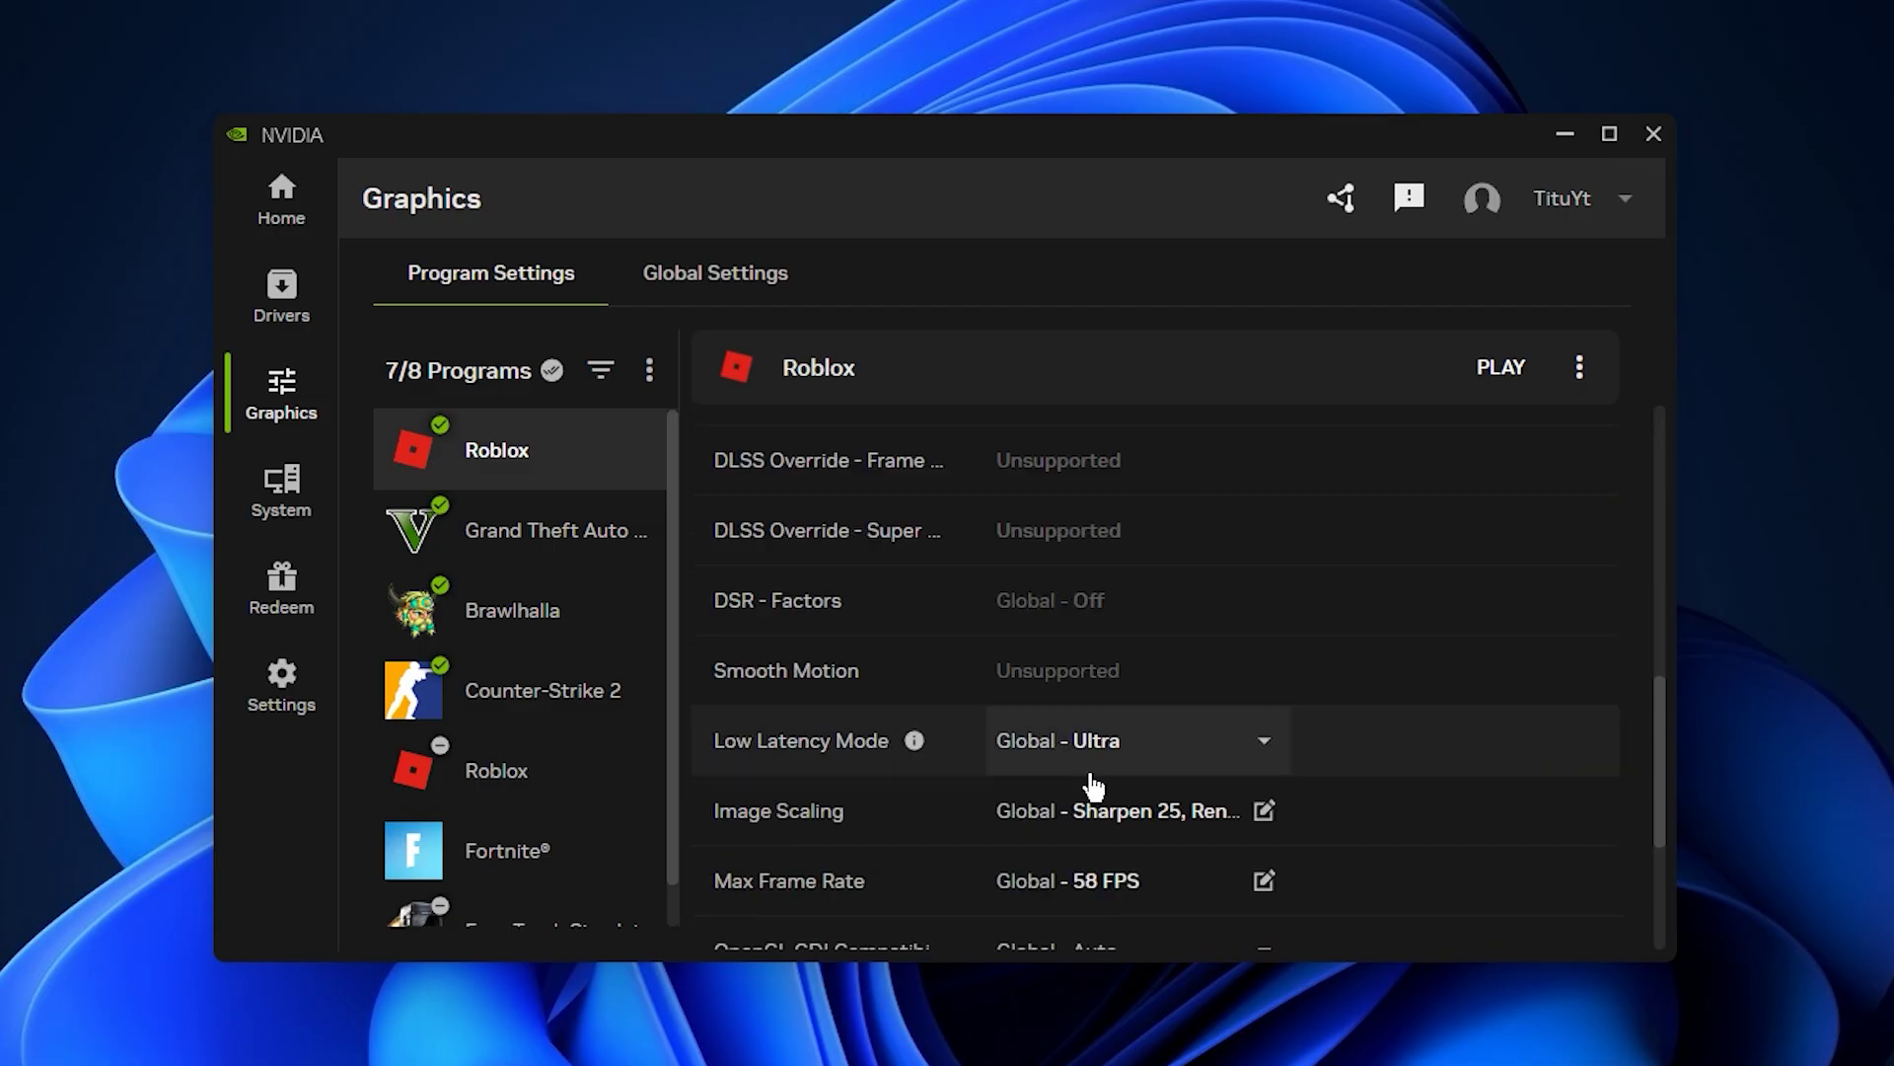
pyautogui.scroll(-3, 1091, 783)
pyautogui.scroll(11, 1092, 783)
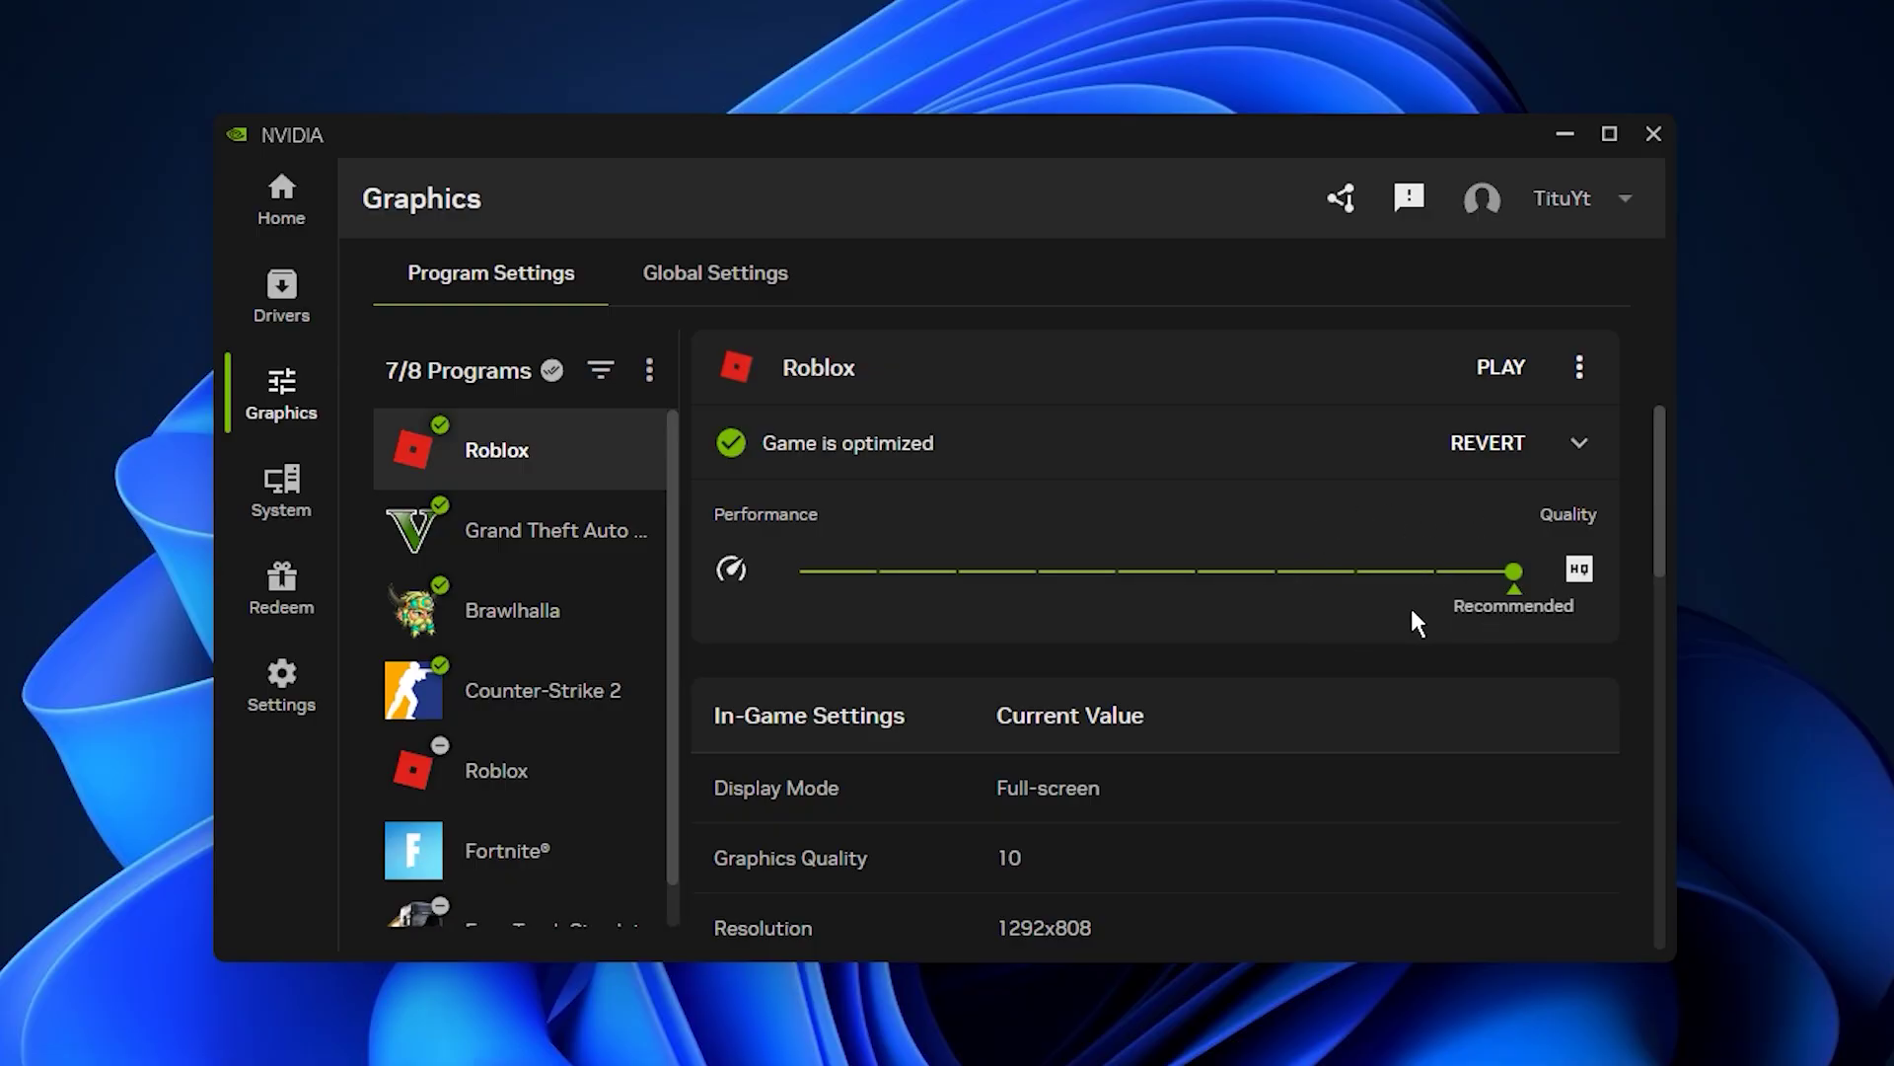
# Step: Open the global graphics settings and review the CUDA - GPUs selection without changing it
pyautogui.click(716, 280)
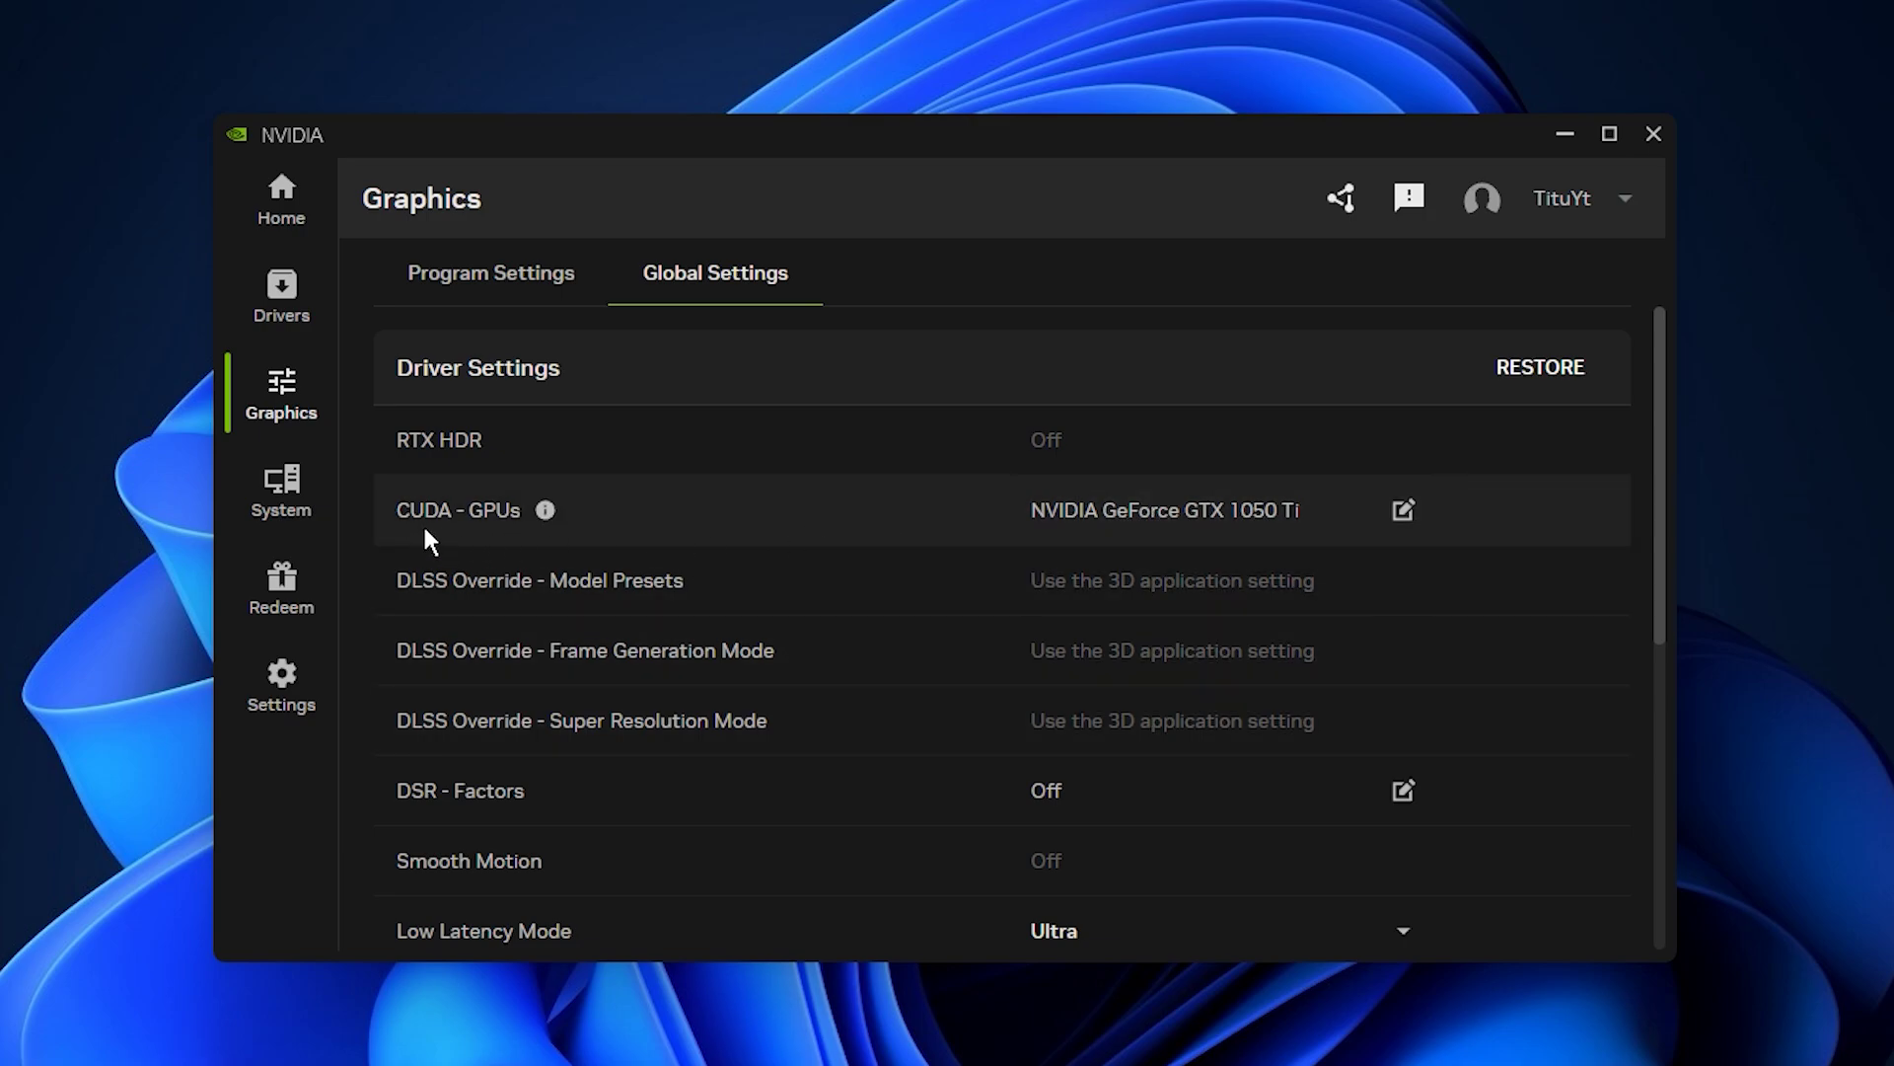
pyautogui.click(1269, 521)
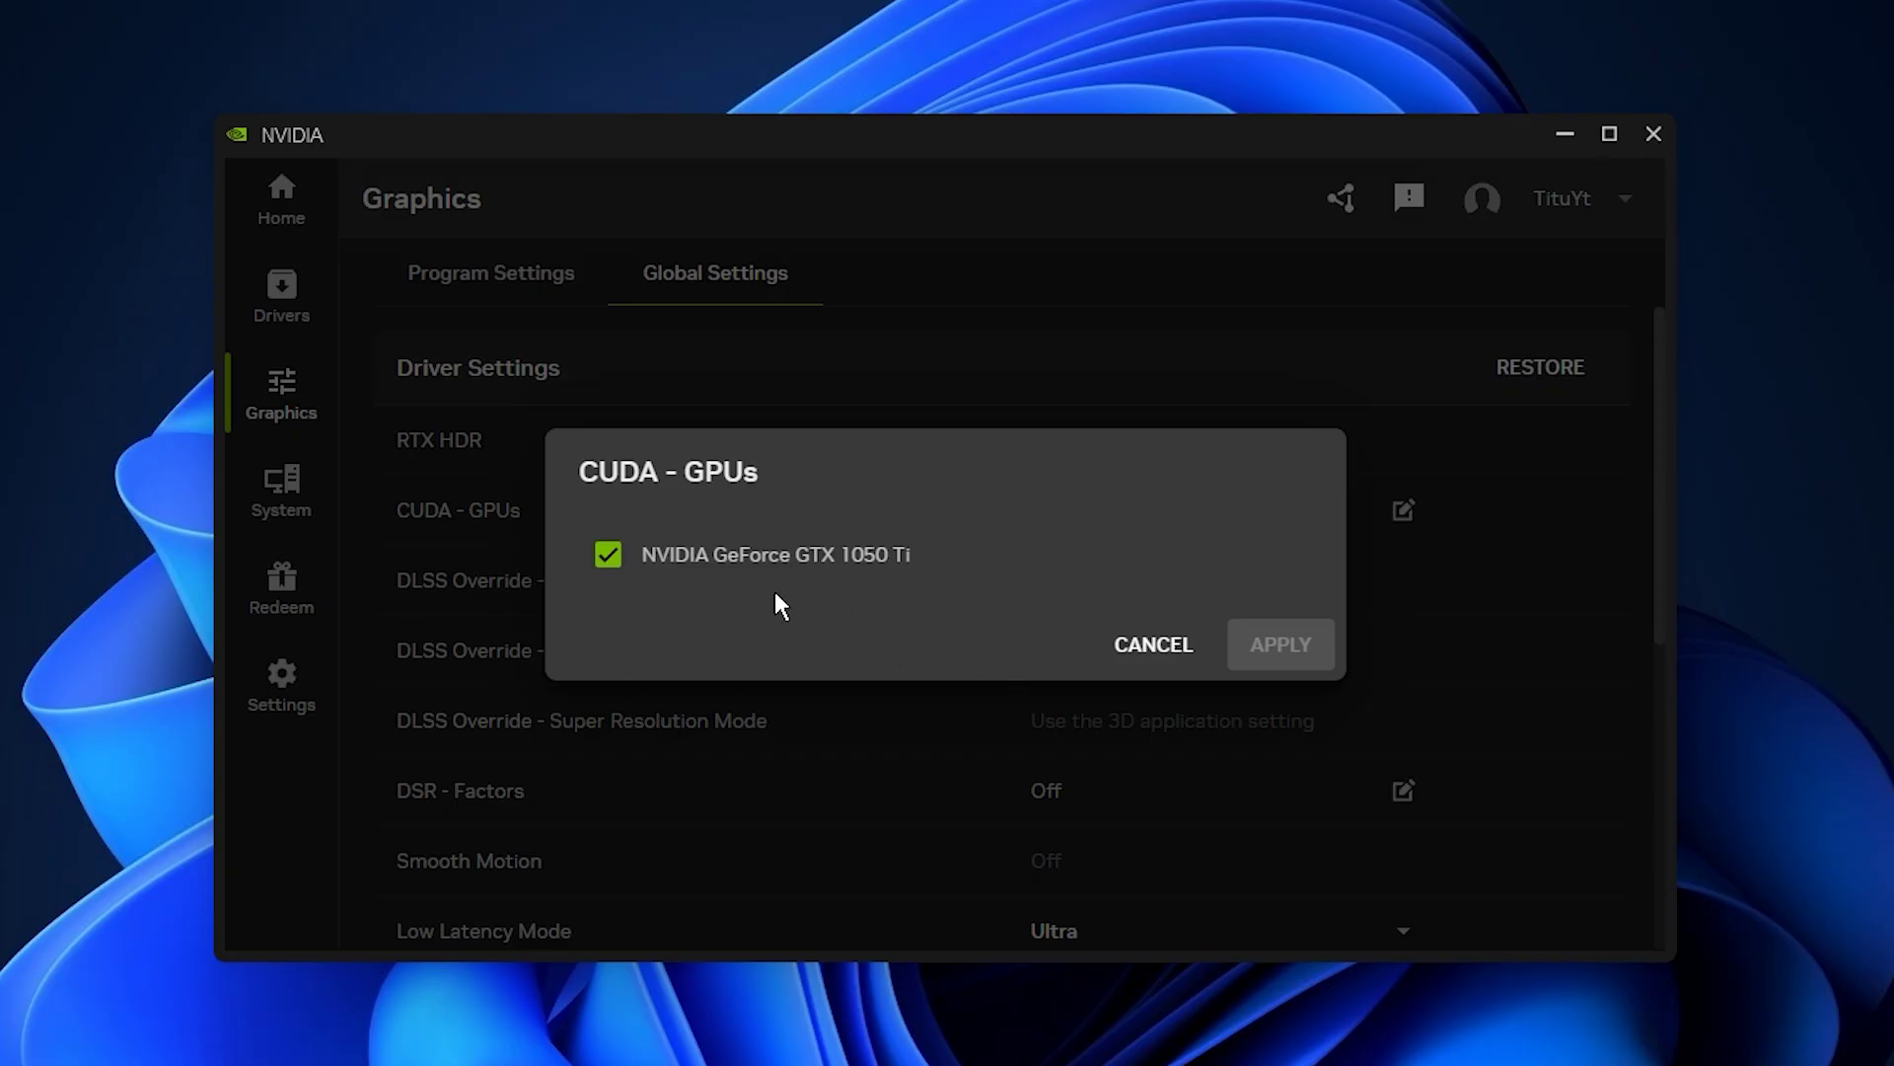
pyautogui.click(1169, 643)
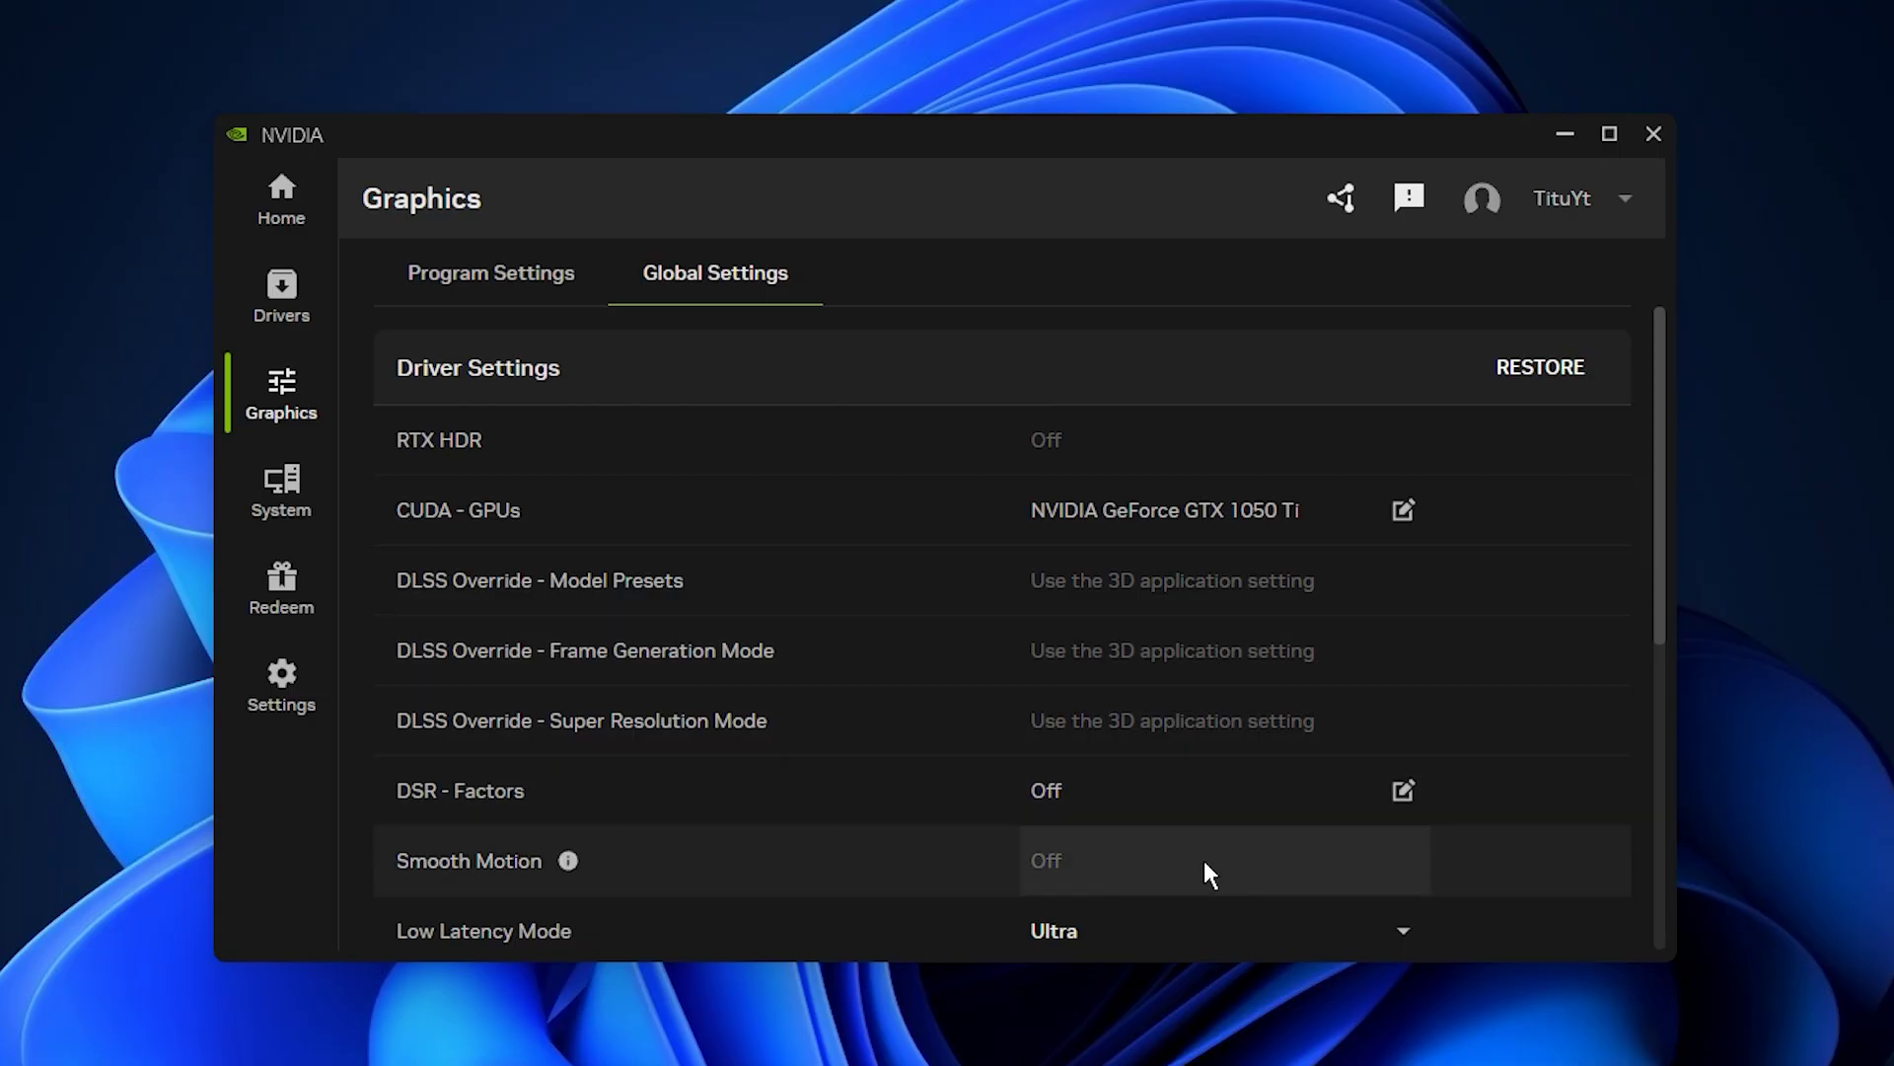
# Step: Set Low Latency Mode to Ultra in the global driver settings
pyautogui.scroll(-2, 1203, 860)
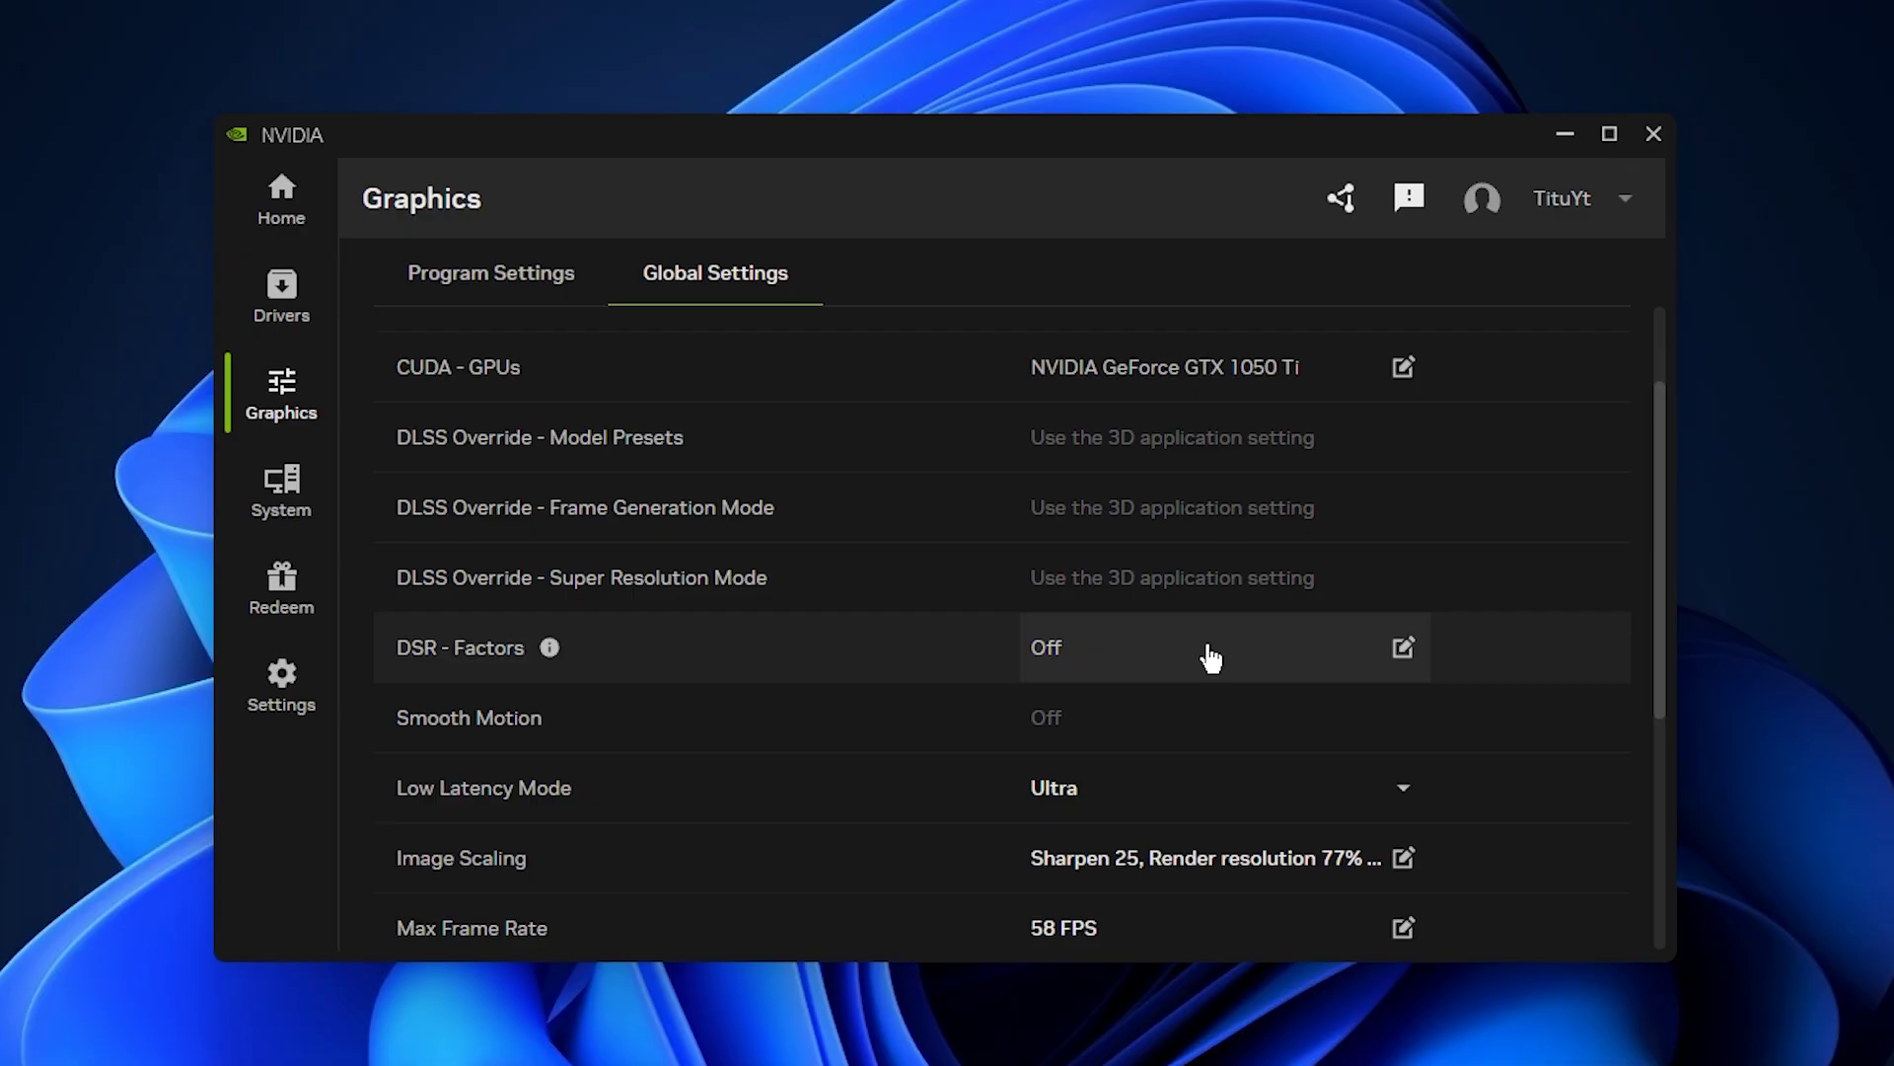
pyautogui.scroll(-4, 1209, 656)
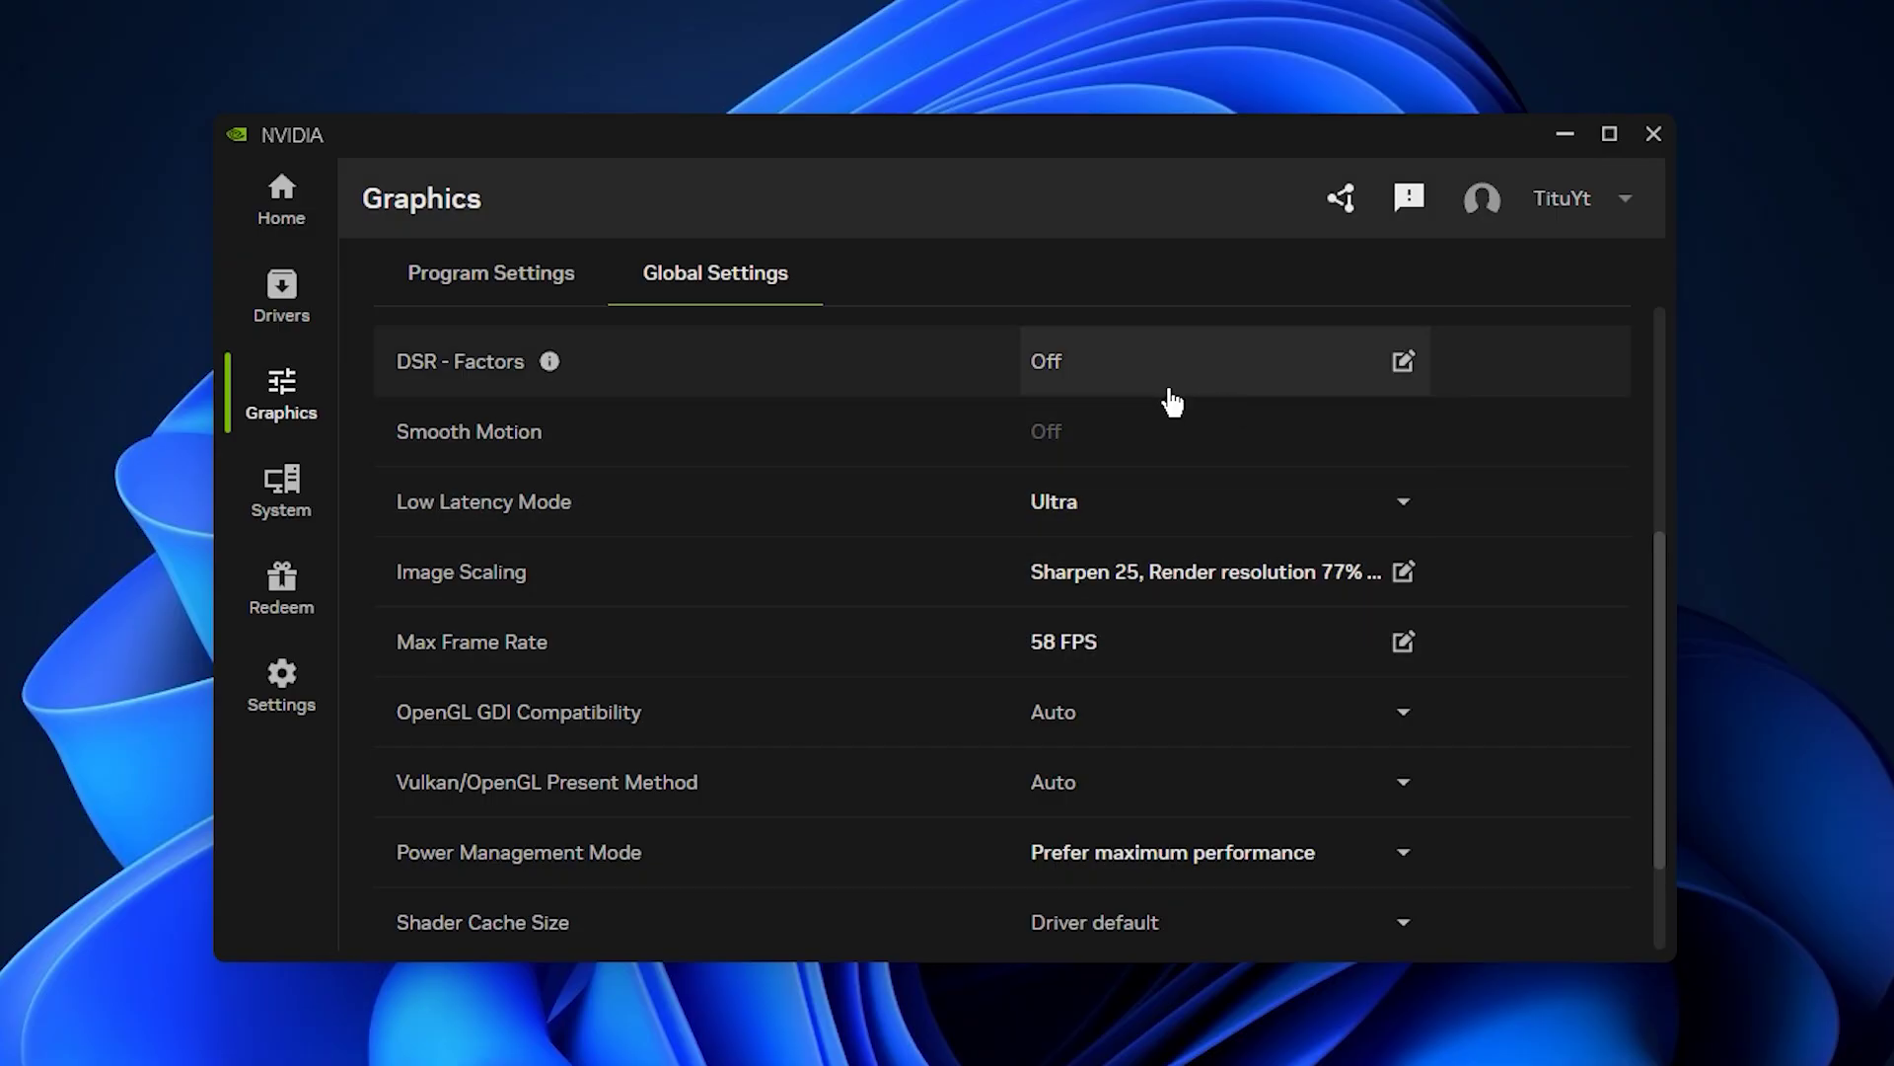
pyautogui.click(1201, 533)
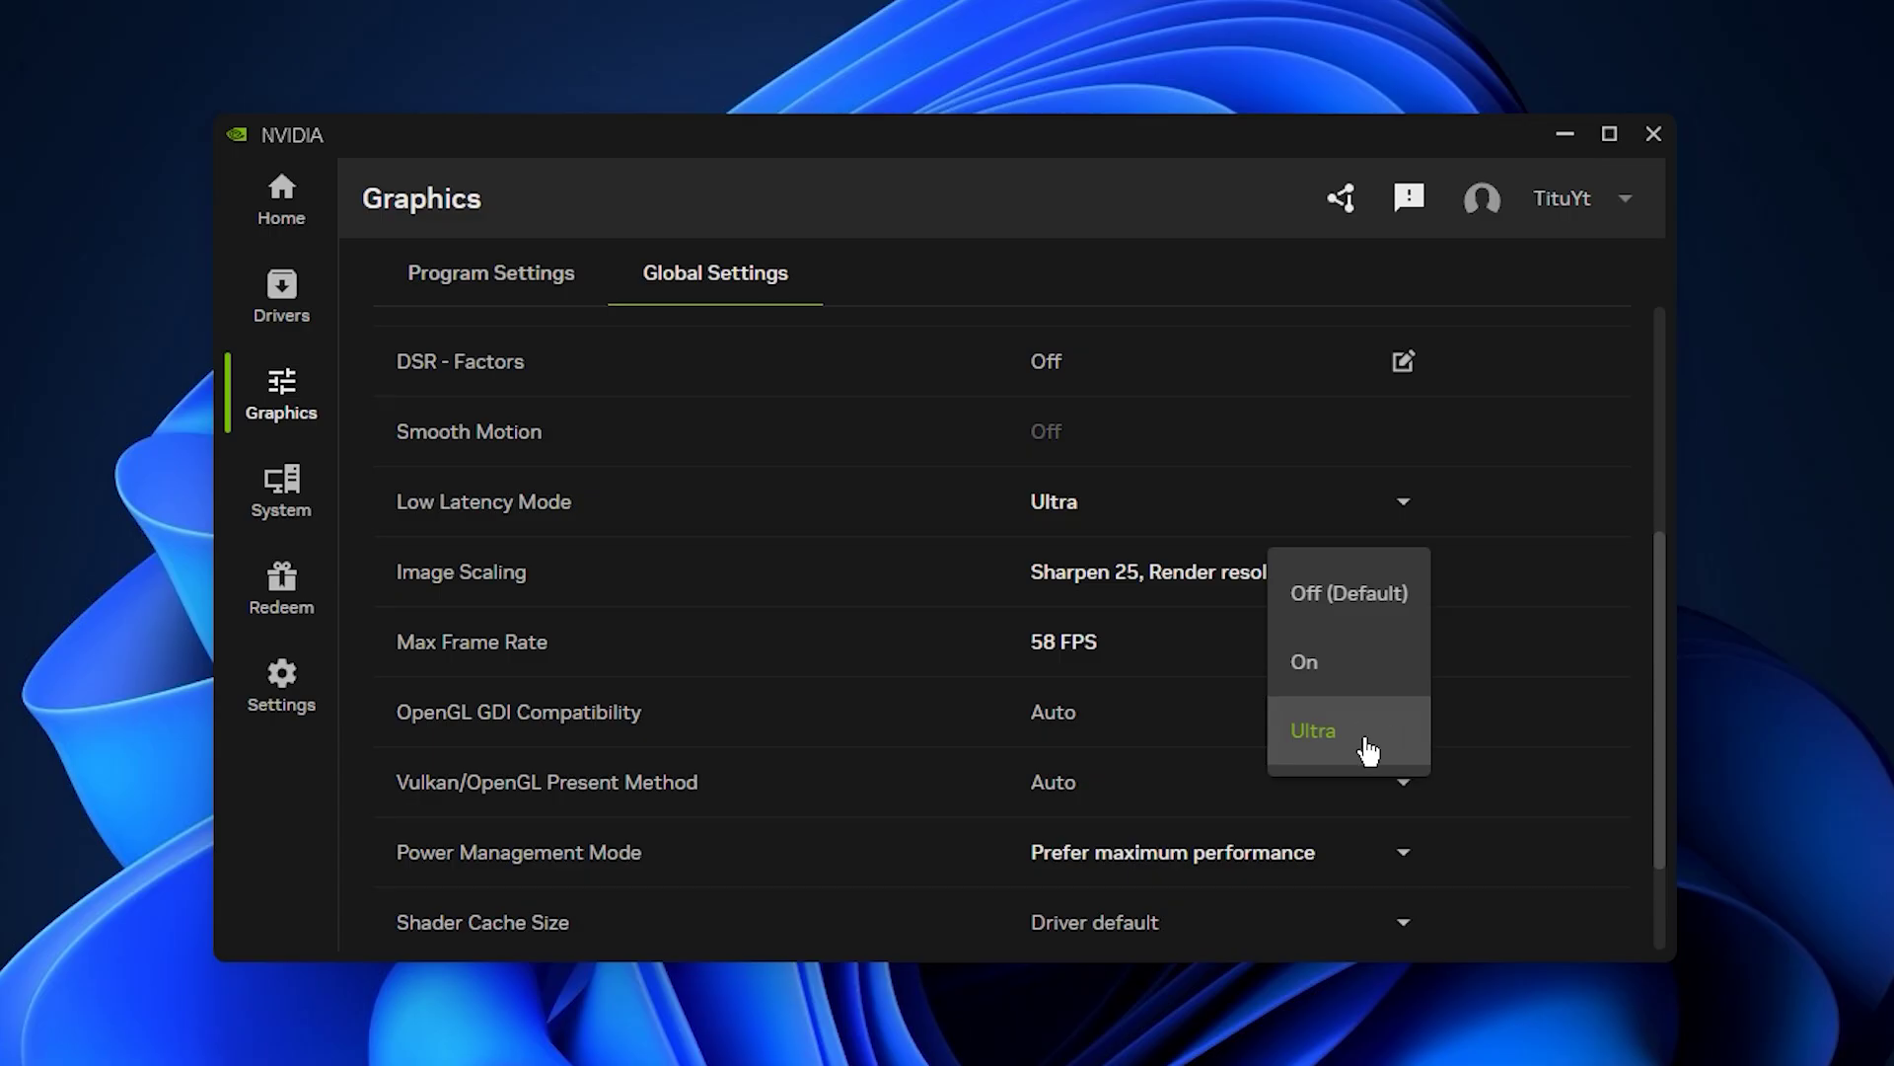
pyautogui.click(1134, 582)
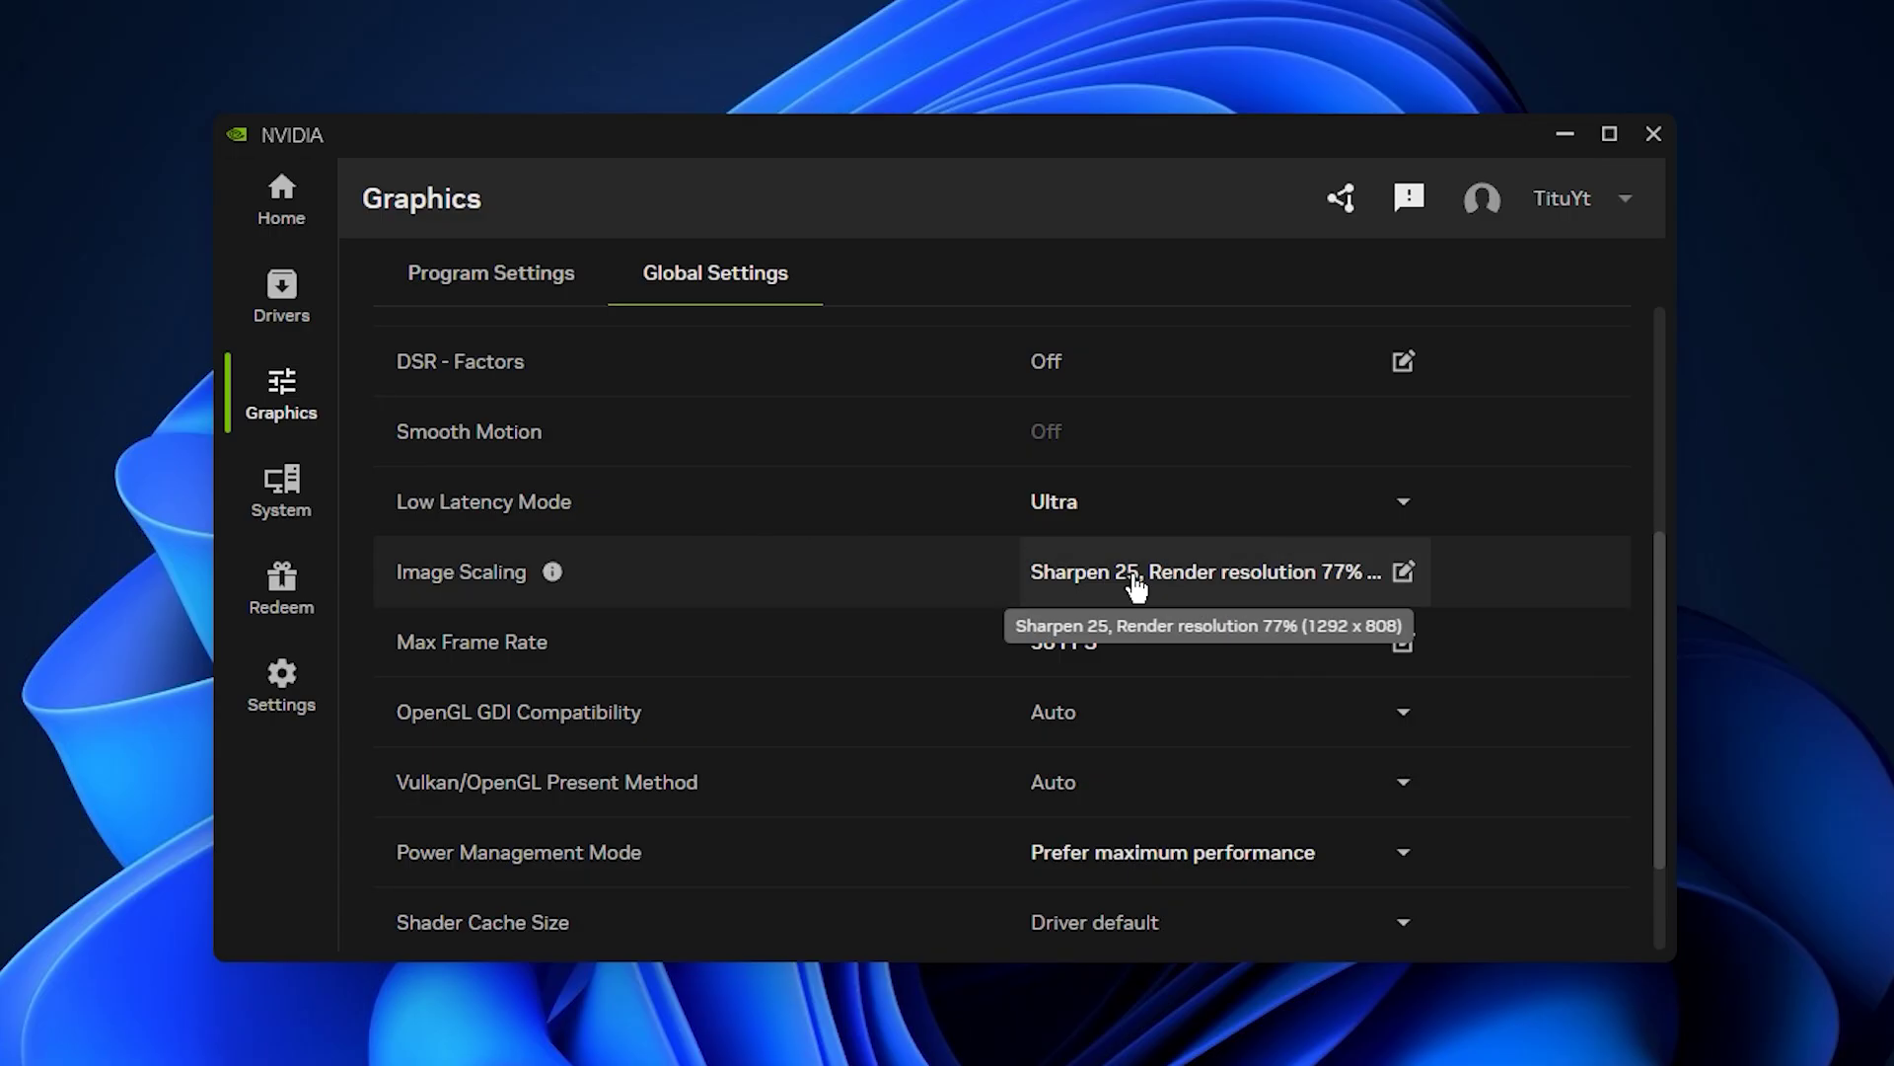
# Step: Review the Image Scaling options and the Max Frame Rate limit in the global settings, cancelling both dialogs
pyautogui.click(1393, 575)
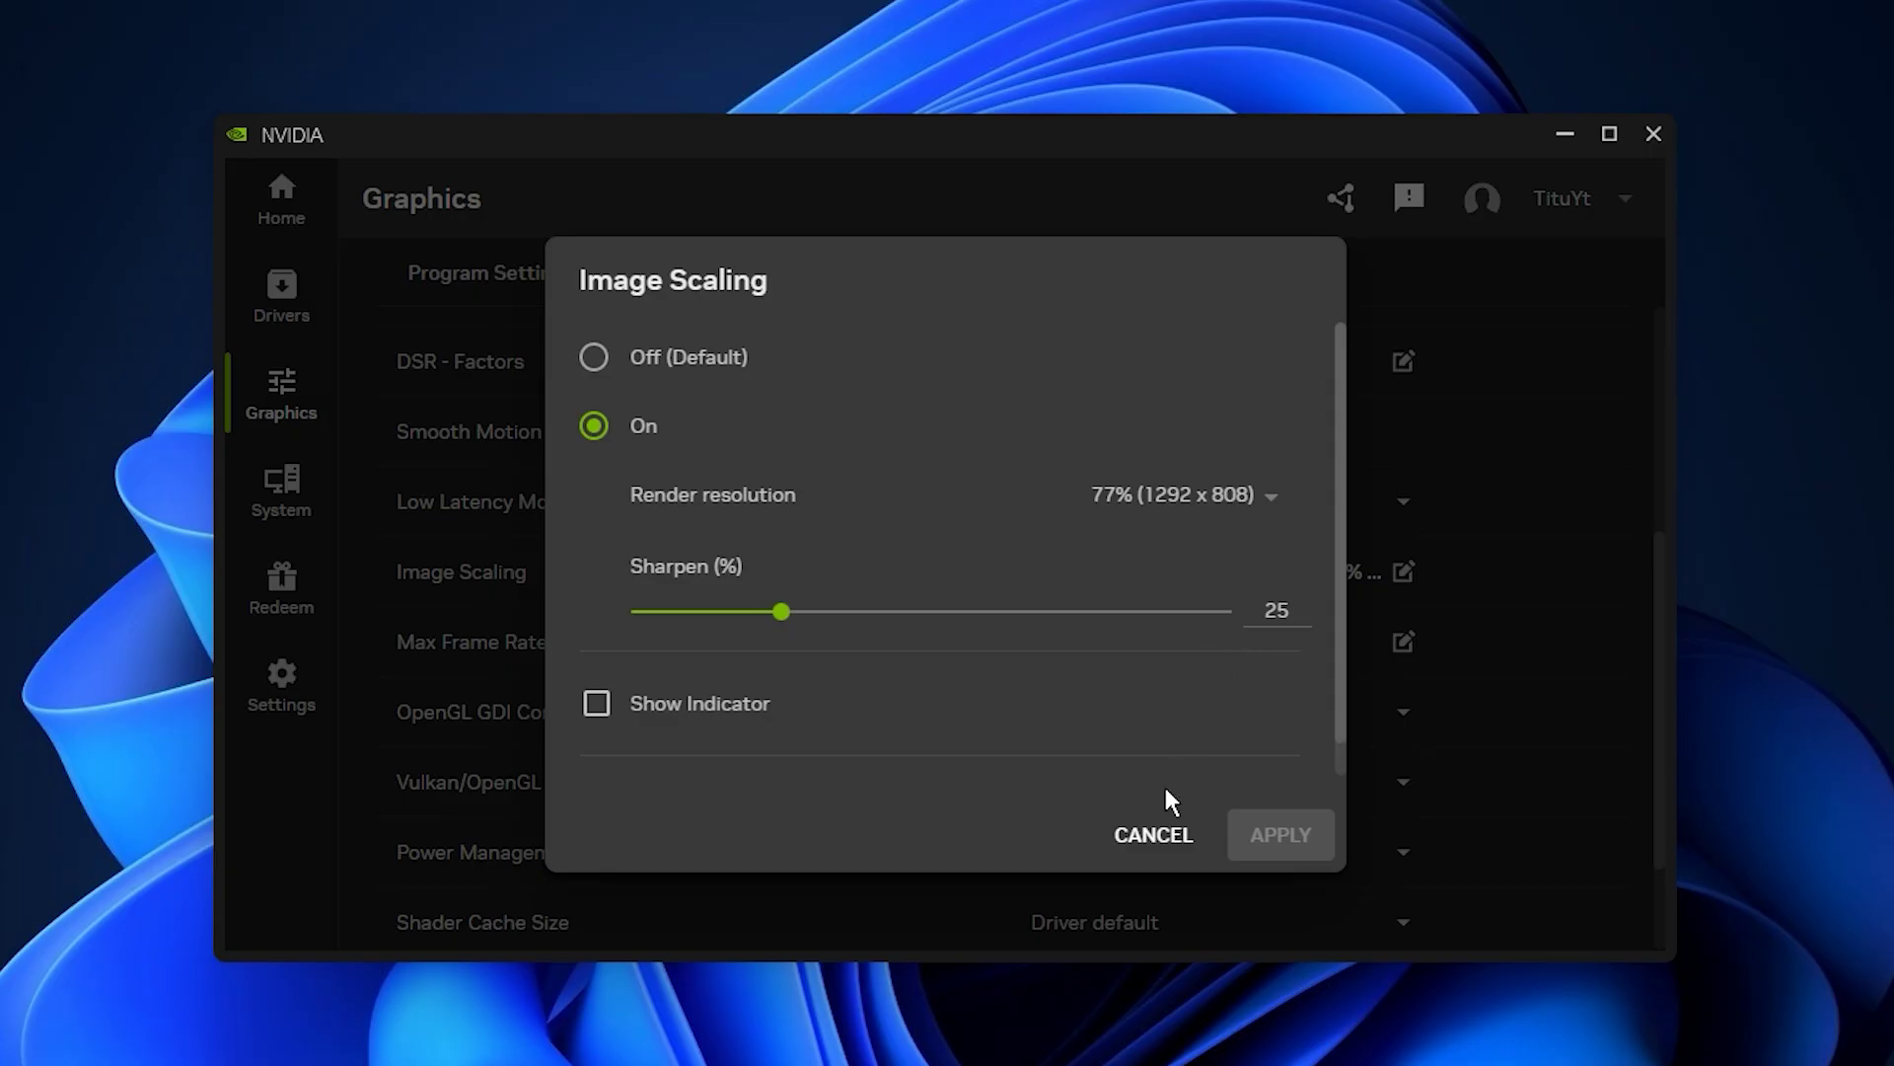
pyautogui.click(1165, 835)
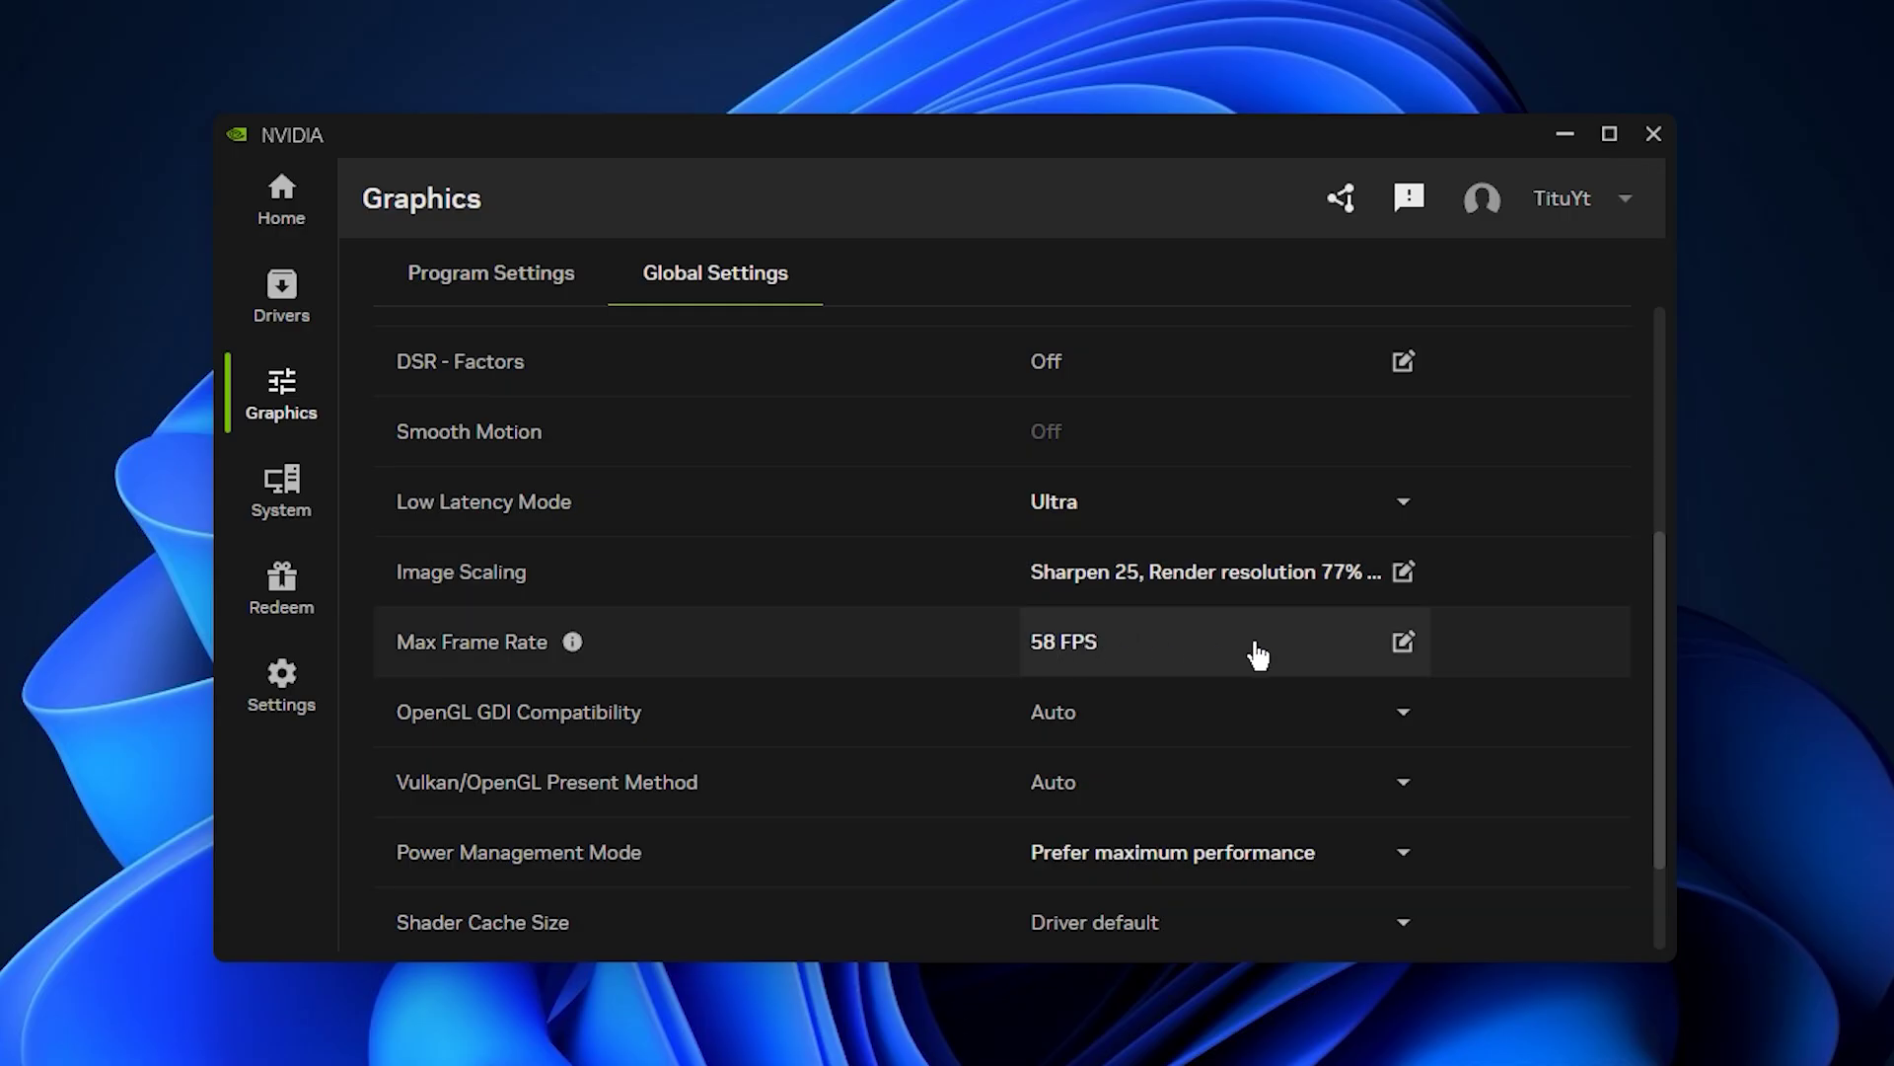
pyautogui.click(1327, 651)
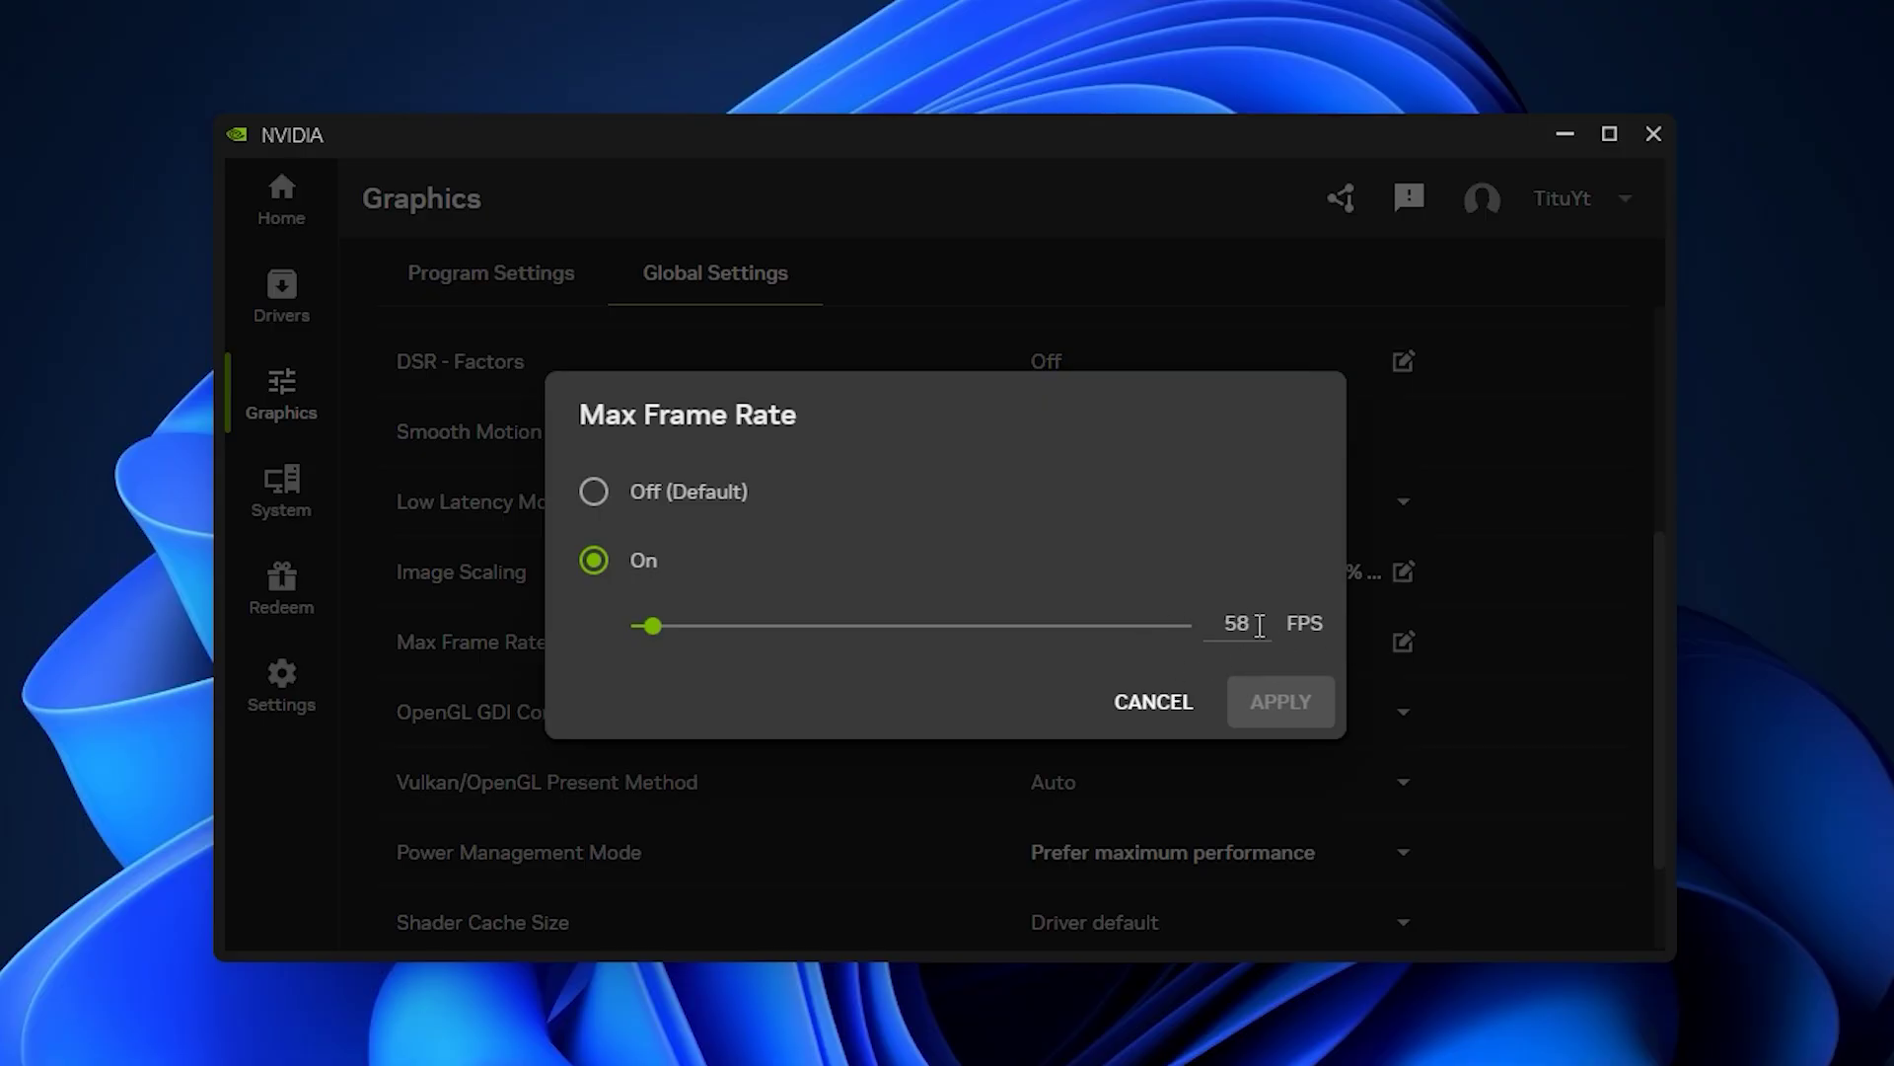
pyautogui.moveTo(1260, 627); pyautogui.dragTo(1213, 630)
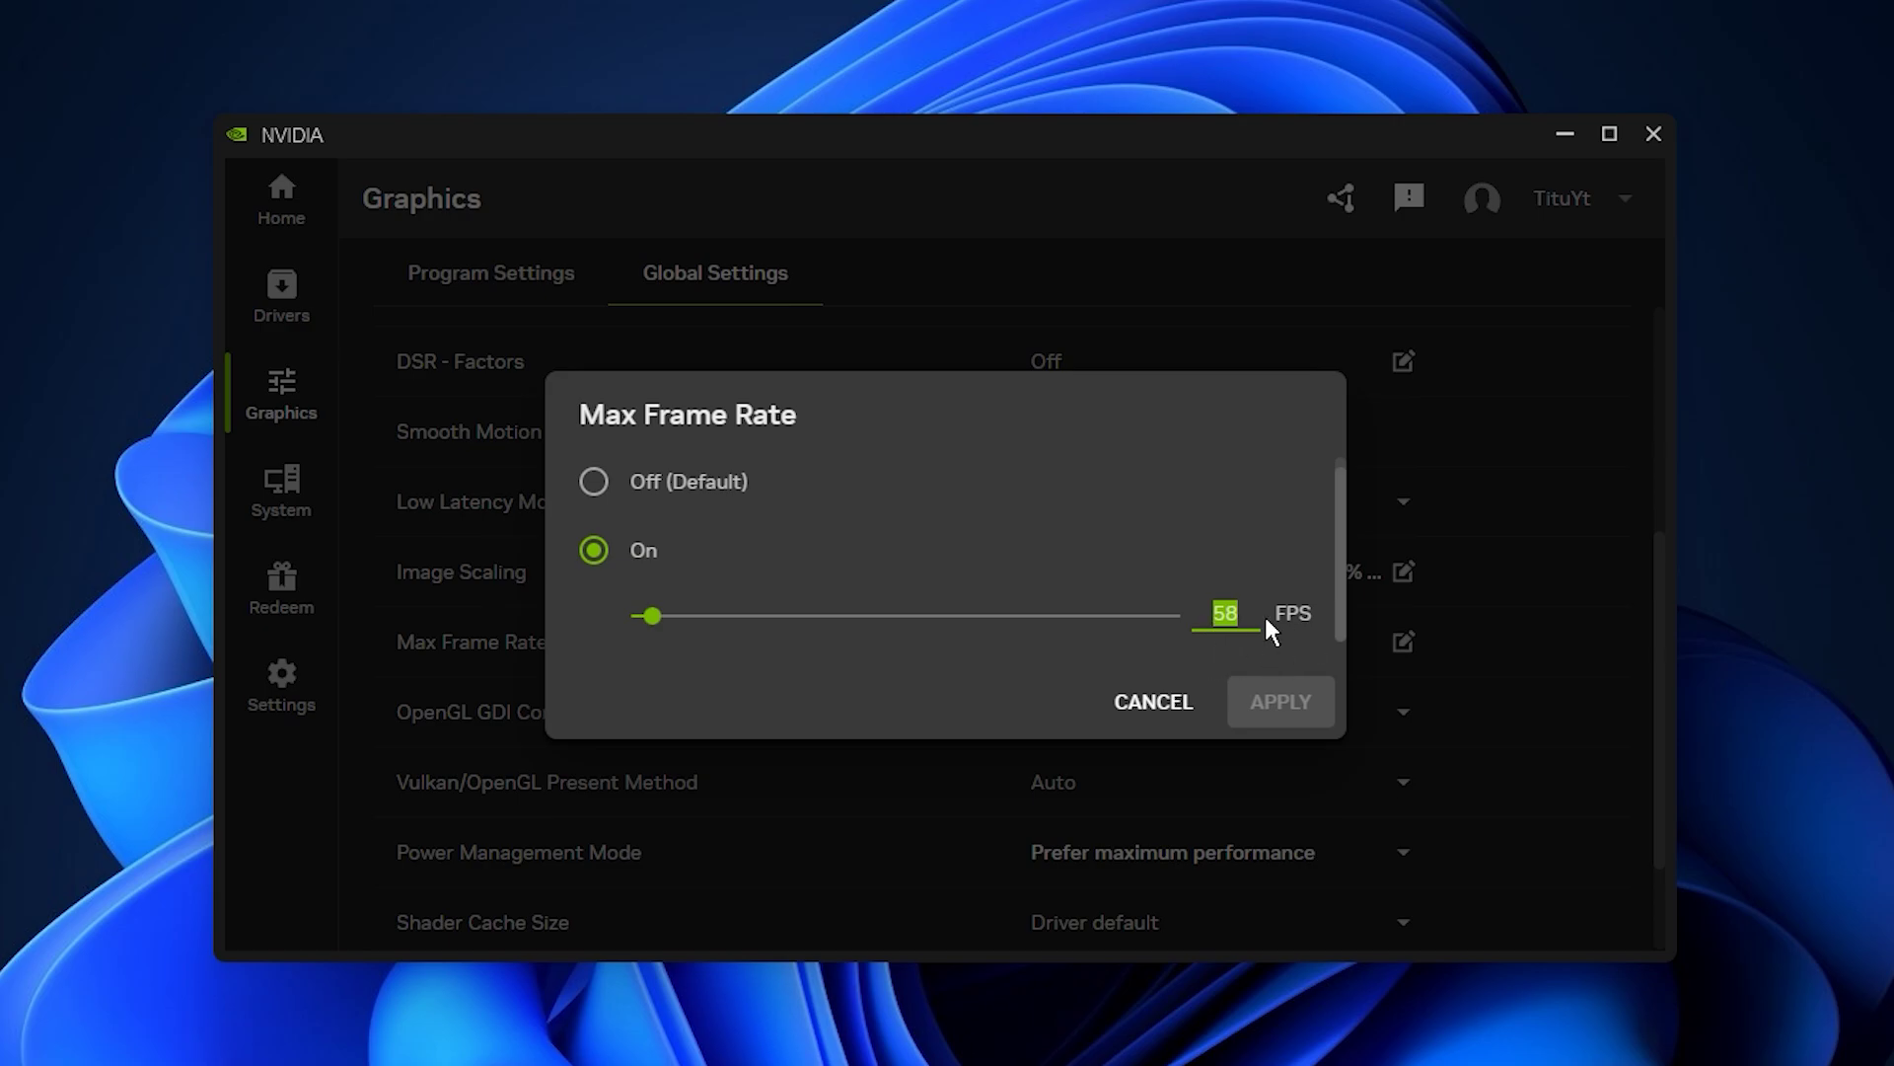
pyautogui.click(1157, 702)
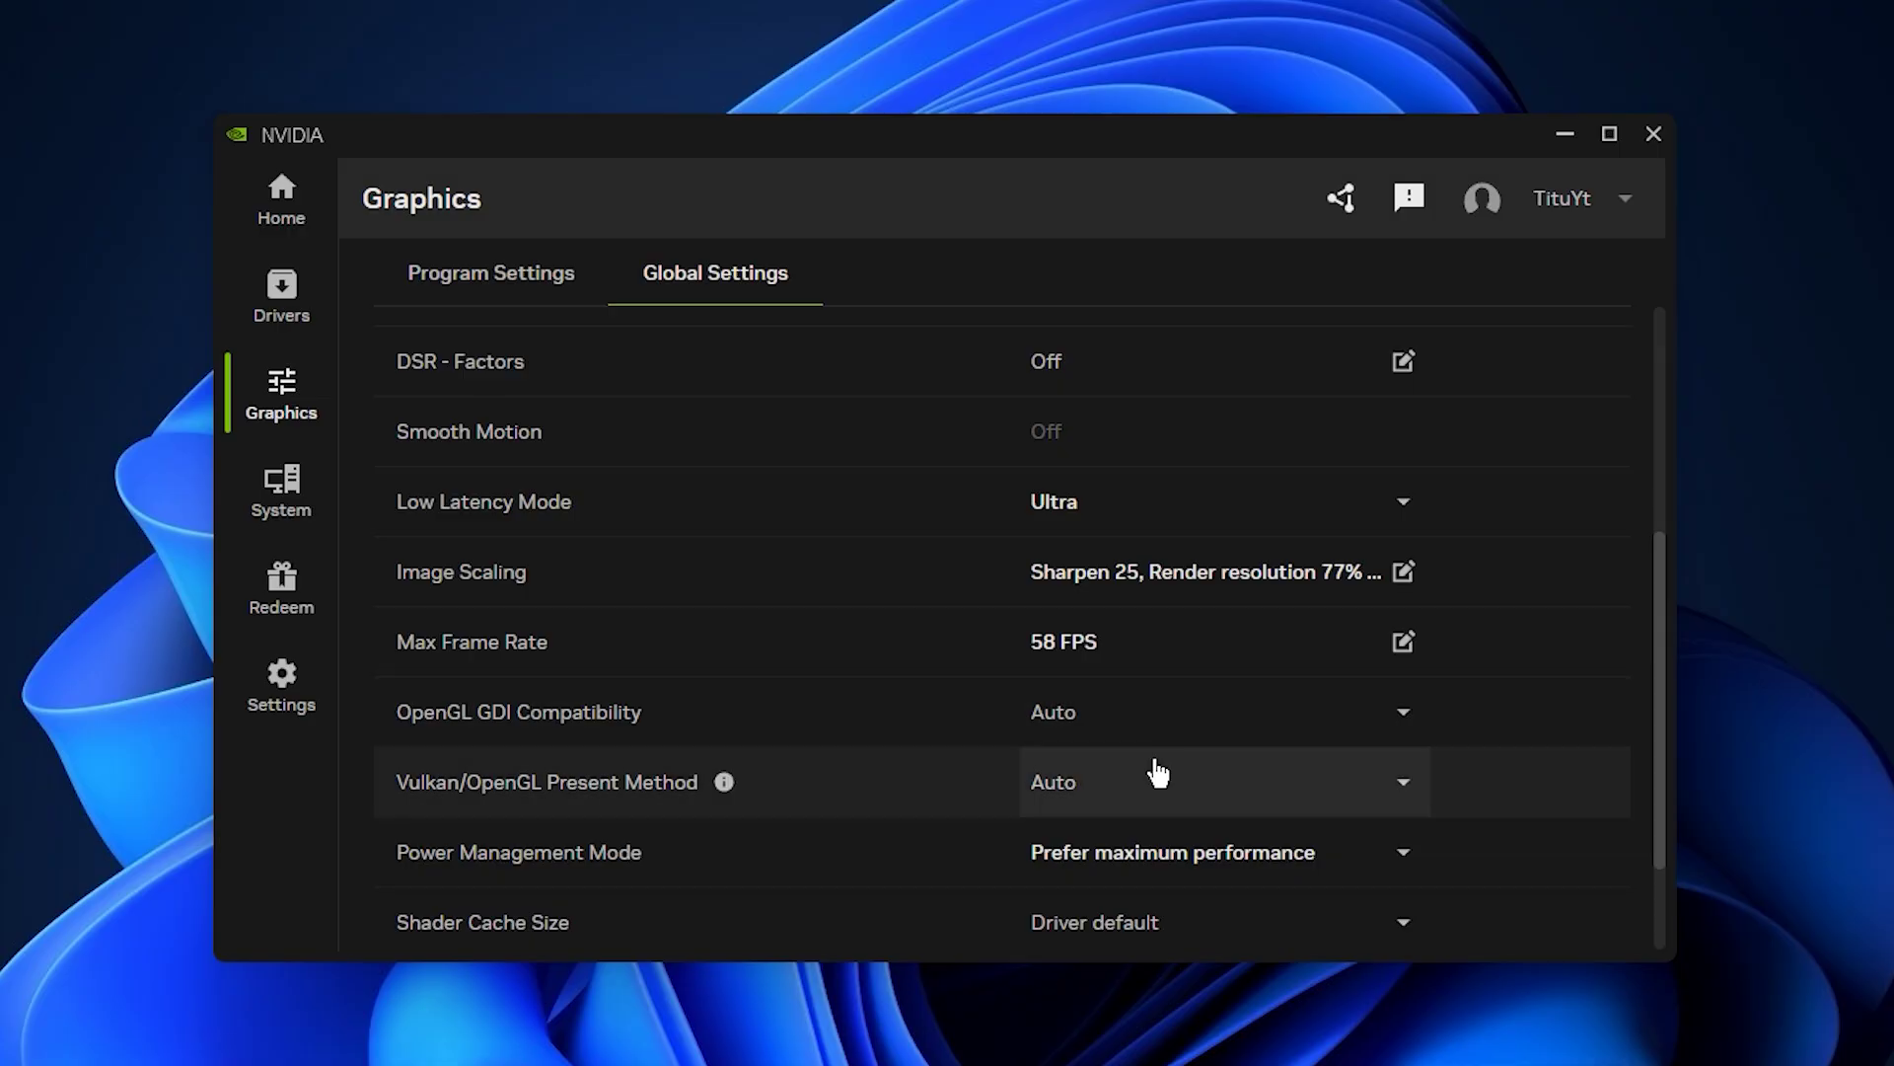
# Step: Review the available choices for Power Management Mode and Shader Cache Size in the global settings
pyautogui.scroll(-2, 1160, 773)
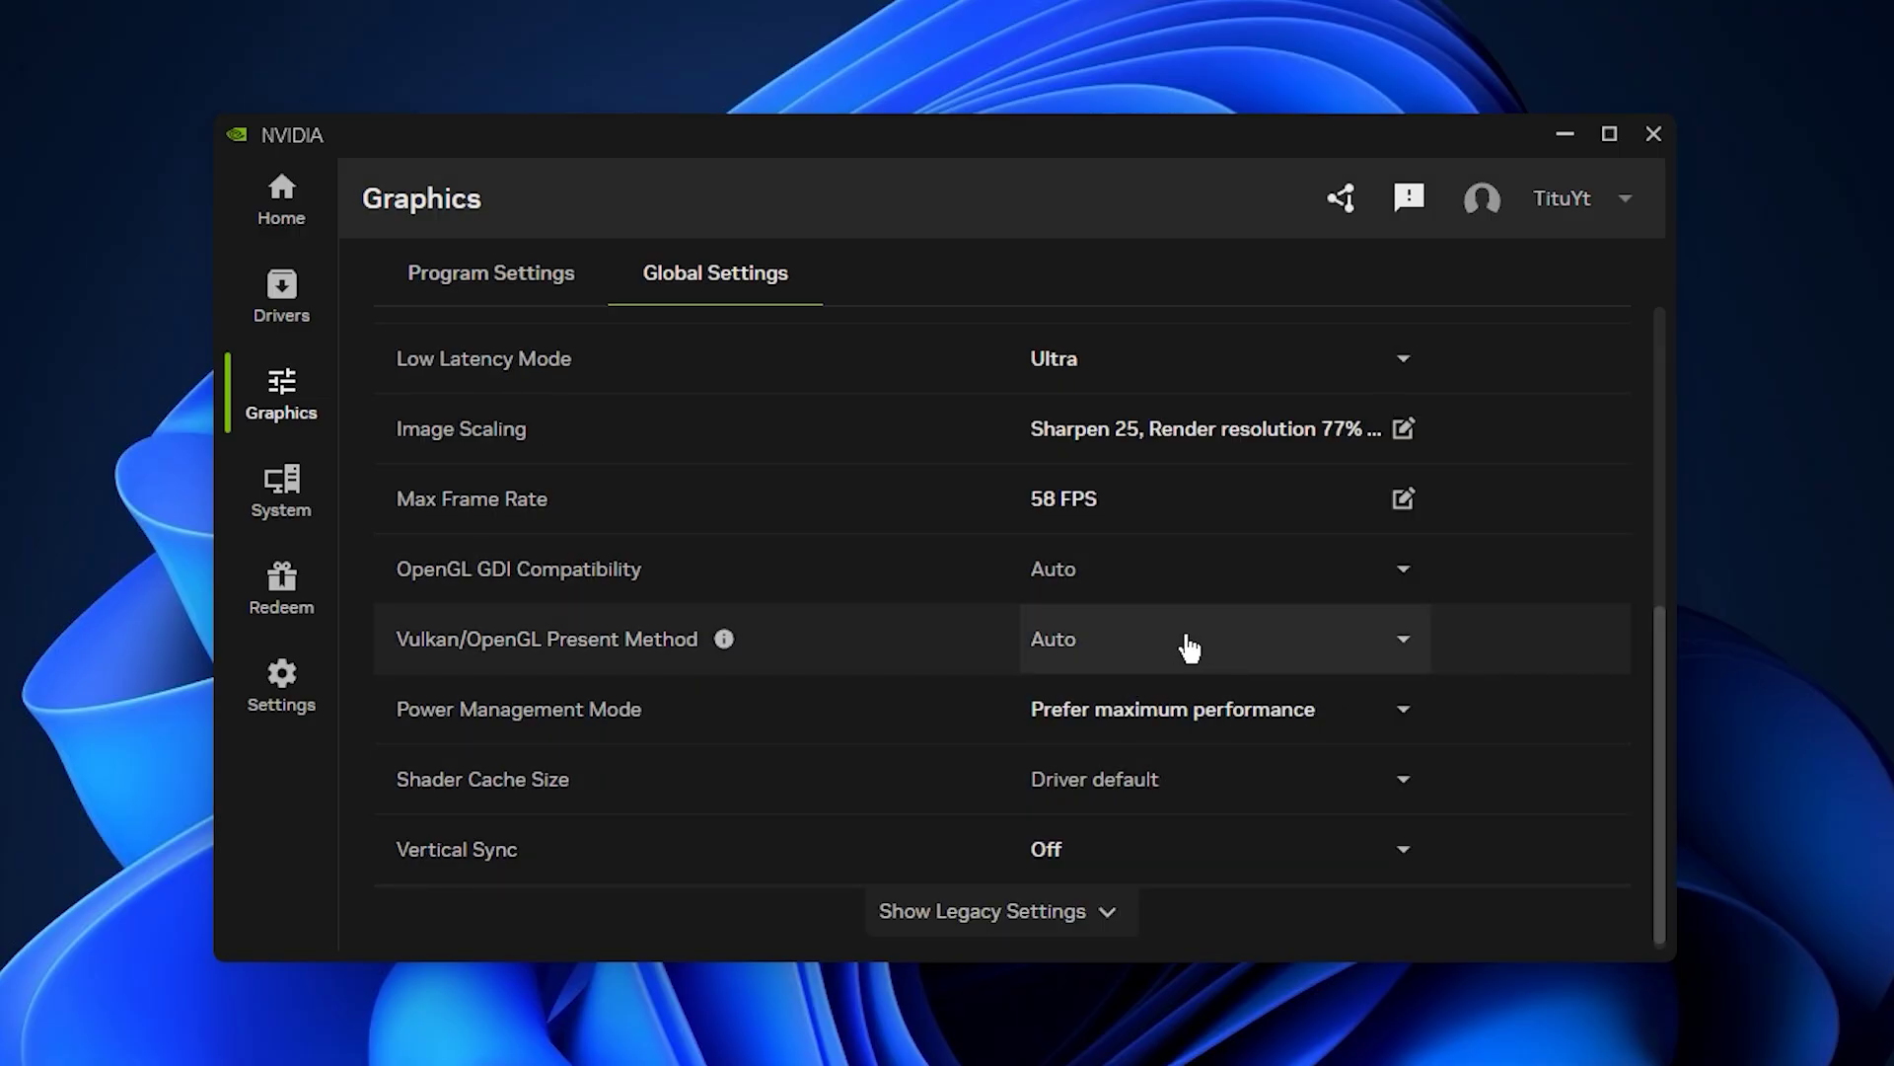
pyautogui.click(1216, 712)
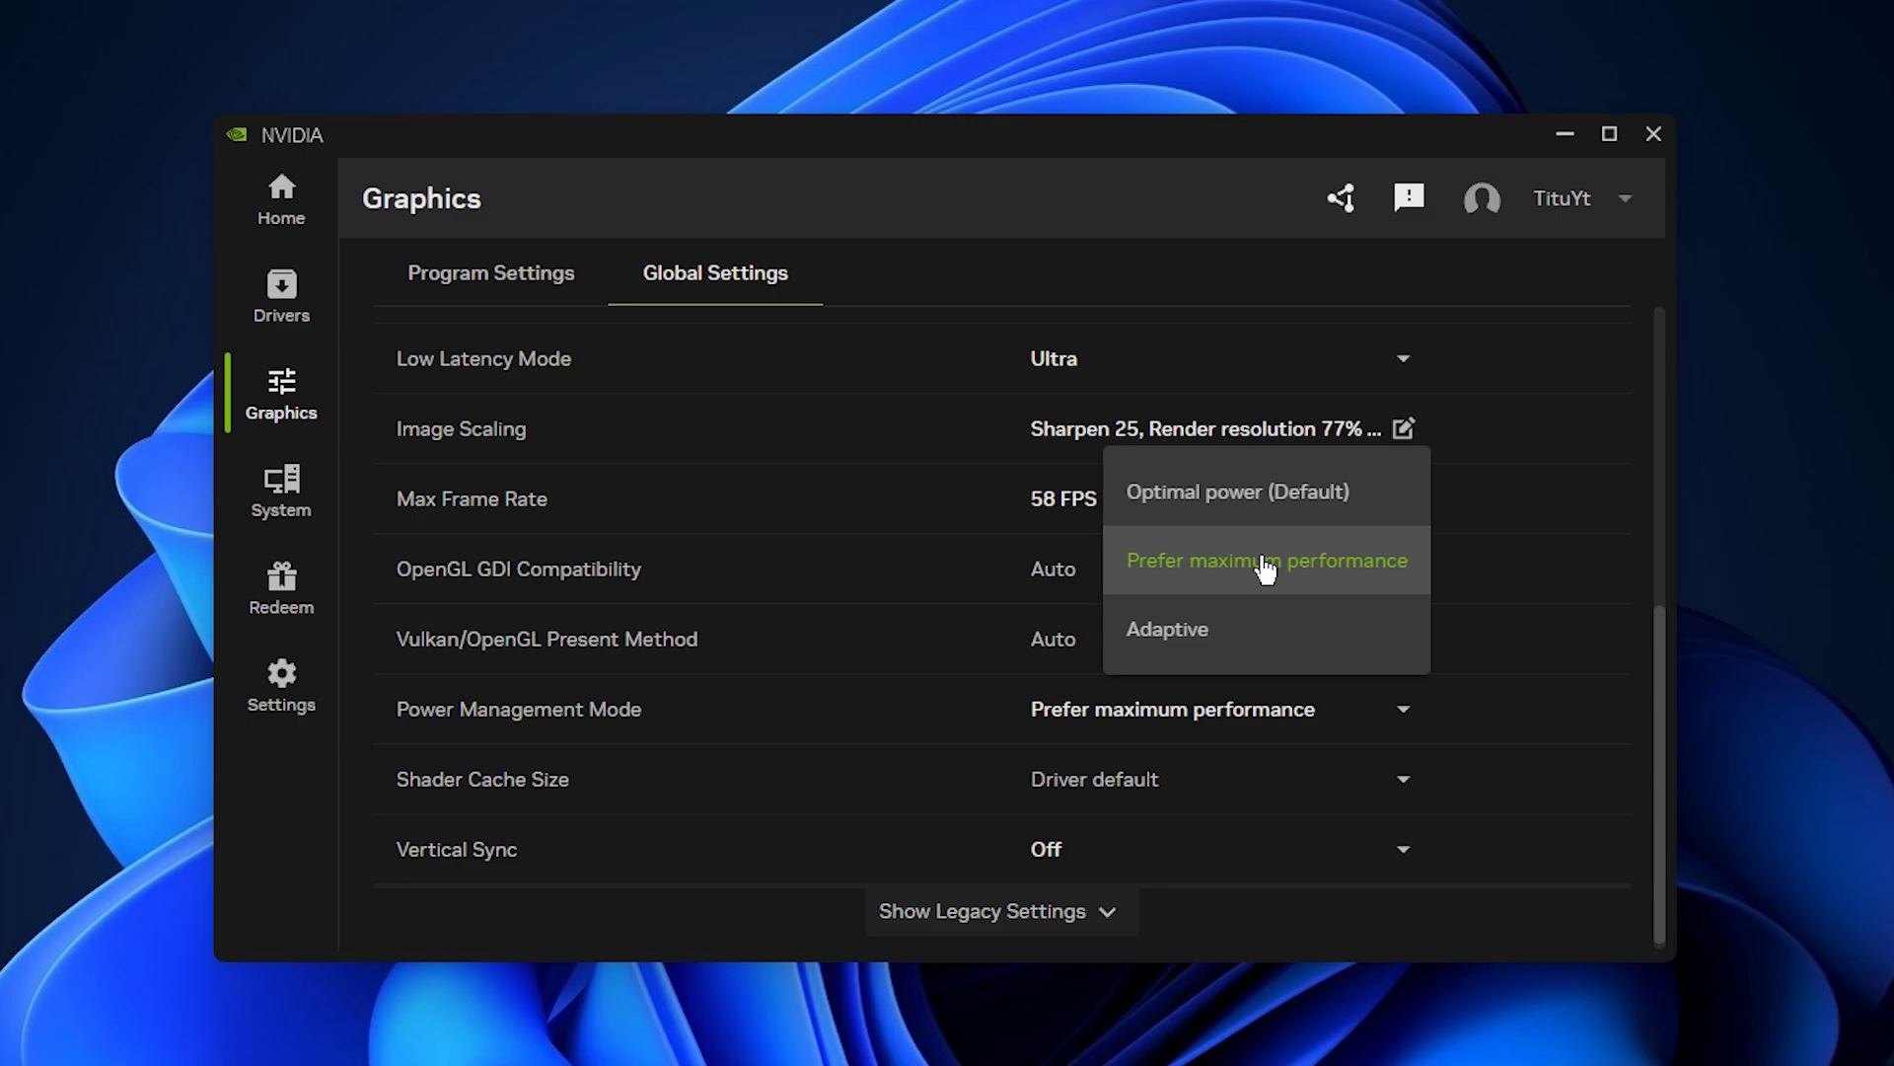
pyautogui.click(925, 697)
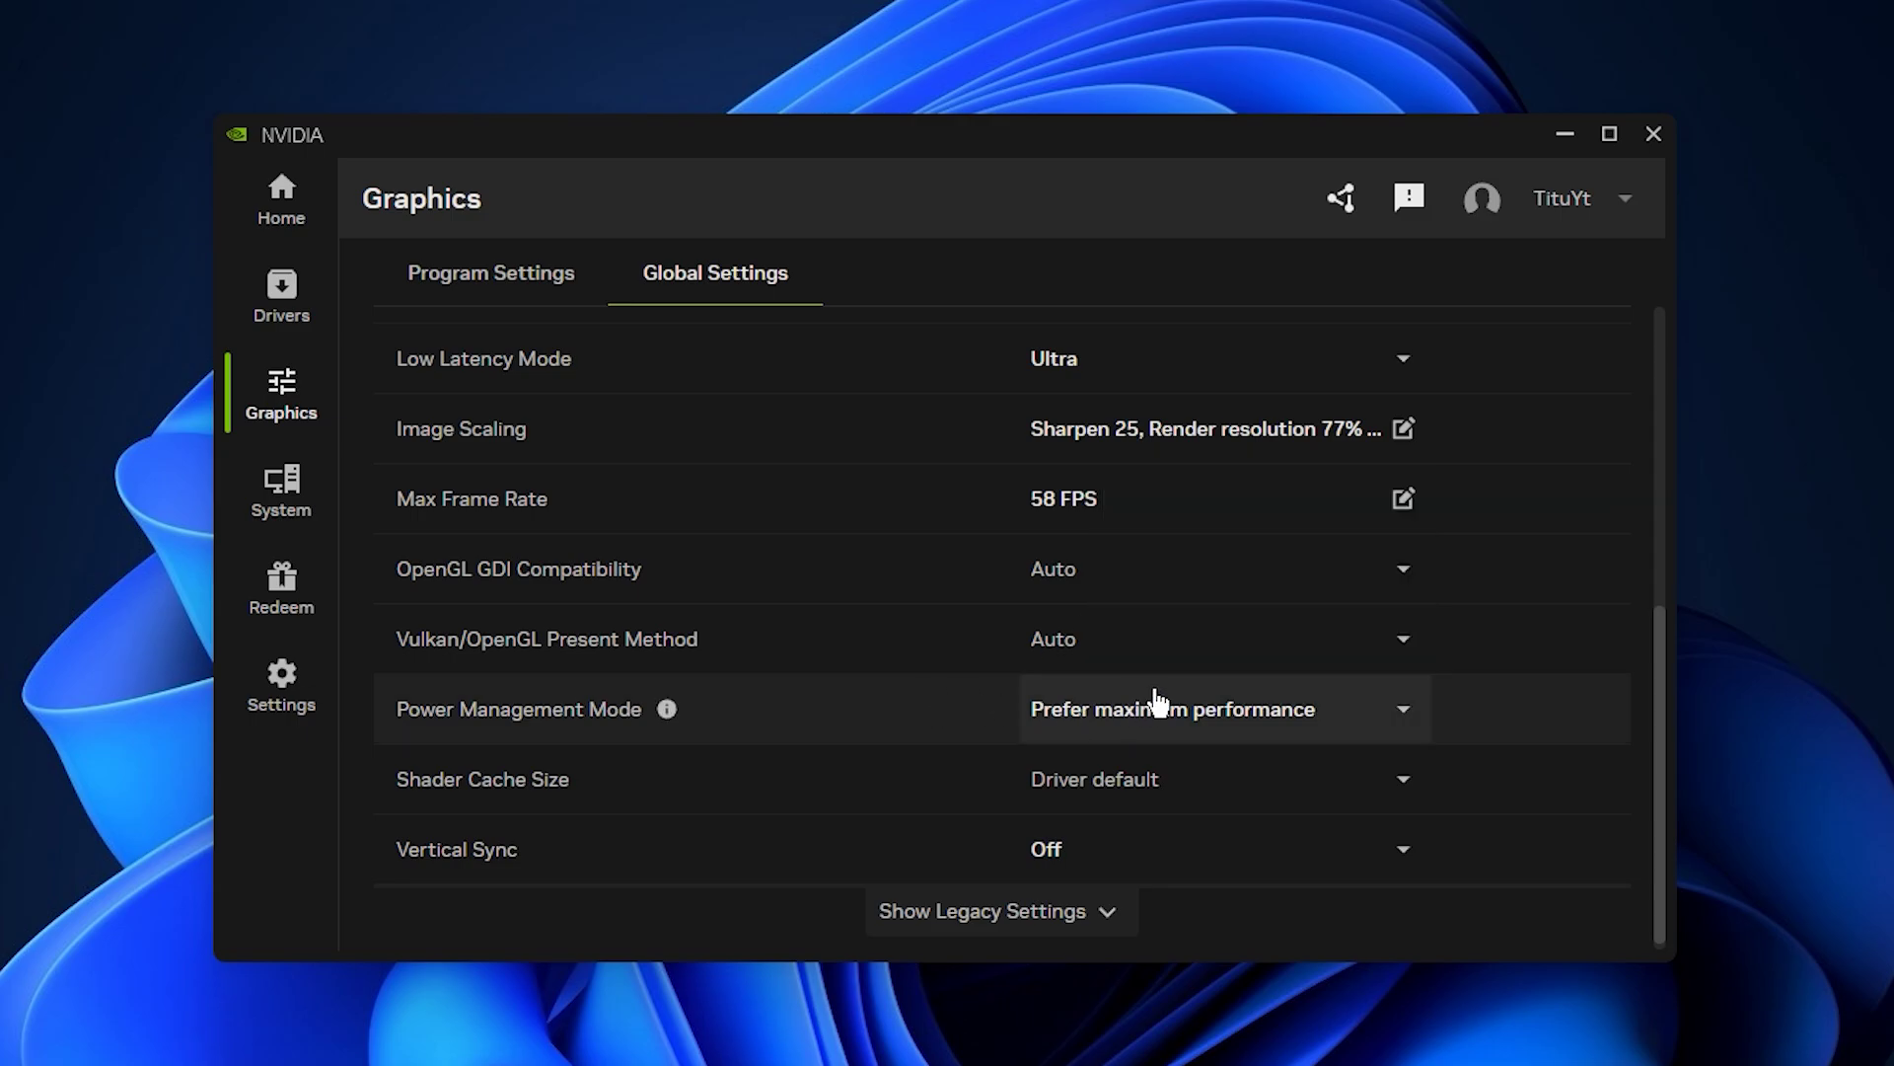
pyautogui.click(1179, 787)
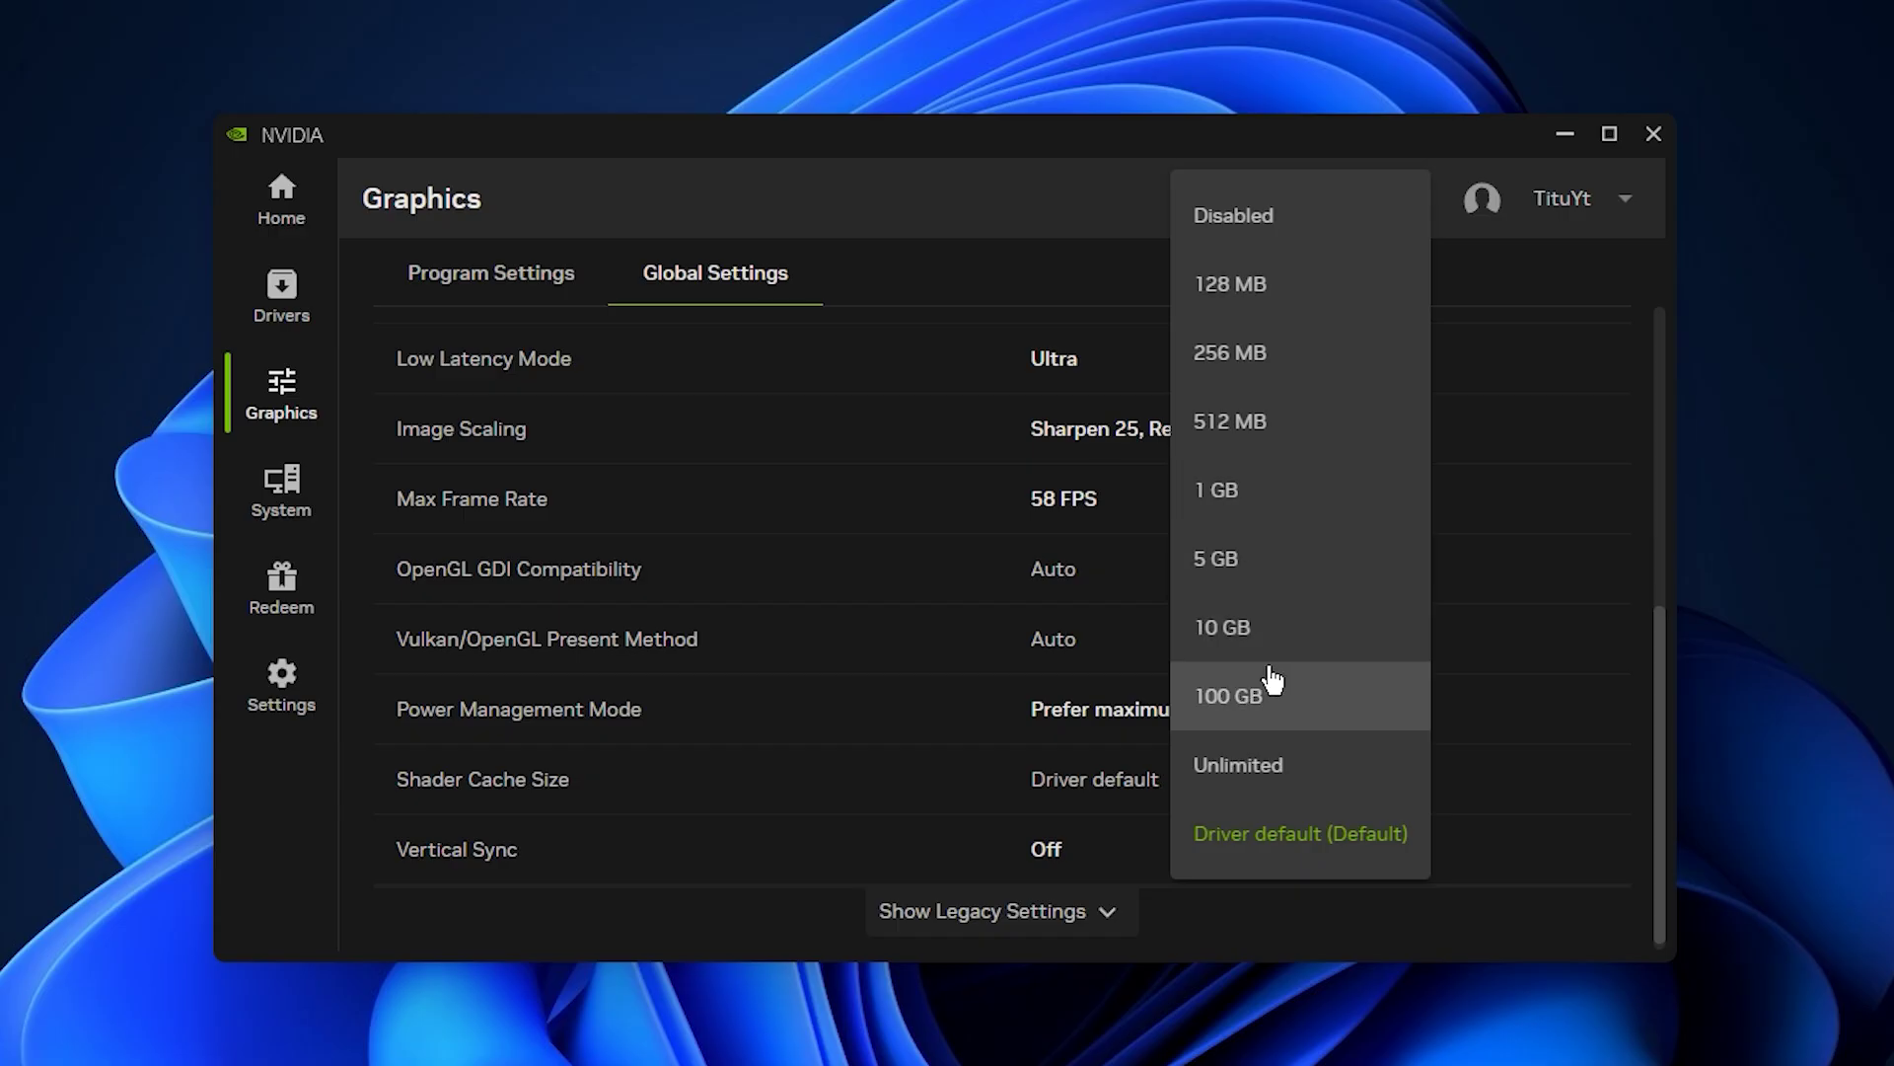
pyautogui.click(690, 844)
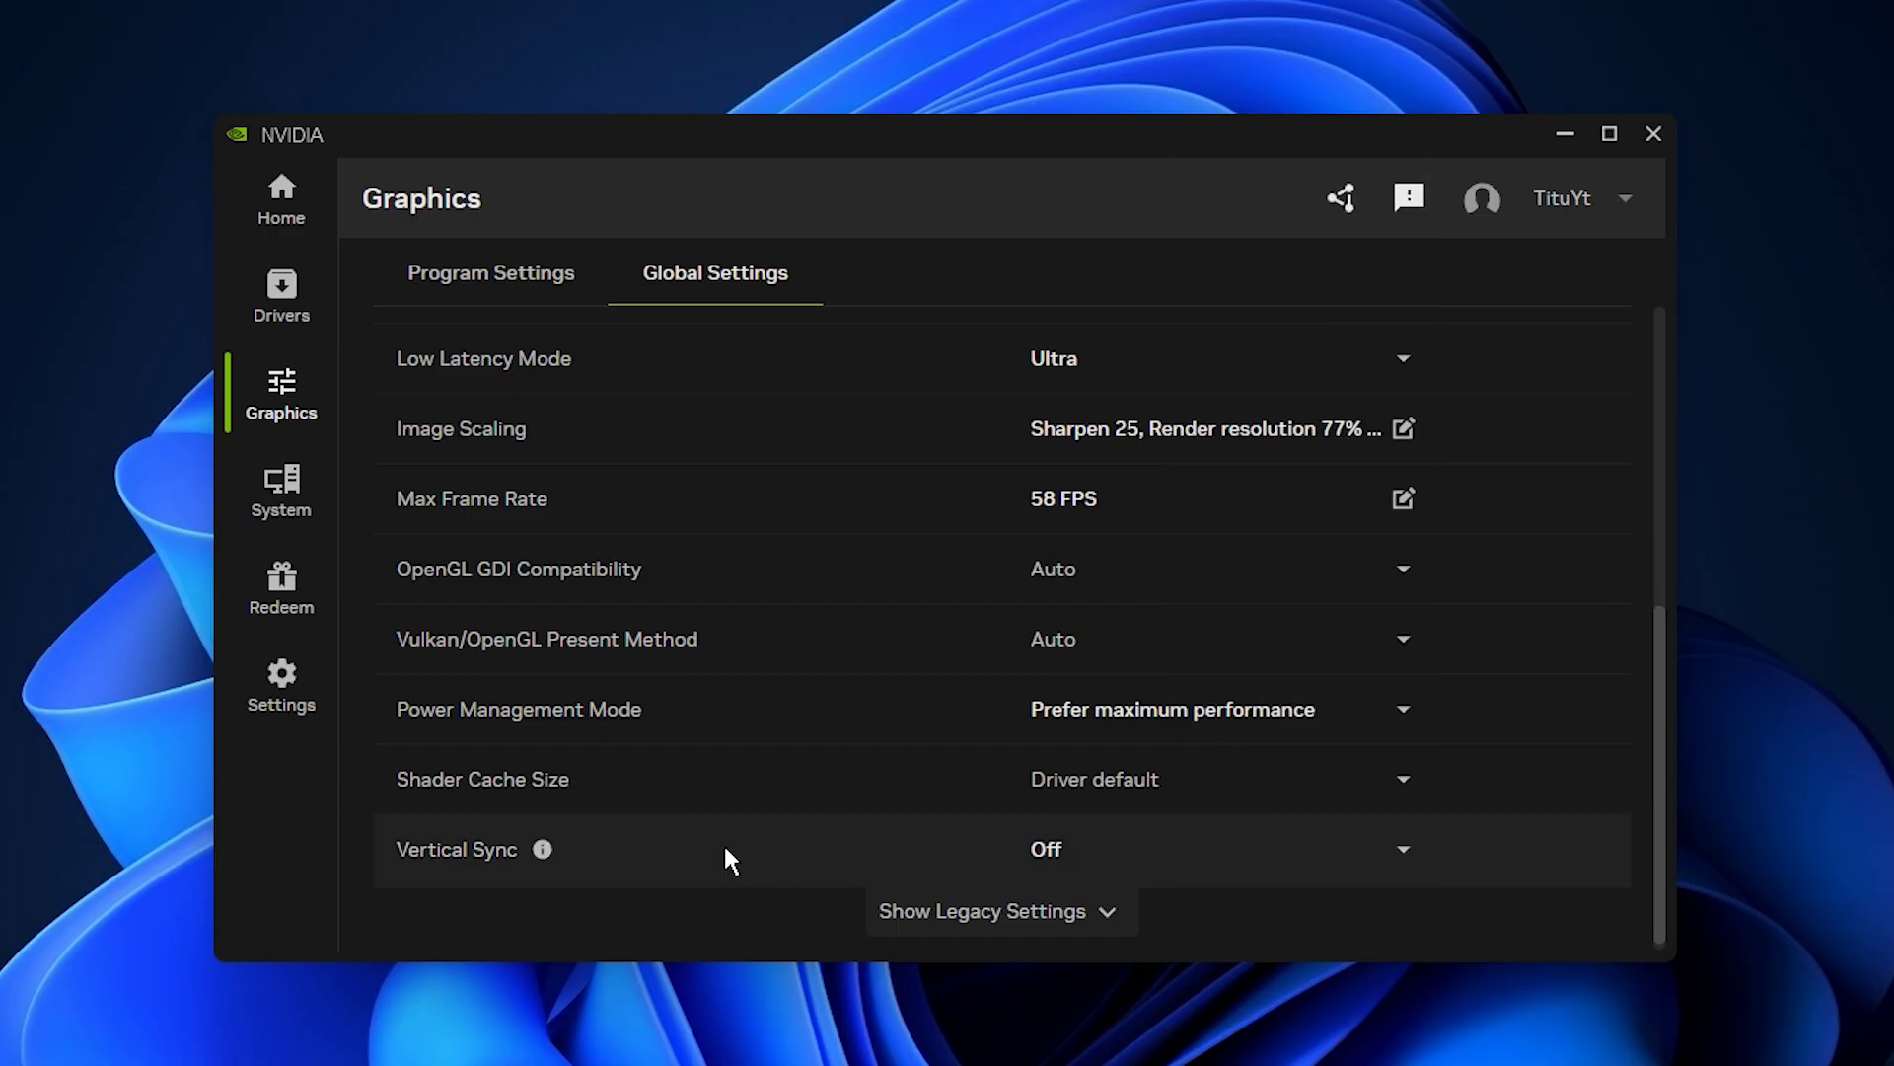
# Step: Expand the legacy global settings and set Texture Filtering - Negative LOD Bias to Allow (Default)
pyautogui.click(1003, 917)
pyautogui.scroll(-4, 922, 809)
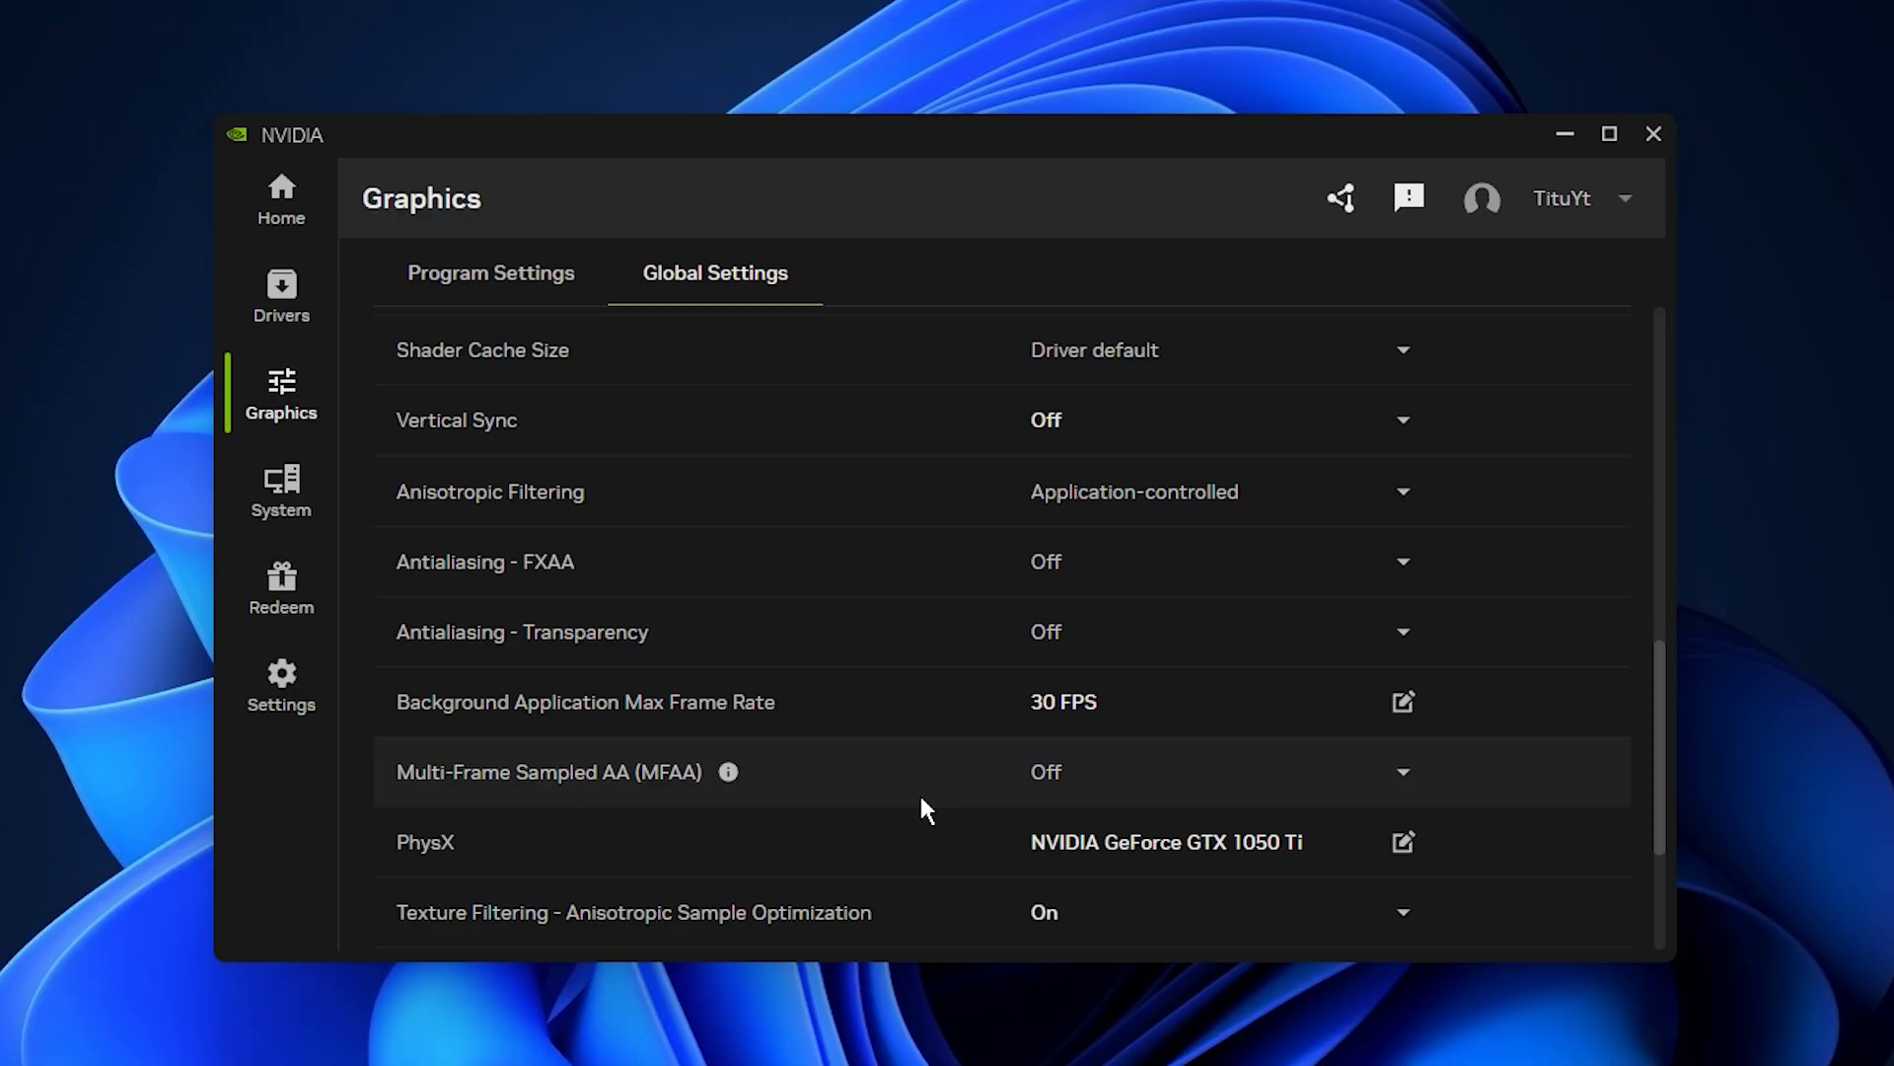
pyautogui.scroll(-3, 920, 801)
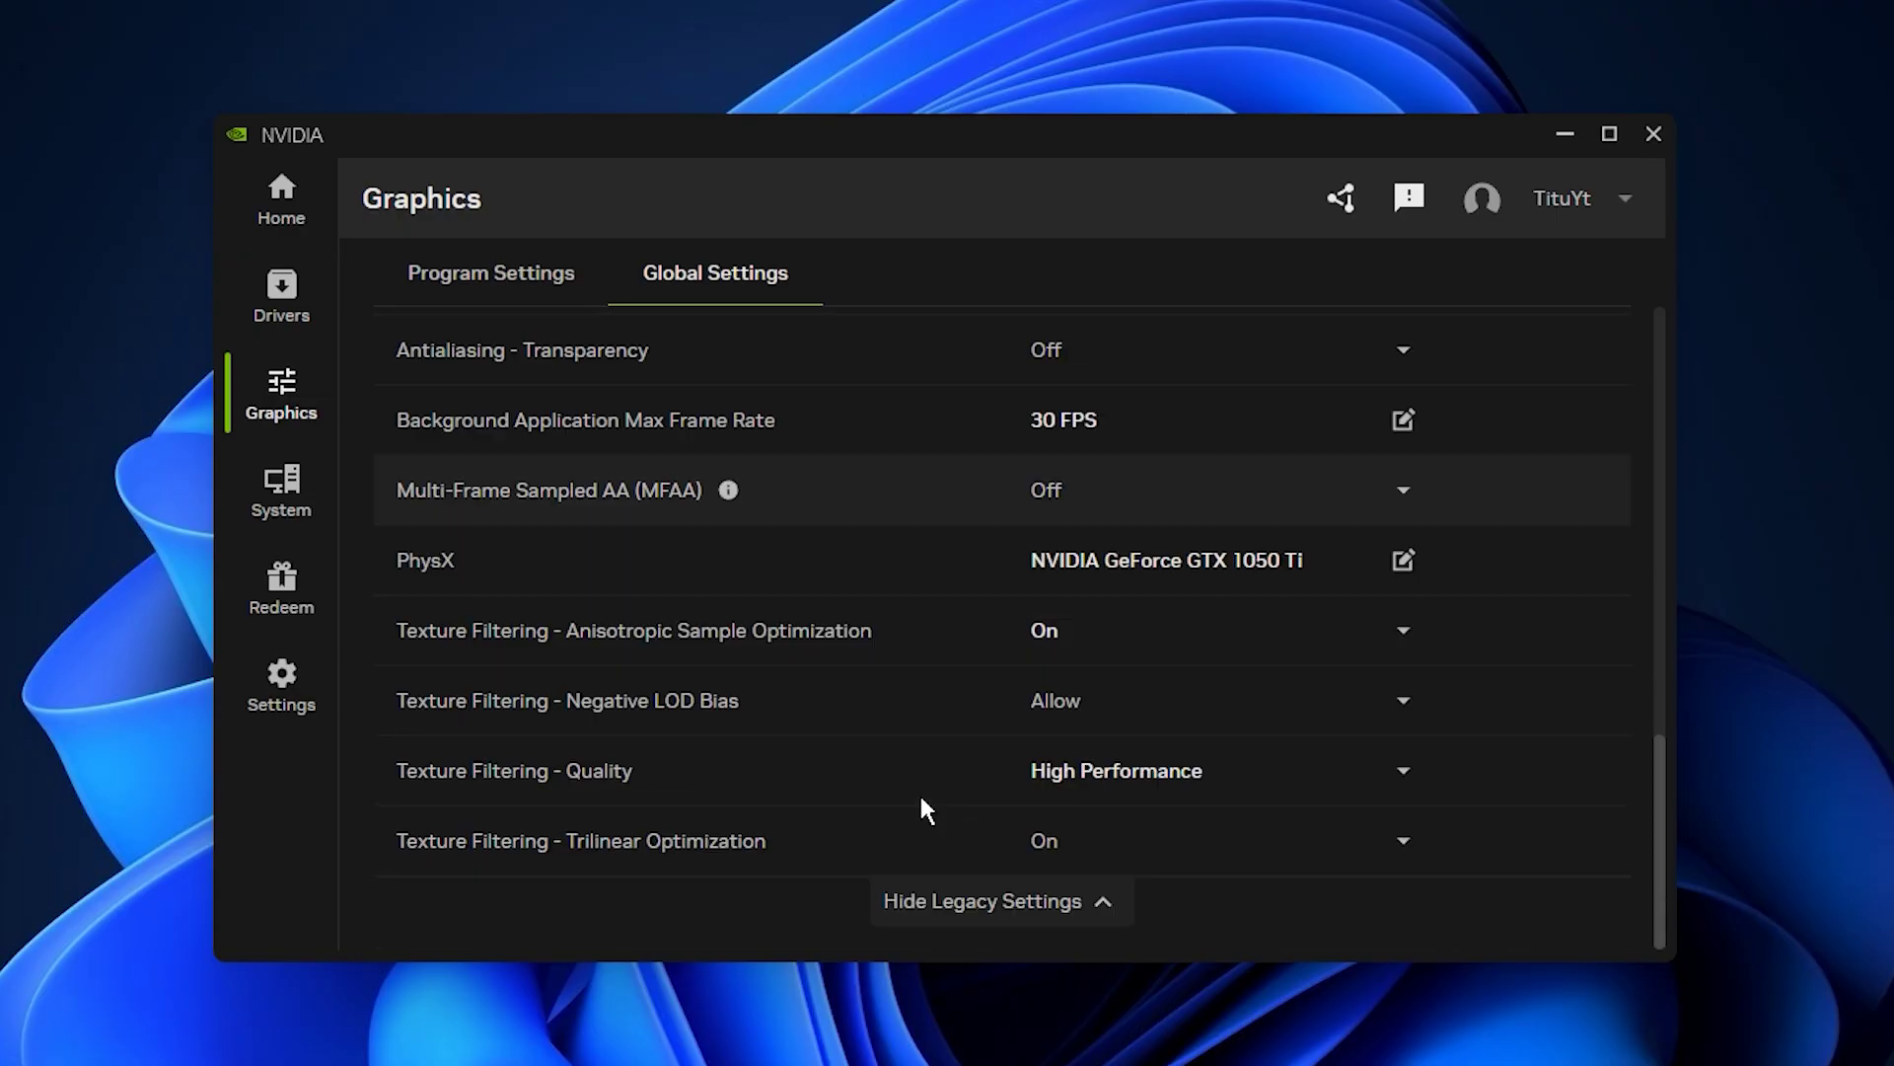
pyautogui.click(1179, 728)
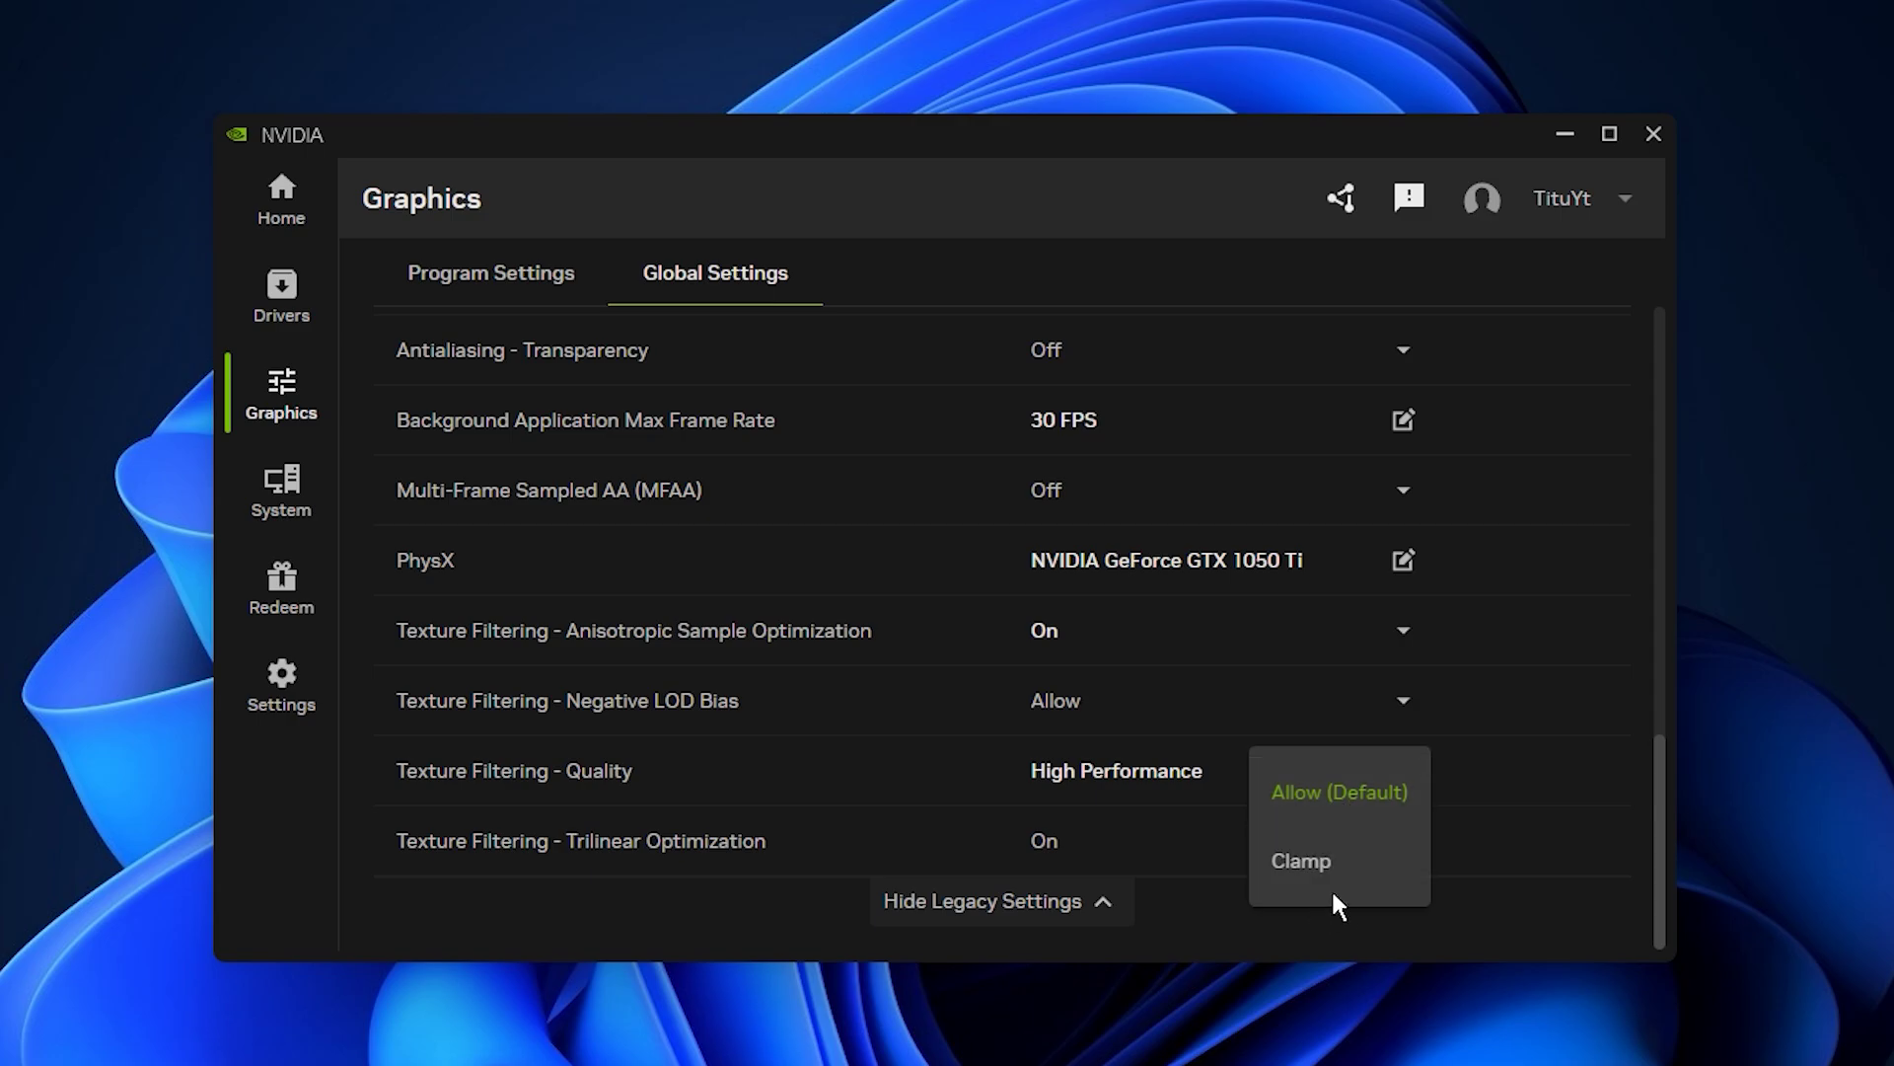
pyautogui.click(1332, 825)
# Step: Set Vertical Sync to Off in the global settings
pyautogui.scroll(5, 964, 698)
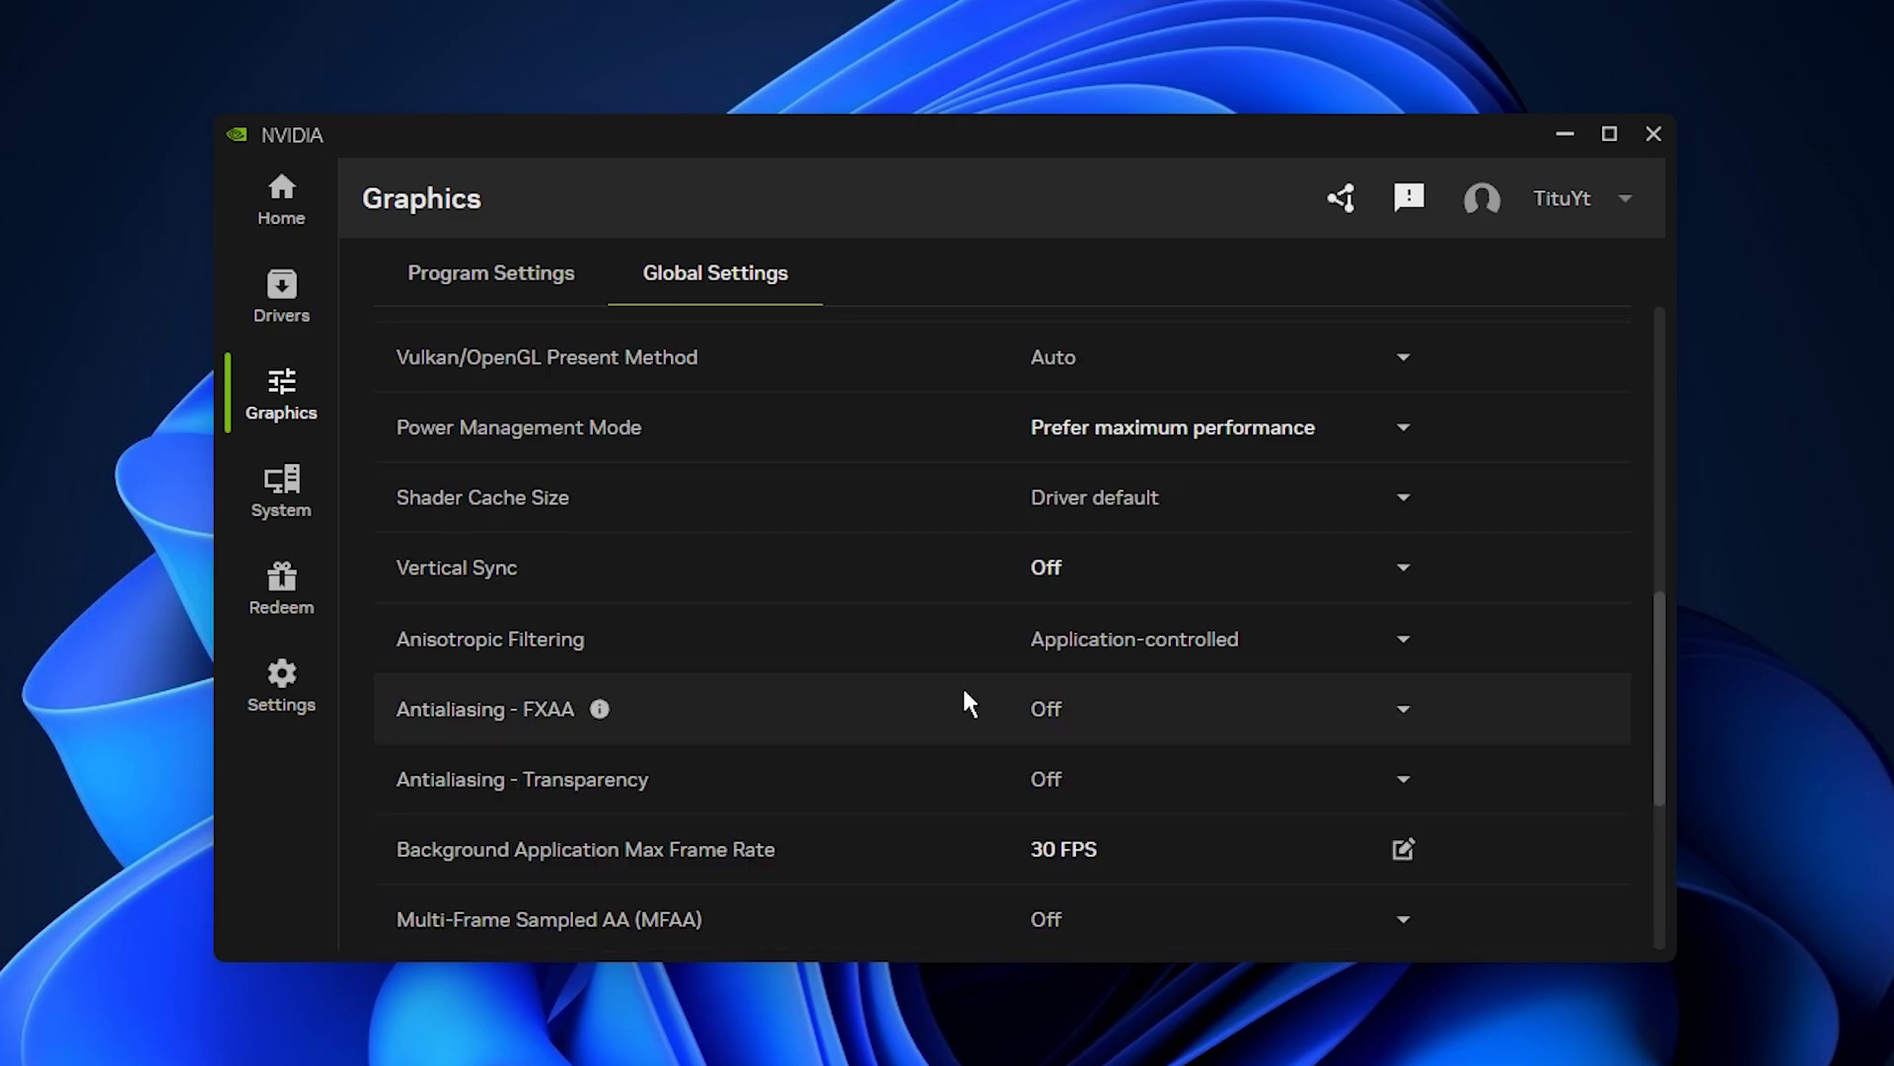
pyautogui.click(1223, 590)
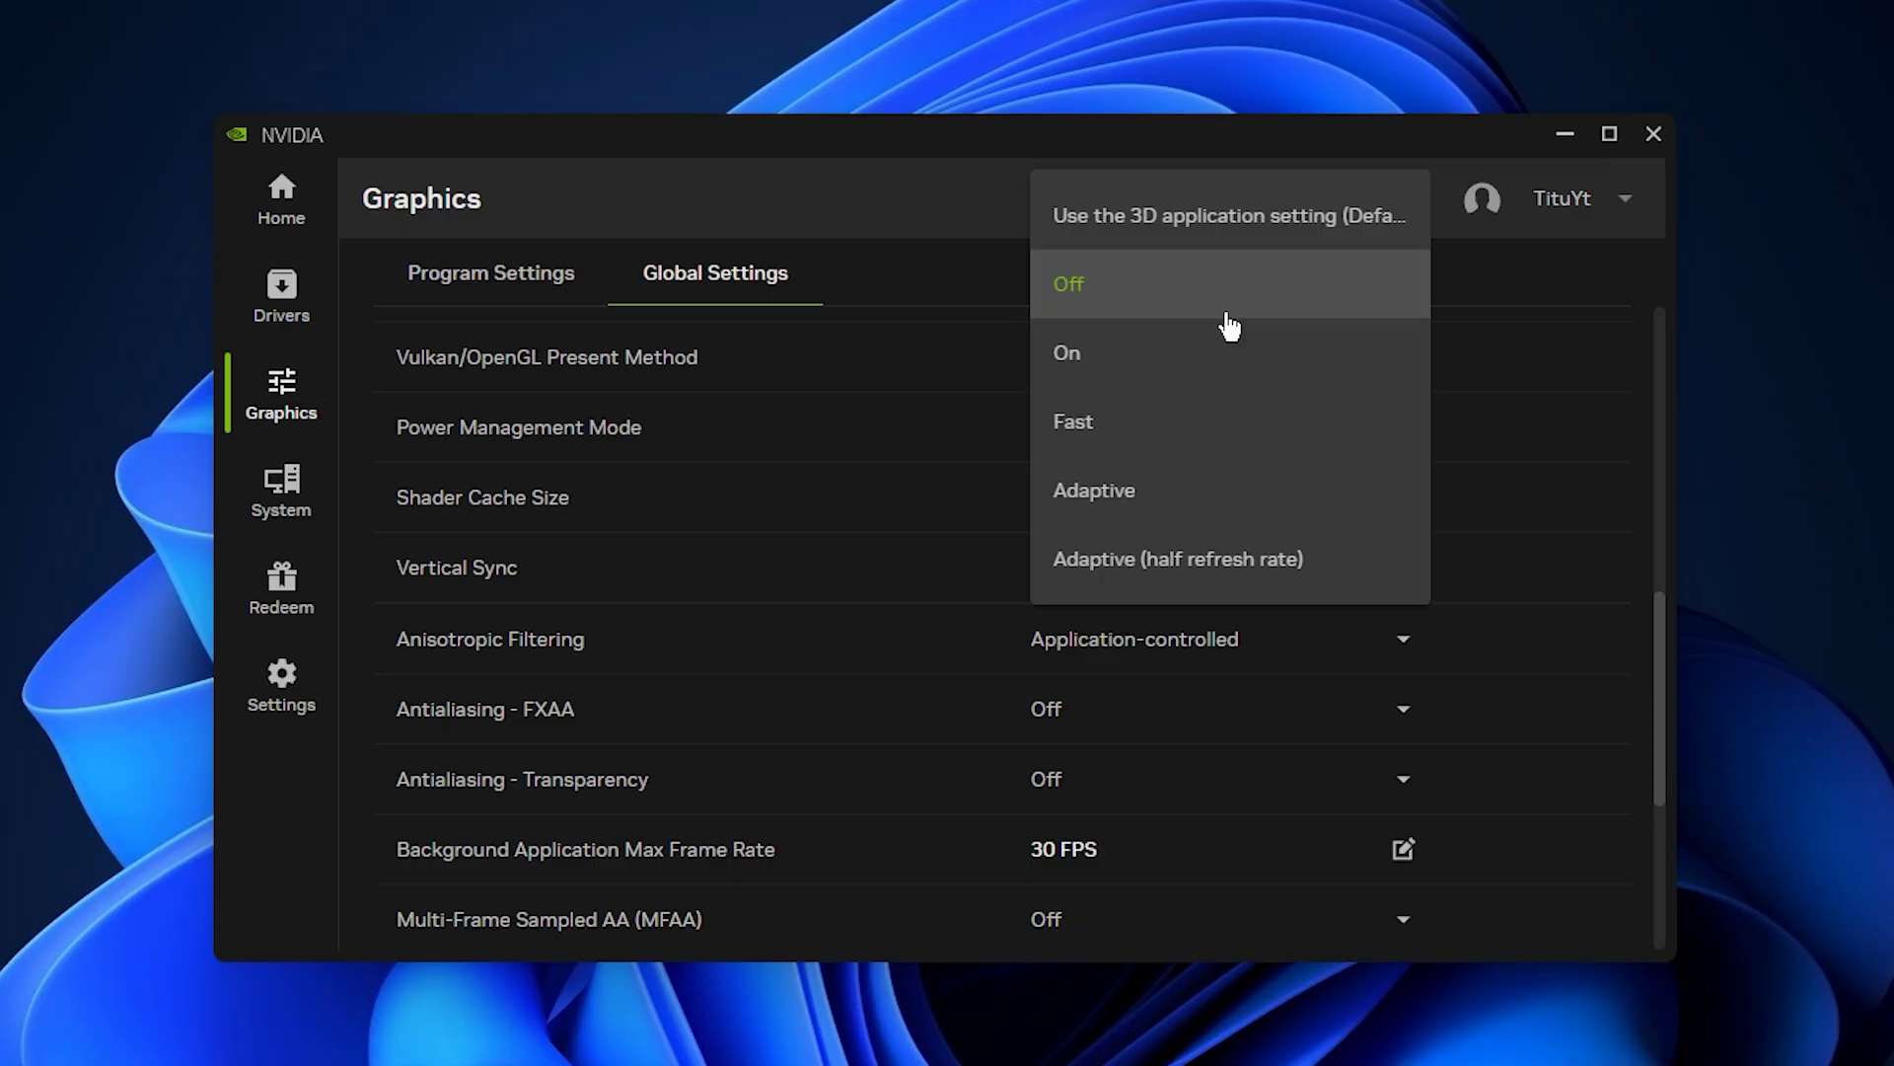
pyautogui.click(1226, 315)
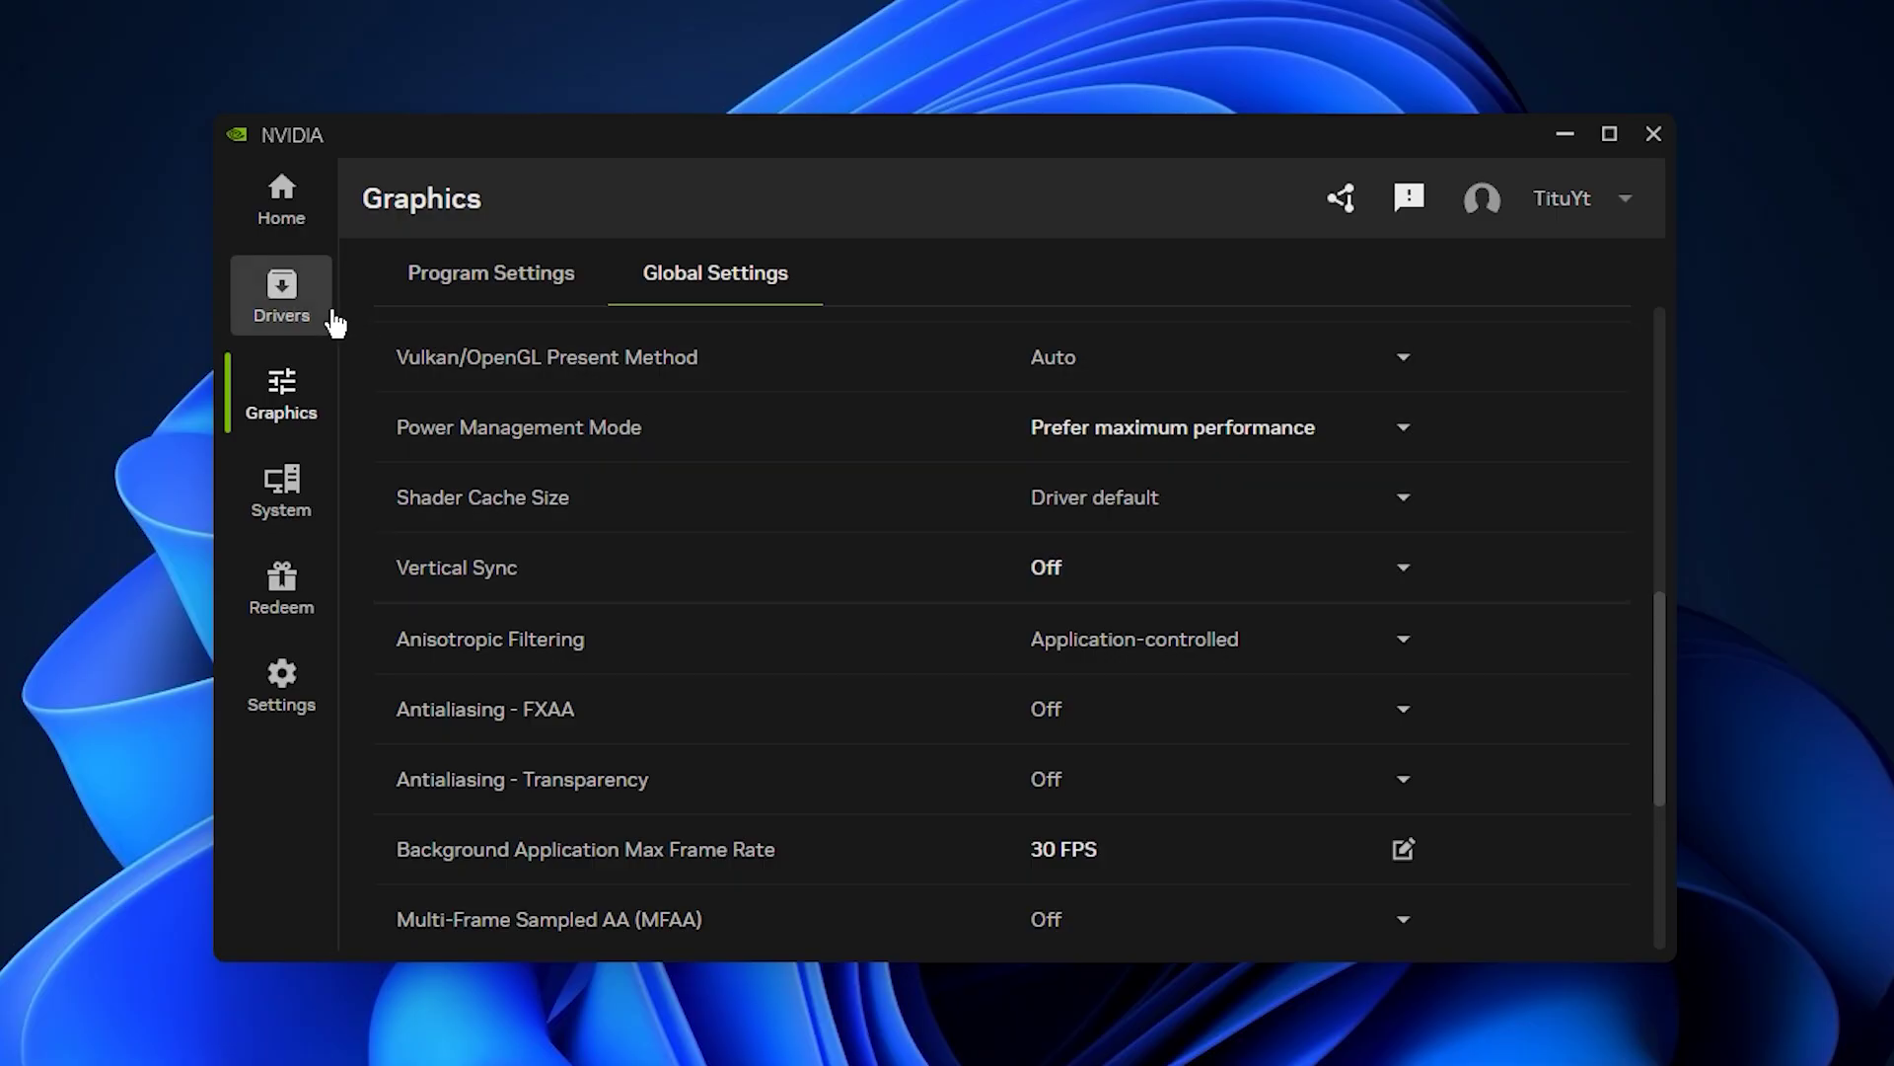
# Step: Check for graphics driver updates and review the Game Ready Driver and Studio Driver choices
pyautogui.click(308, 318)
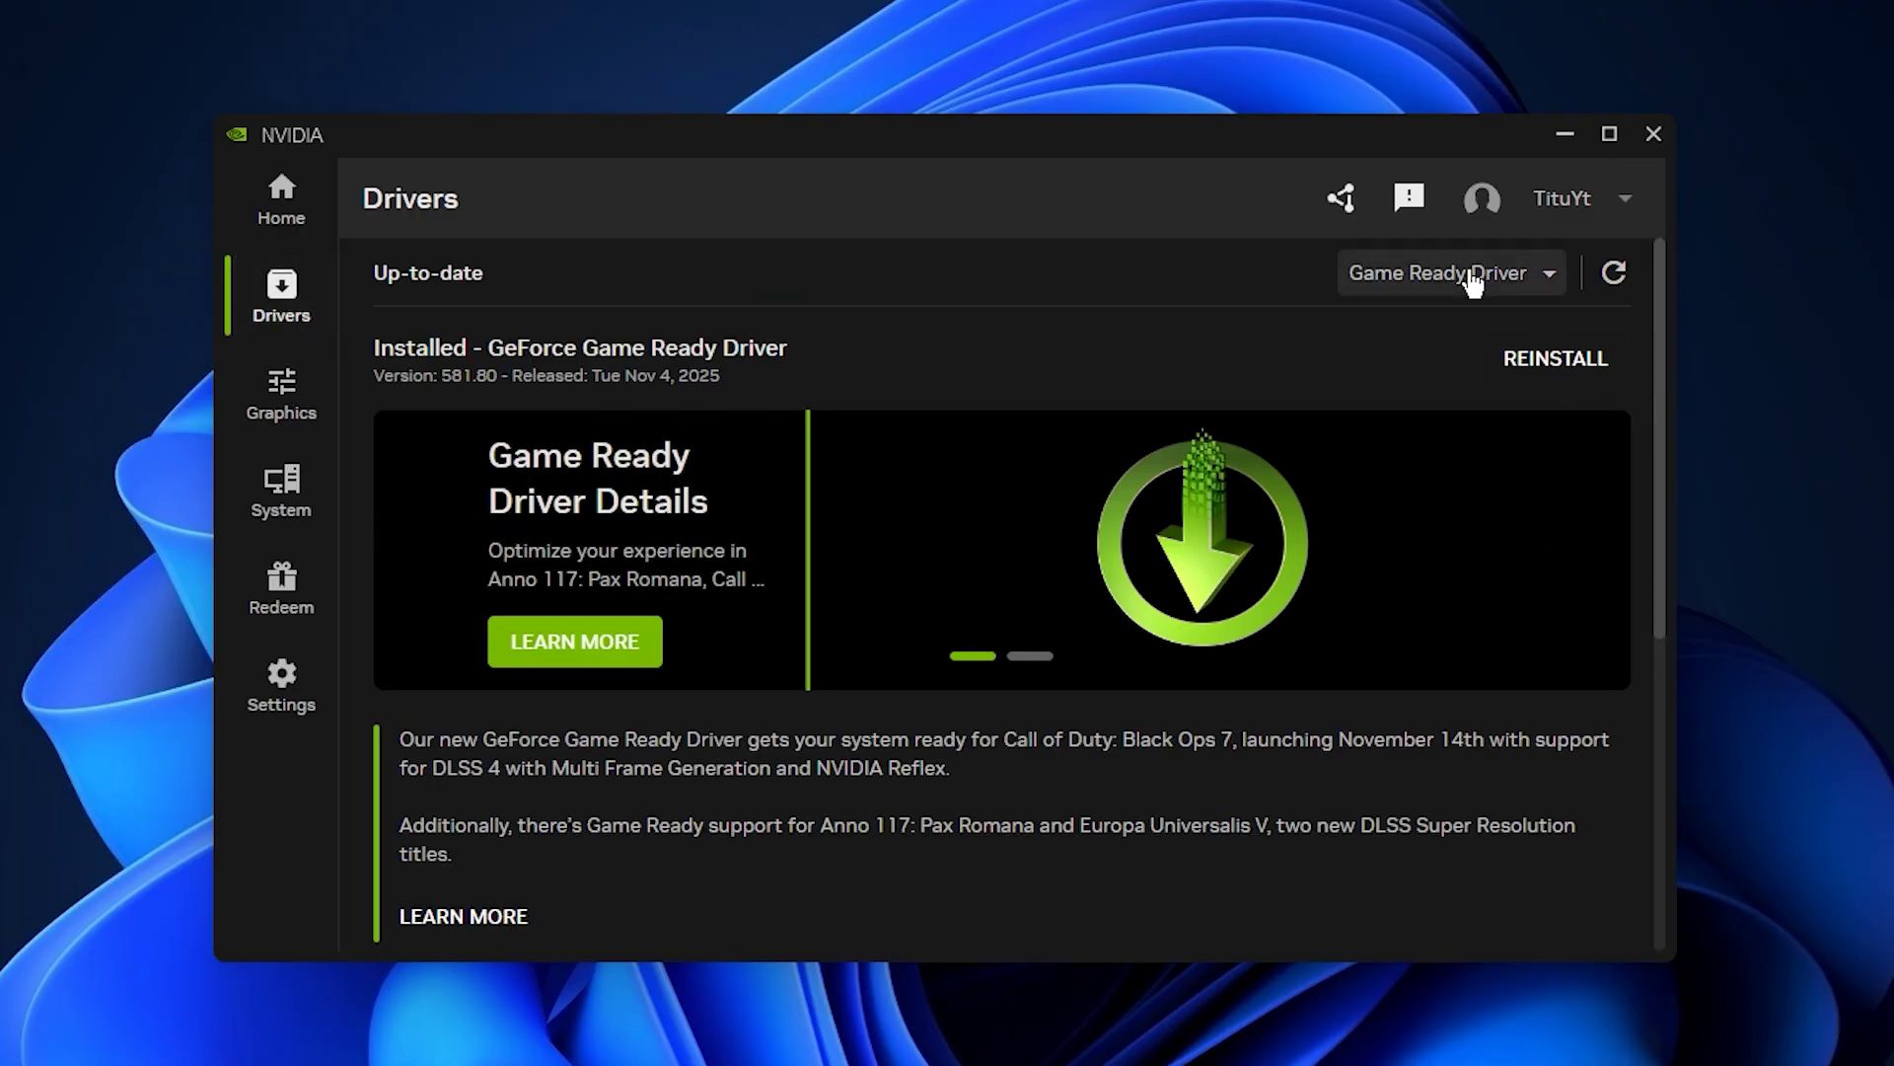
pyautogui.click(1614, 272)
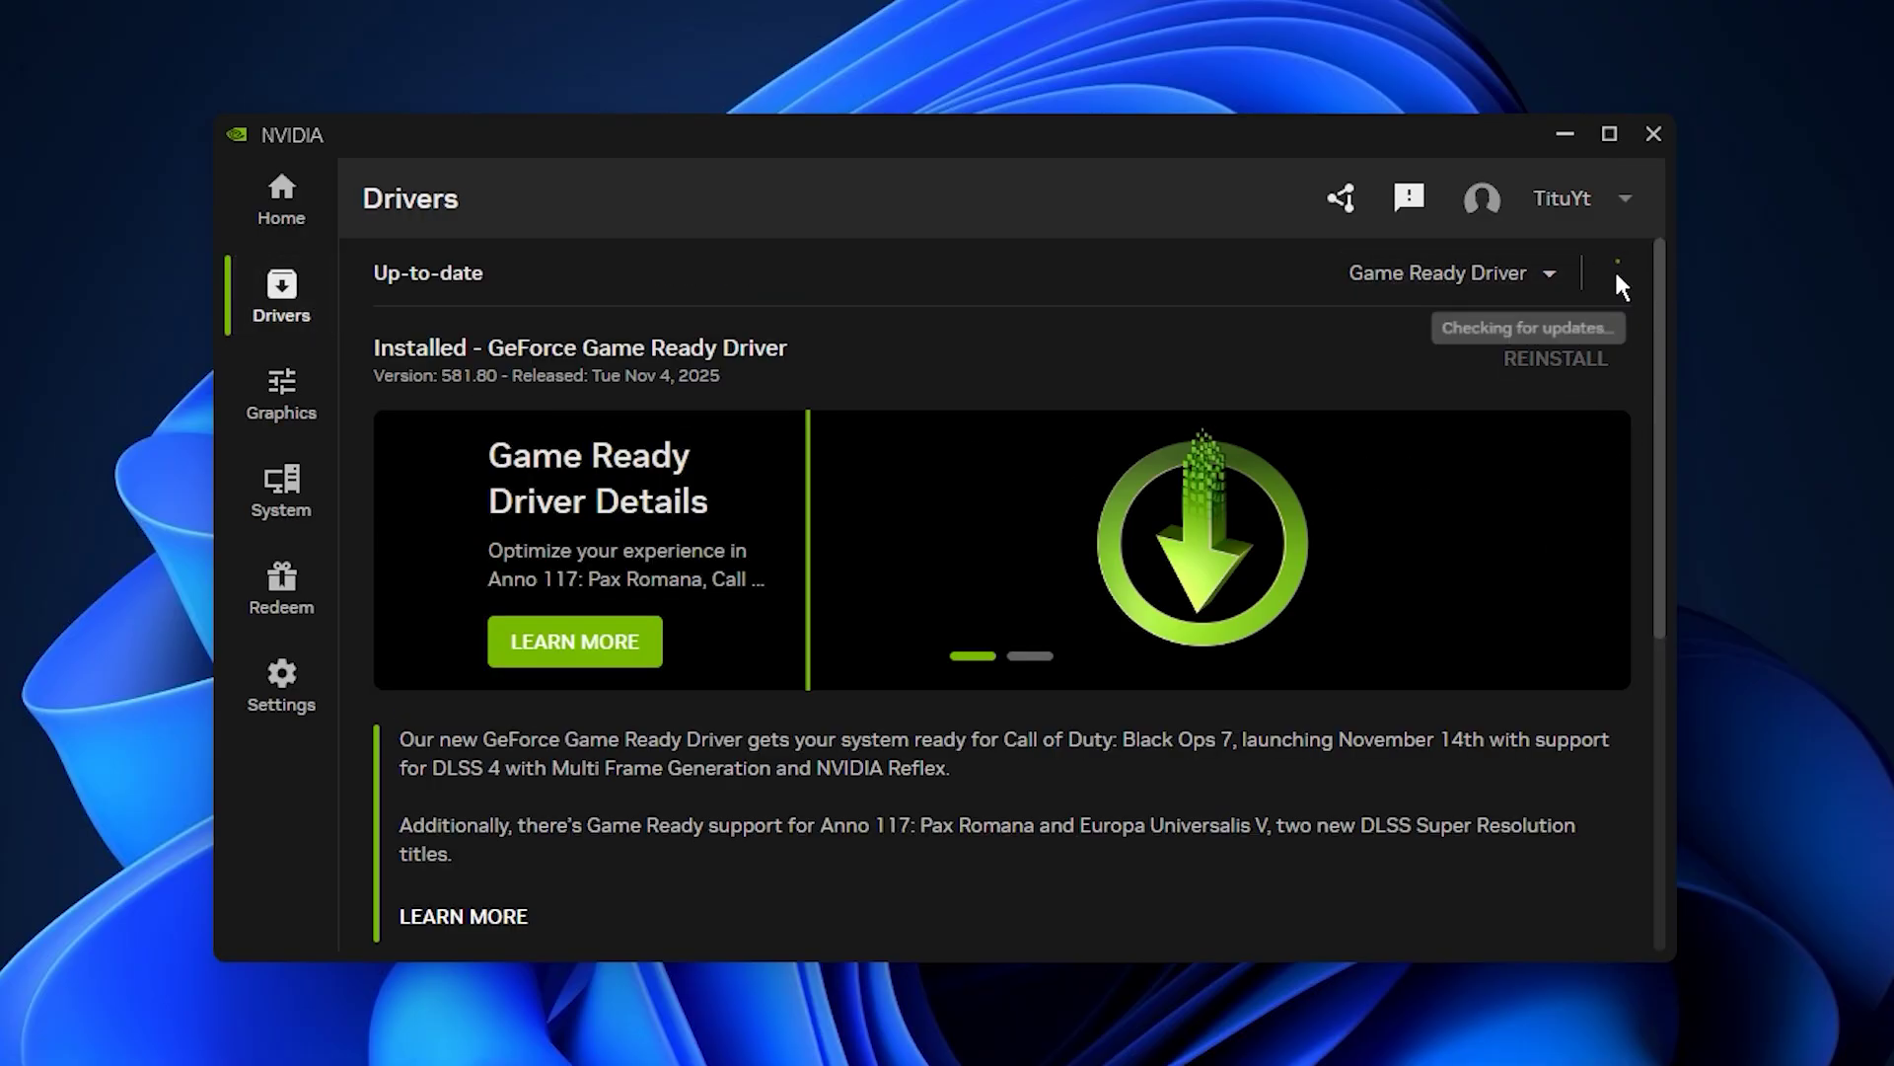
pyautogui.click(1488, 286)
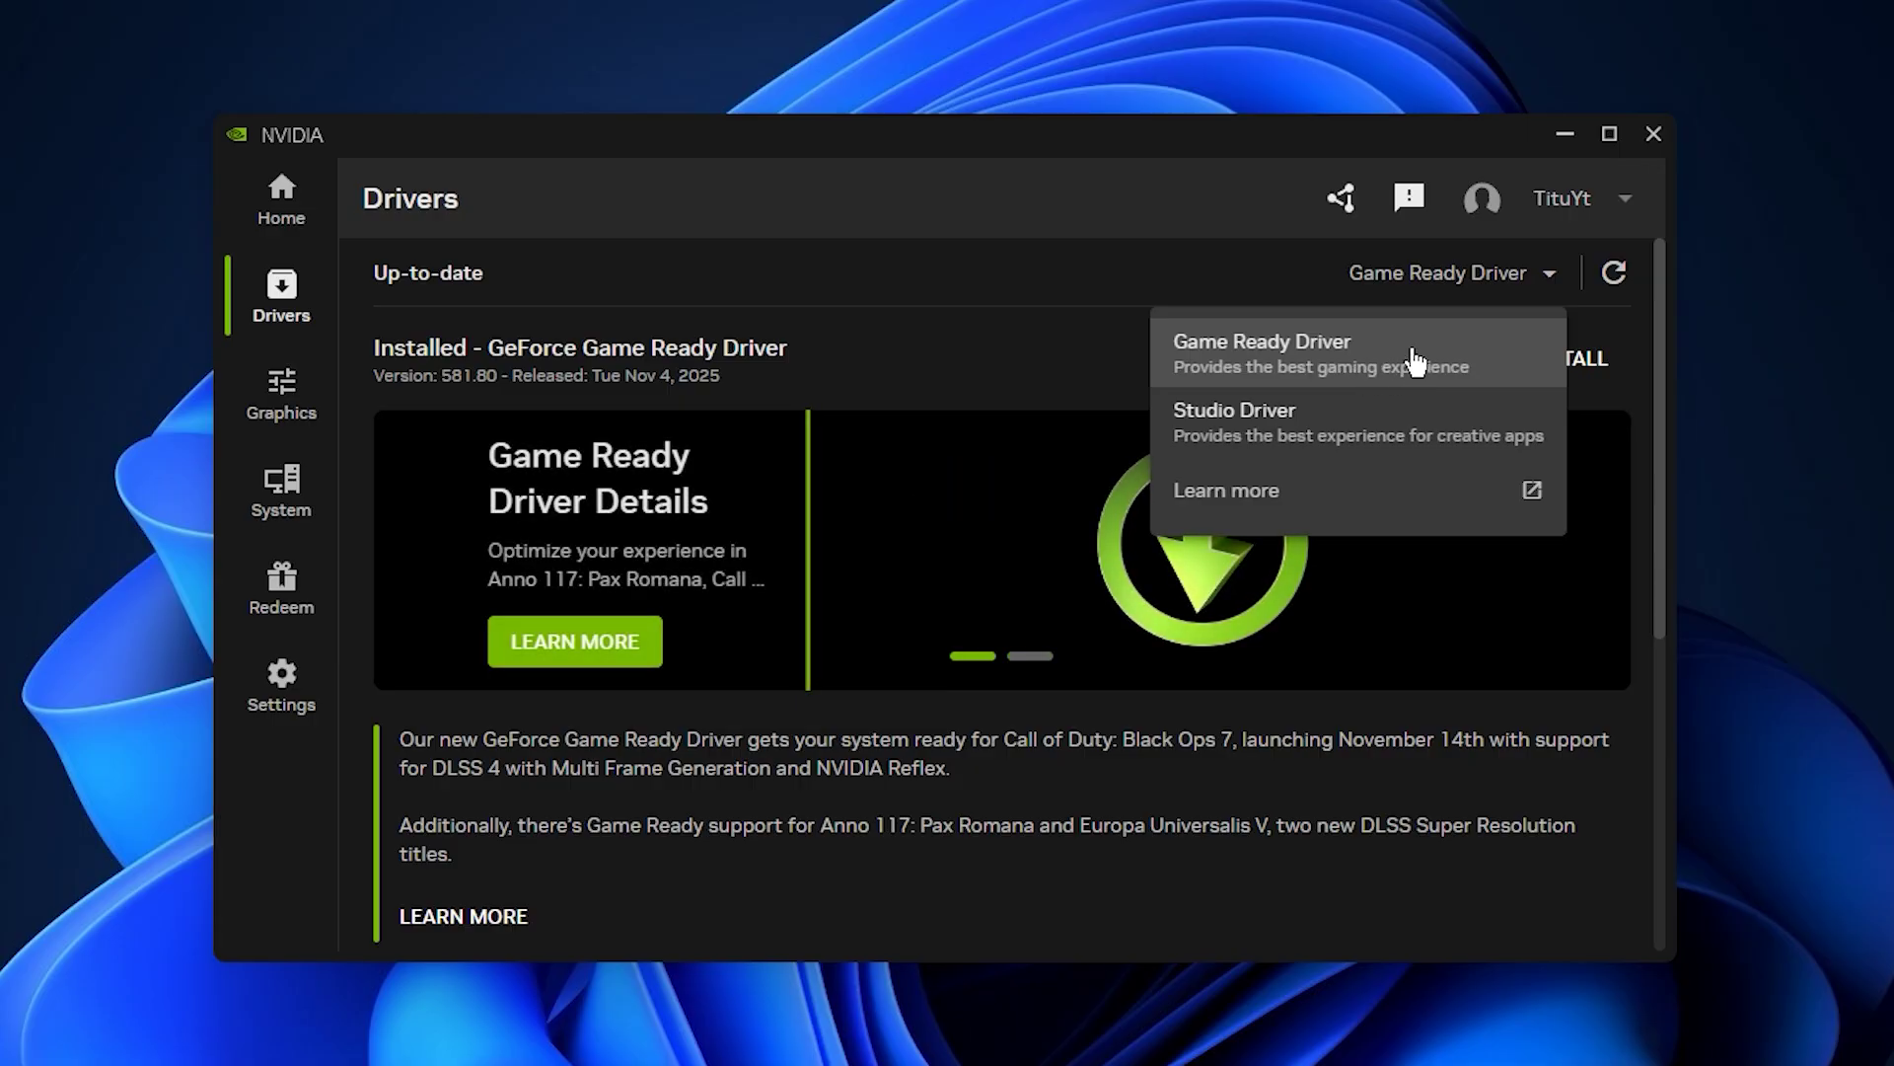
pyautogui.click(1177, 269)
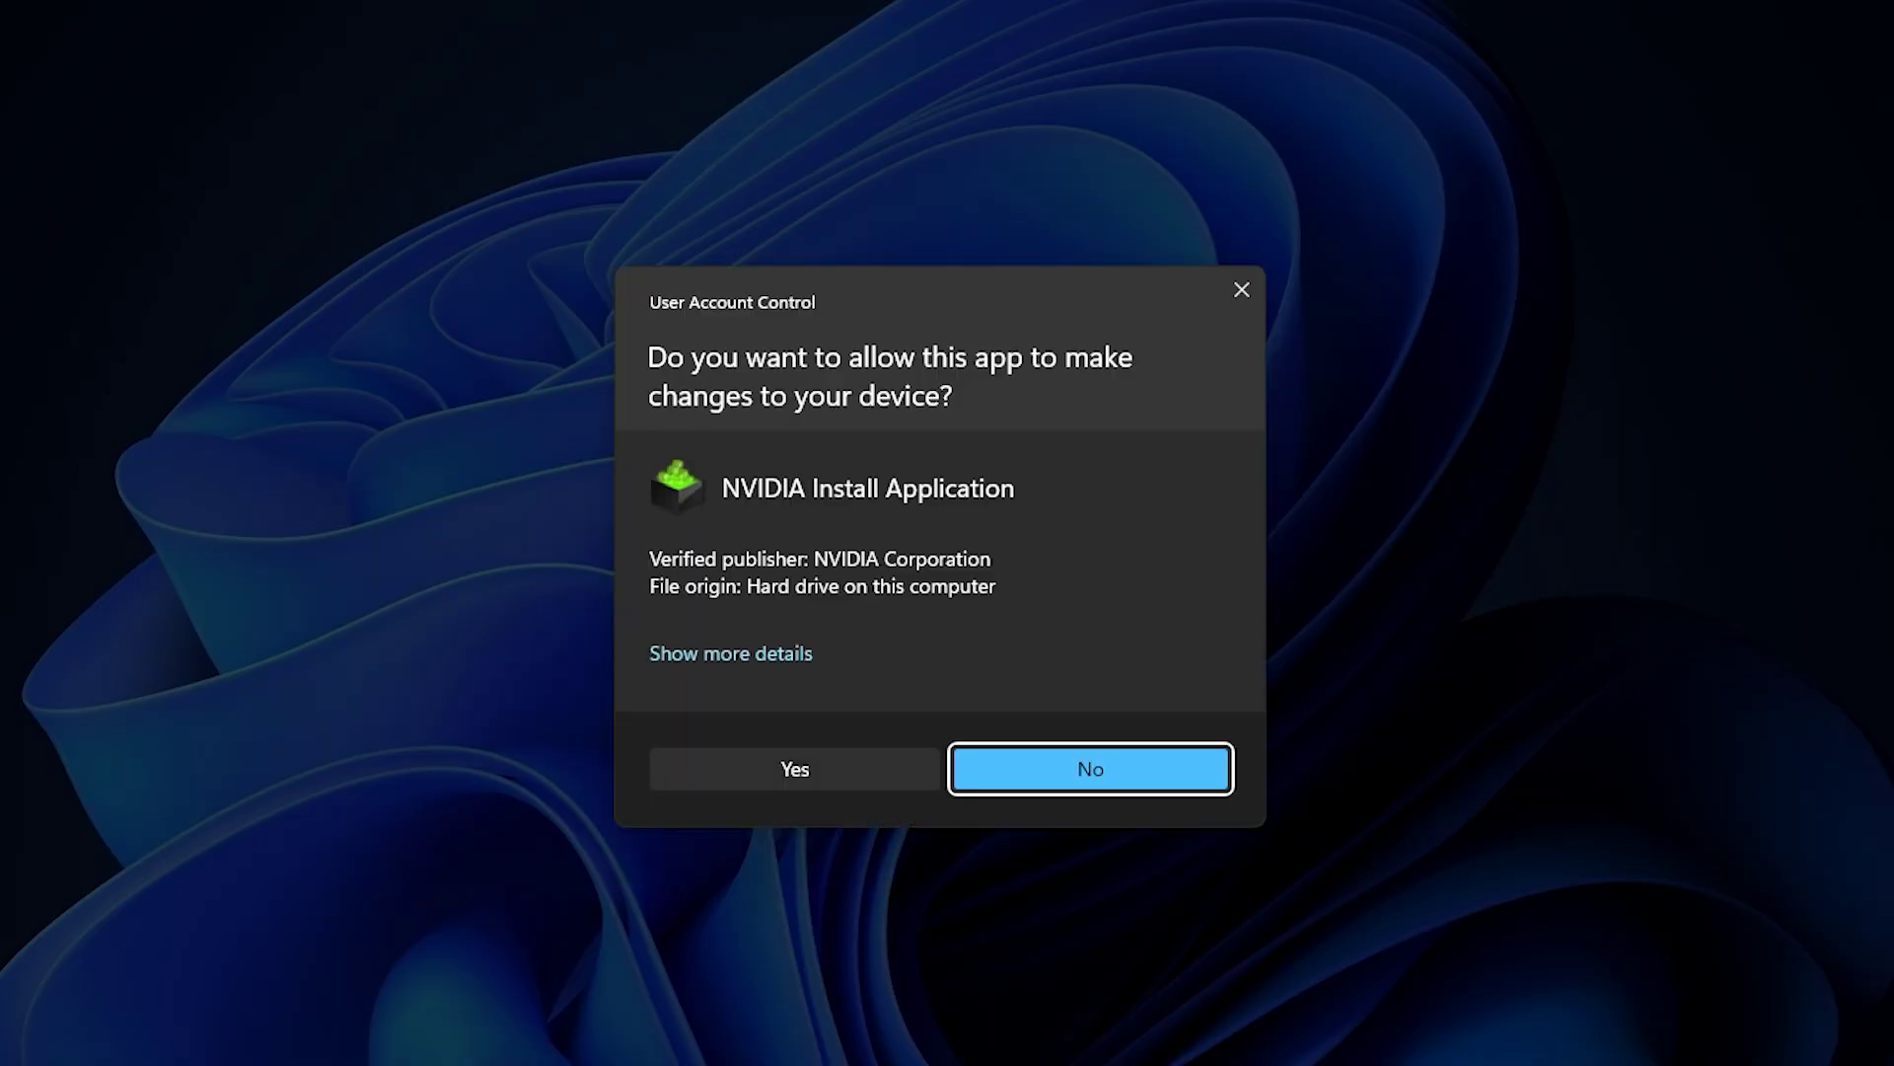
# Step: Allow the NVIDIA installer to run, cancel the Game Ready Driver reinstallation and look at the driver type list again
pyautogui.click(848, 771)
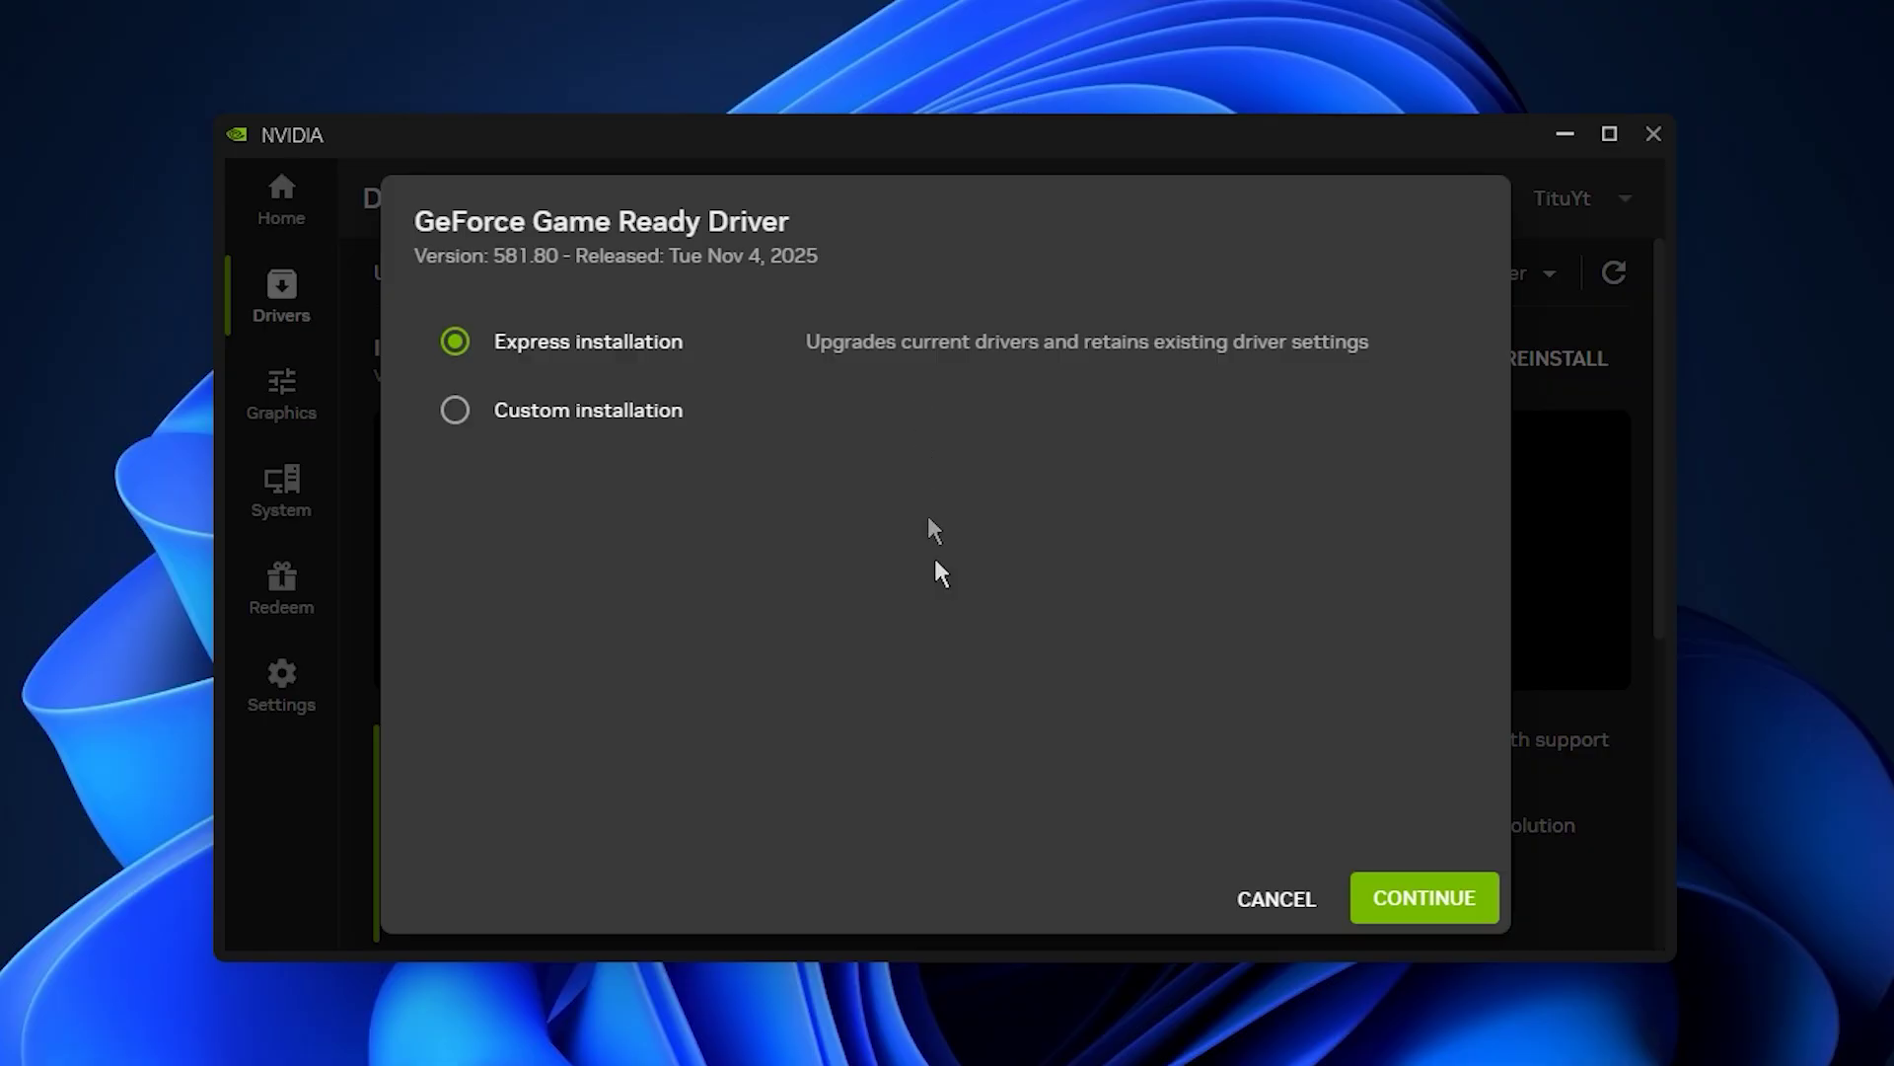
pyautogui.click(1252, 898)
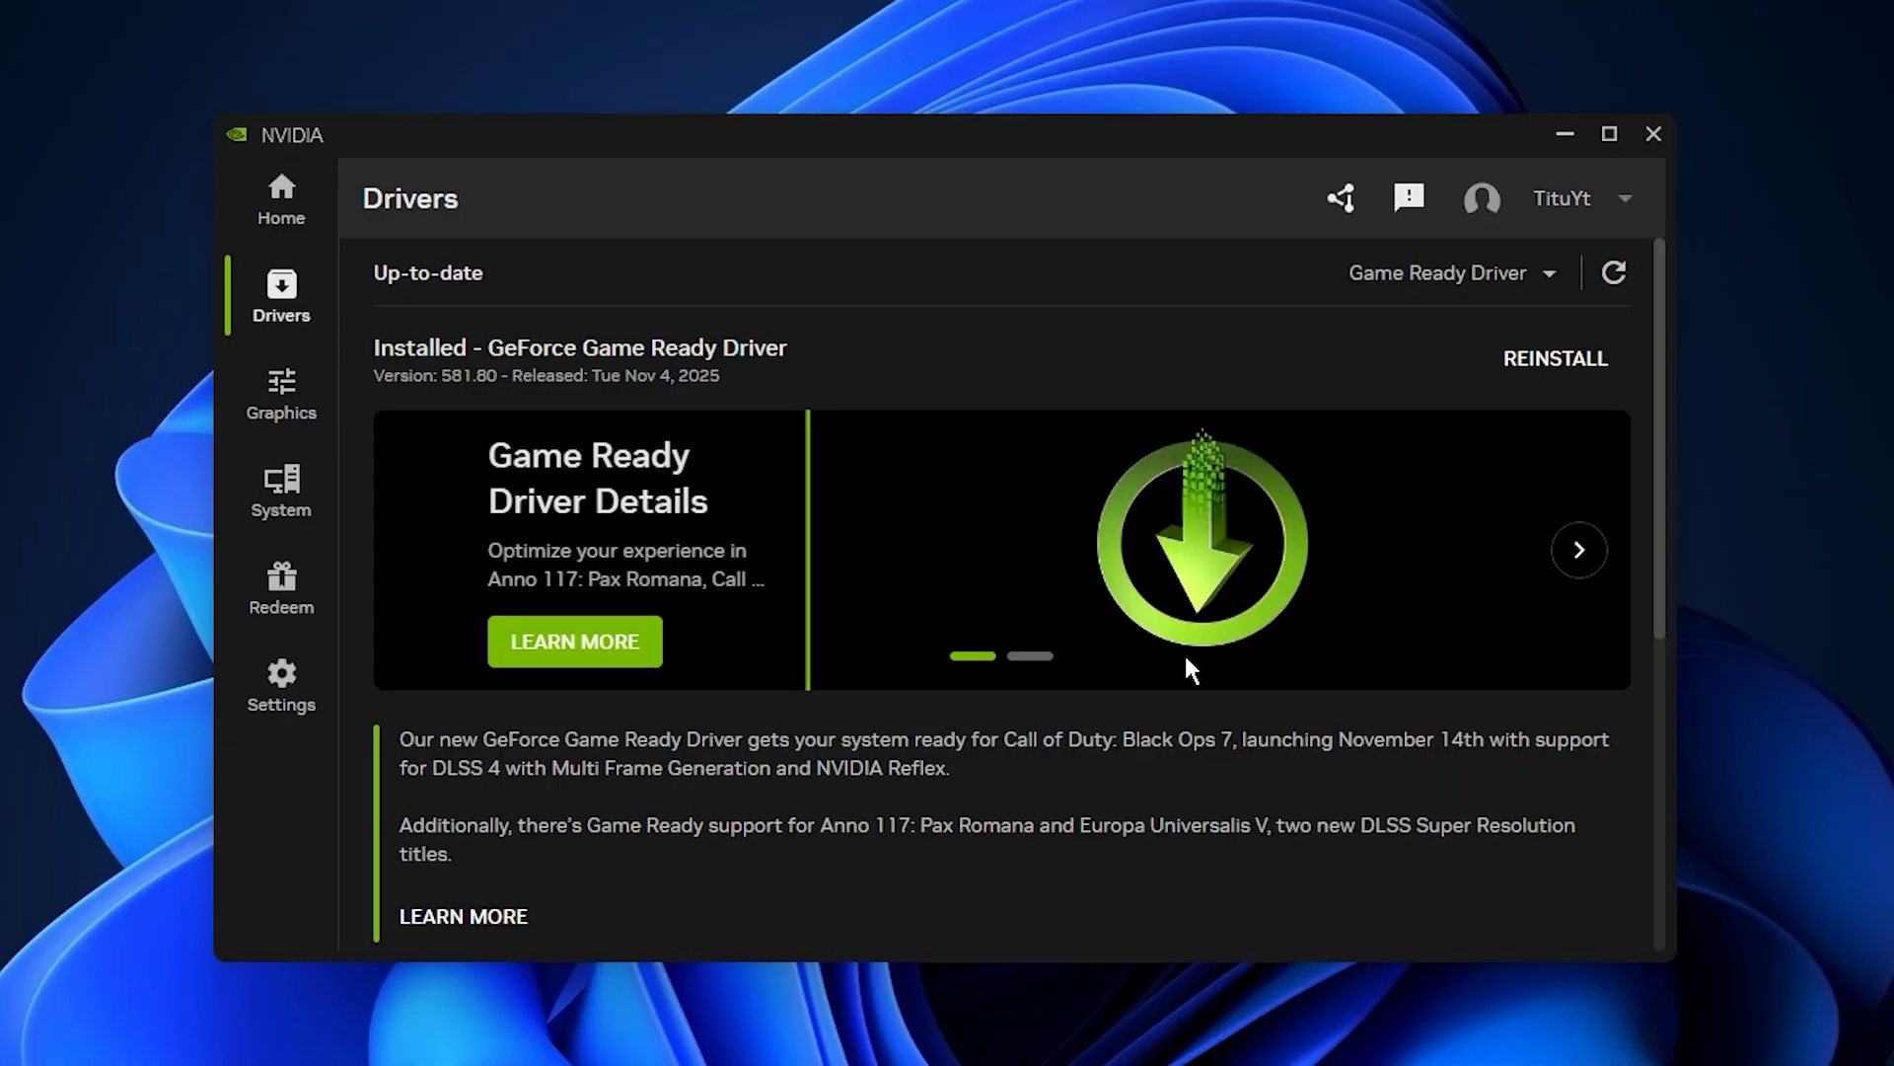
pyautogui.click(1409, 284)
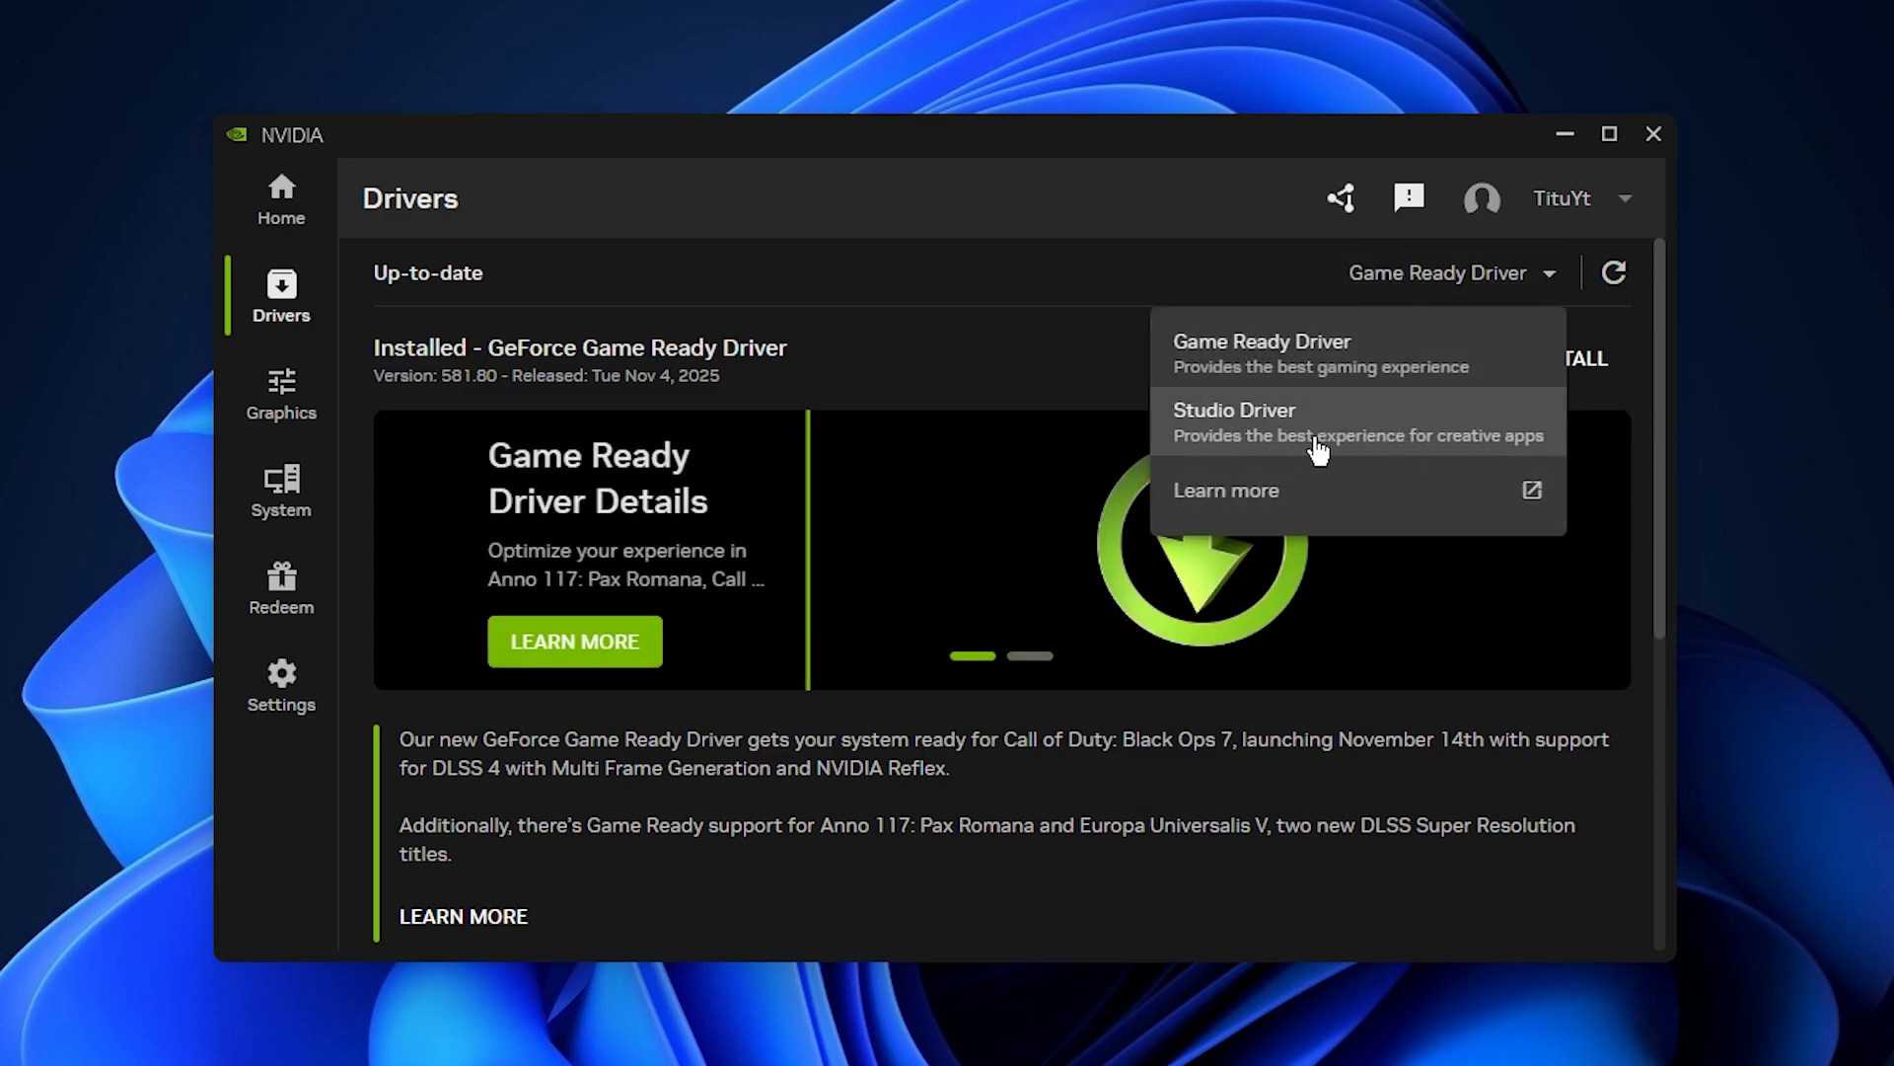
pyautogui.click(979, 274)
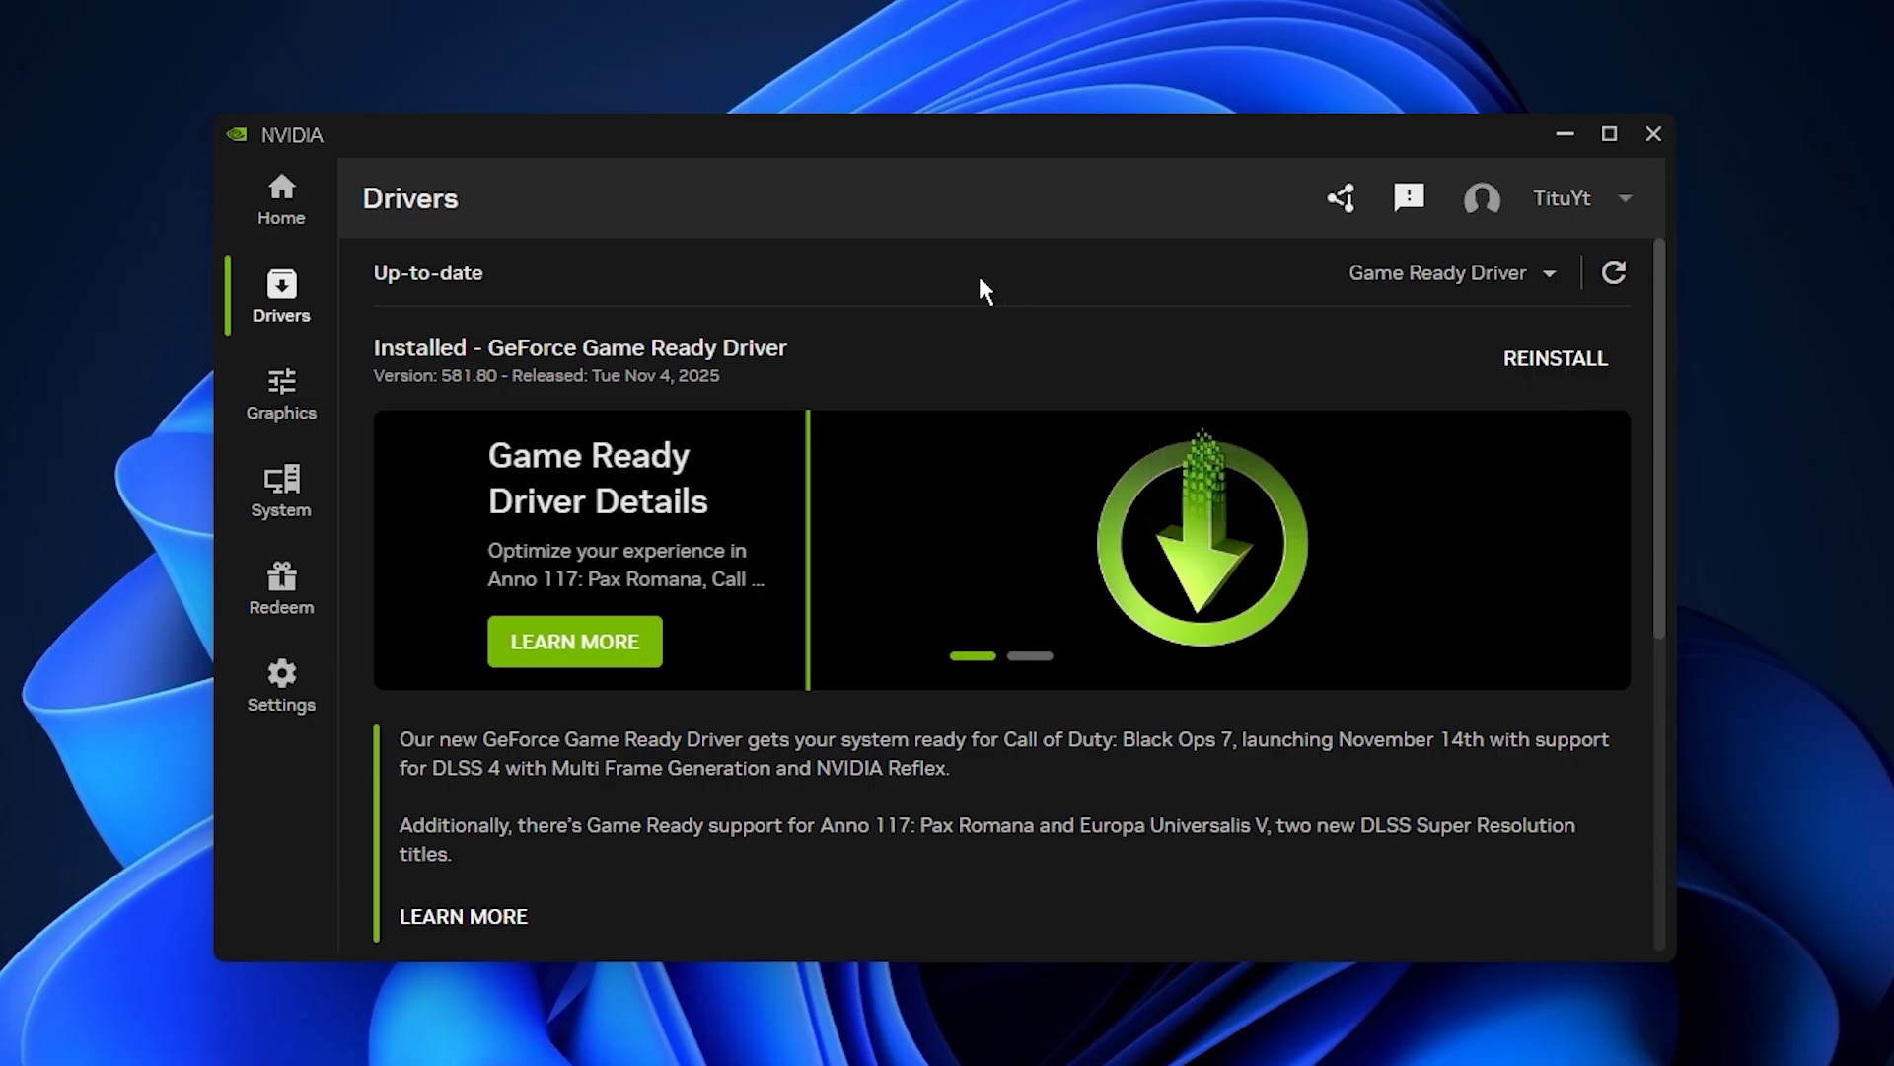
pyautogui.click(281, 200)
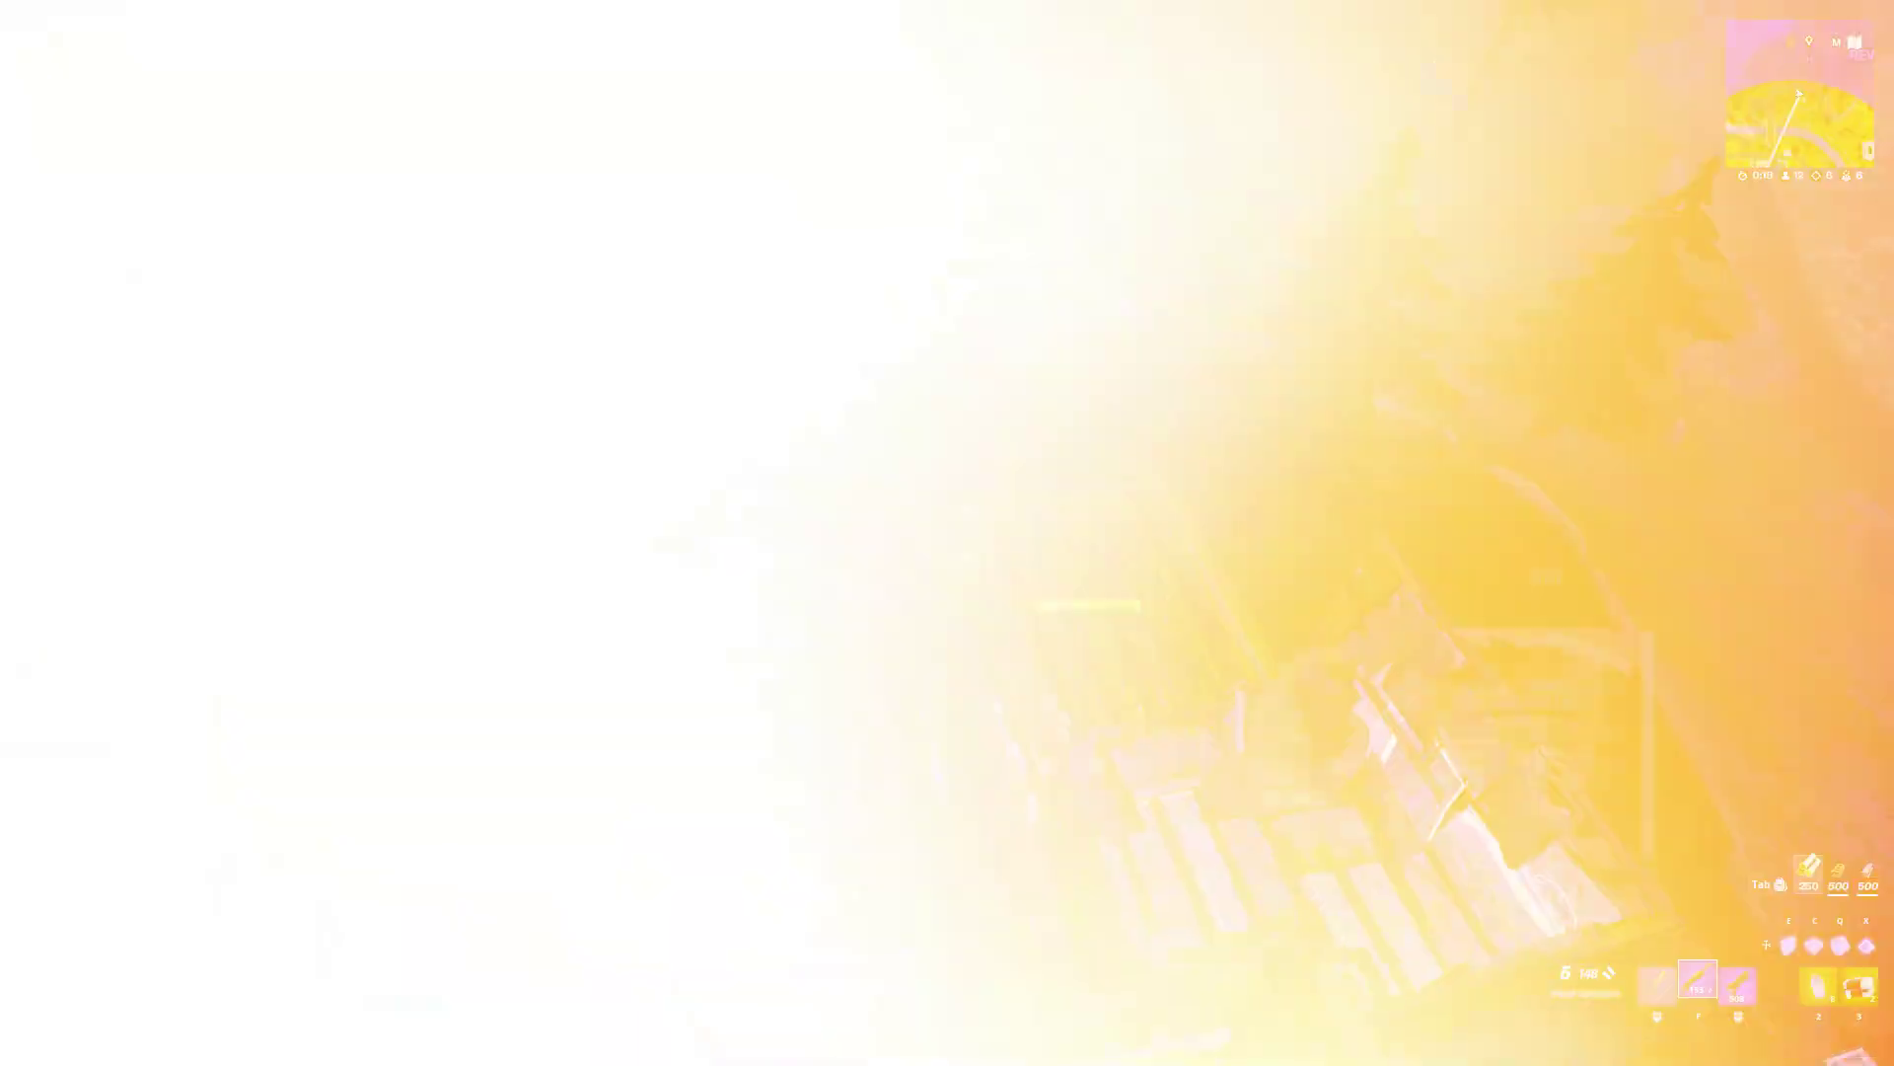
pyautogui.press('c')
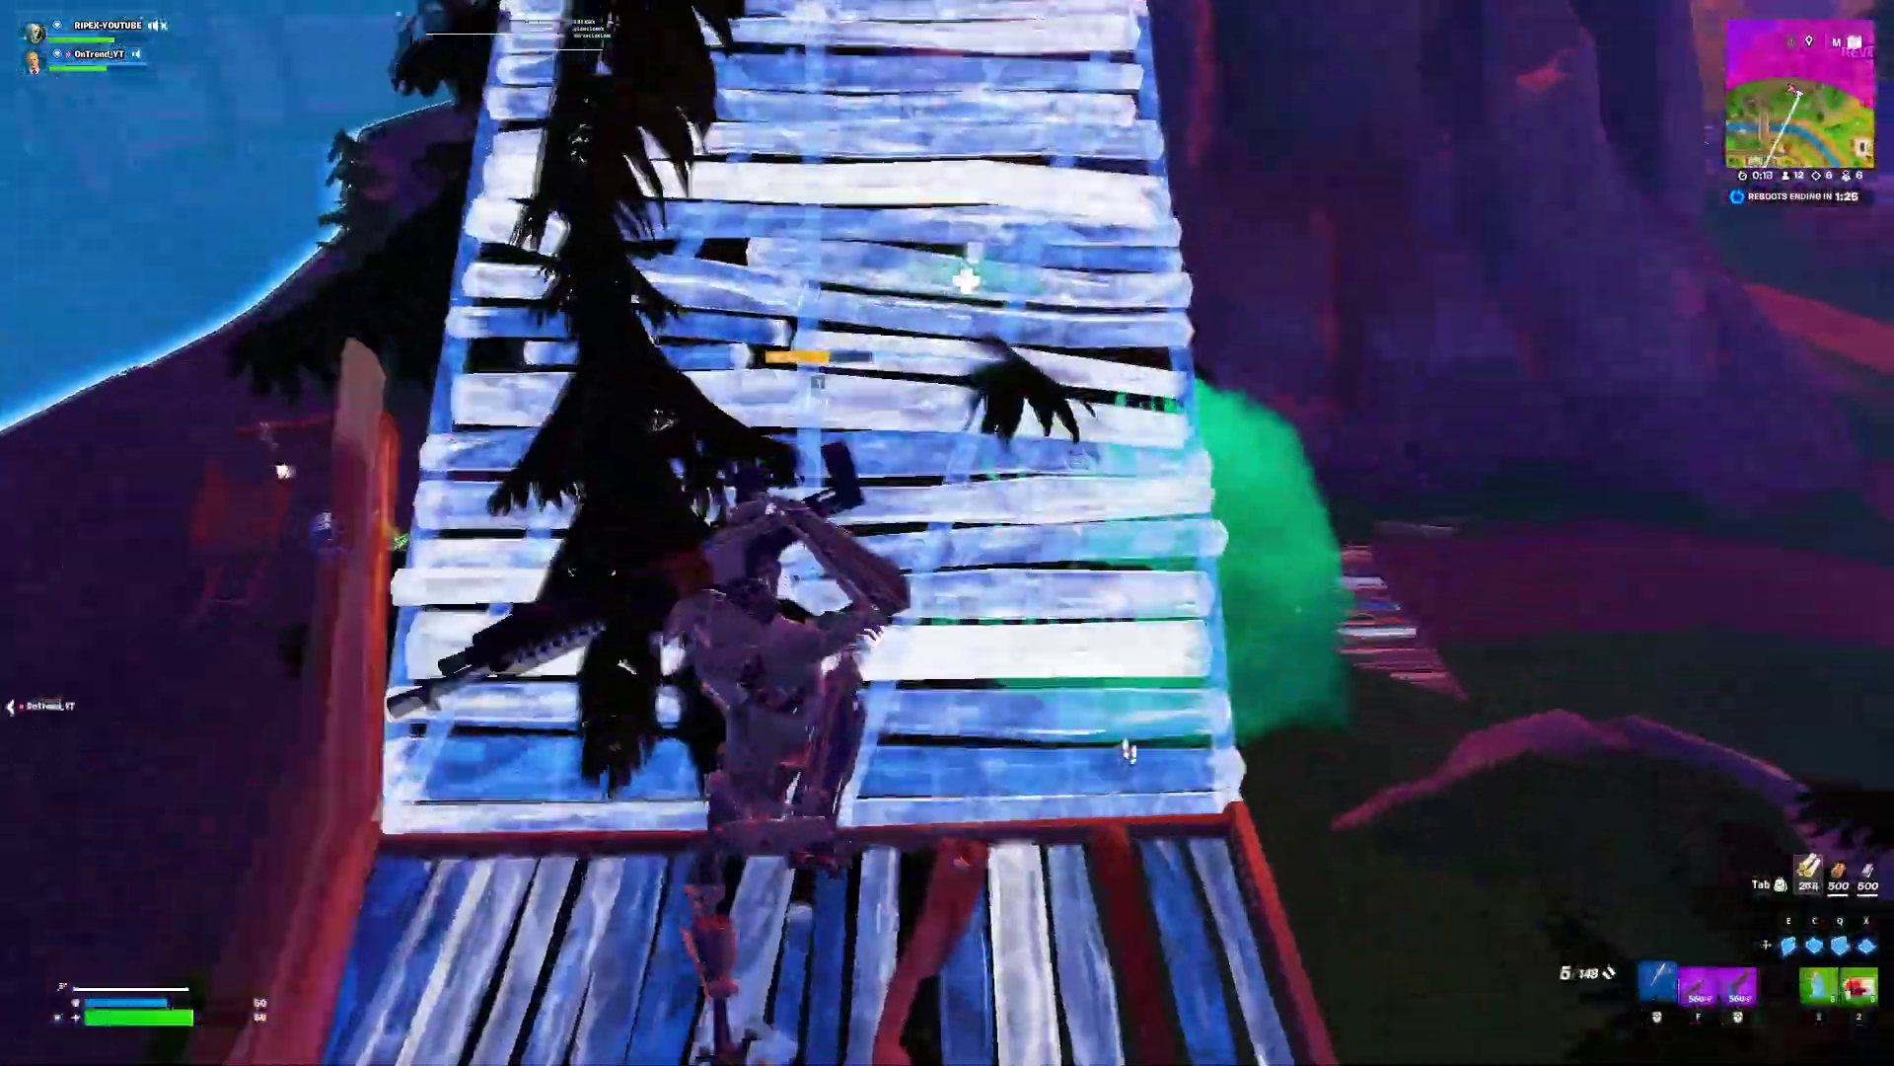
pyautogui.press('c')
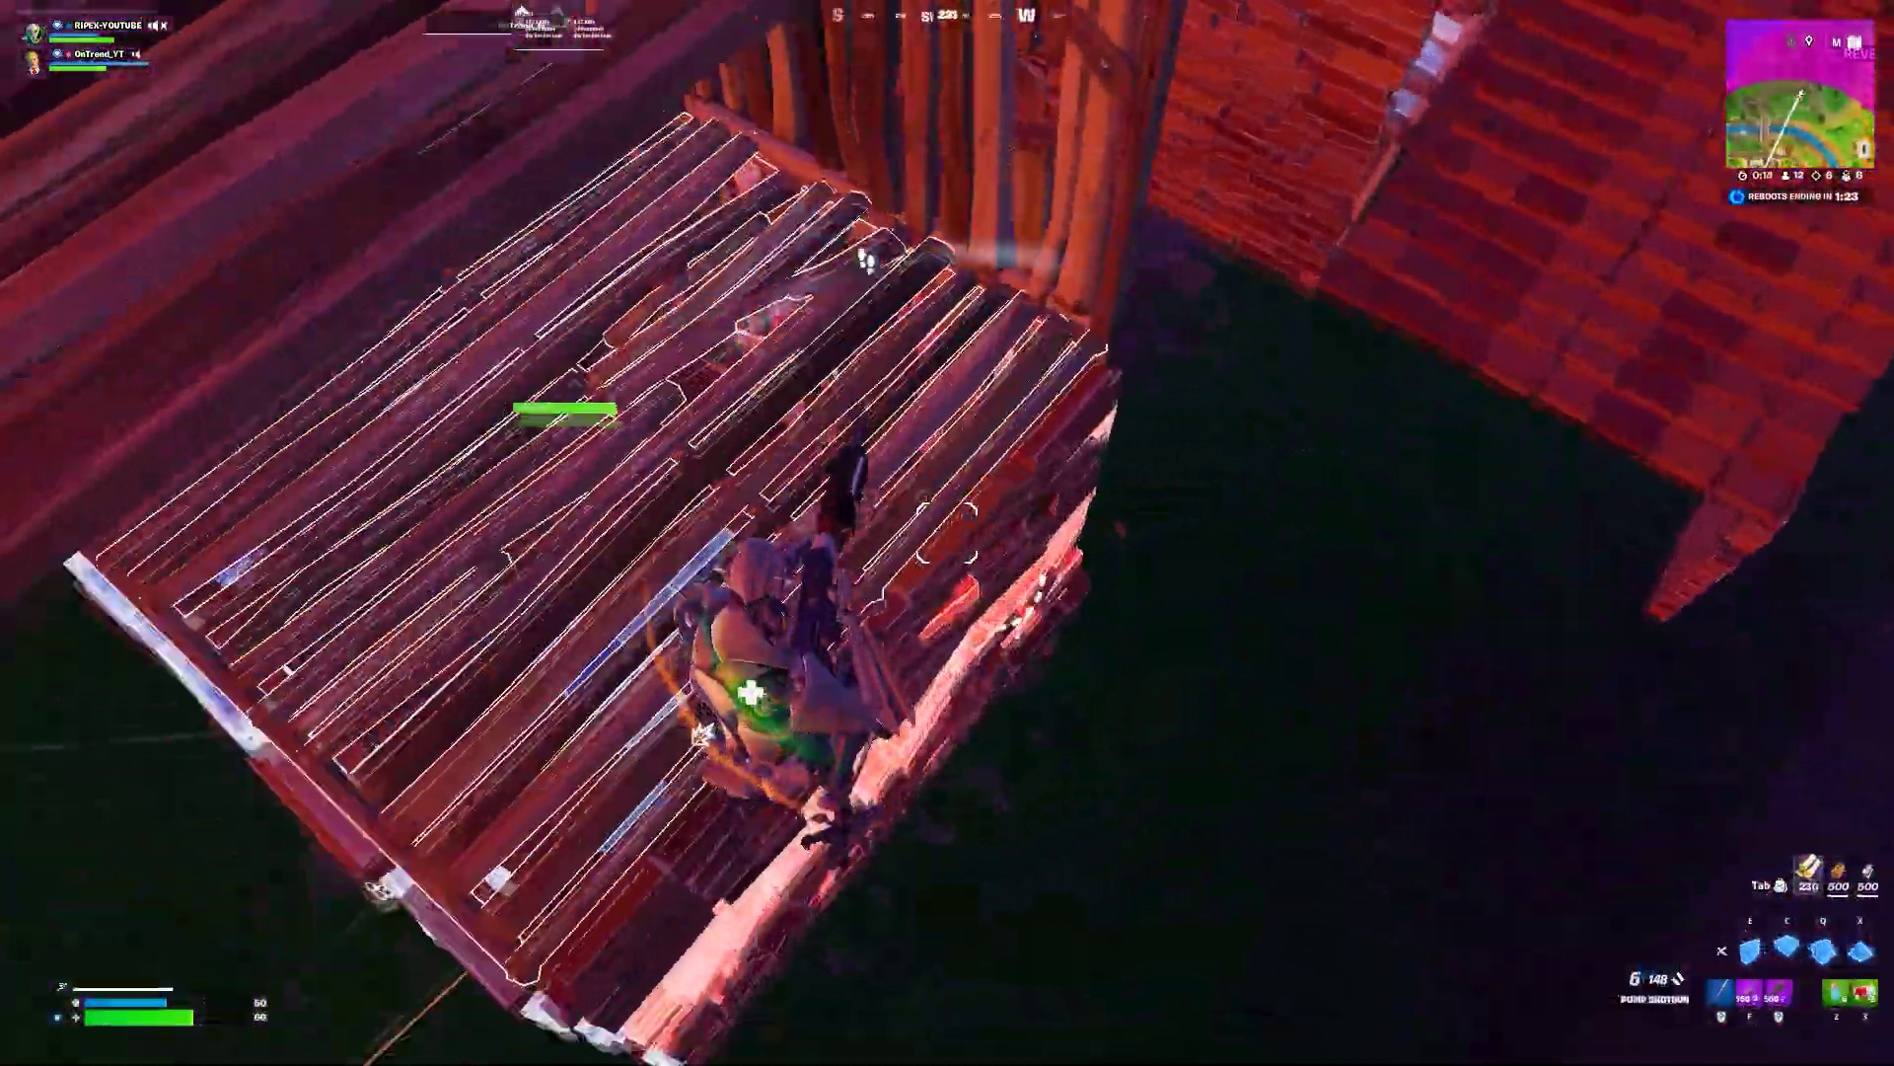
pyautogui.press('c')
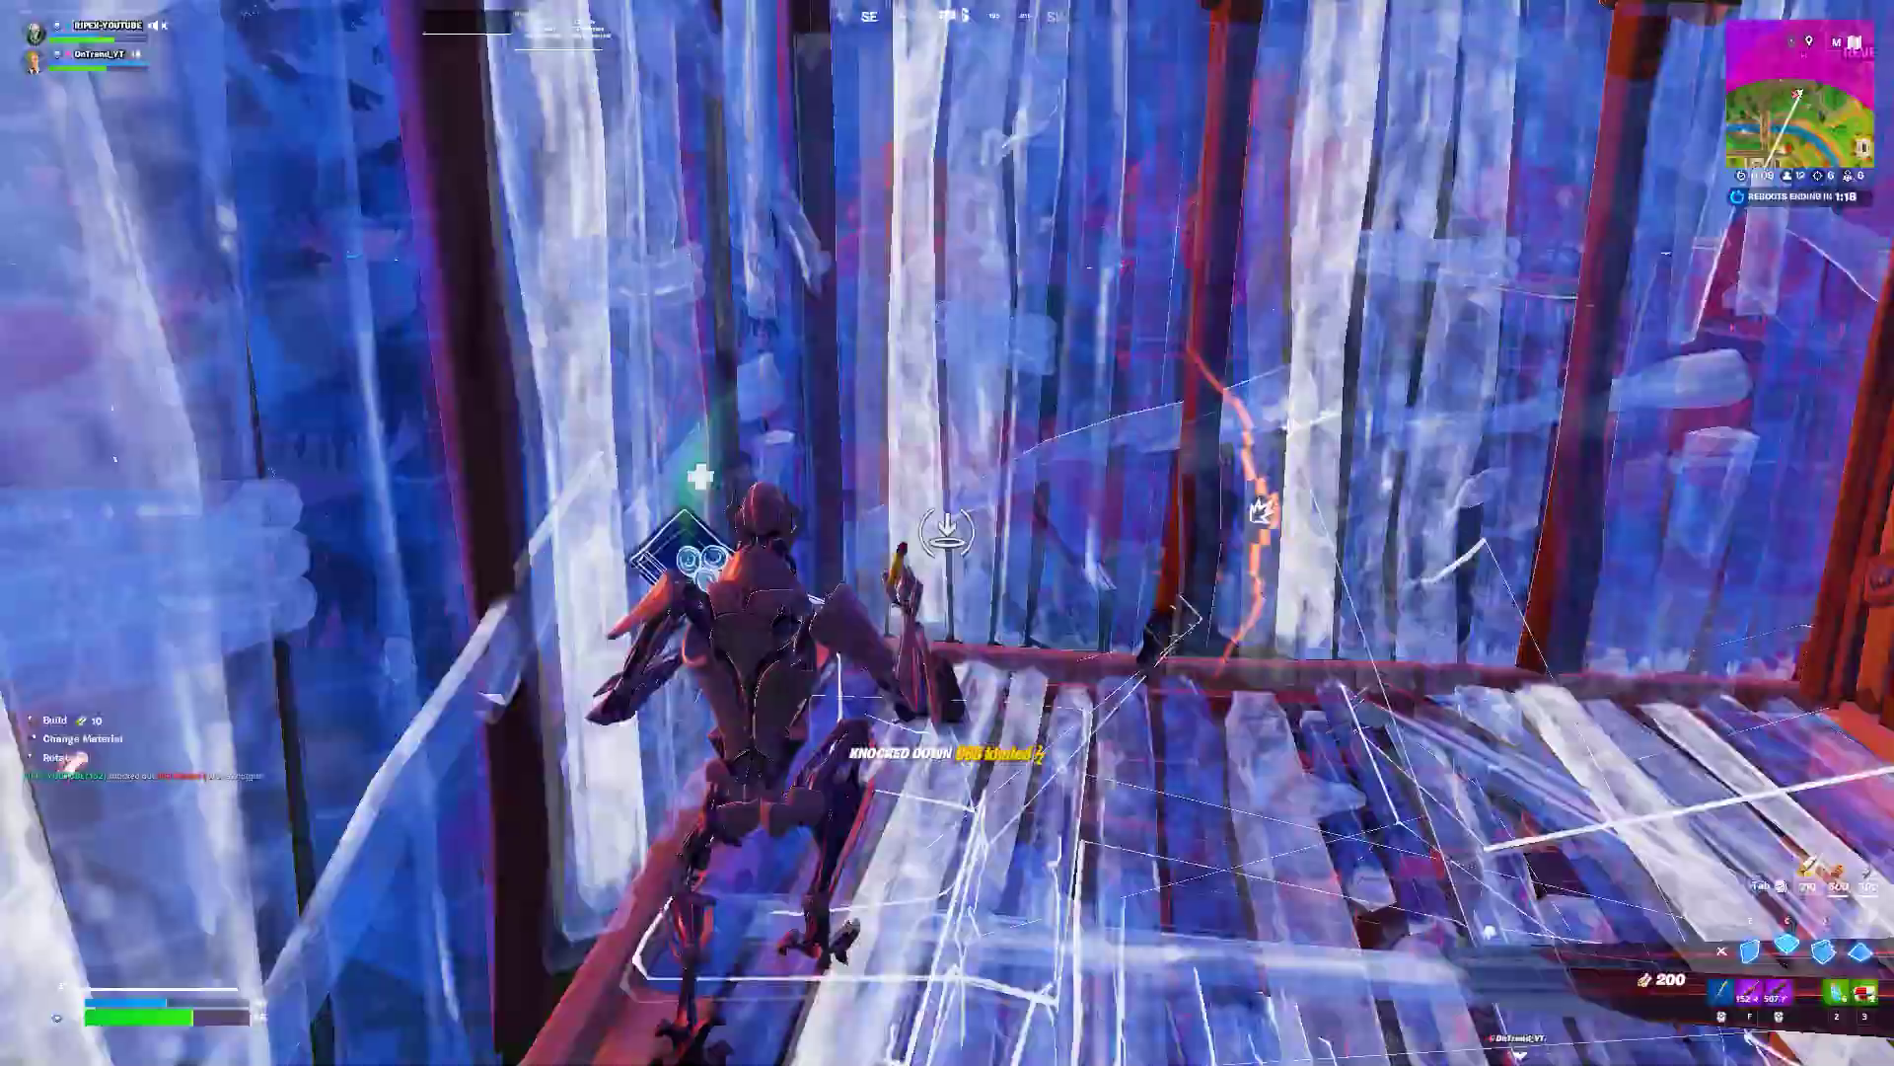
pyautogui.press('f')
pyautogui.click(947, 533)
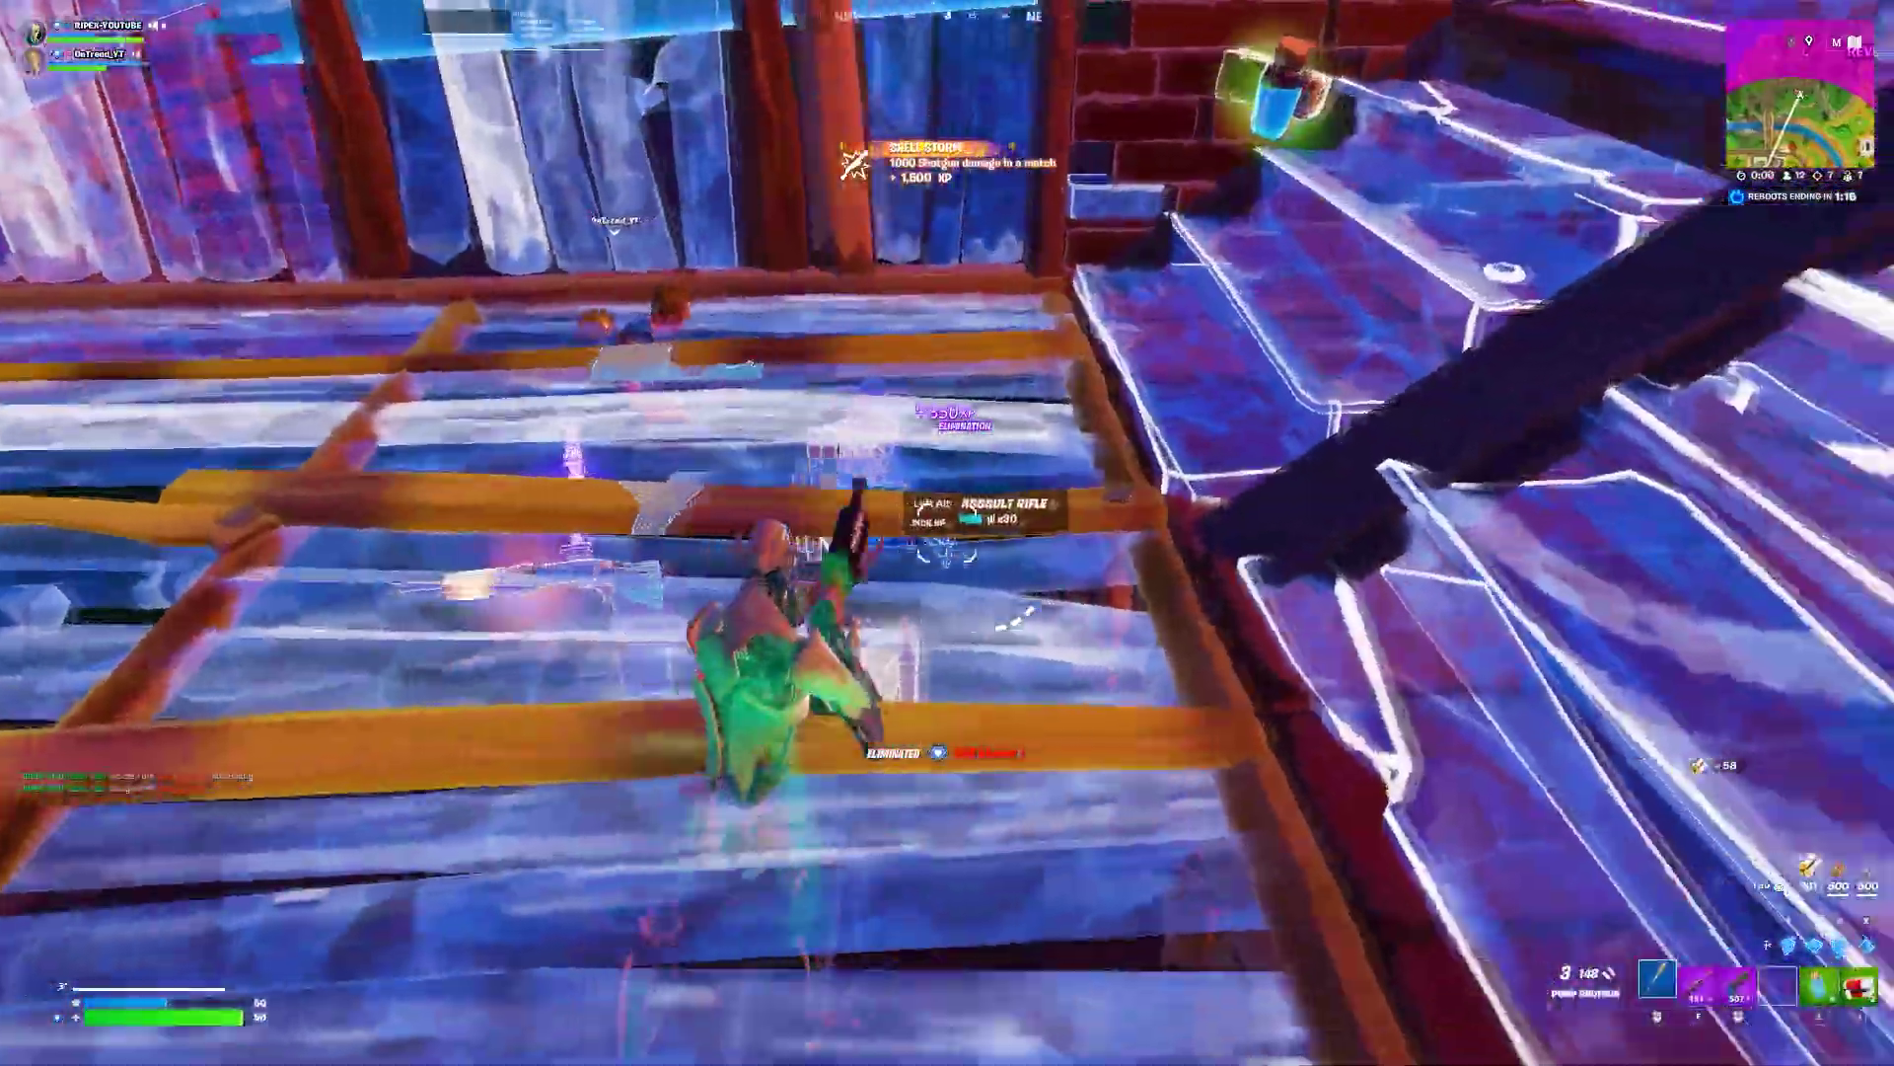
pyautogui.click(947, 532)
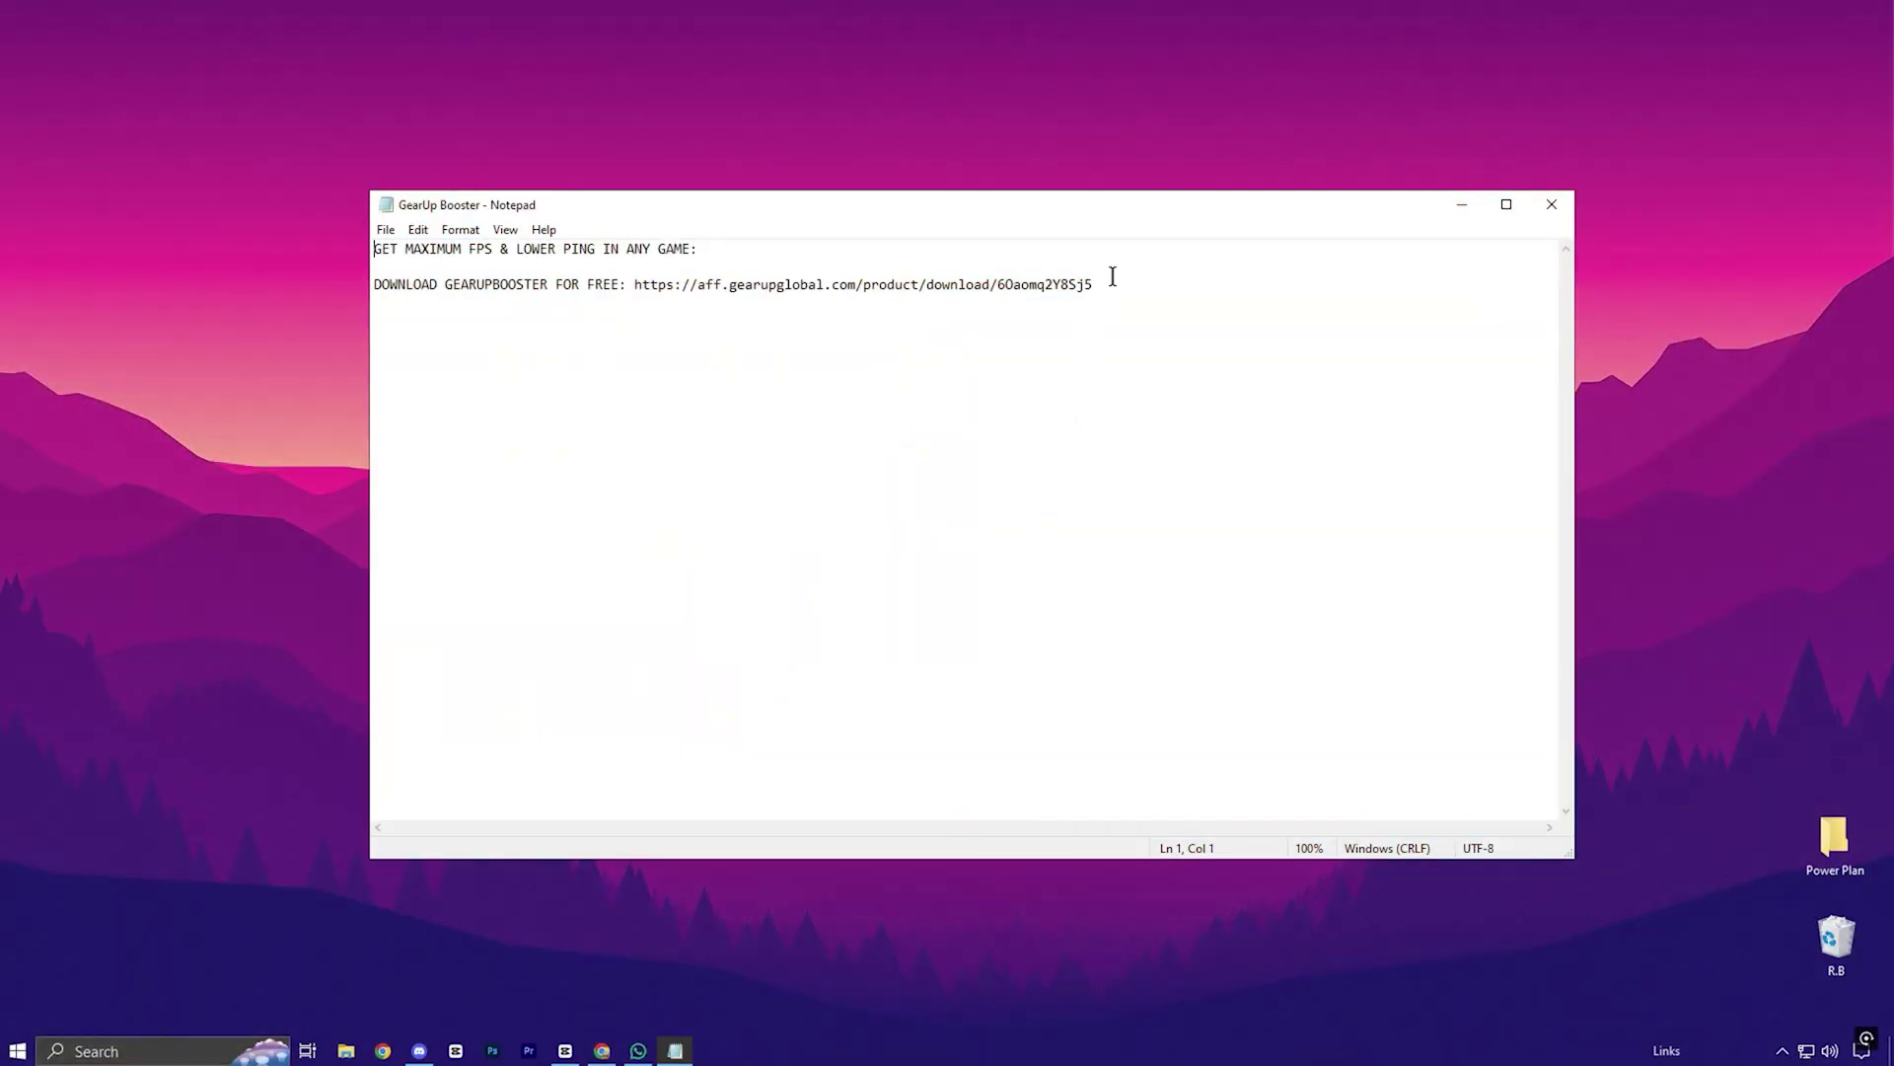
# Step: Select the GearUP Booster download link in the Notepad file and launch GearUP Booster from the desktop
pyautogui.moveTo(1113, 276); pyautogui.dragTo(705, 294)
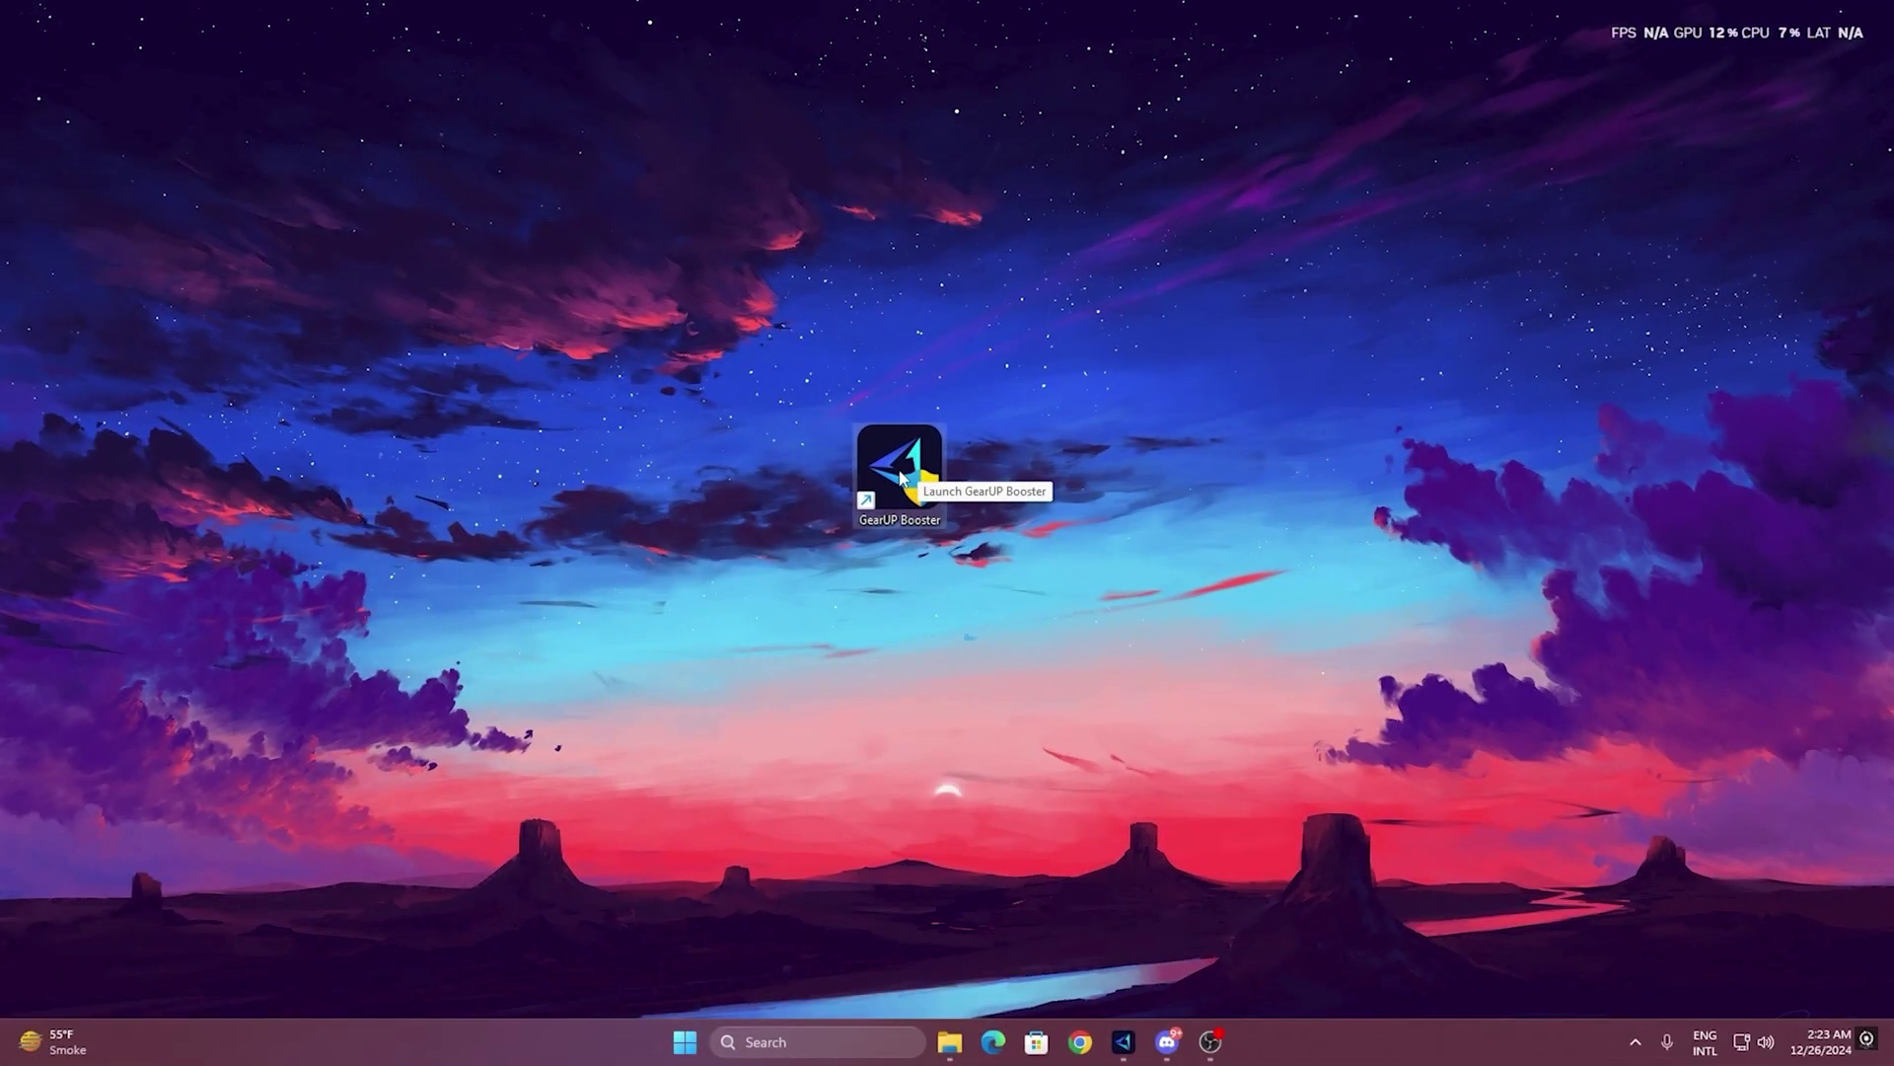
pyautogui.doubleClick(901, 469)
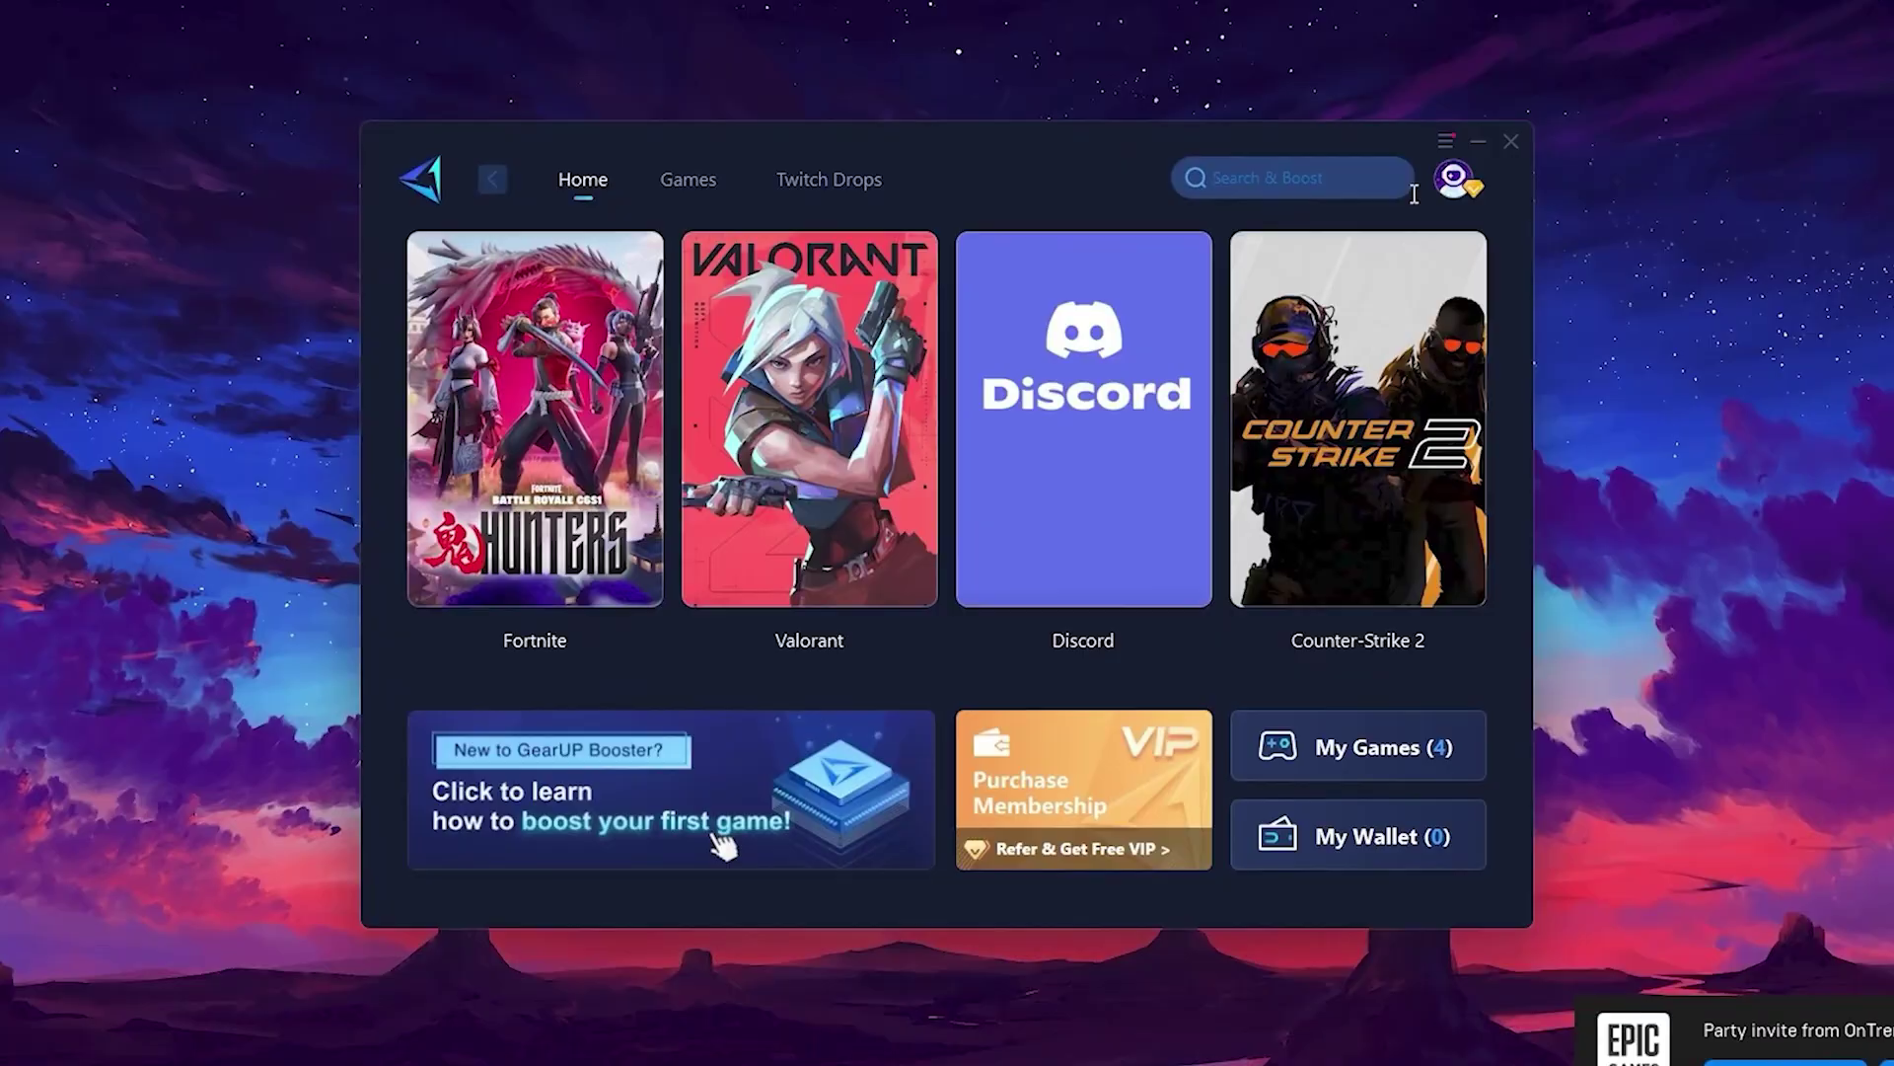
# Step: Browse the Popular games catalogue in GearUP Booster and return to its home page
pyautogui.moveTo(1477, 173)
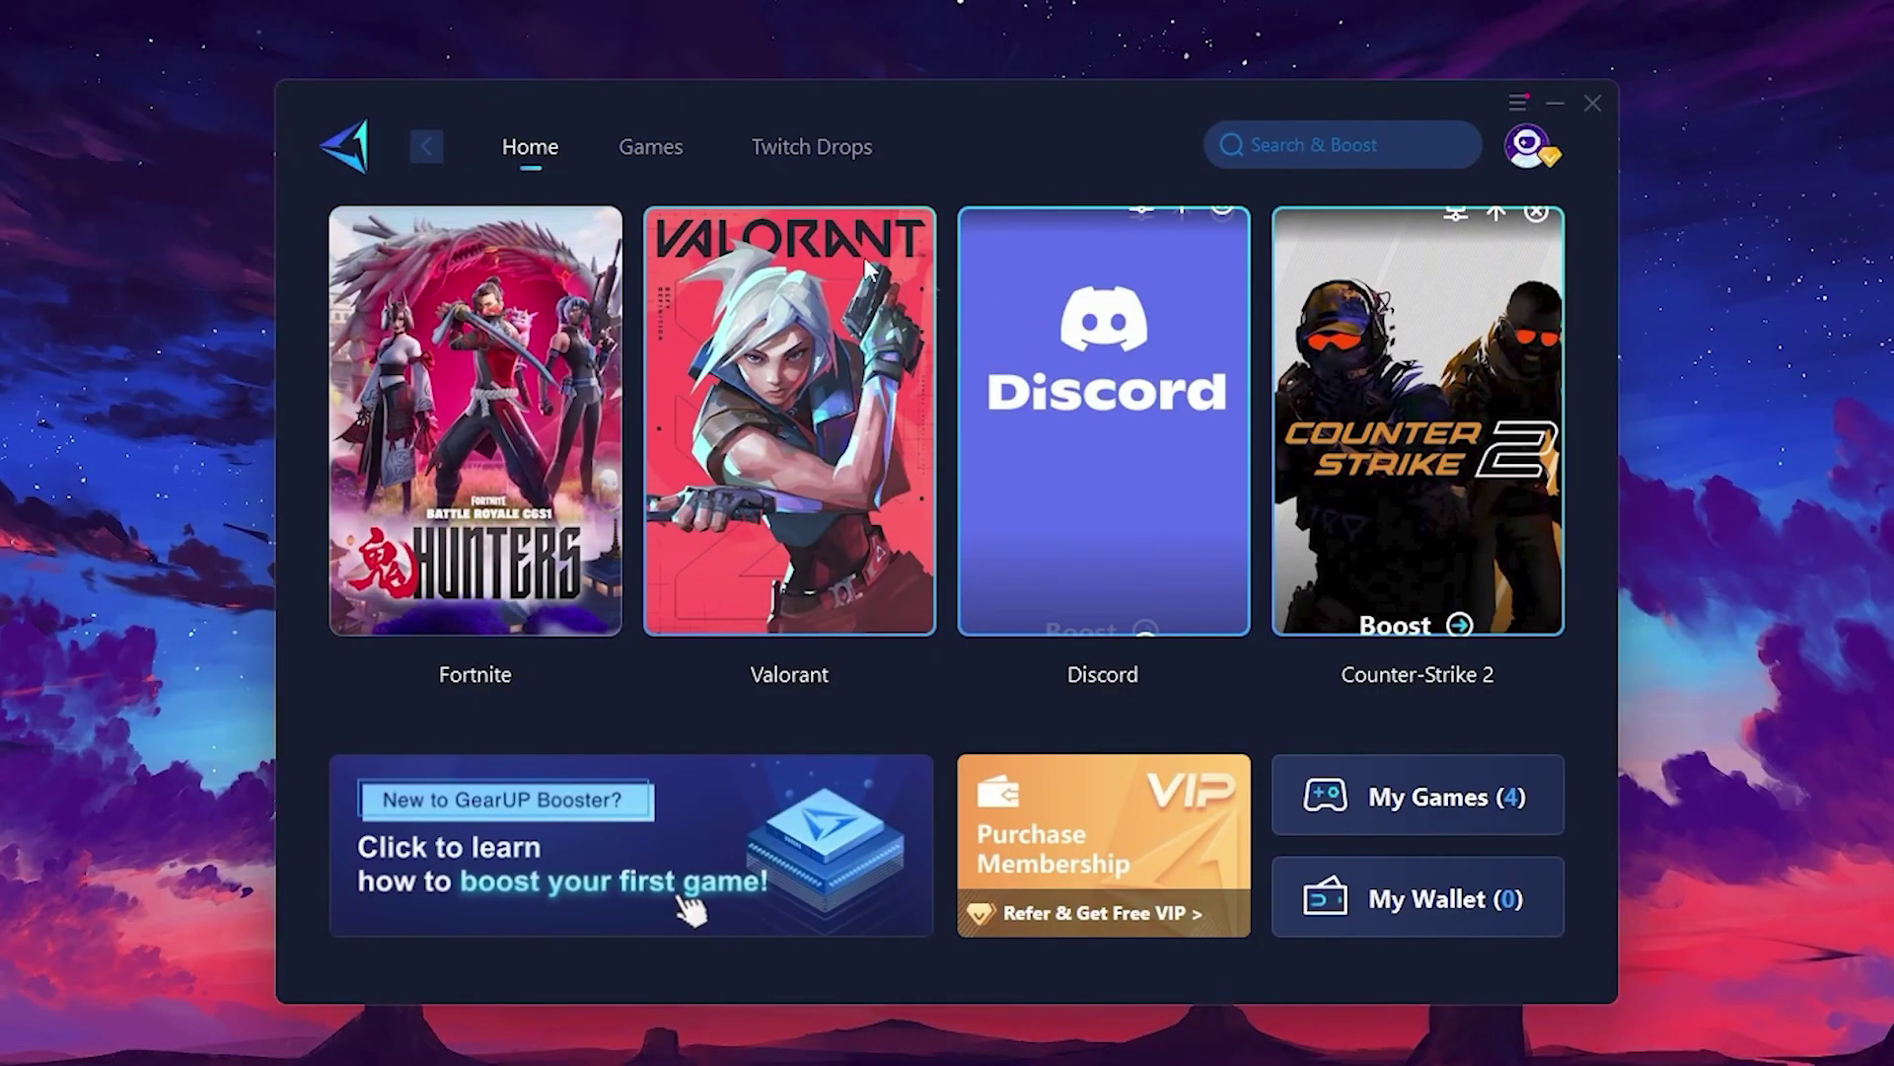
pyautogui.click(639, 158)
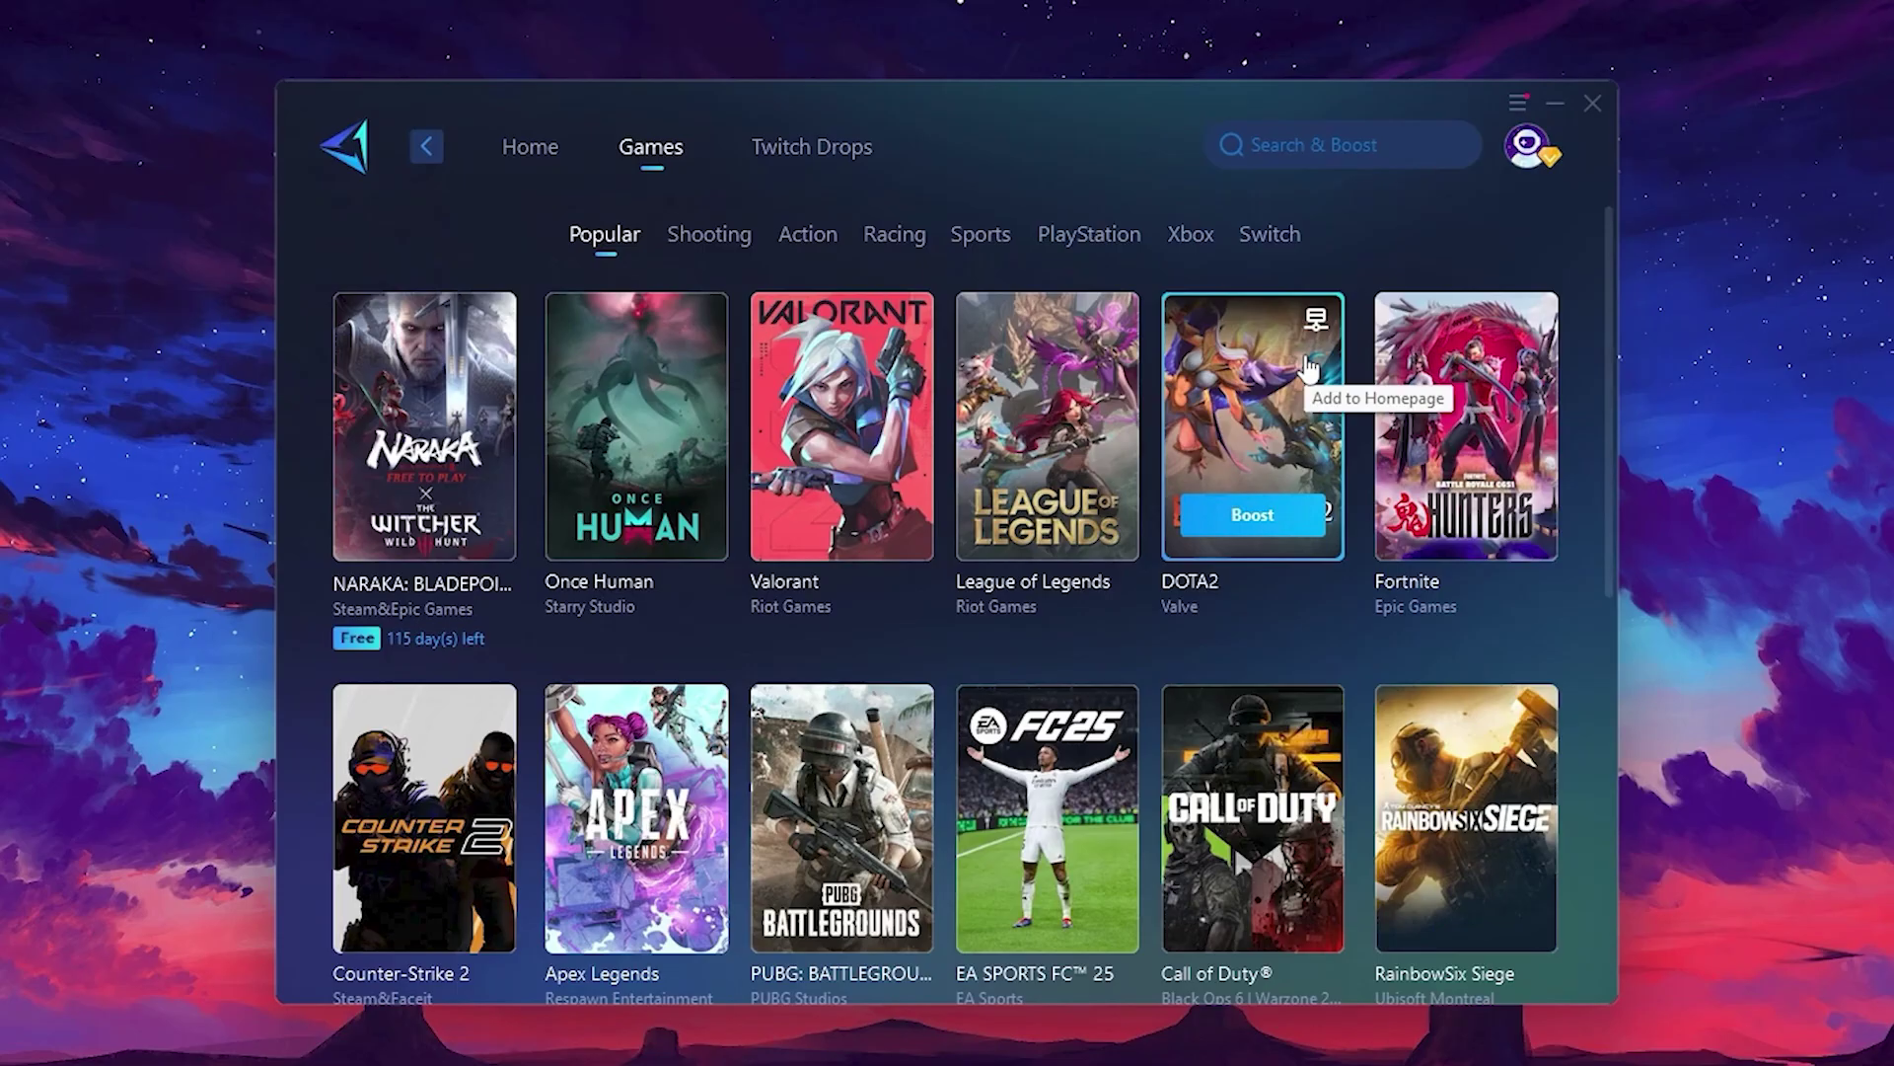
pyautogui.click(533, 160)
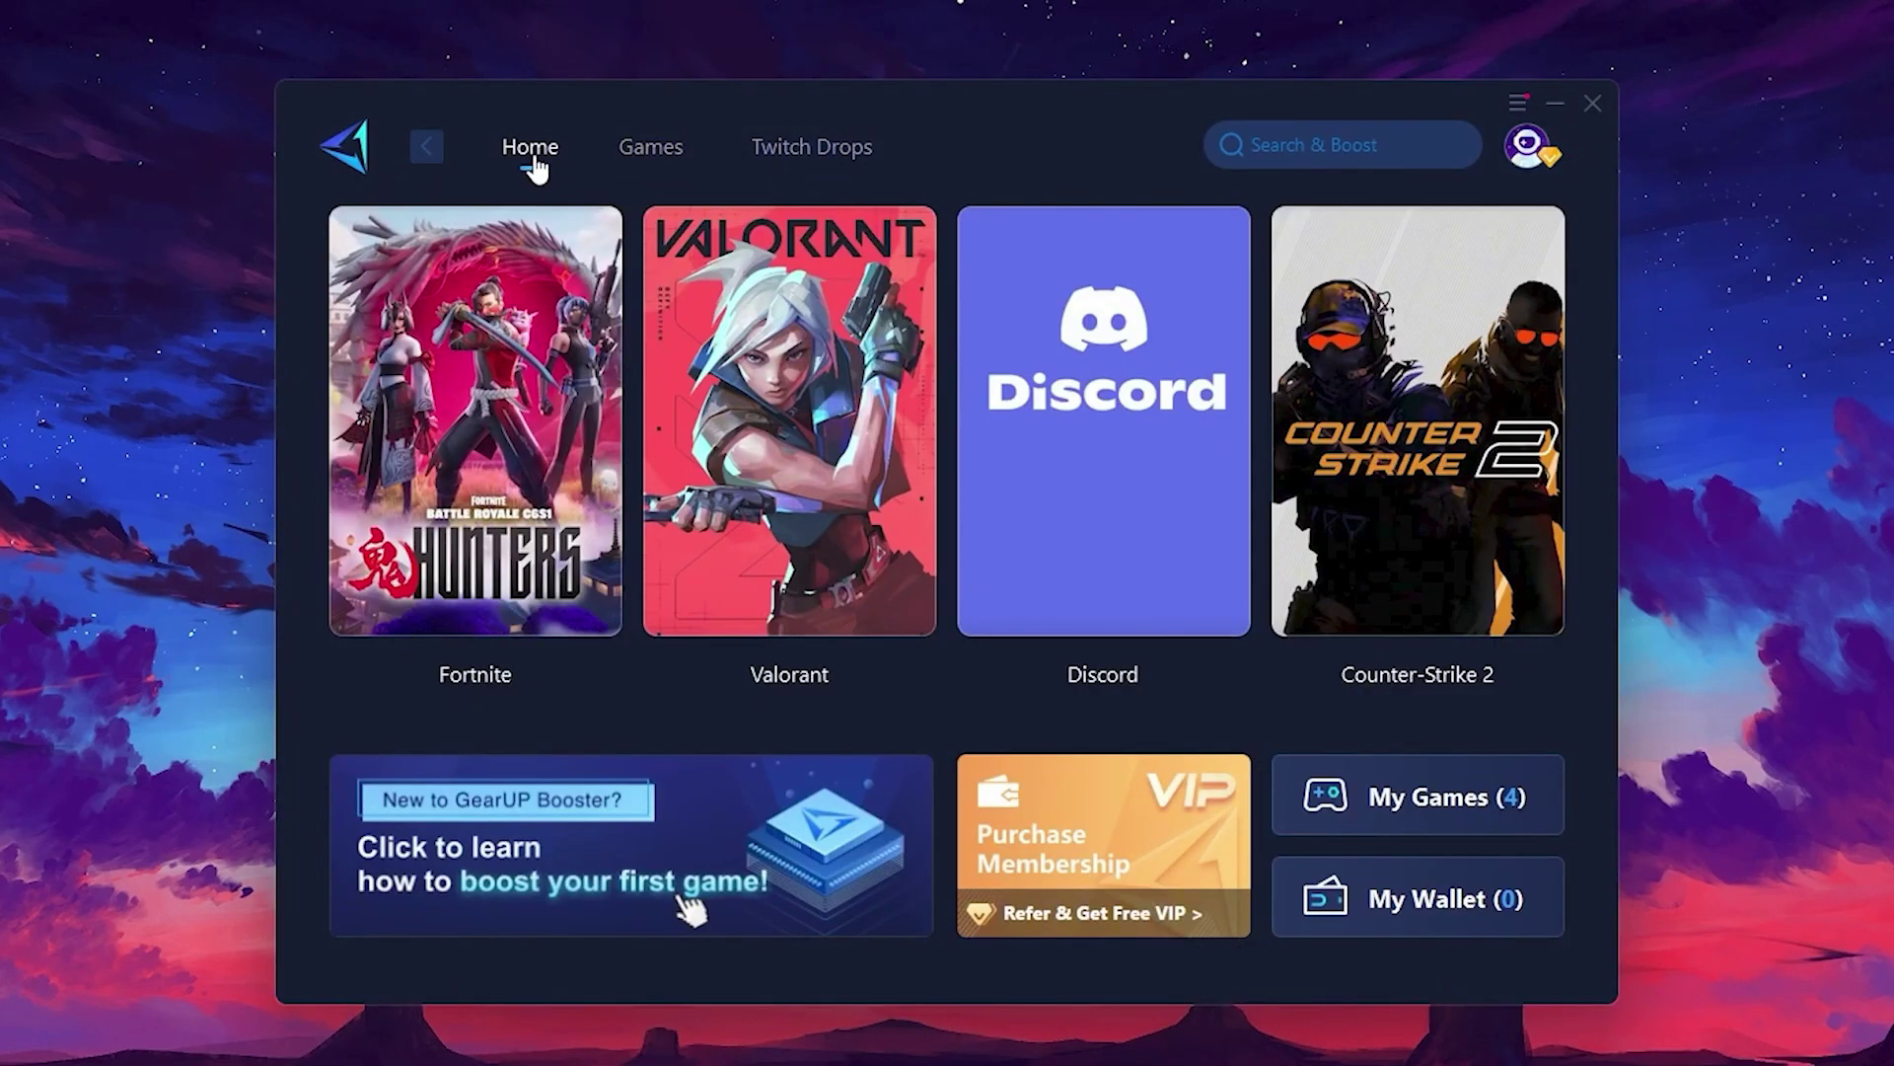
# Step: Start boosting Fortnite from the home page and look through its game server regions, closing the list without choosing another
pyautogui.moveTo(508, 395)
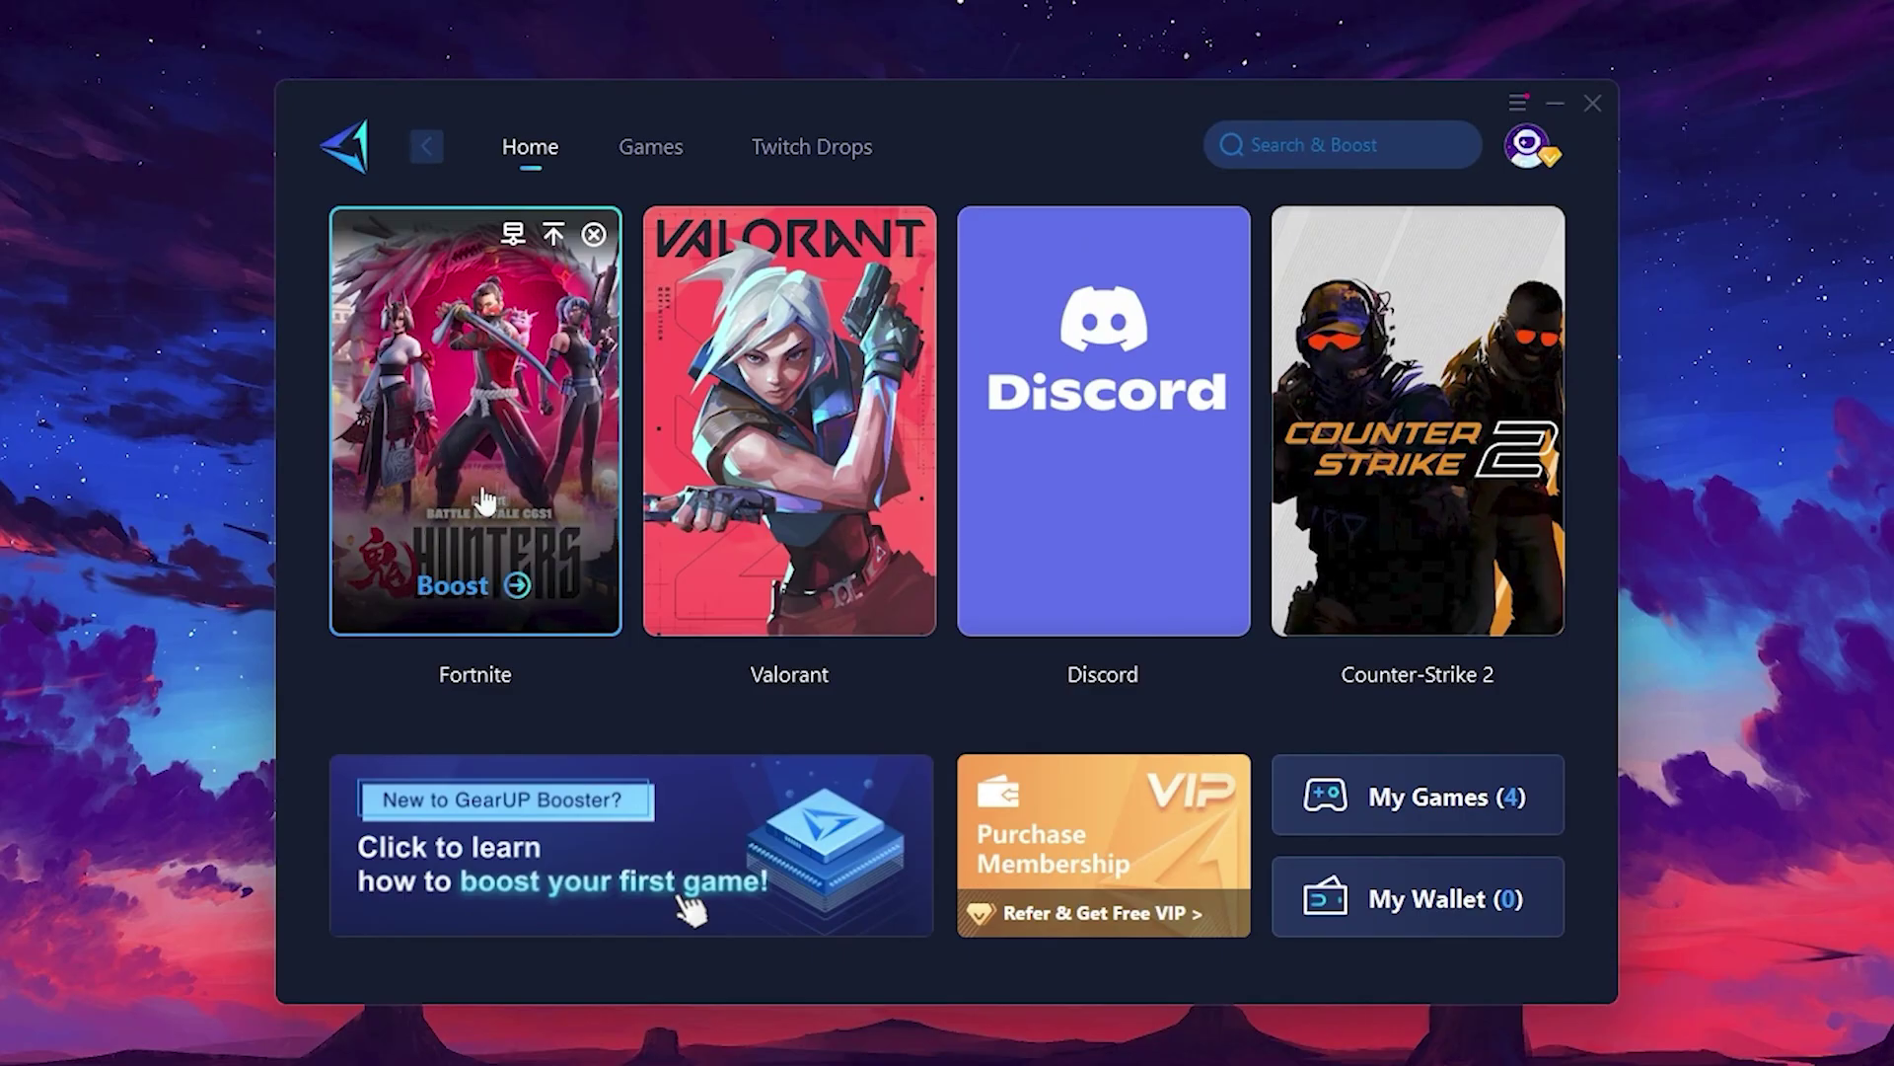
pyautogui.click(461, 589)
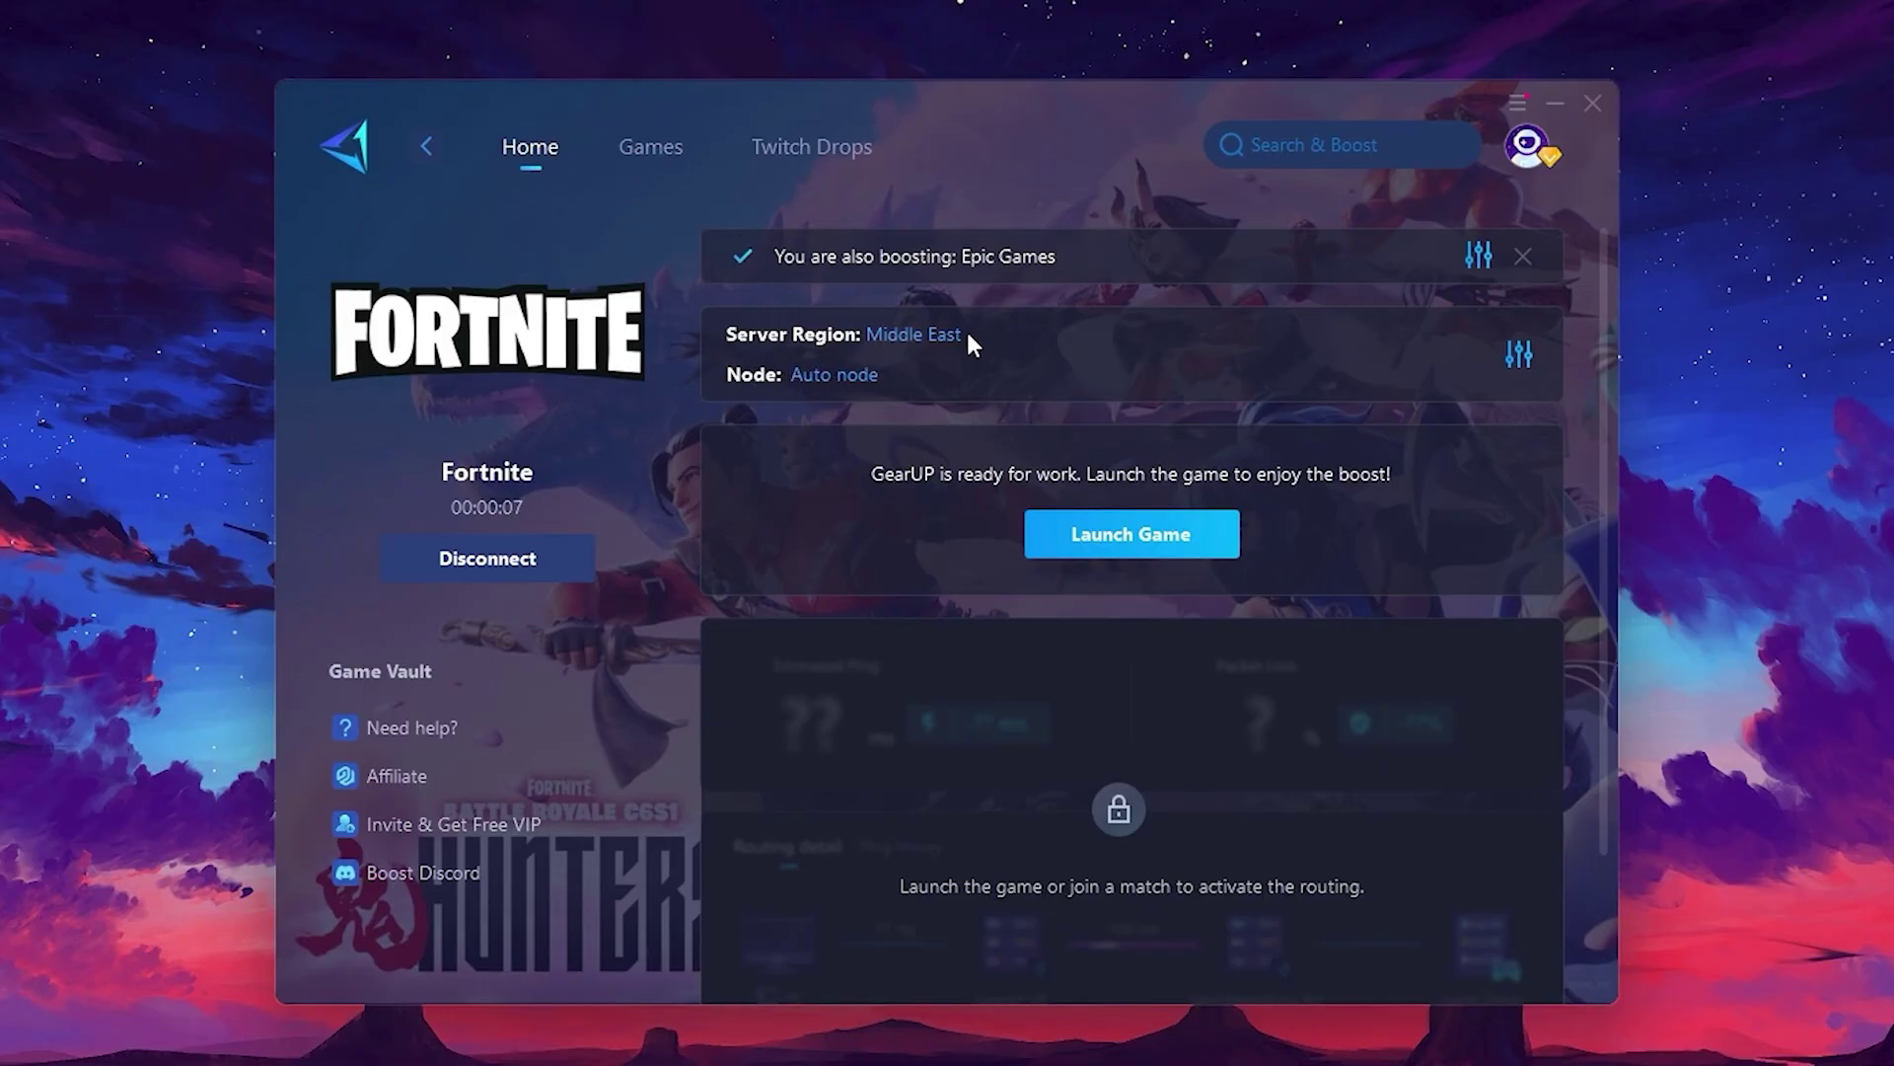
pyautogui.click(920, 335)
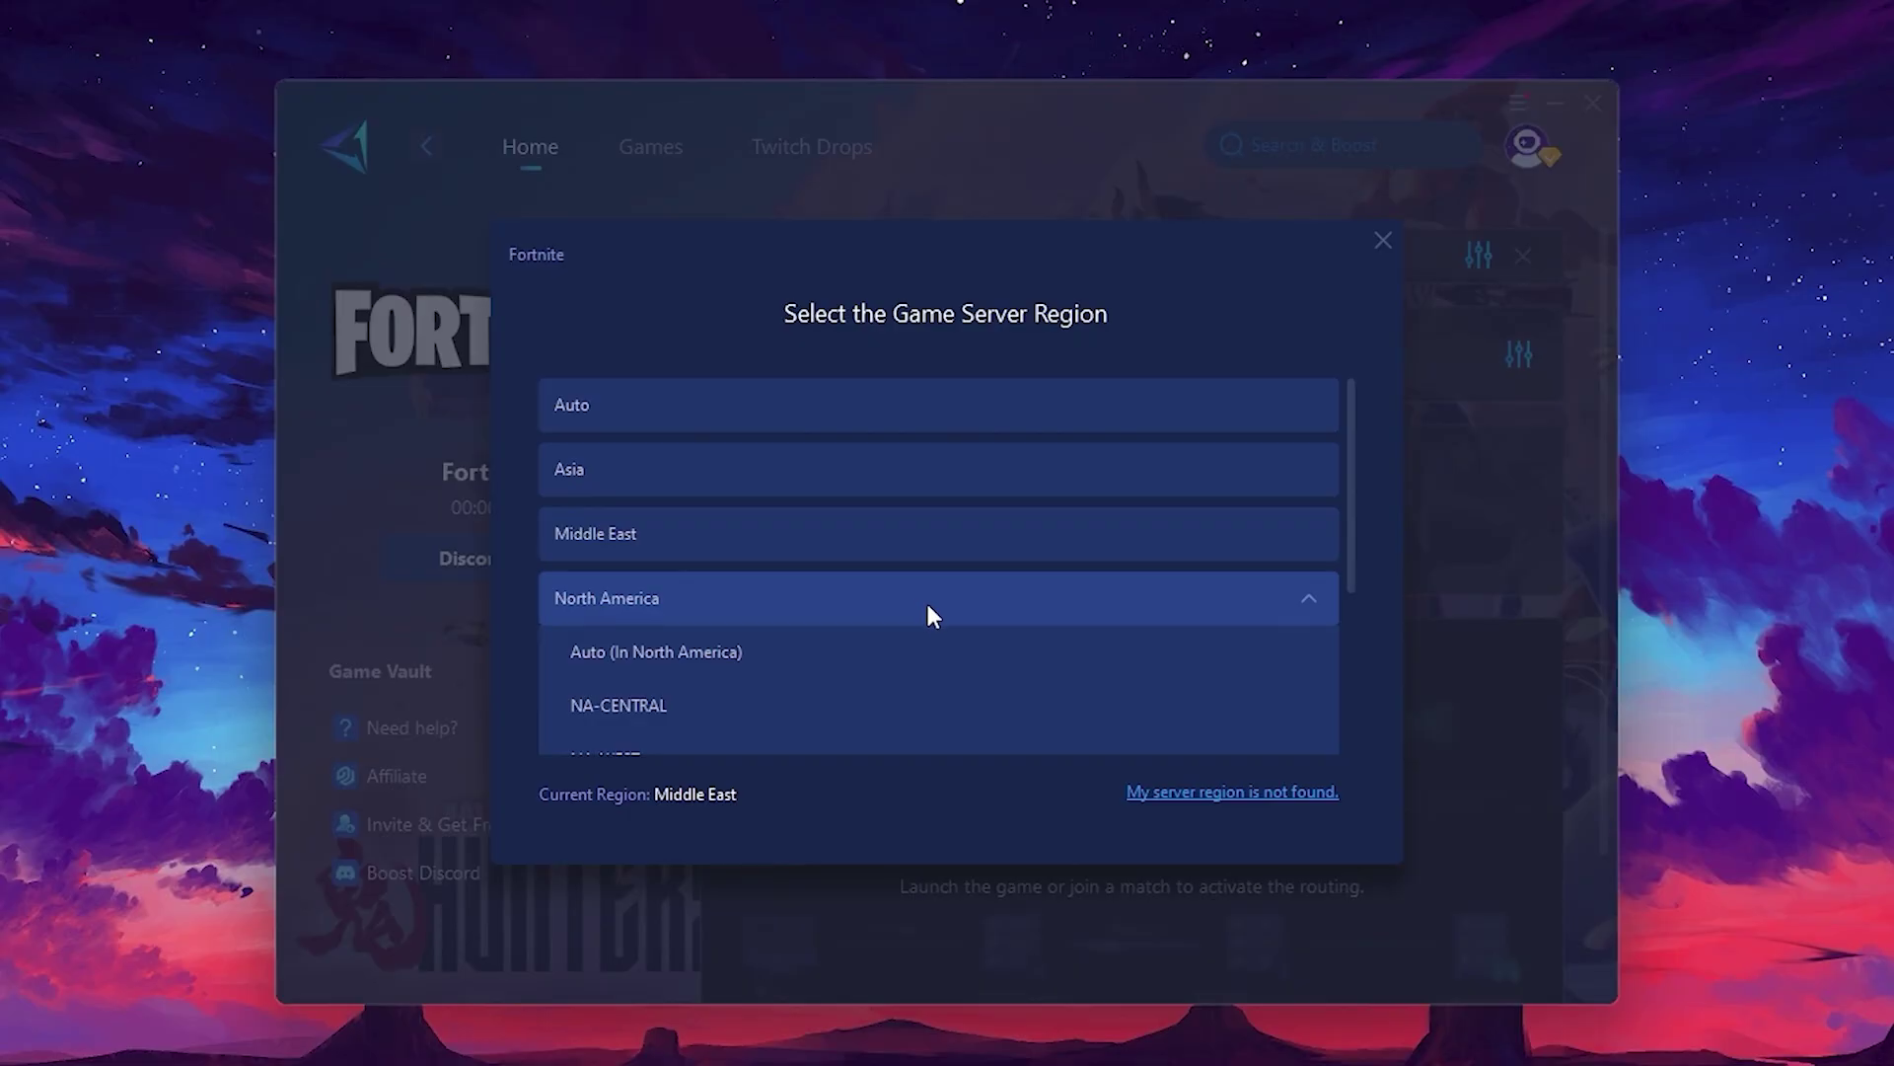
pyautogui.scroll(-2, 873, 590)
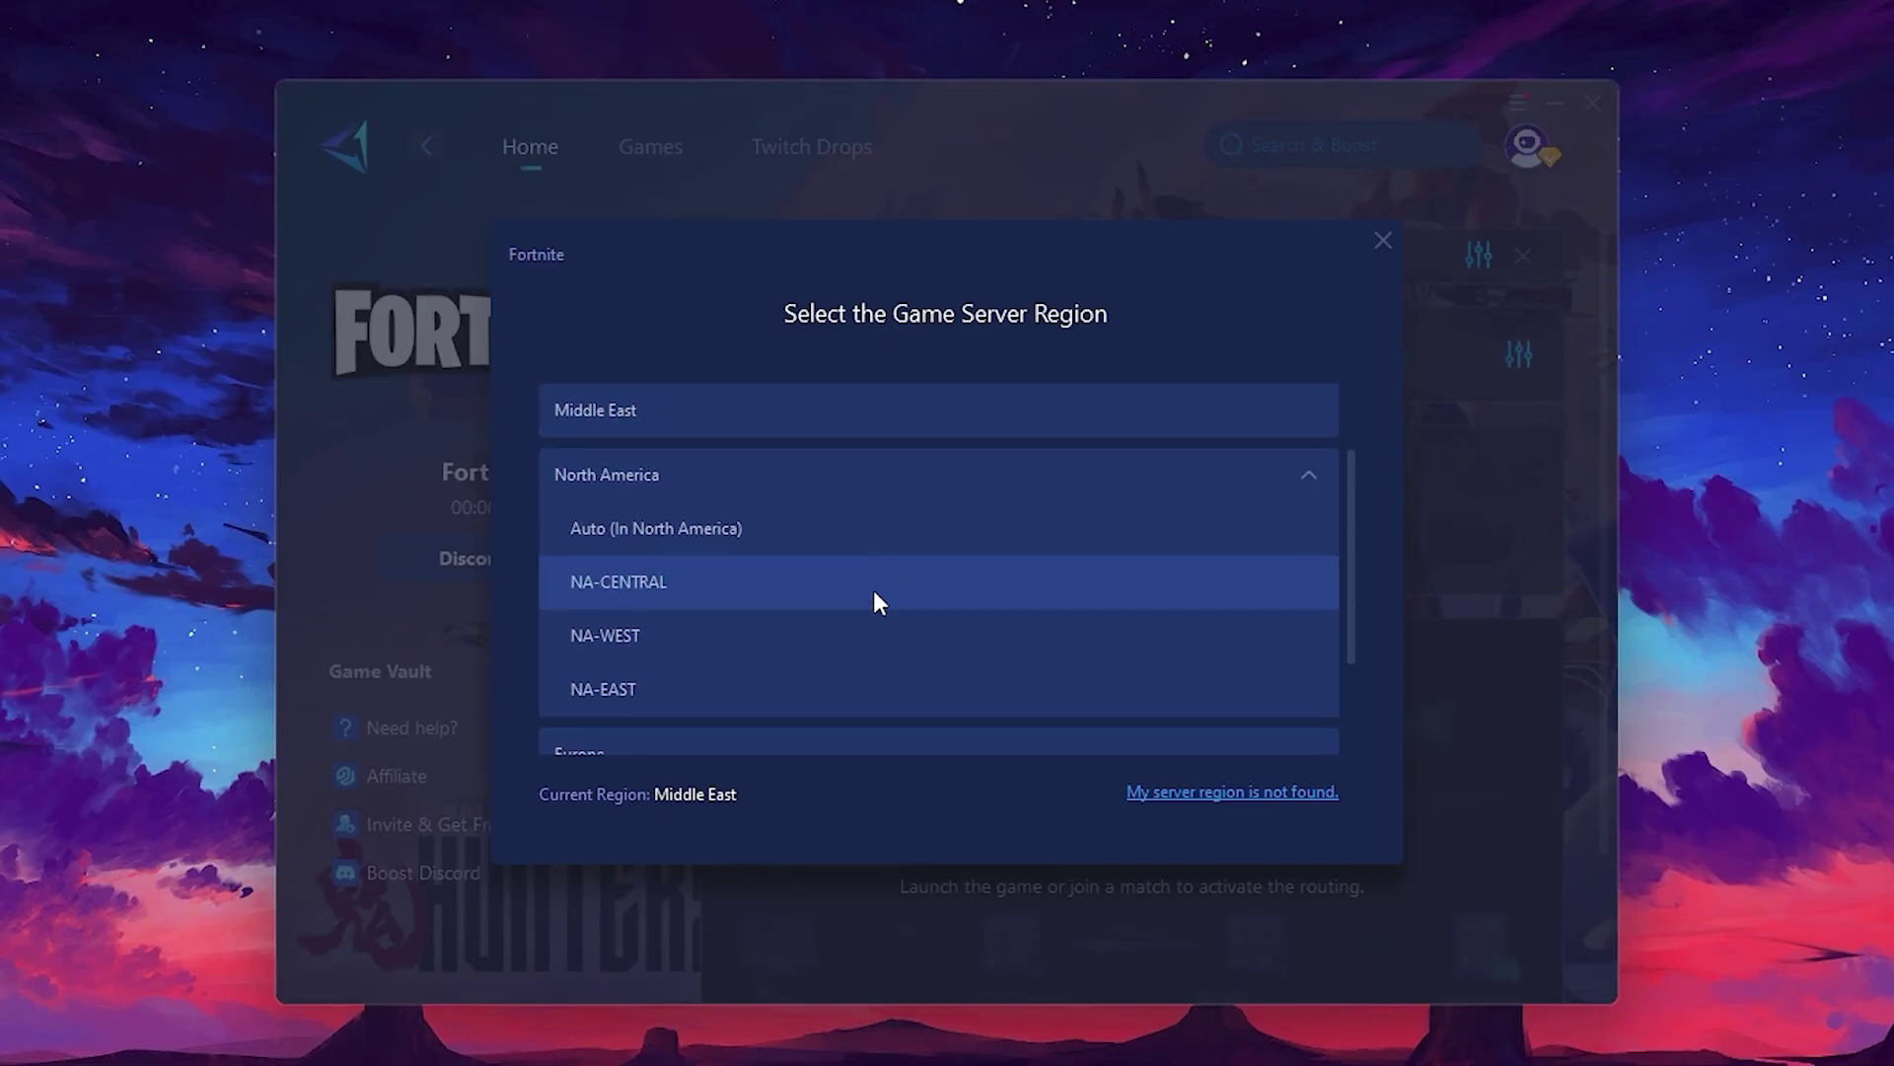
pyautogui.scroll(2, 699, 521)
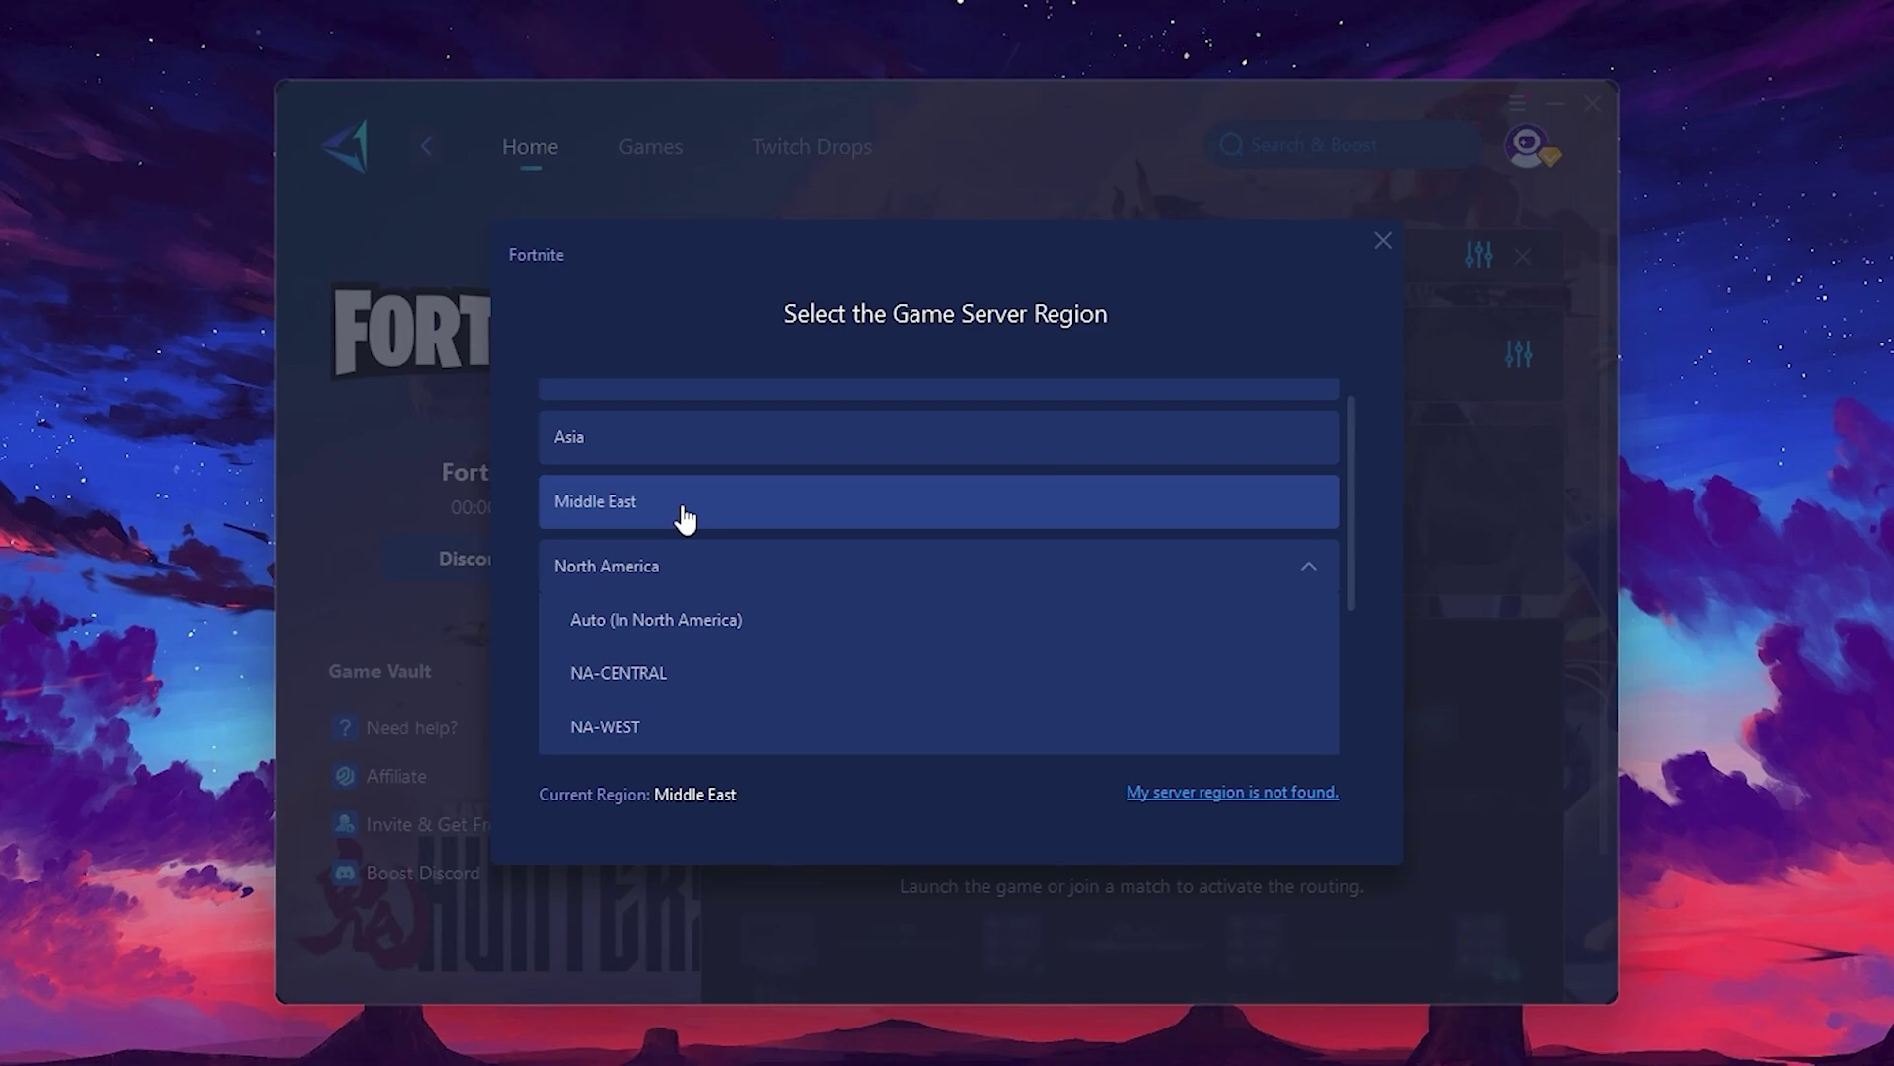
pyautogui.click(1382, 240)
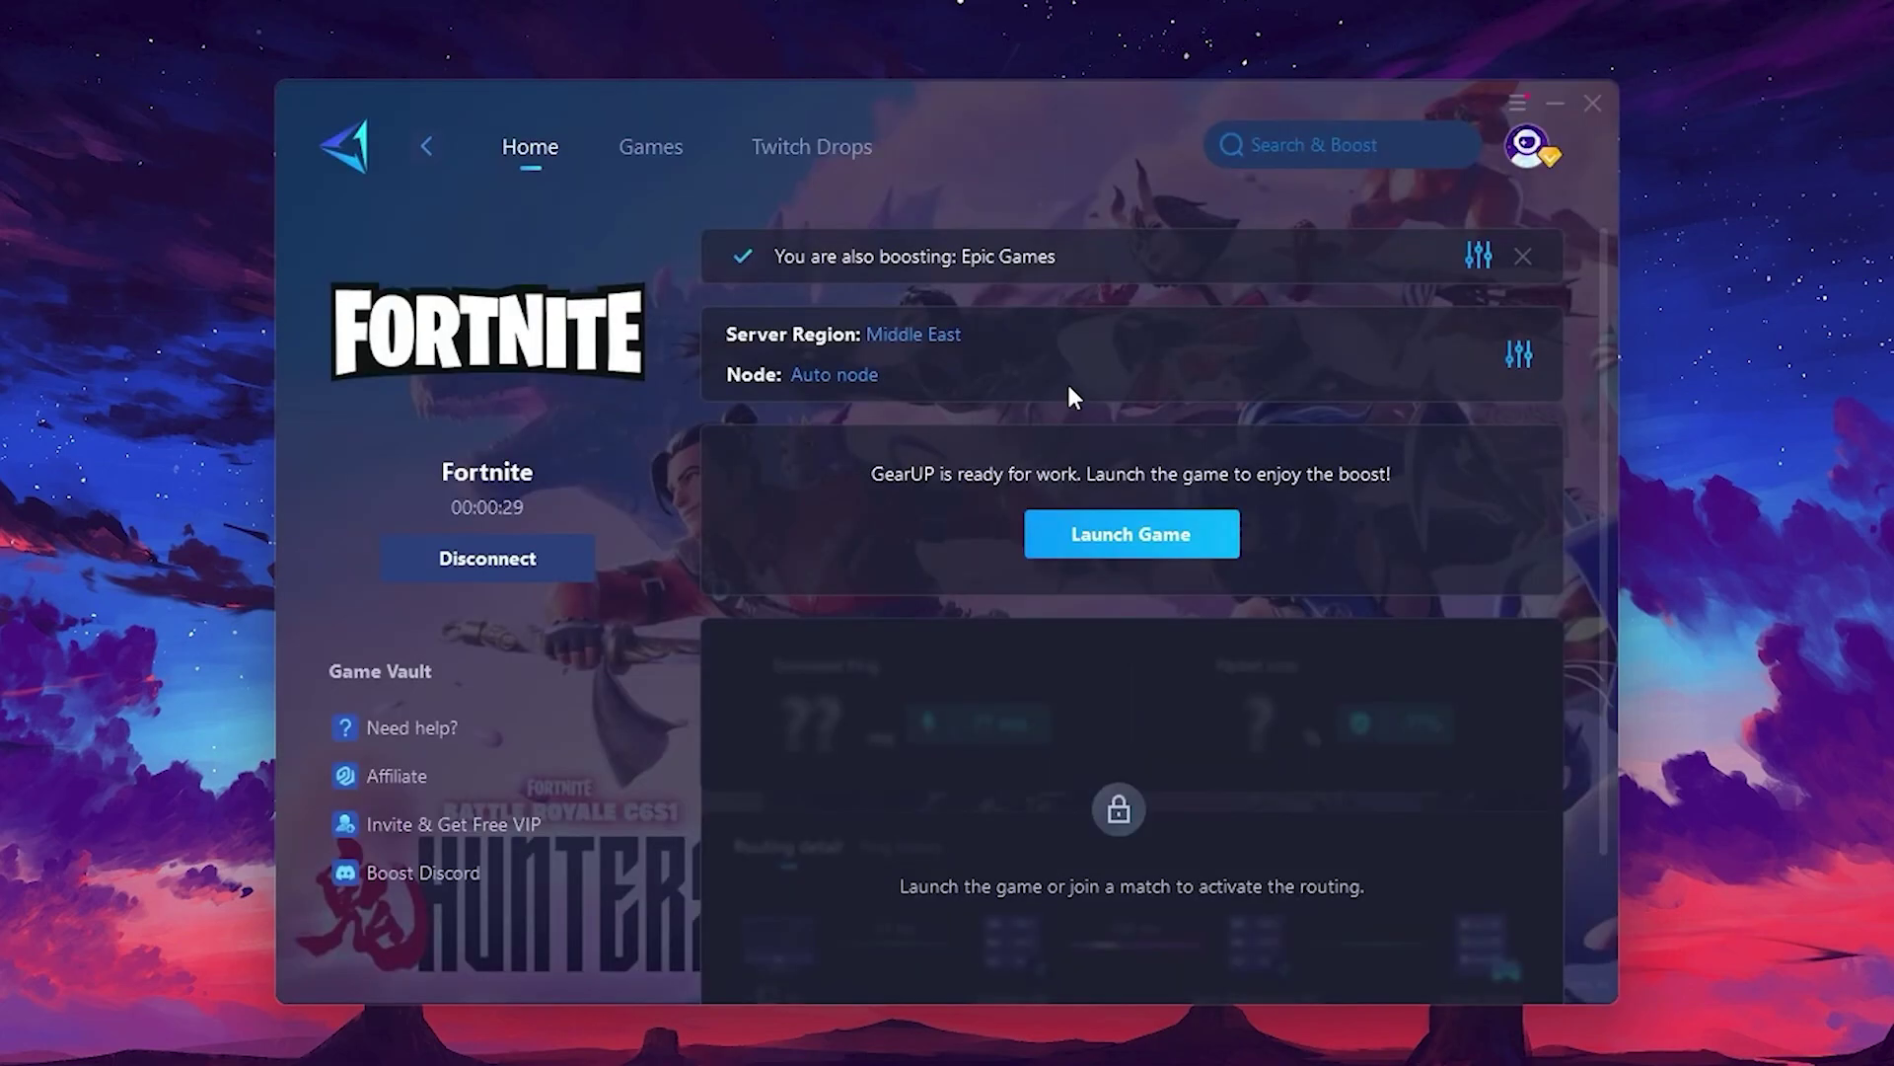
# Step: Review the available Fortnite server nodes with their ping and mode, and close the list without choosing another
pyautogui.click(827, 376)
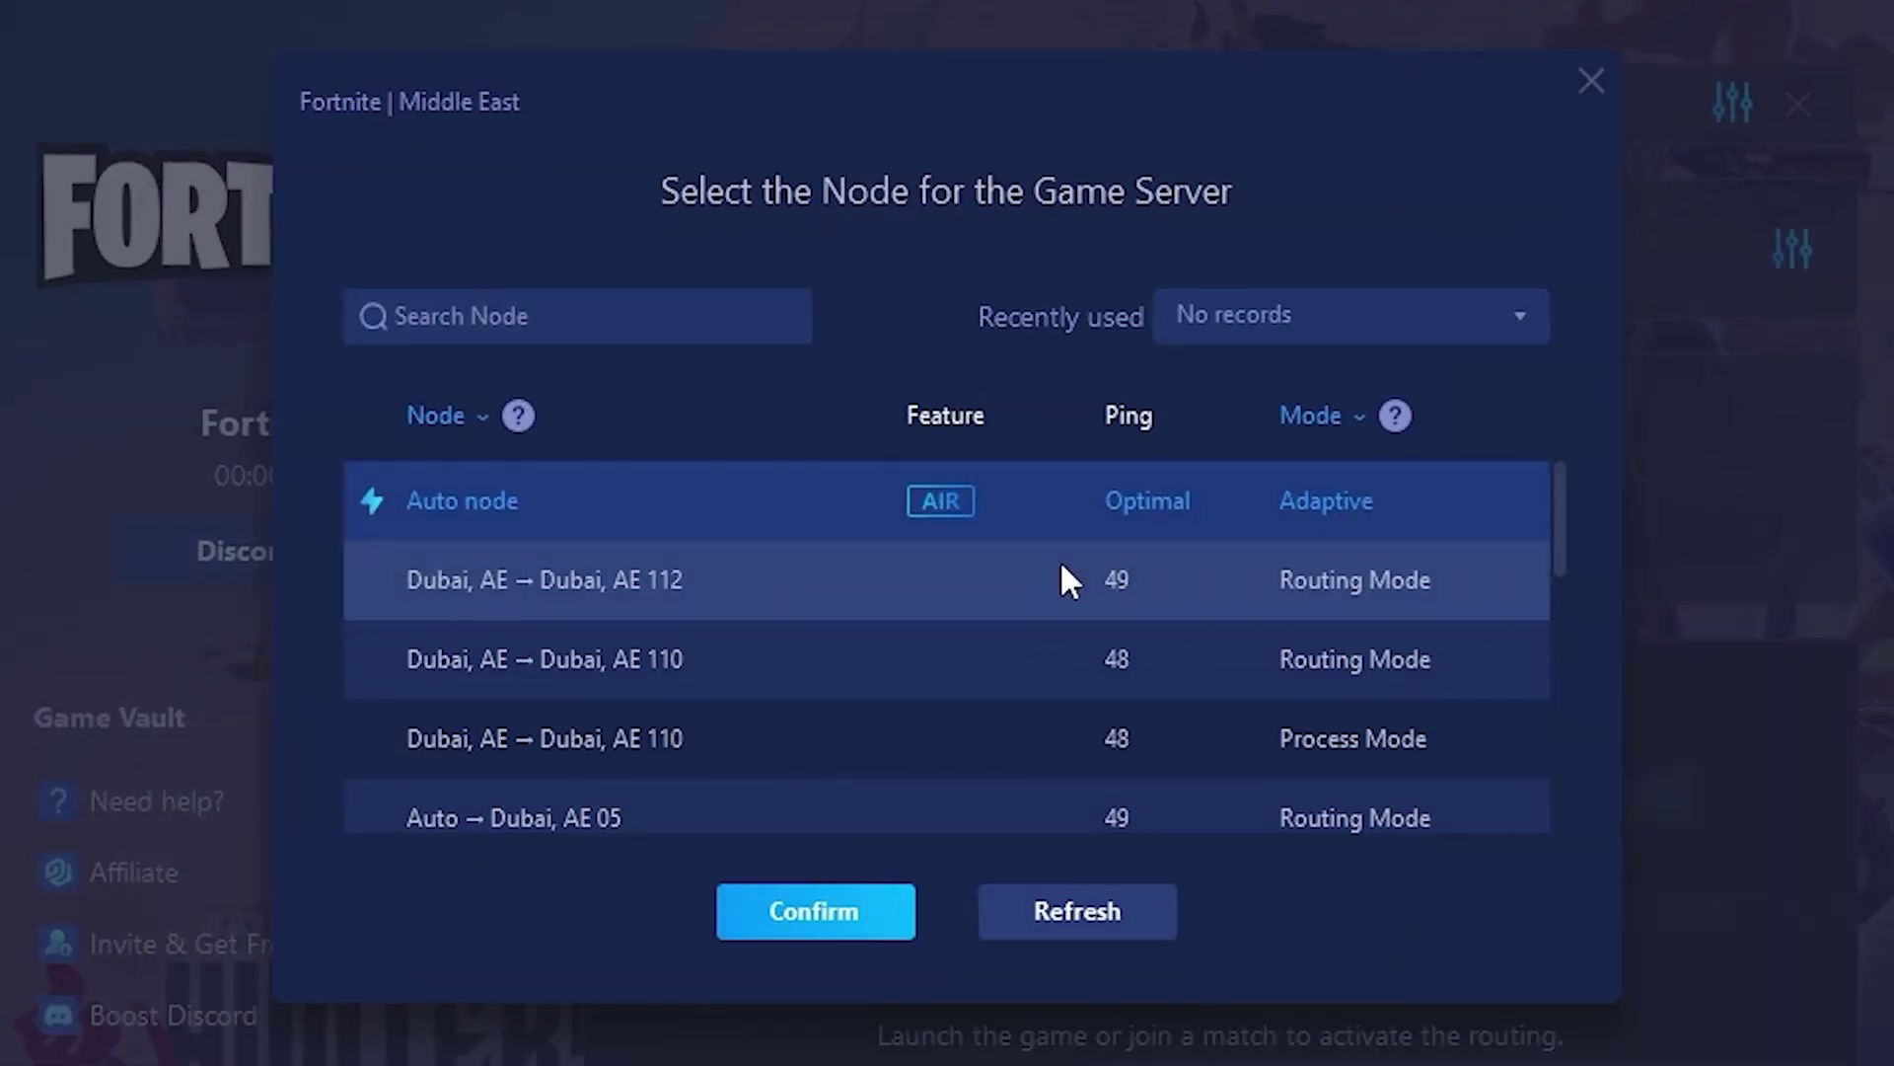
pyautogui.scroll(-2, 1234, 550)
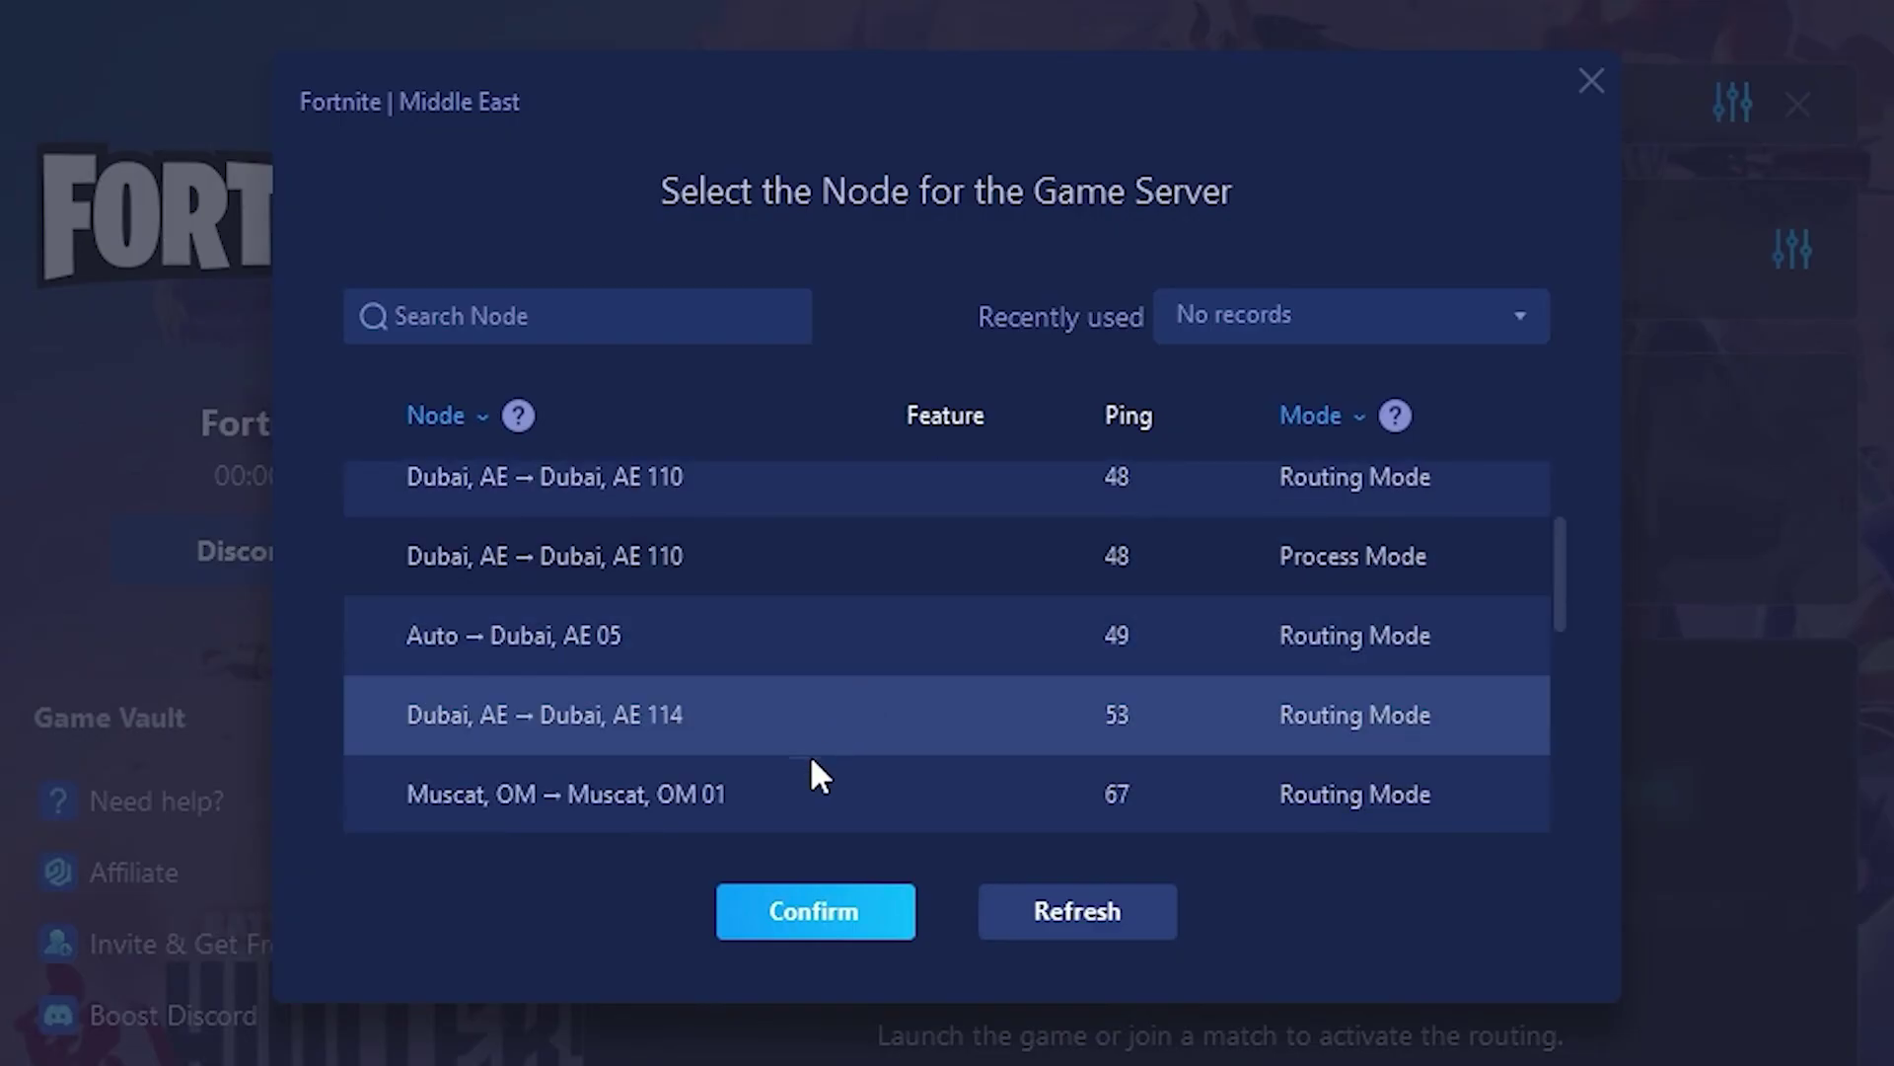
pyautogui.scroll(3, 1249, 664)
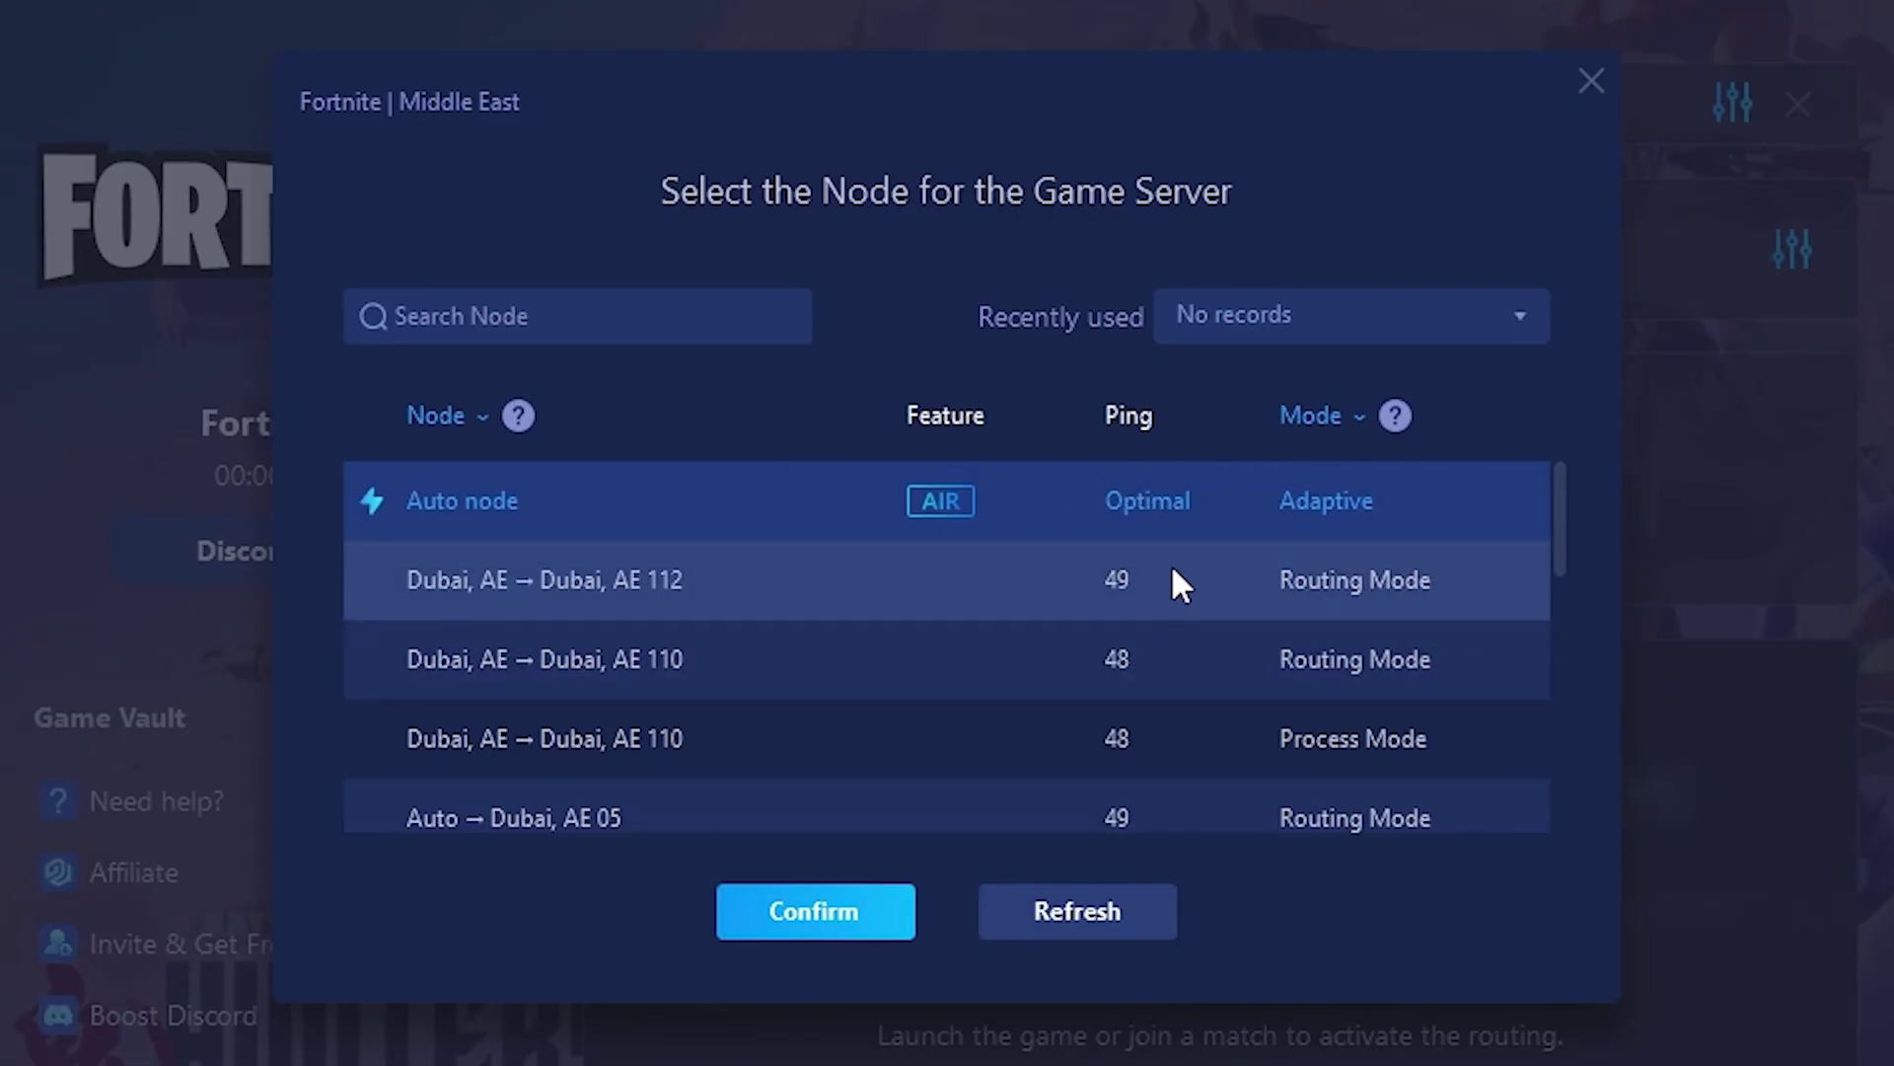
pyautogui.click(1592, 83)
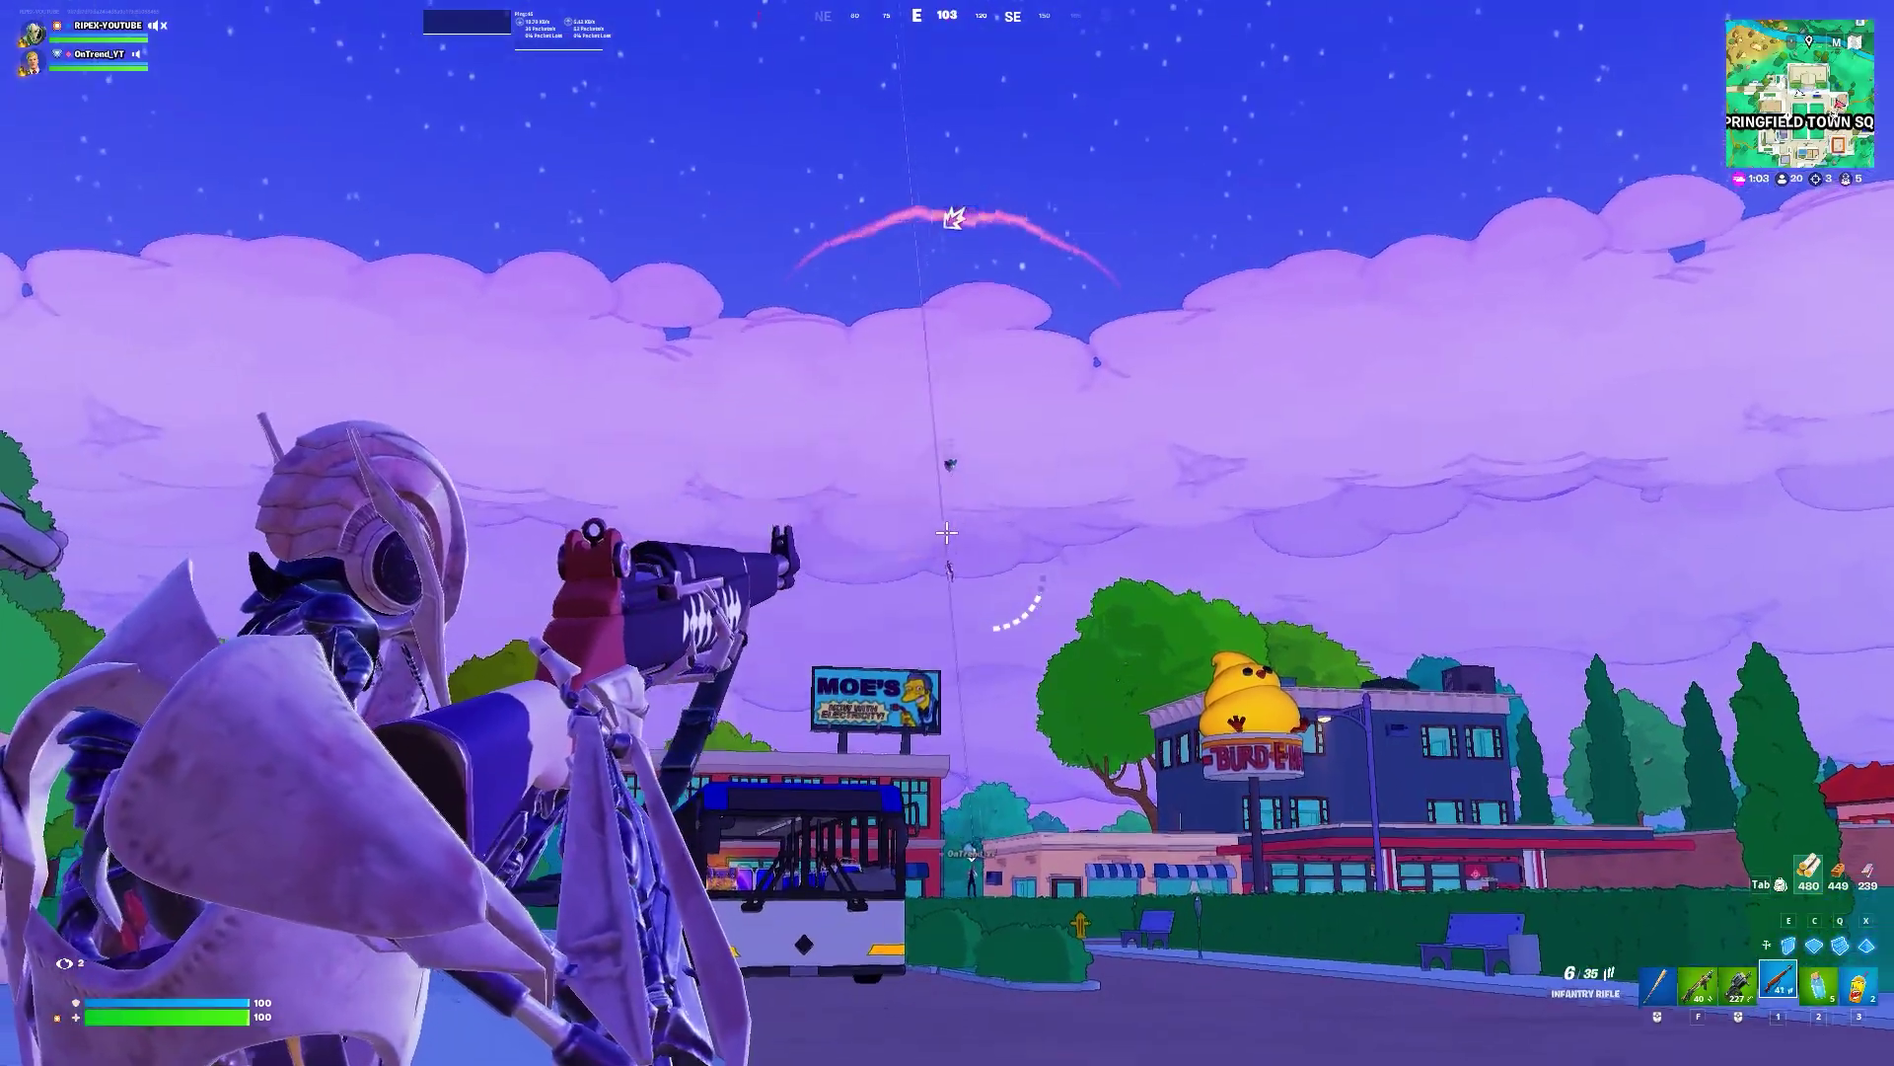
pyautogui.press('3')
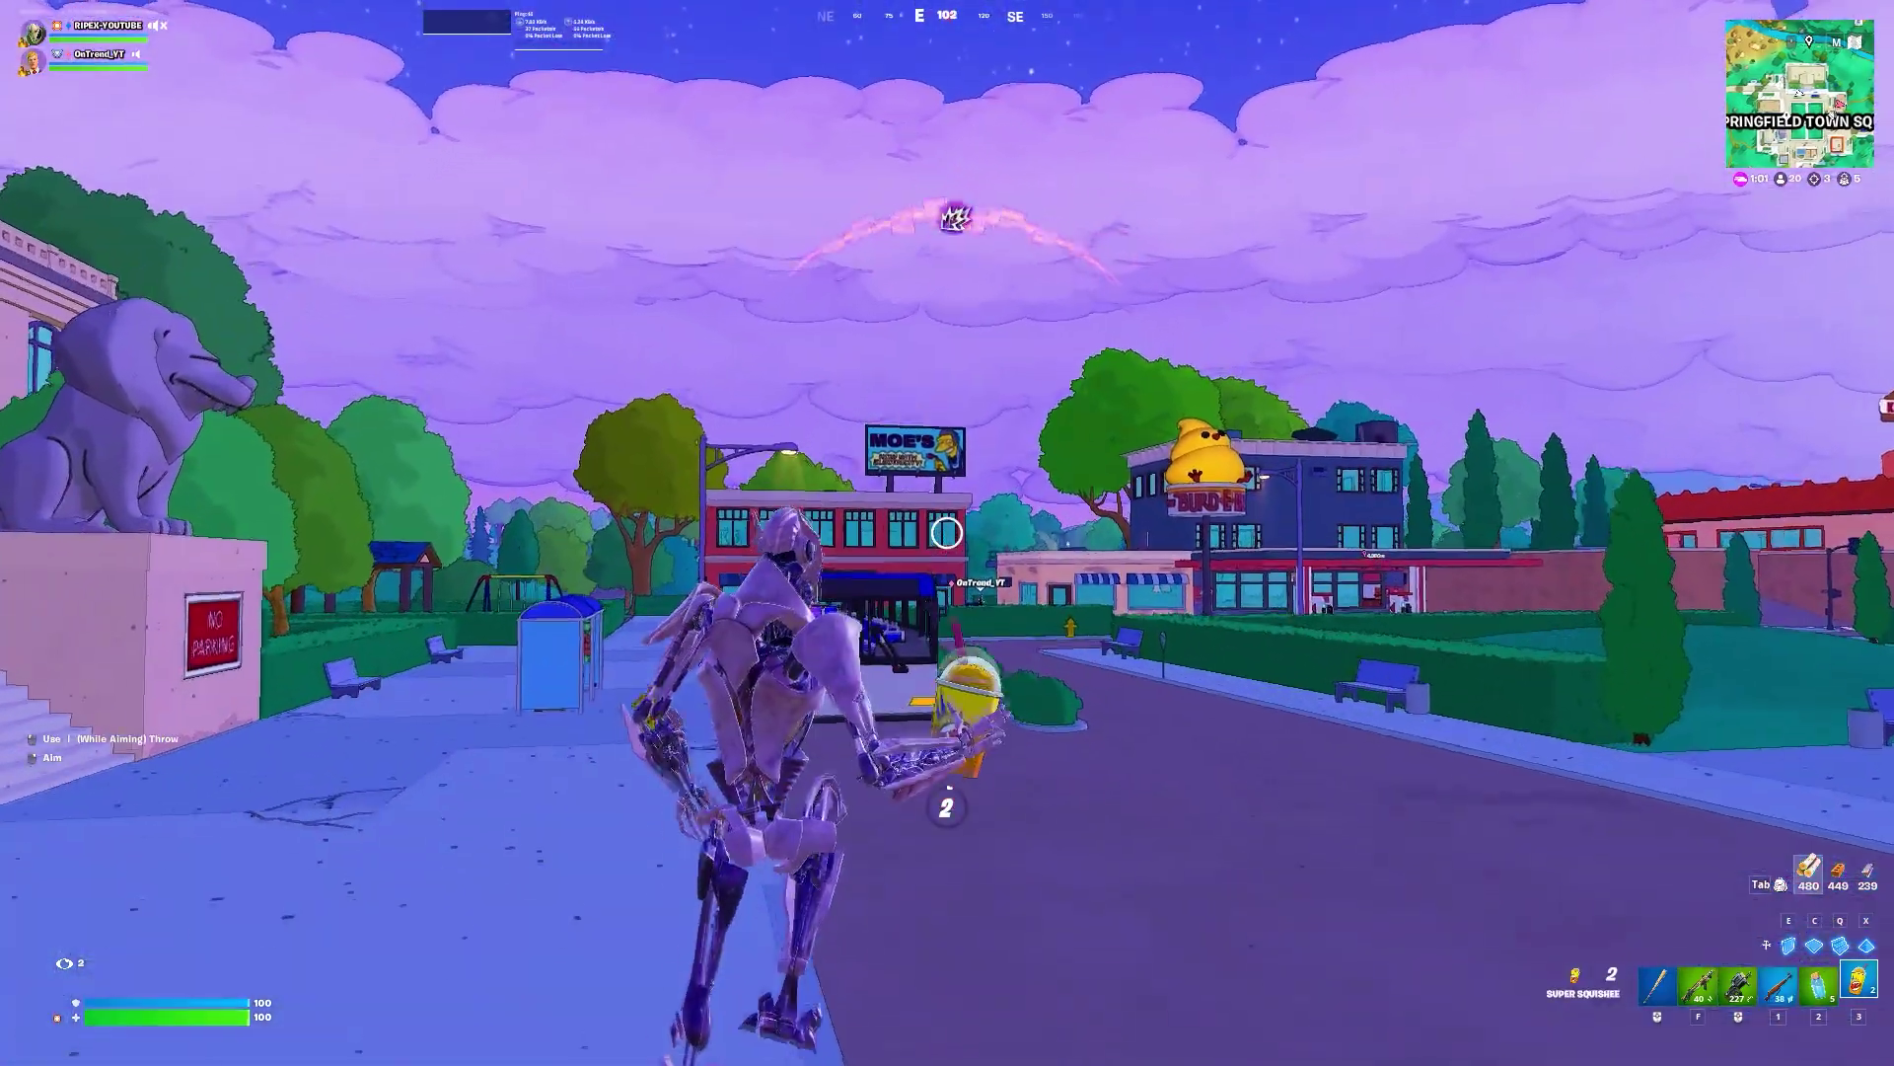
pyautogui.click(947, 533)
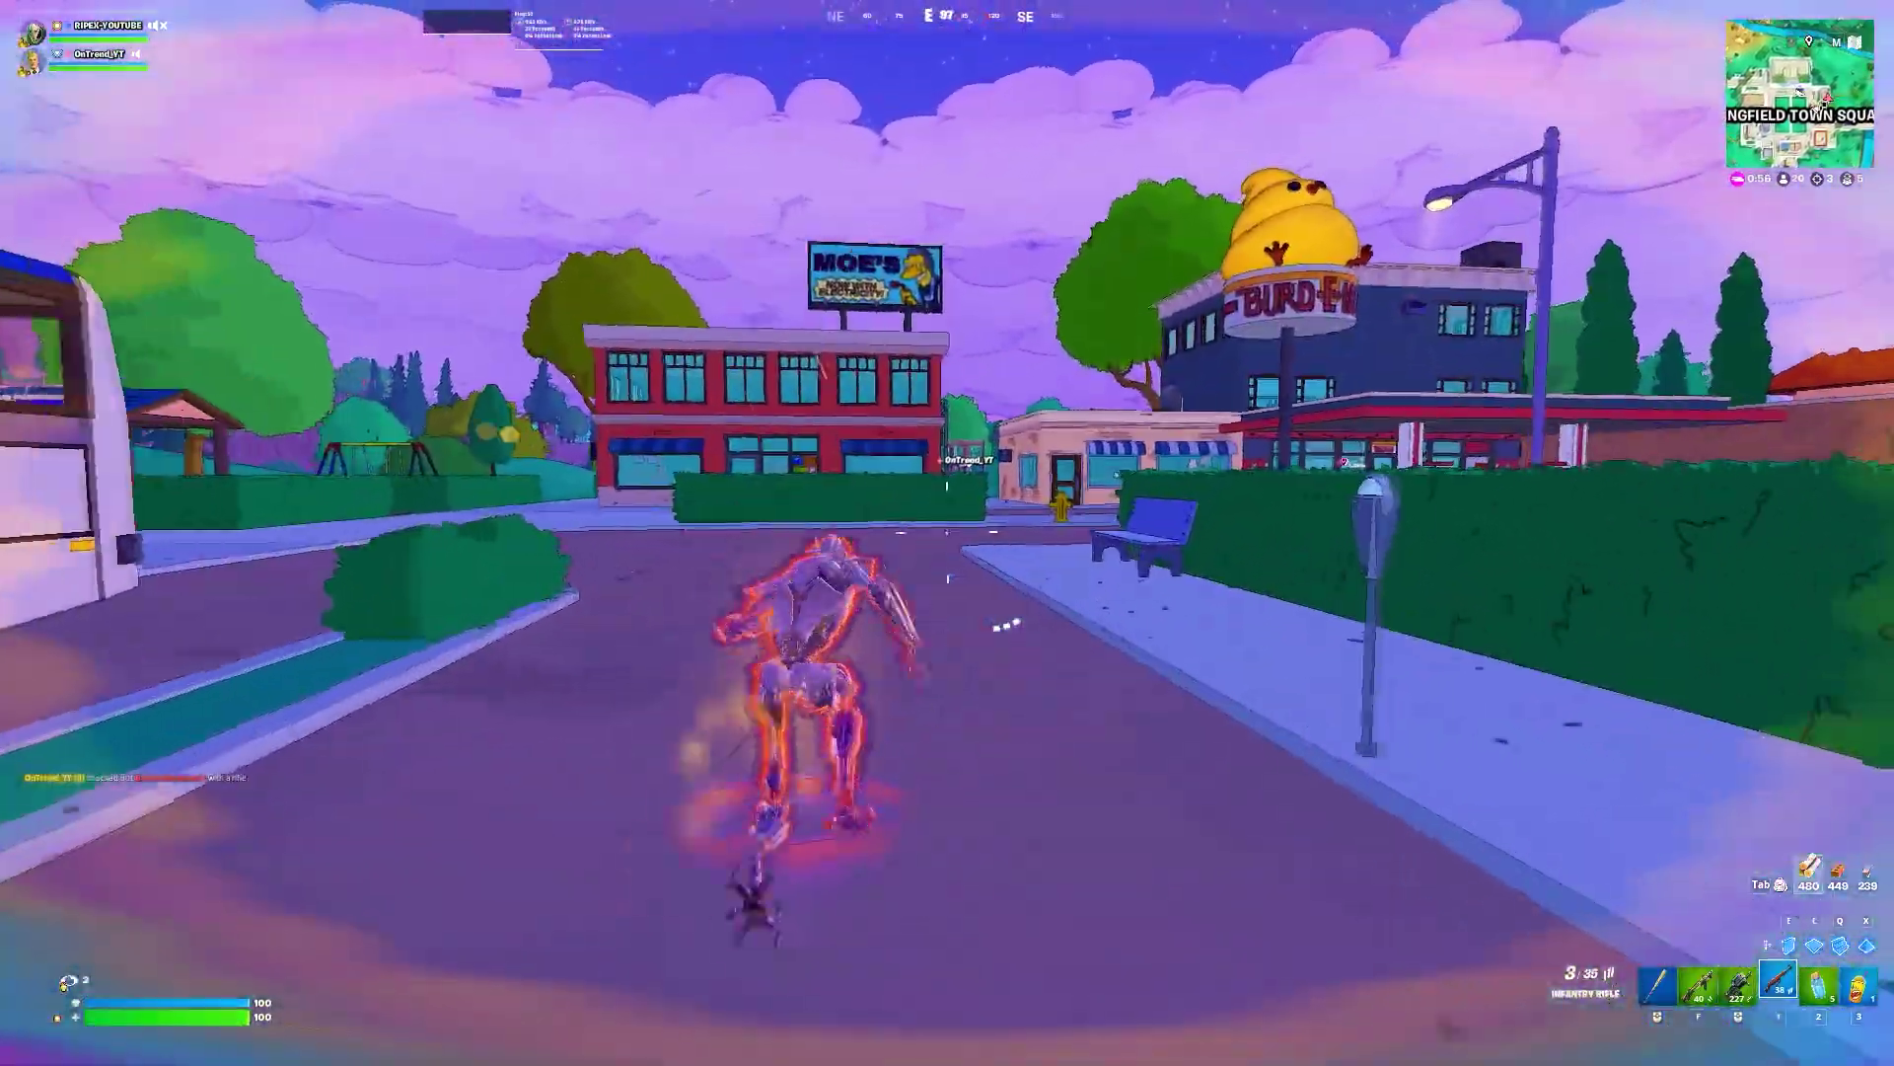
pyautogui.press('1')
pyautogui.press('w')
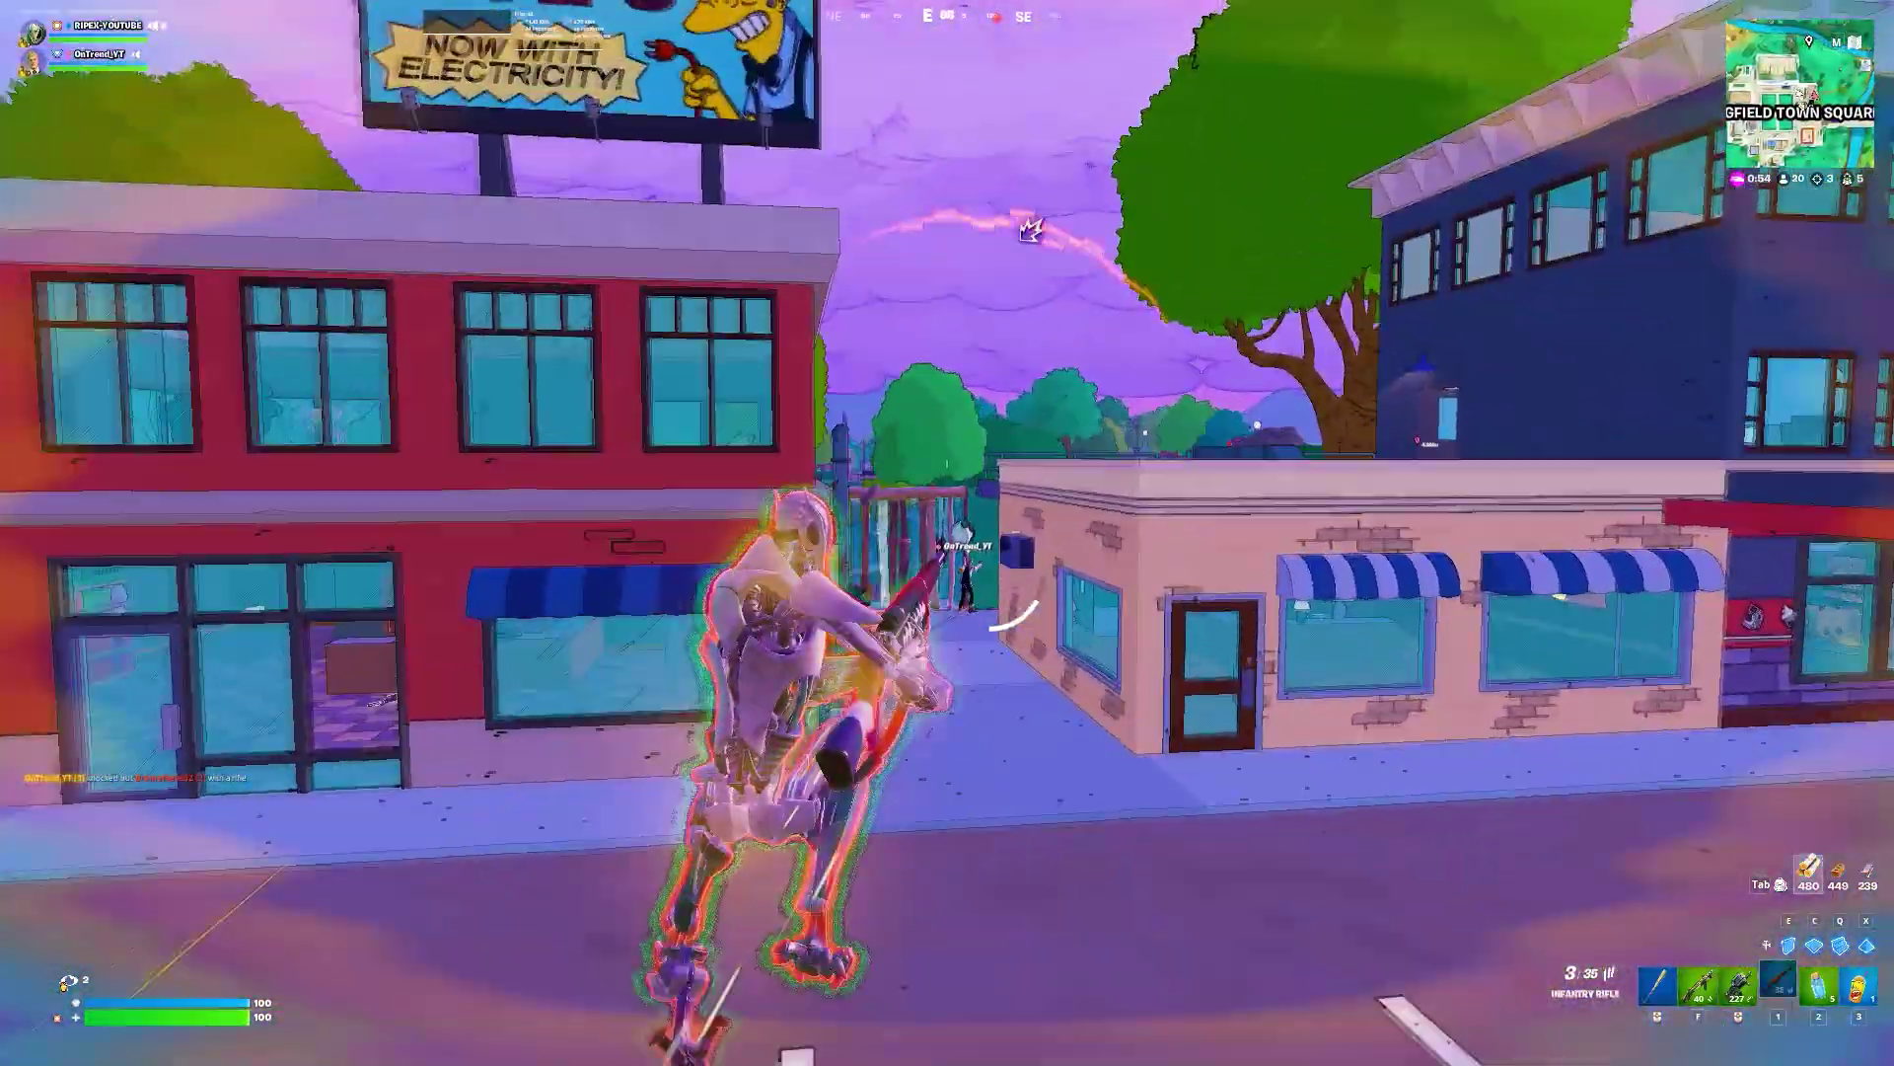
pyautogui.press('w')
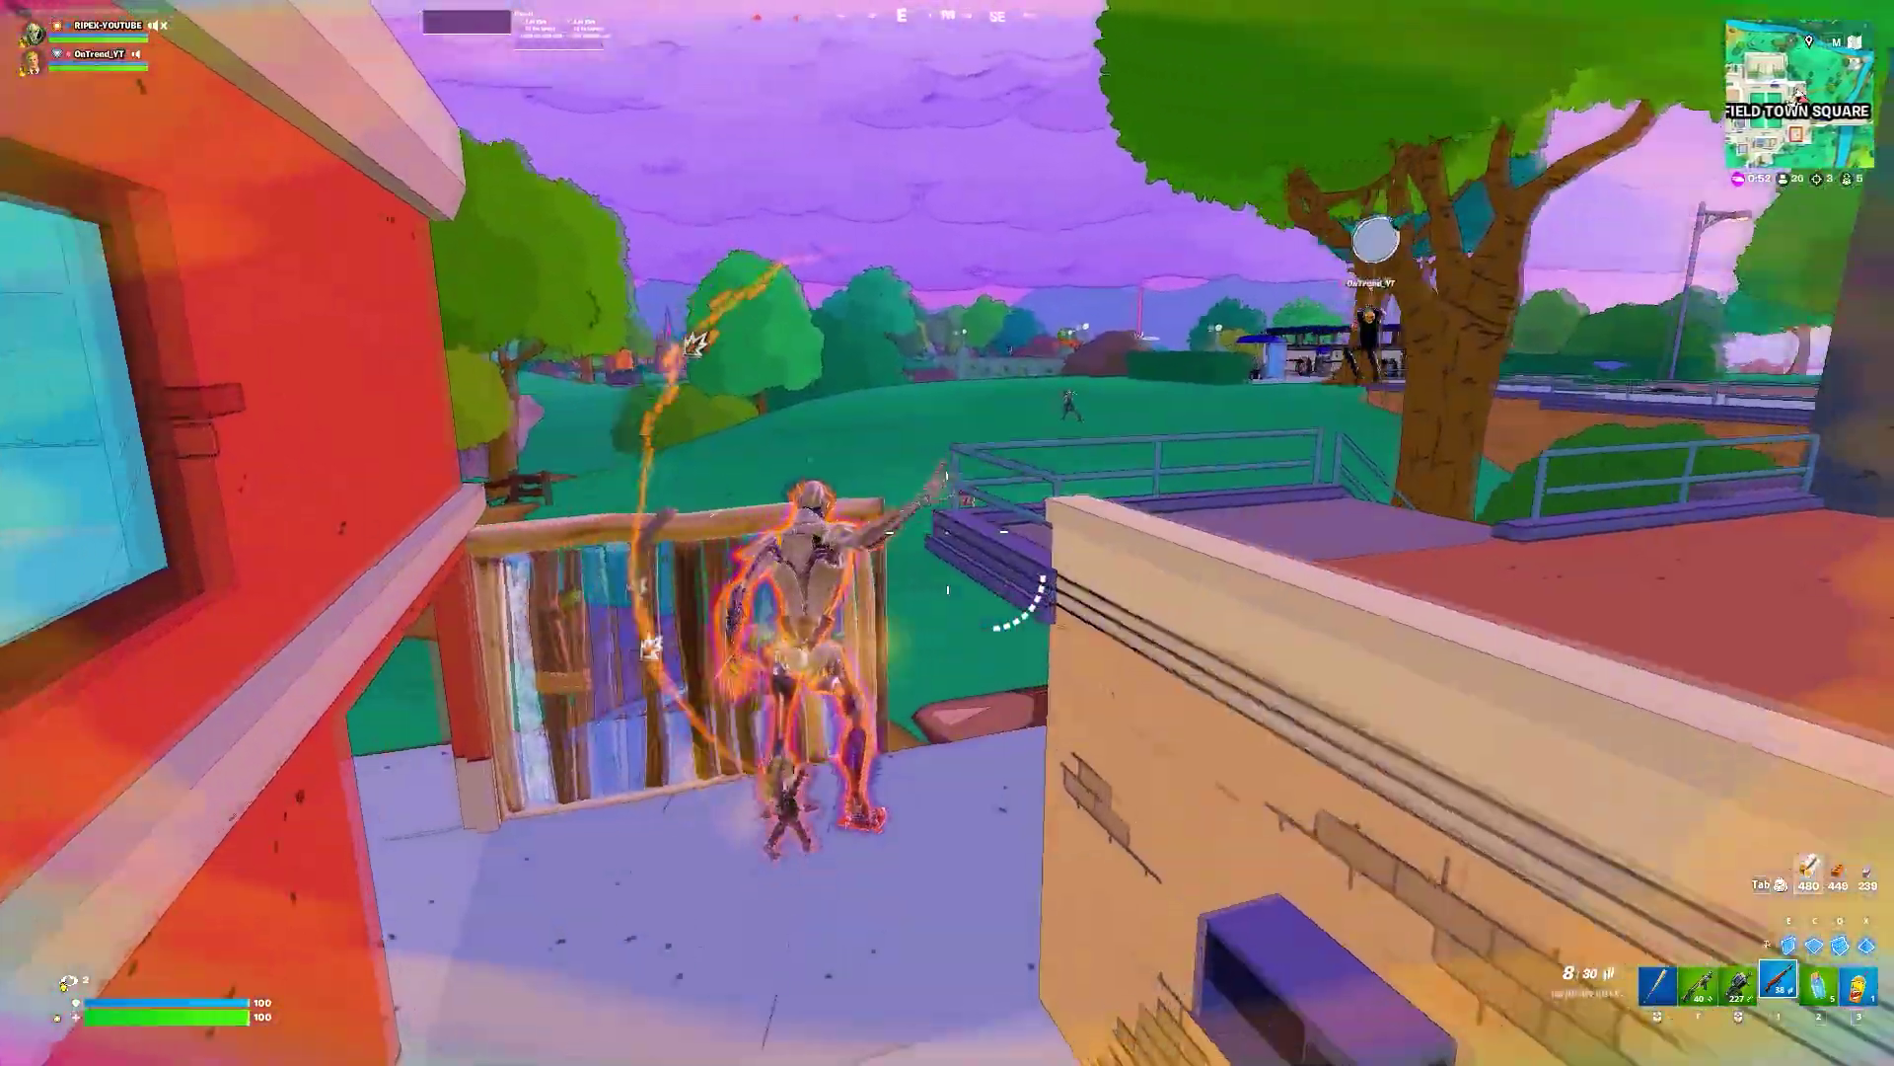
pyautogui.click(947, 533)
pyautogui.click(947, 533)
pyautogui.click(947, 533)
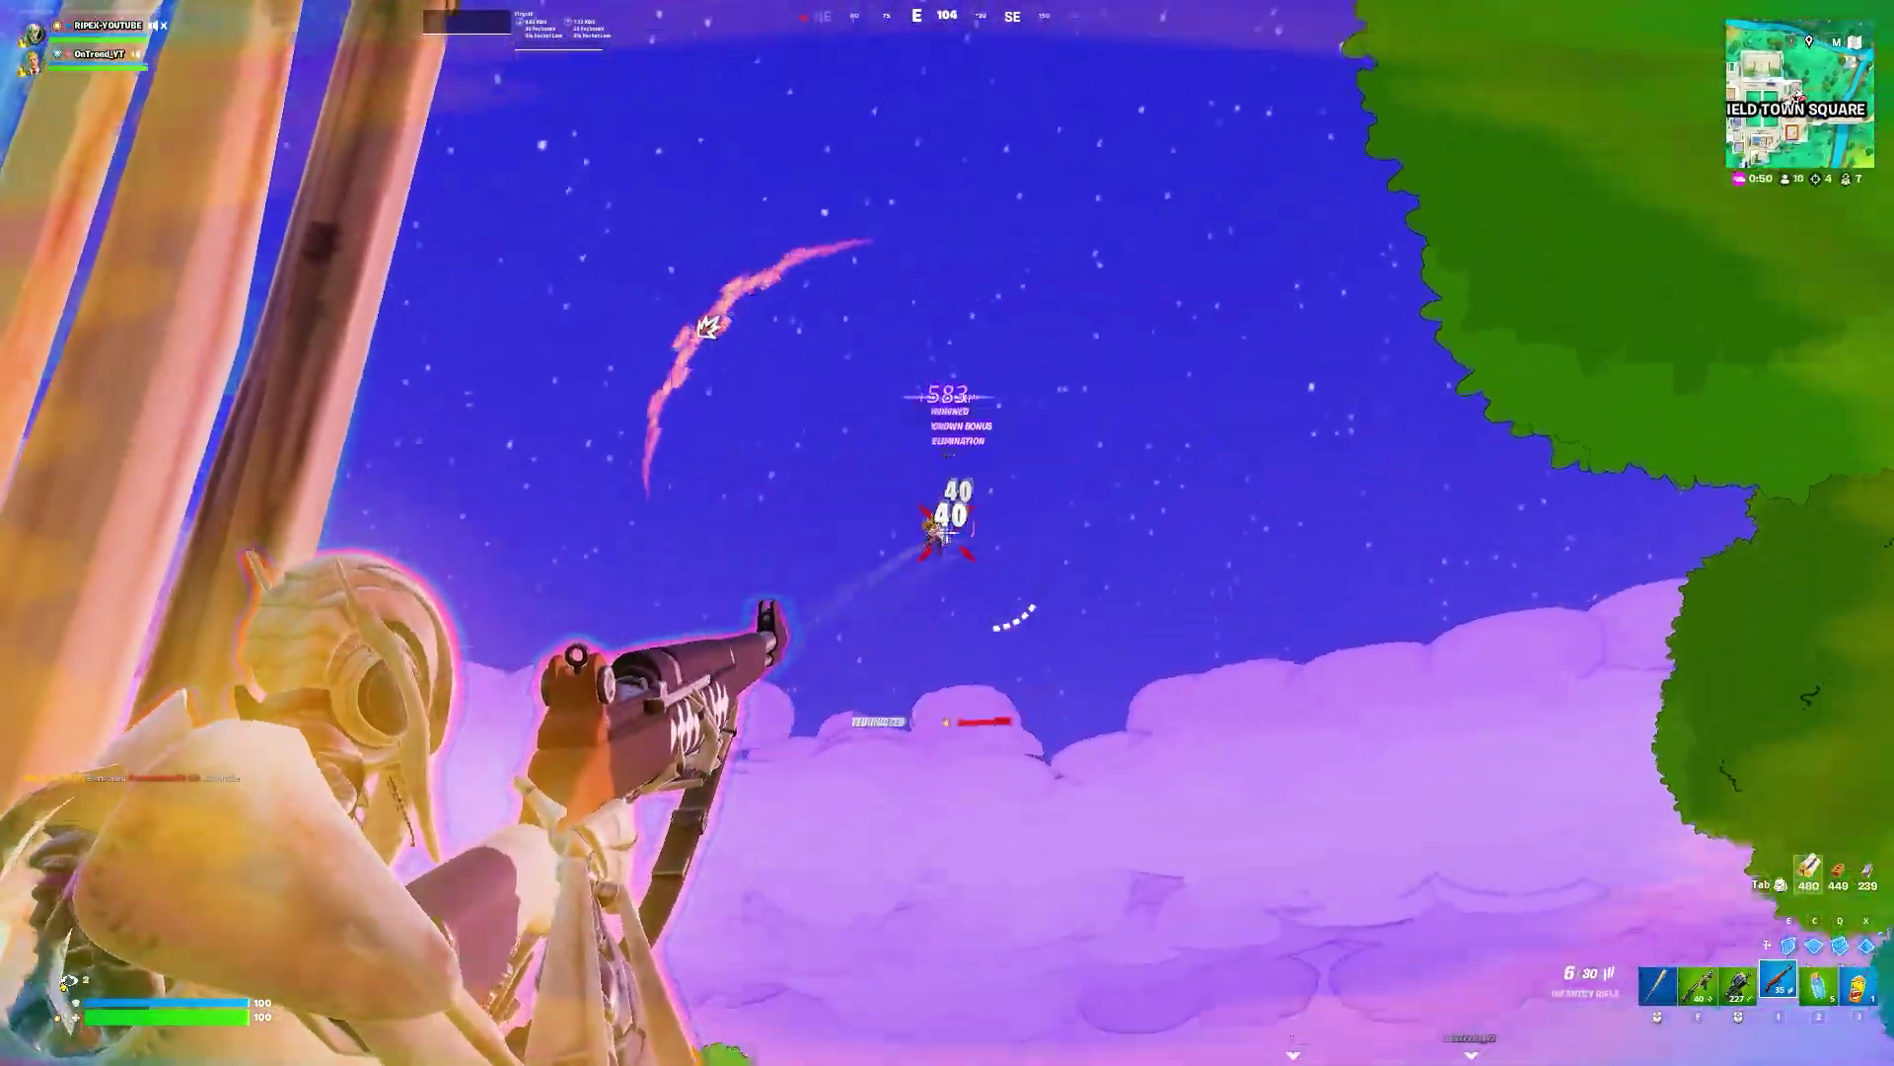
pyautogui.press('w')
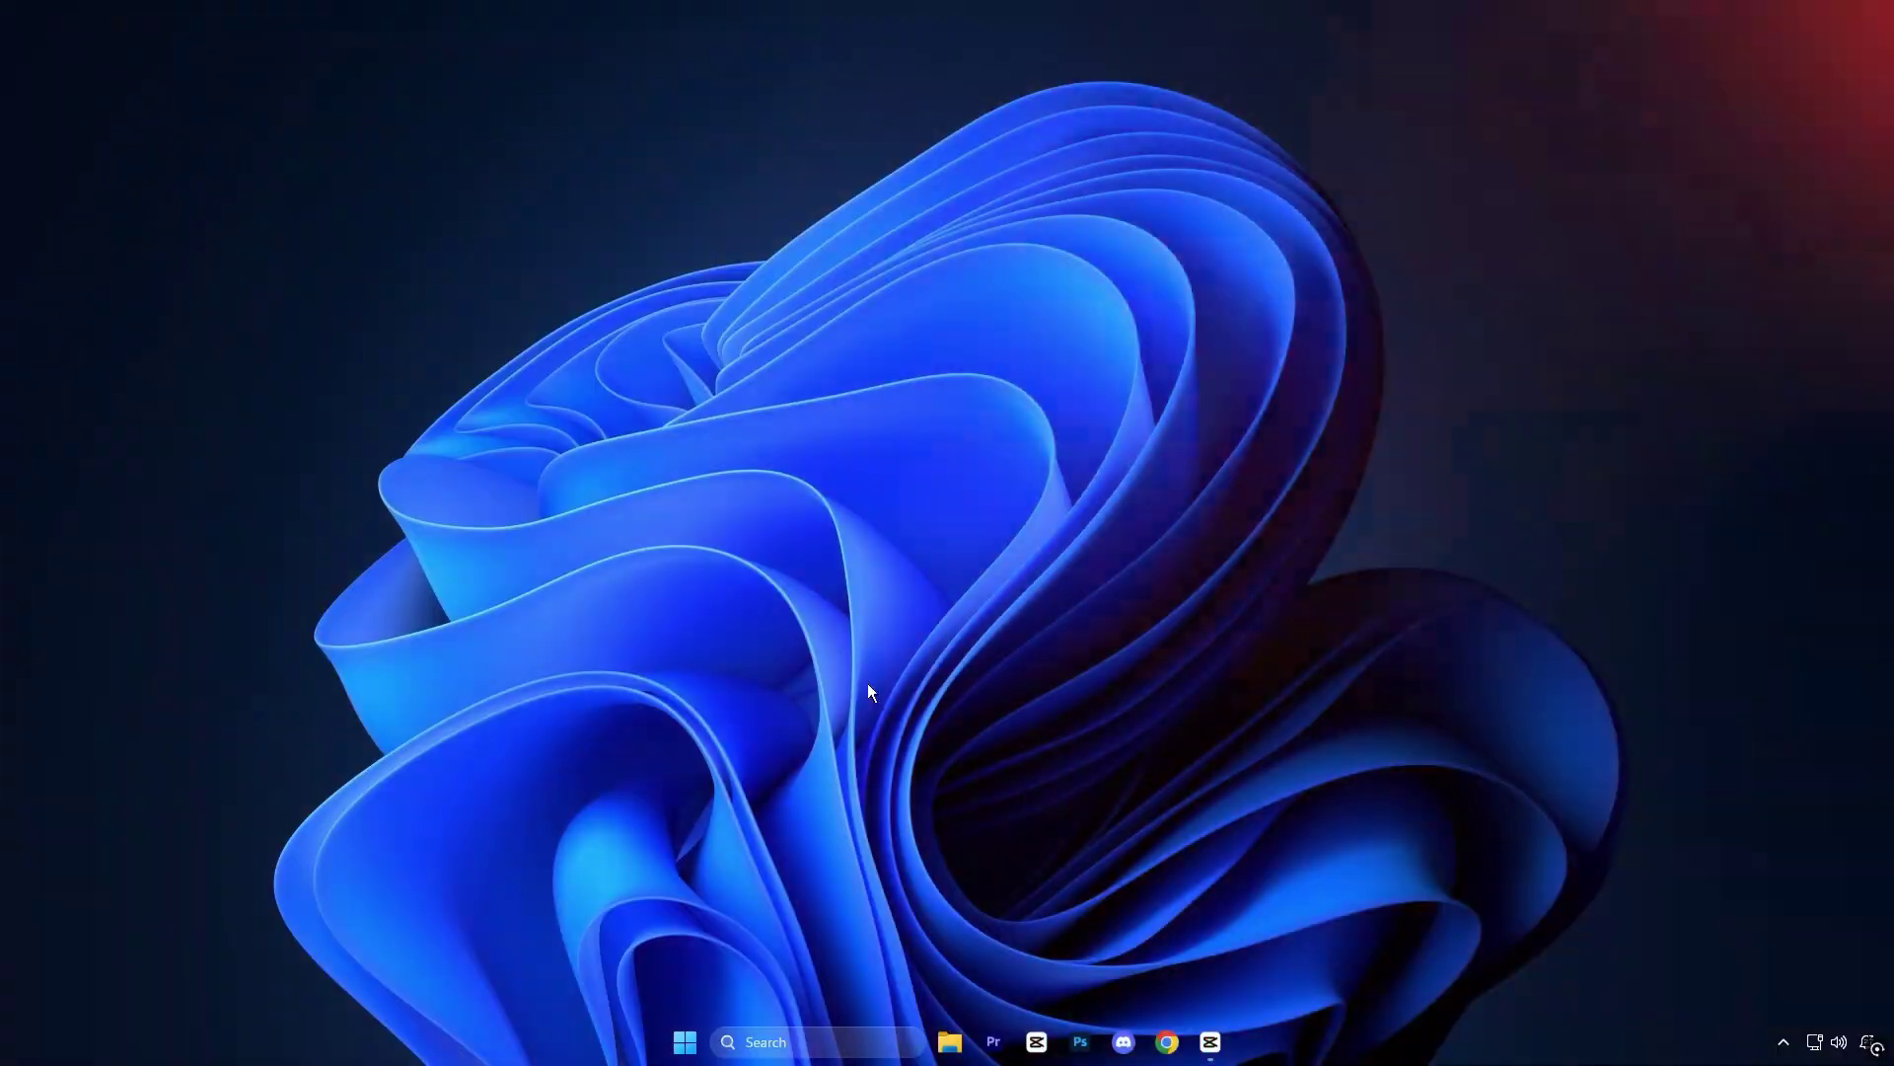
# Step: Search Windows for Registry Editor, run it as administrator and allow it to make changes
pyautogui.click(772, 1042)
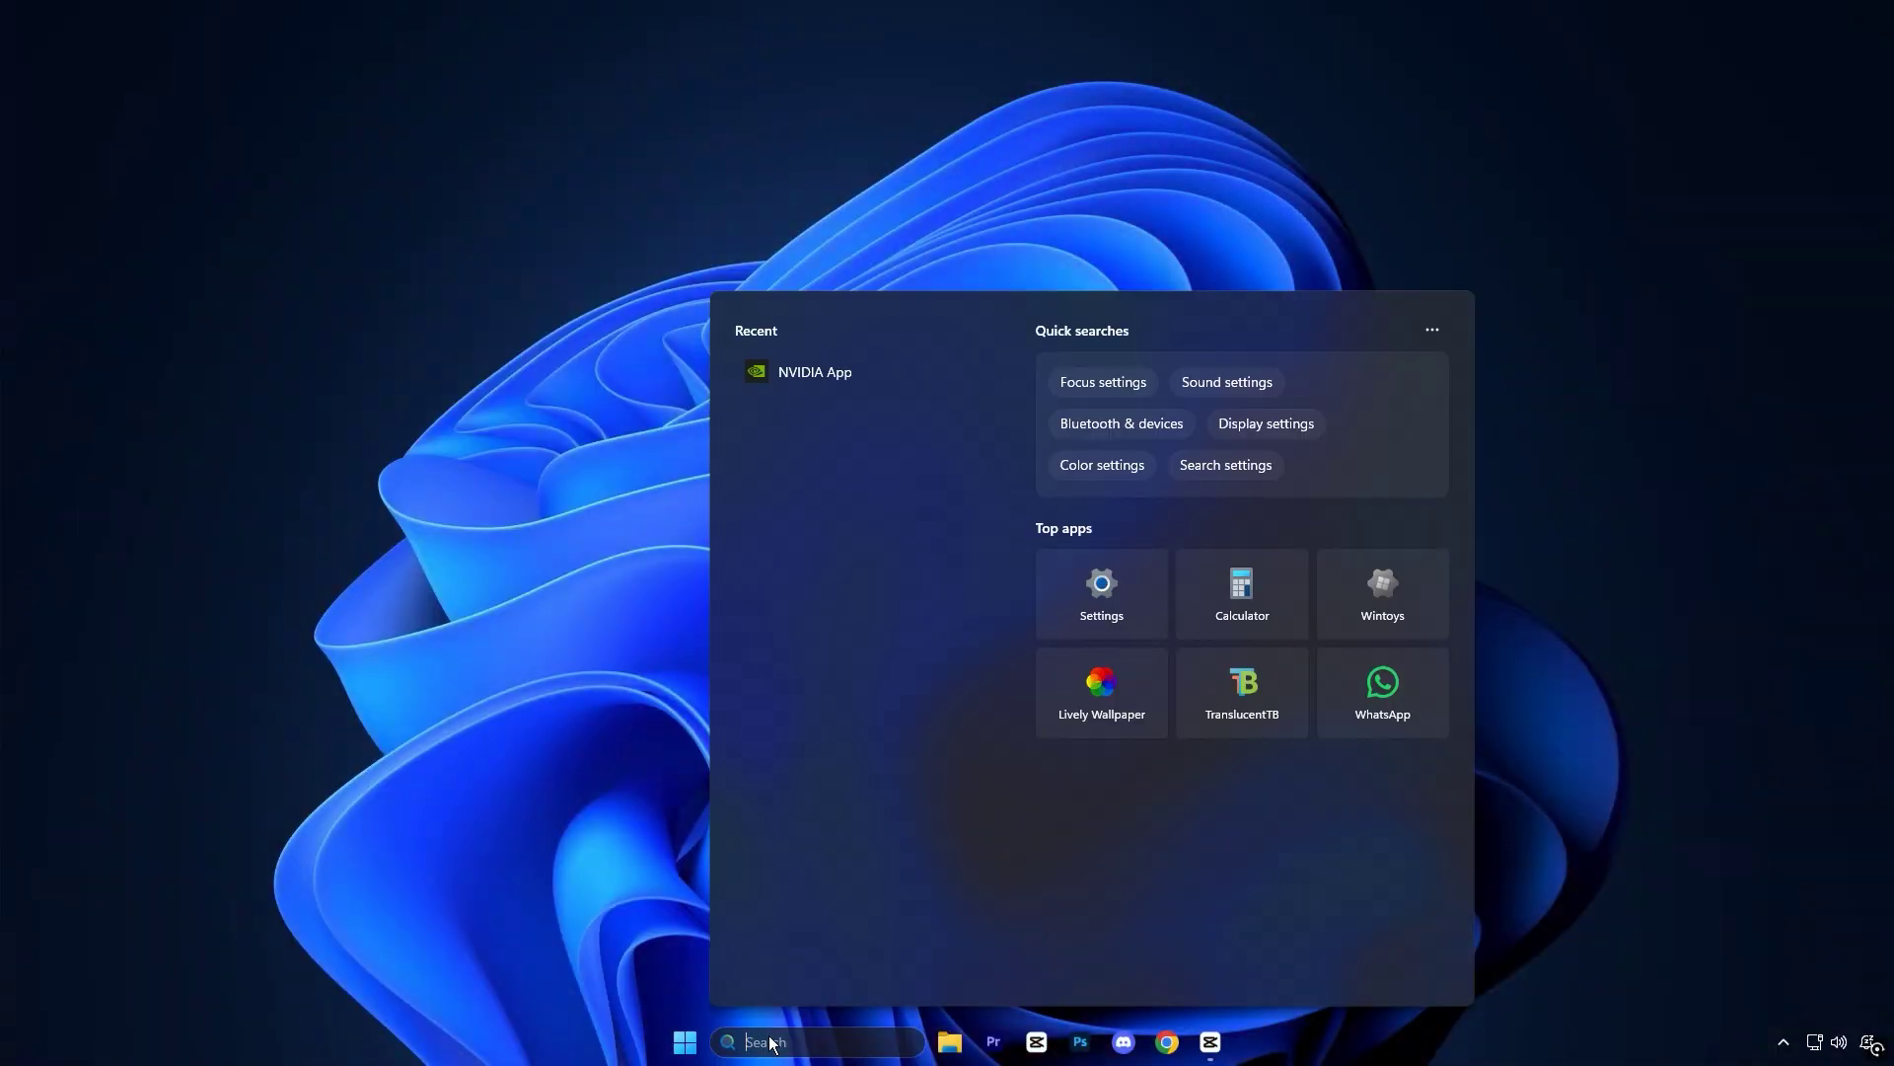
pyautogui.write('registry Editor')
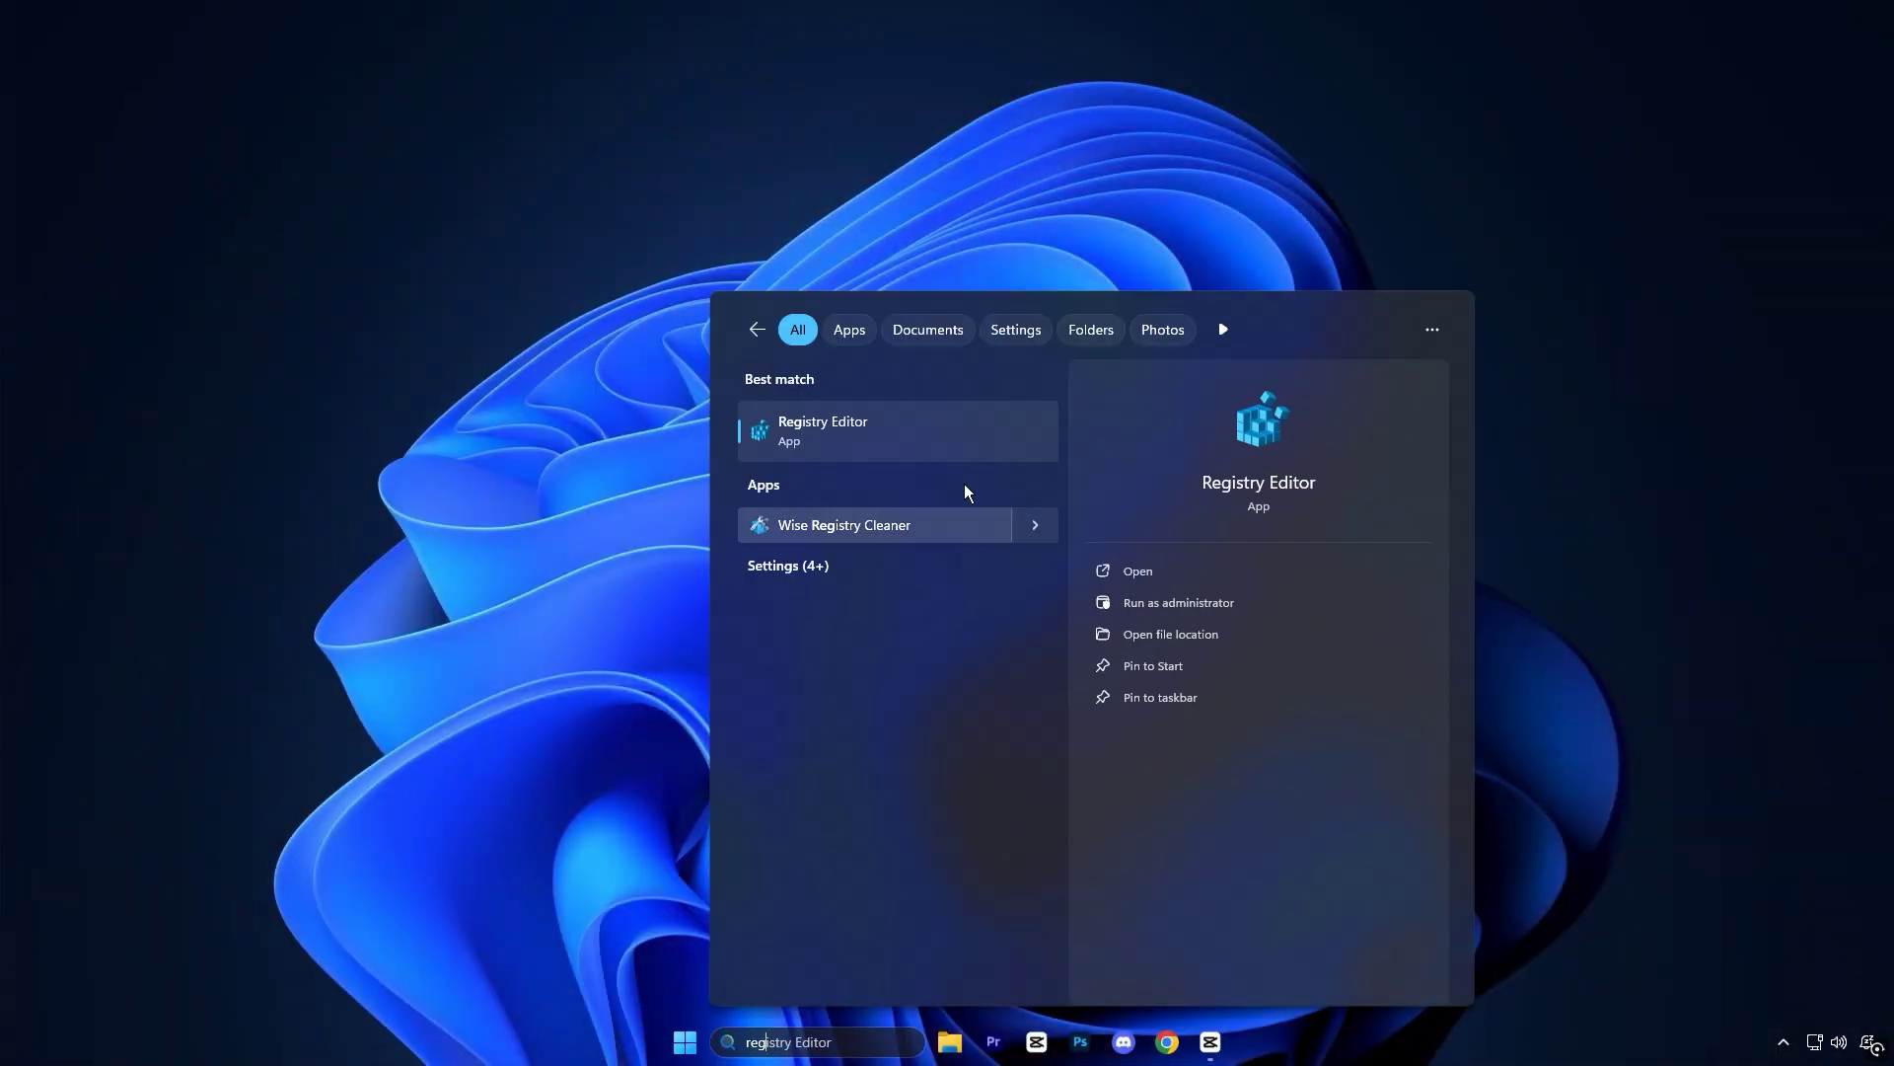
pyautogui.rightClick(844, 422)
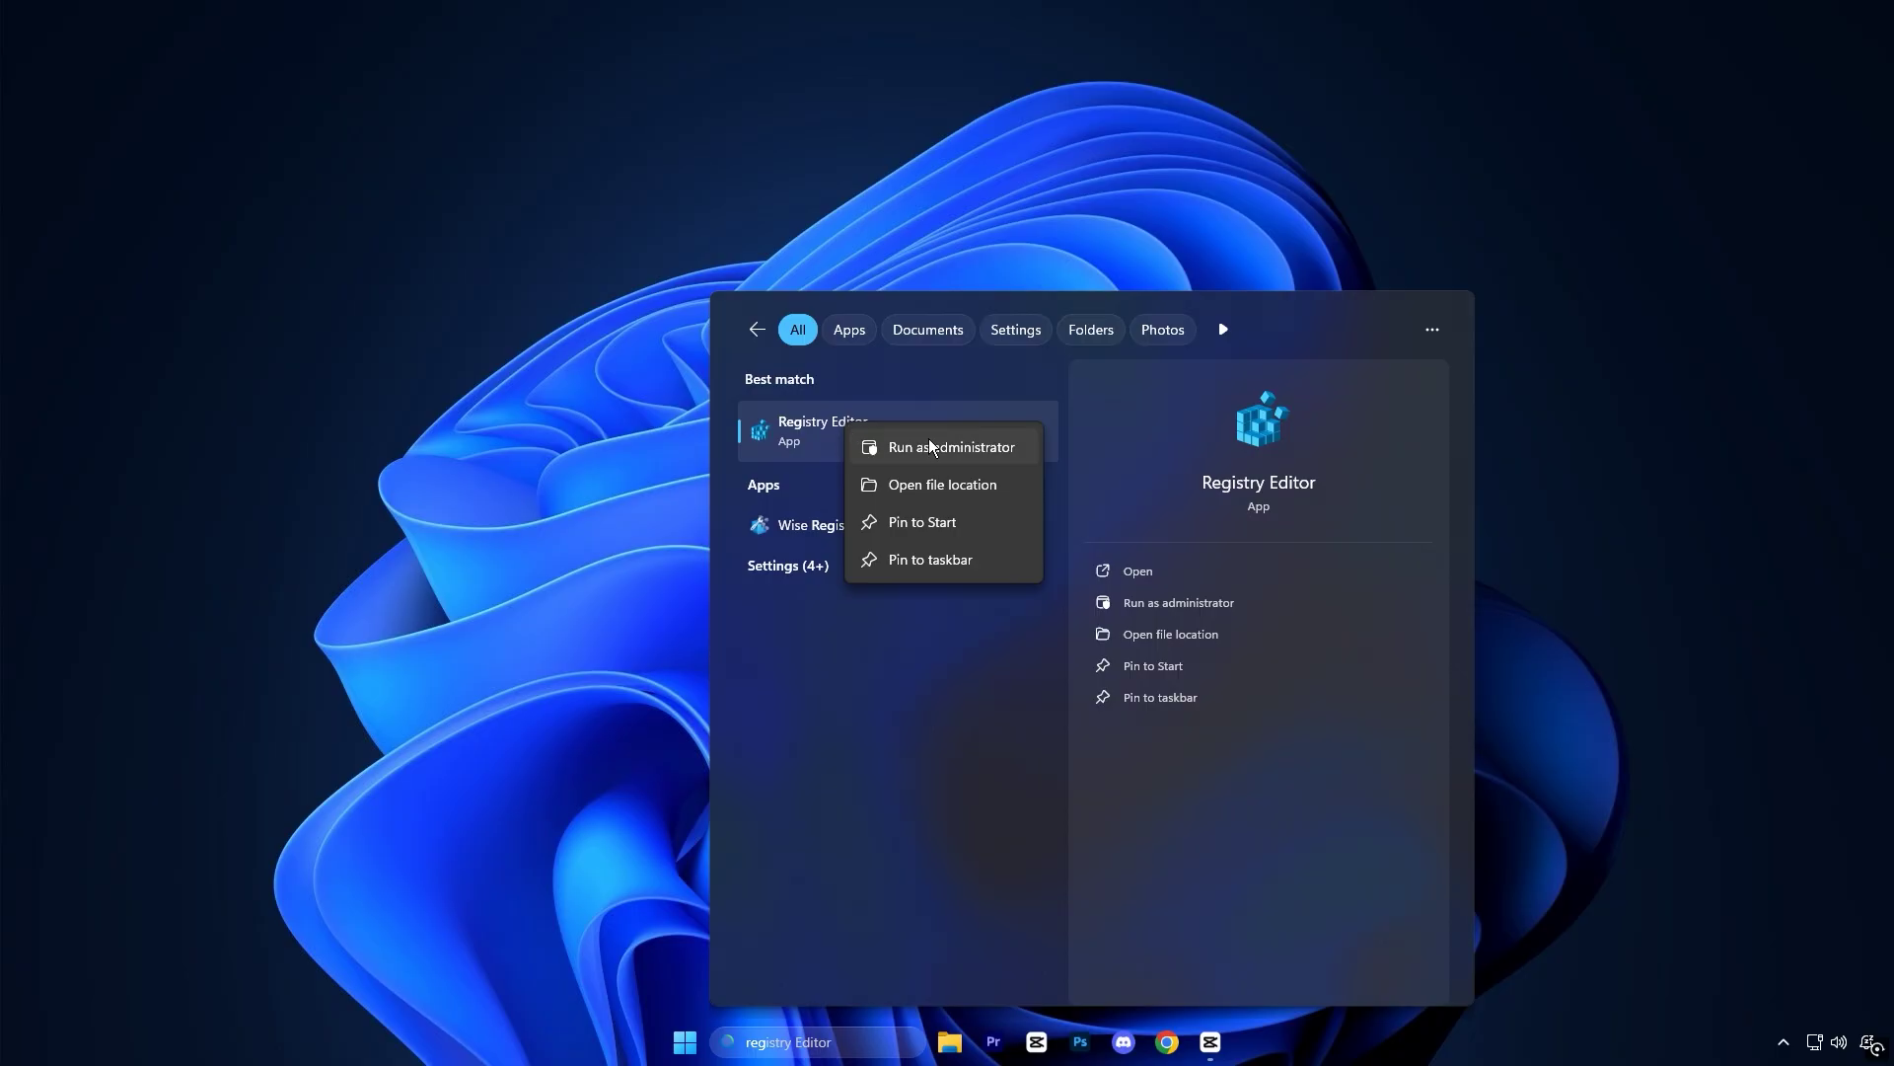
pyautogui.click(927, 439)
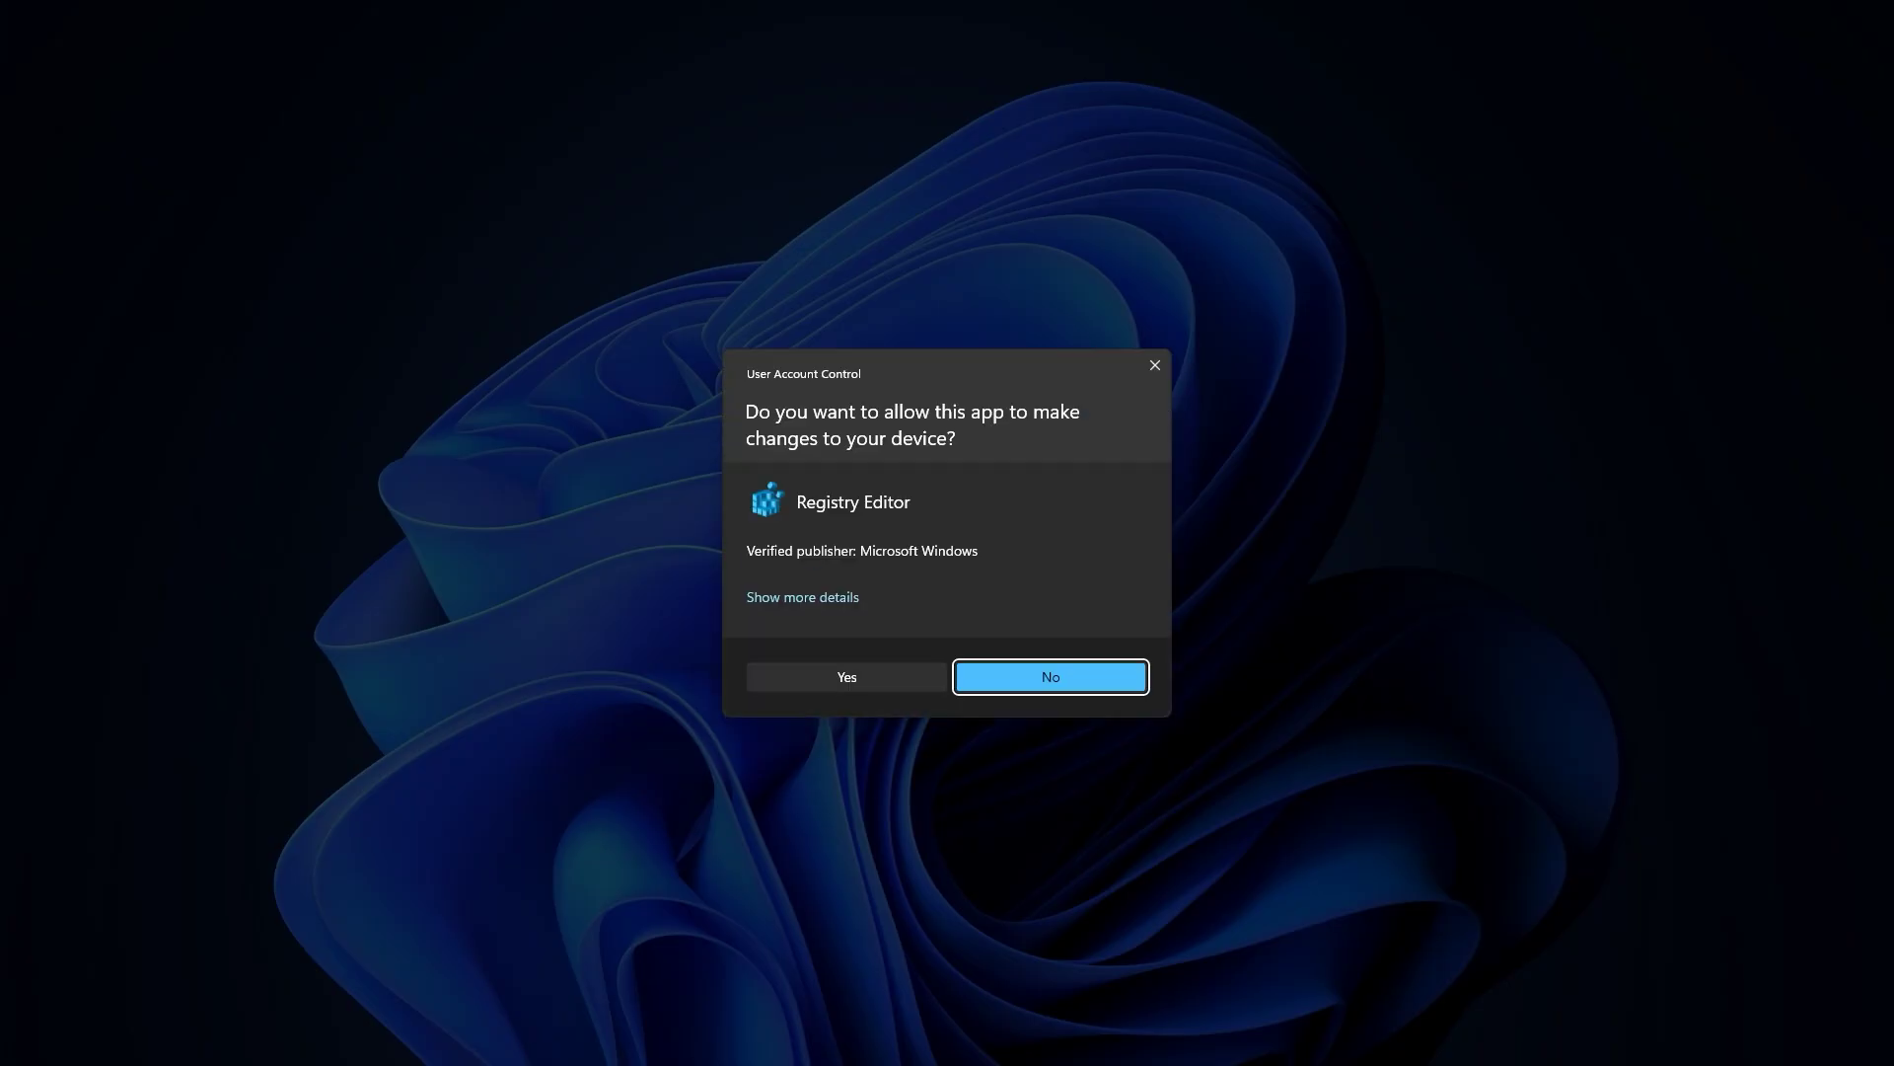
pyautogui.click(872, 677)
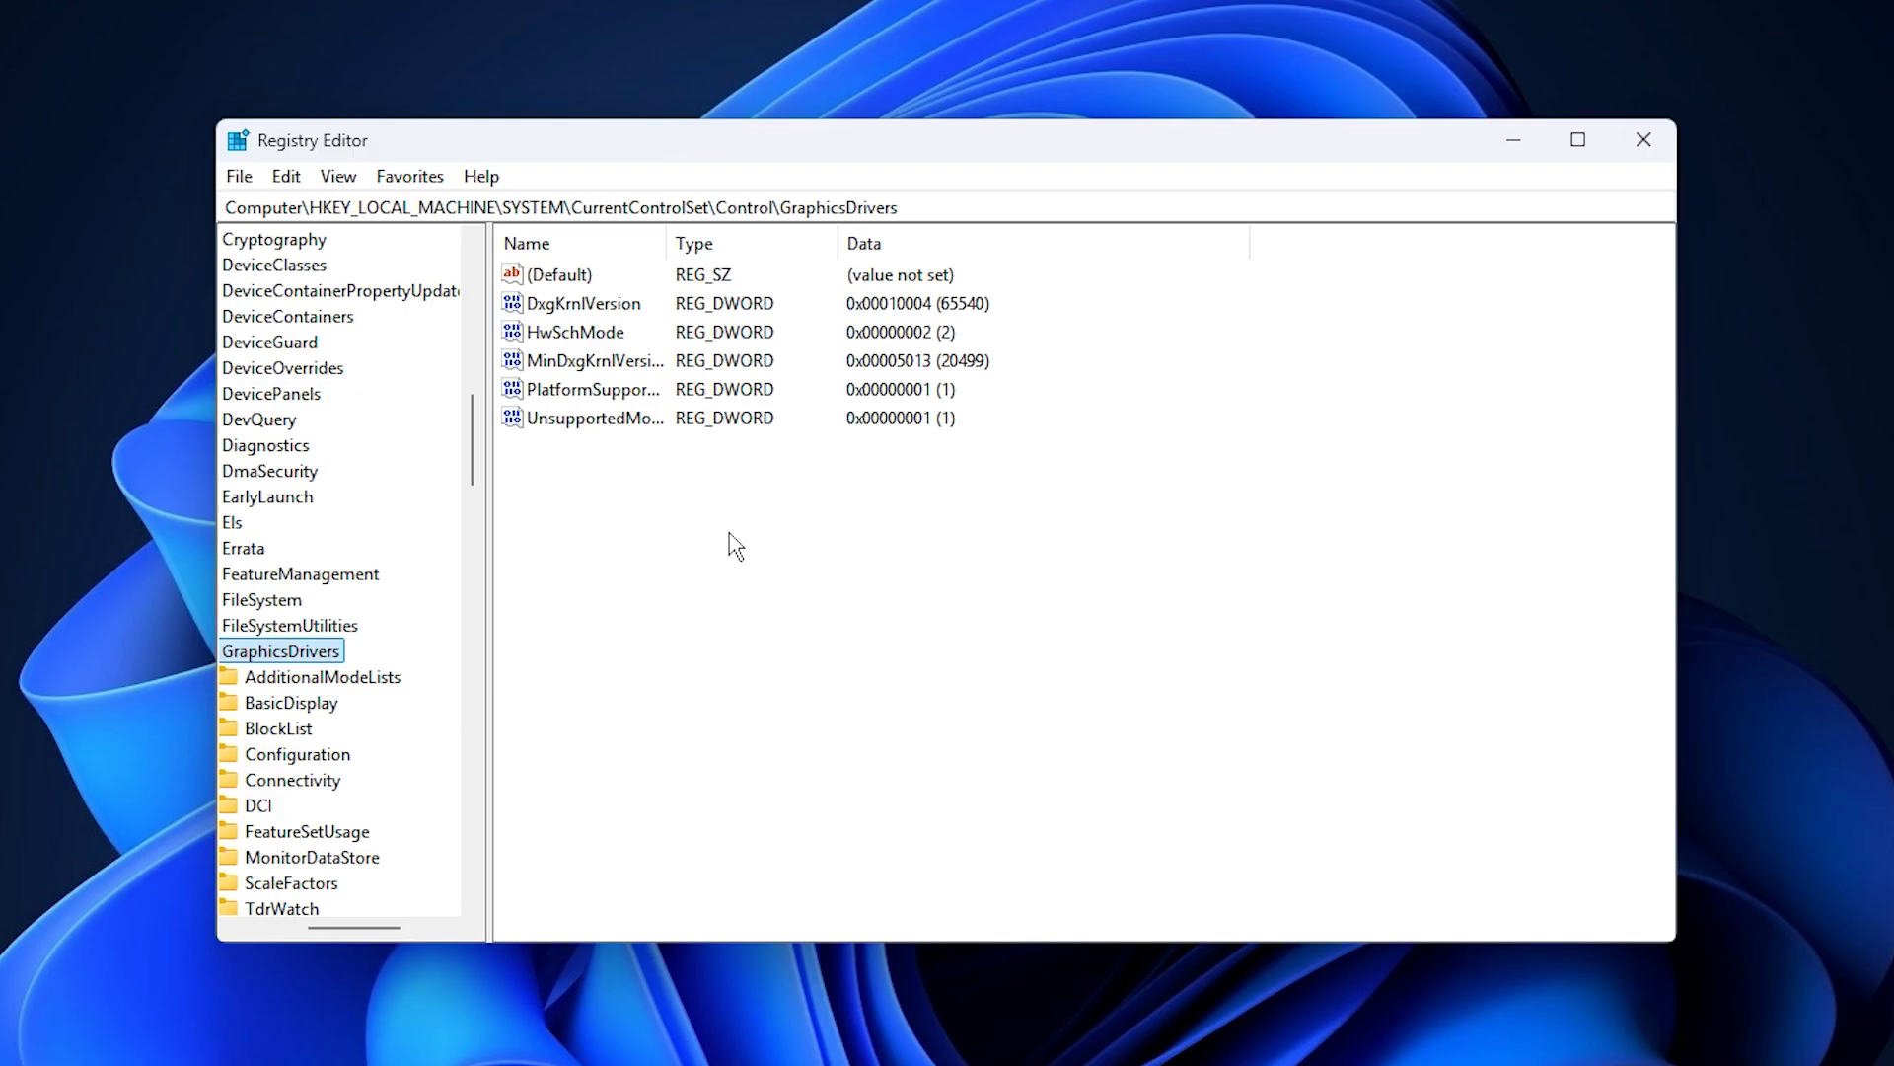
# Step: Check the full path of the GraphicsDrivers key and look at the new DWORD (32-bit) value option without creating one
pyautogui.click(951, 206)
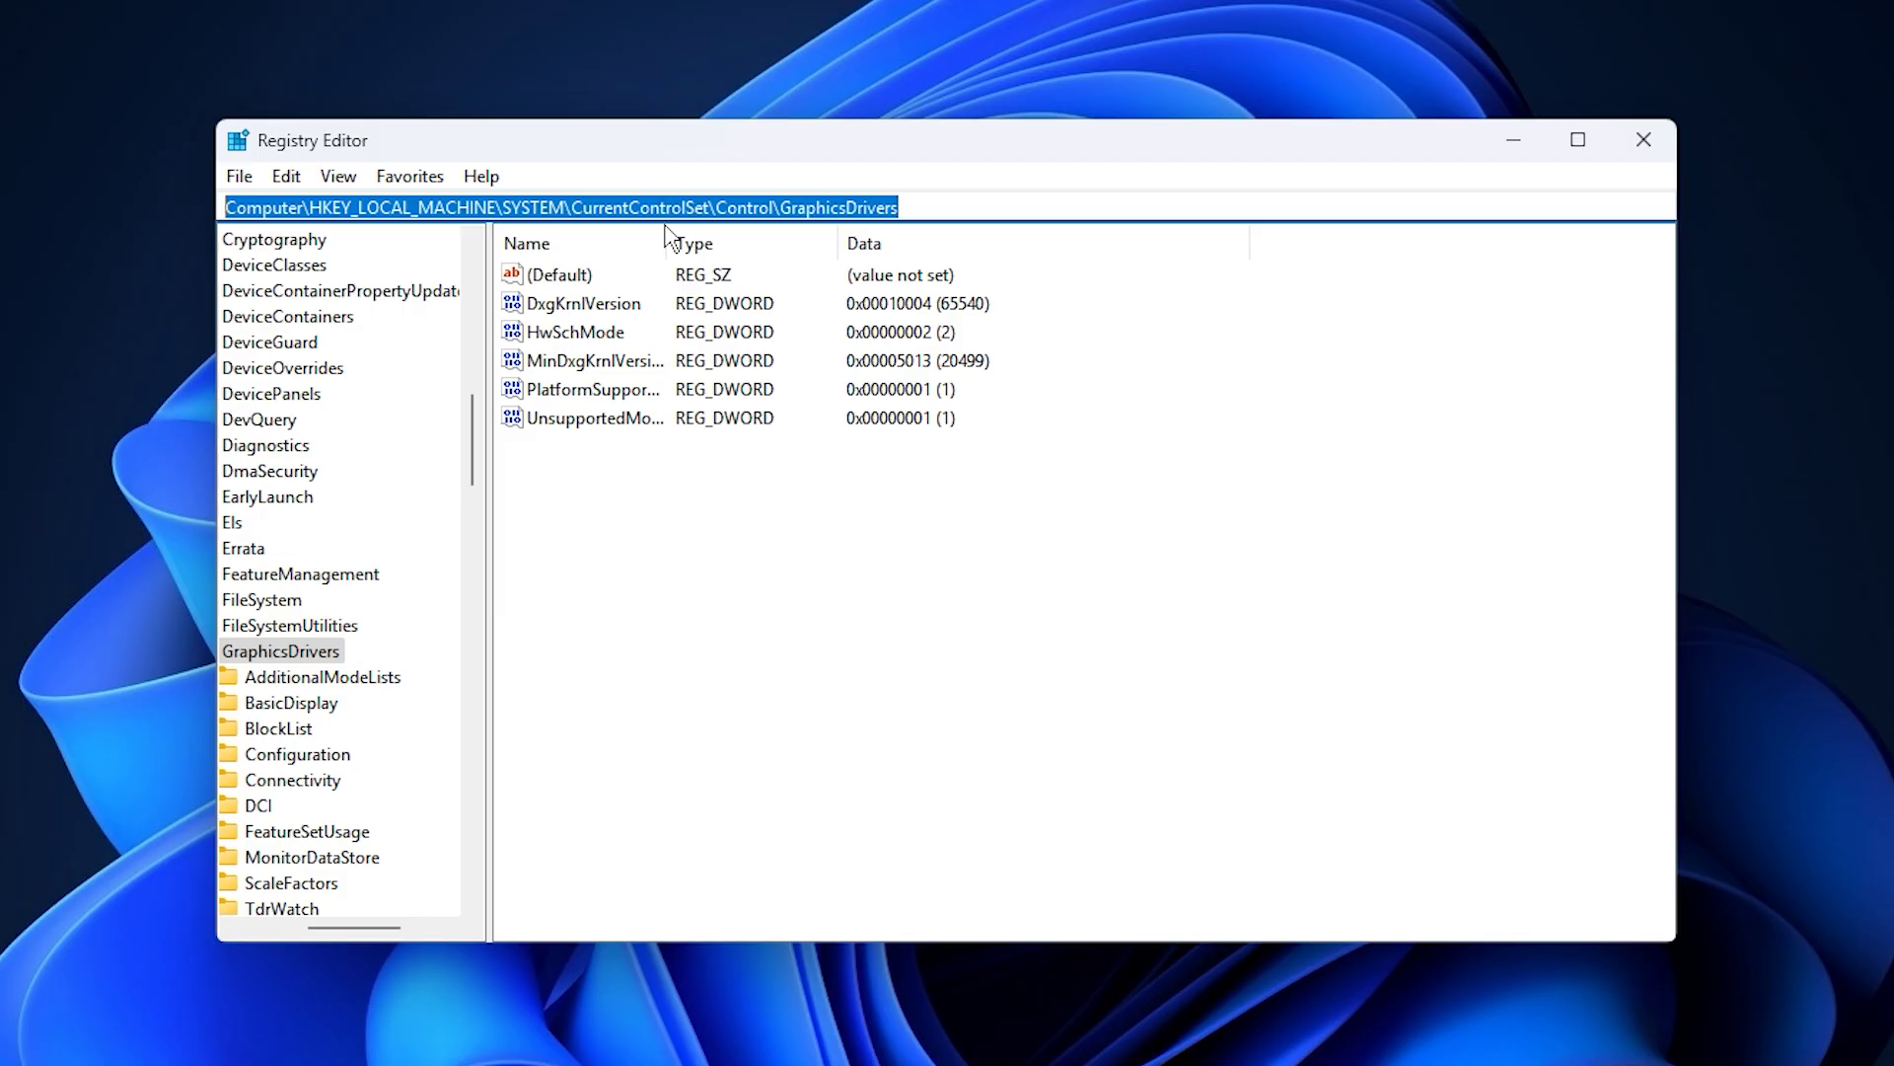
pyautogui.click(716, 529)
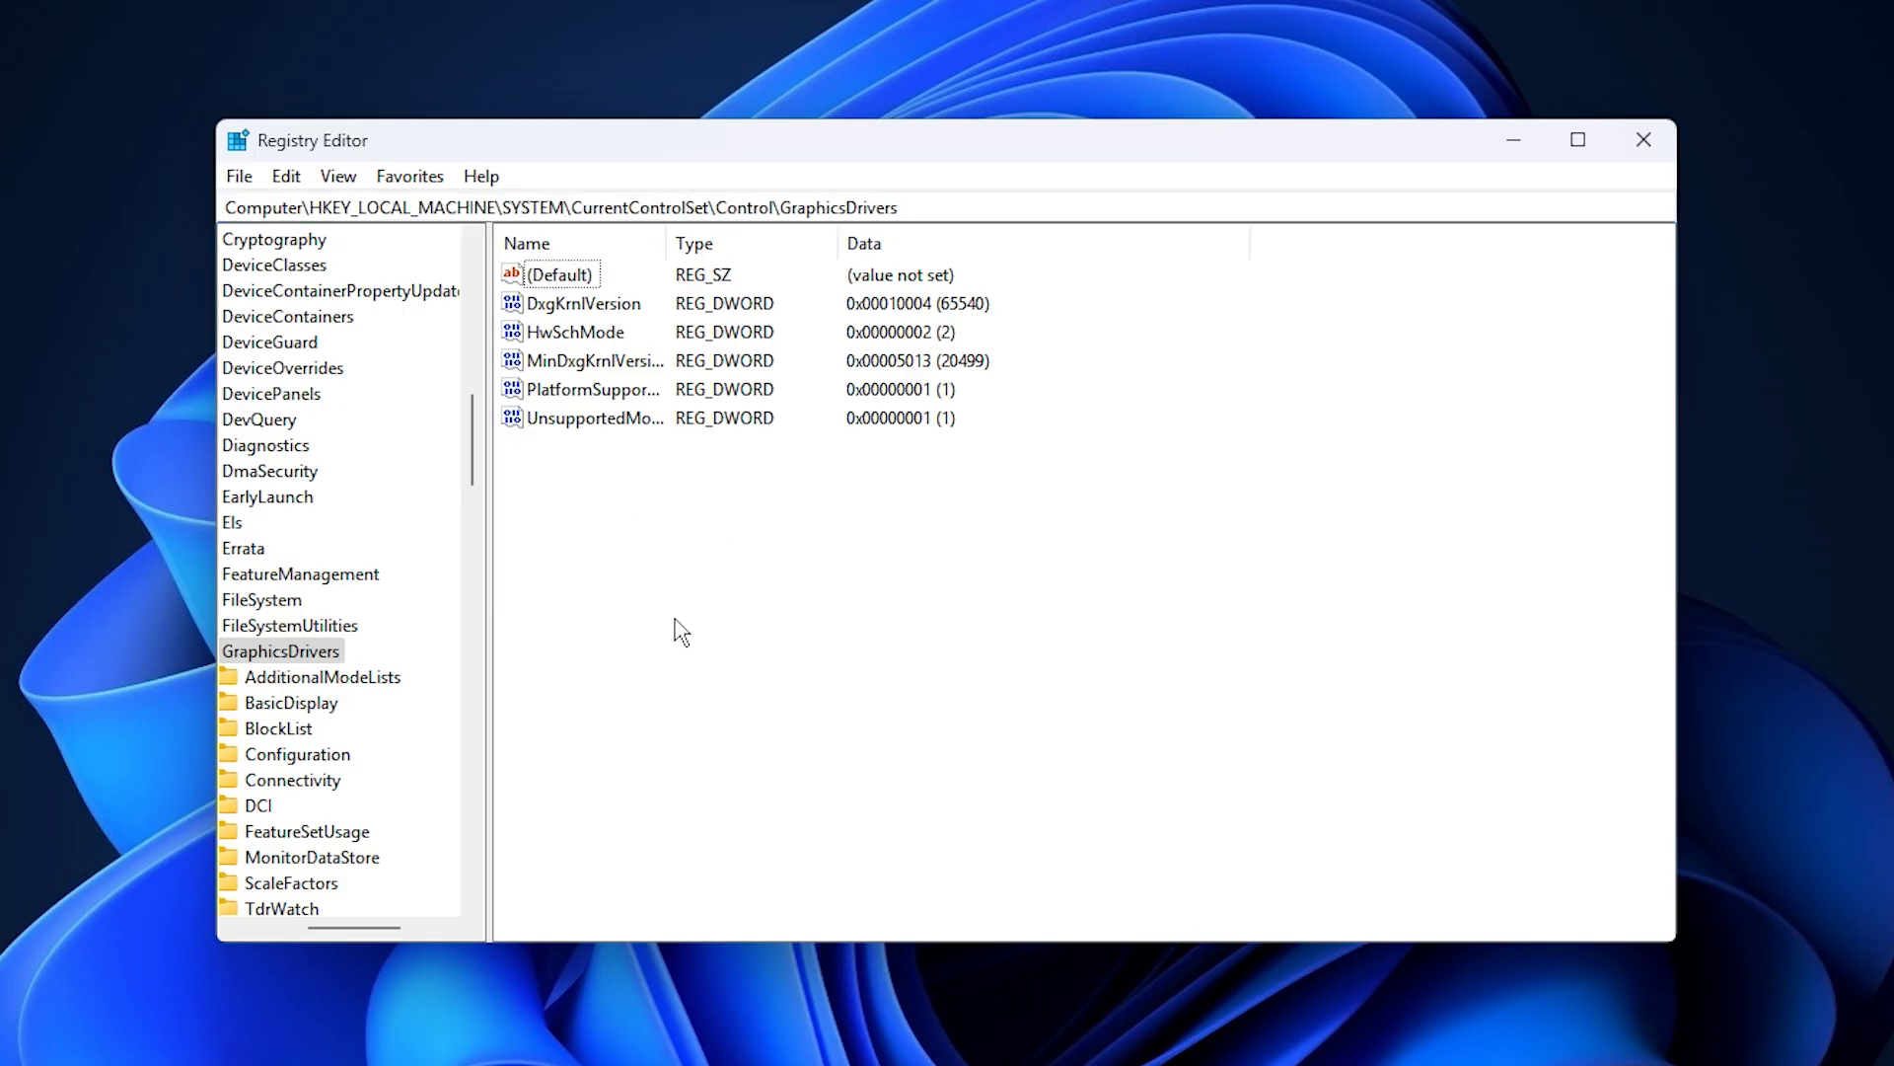
pyautogui.rightClick(773, 491)
pyautogui.moveTo(883, 515)
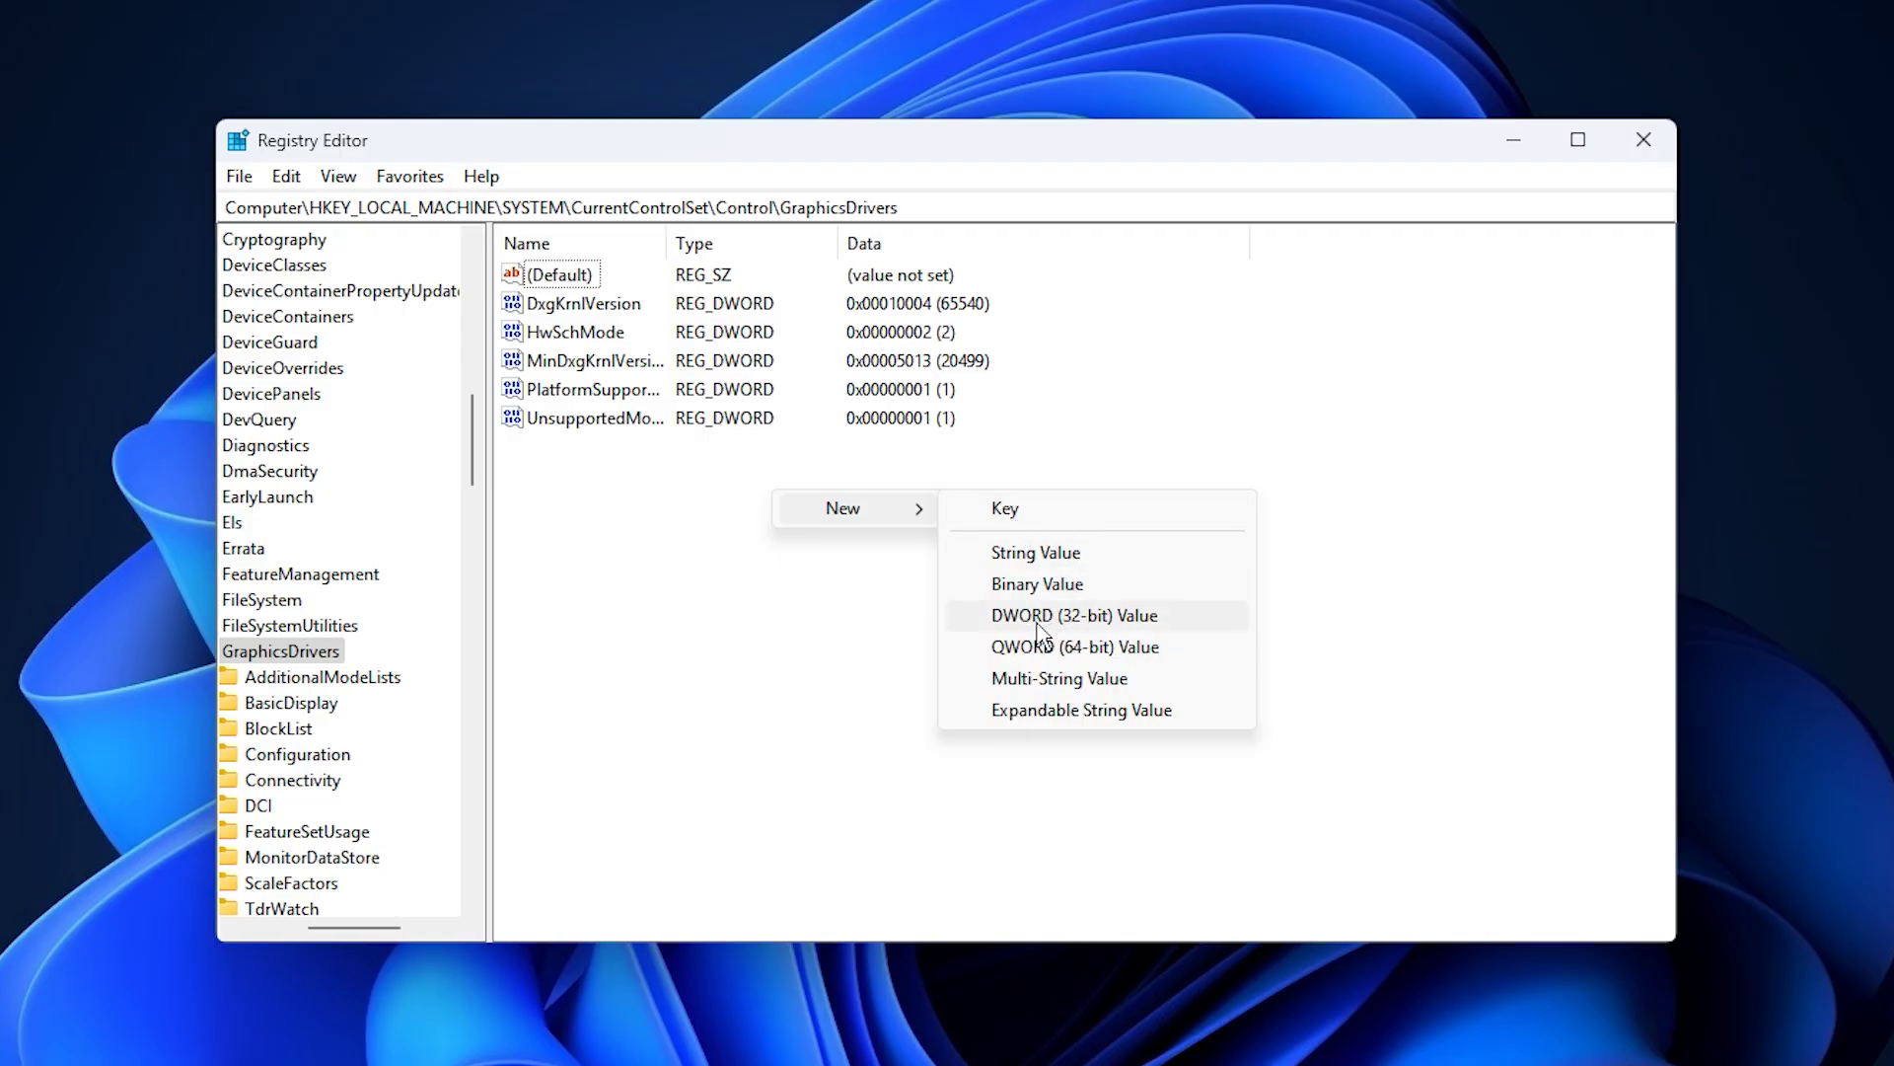
pyautogui.click(666, 543)
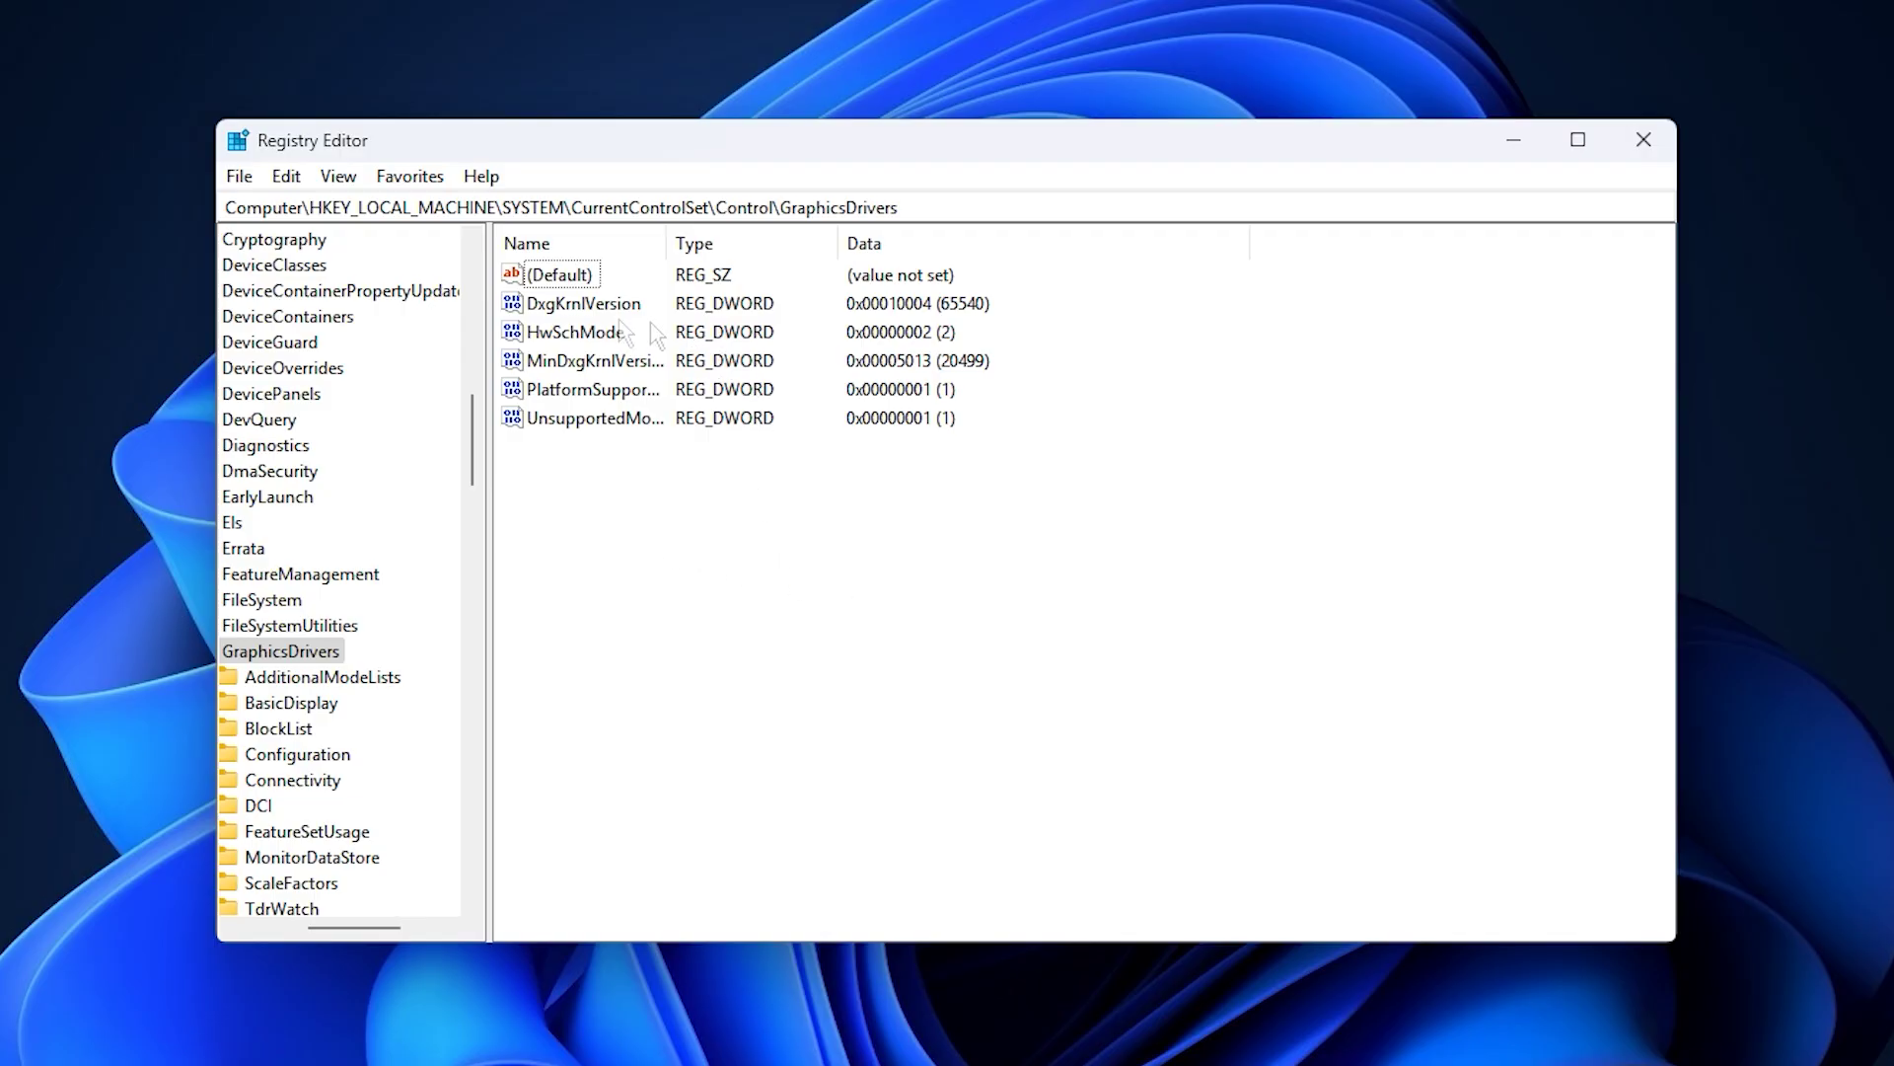
# Step: Edit the HwSchMode value in the GraphicsDrivers key and confirm its value data as 2 in hexadecimal base
pyautogui.click(570, 334)
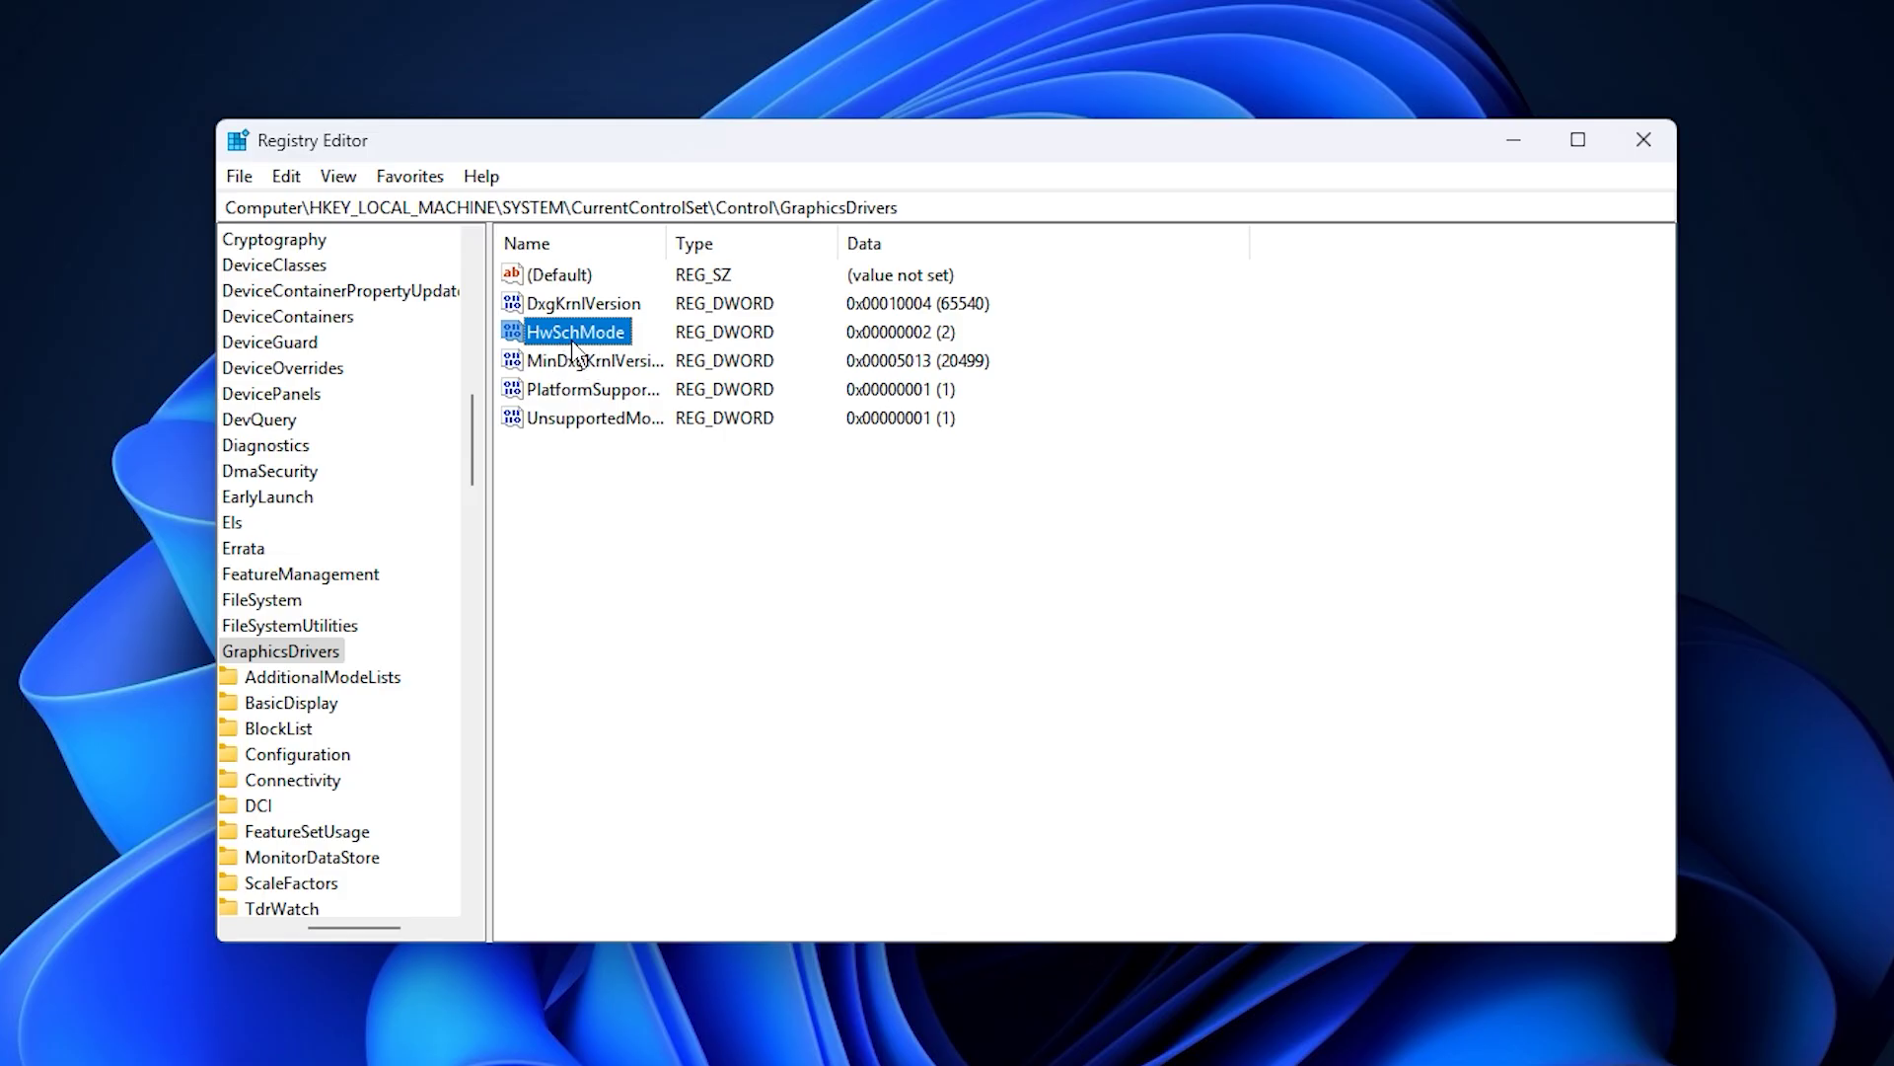
pyautogui.doubleClick(574, 341)
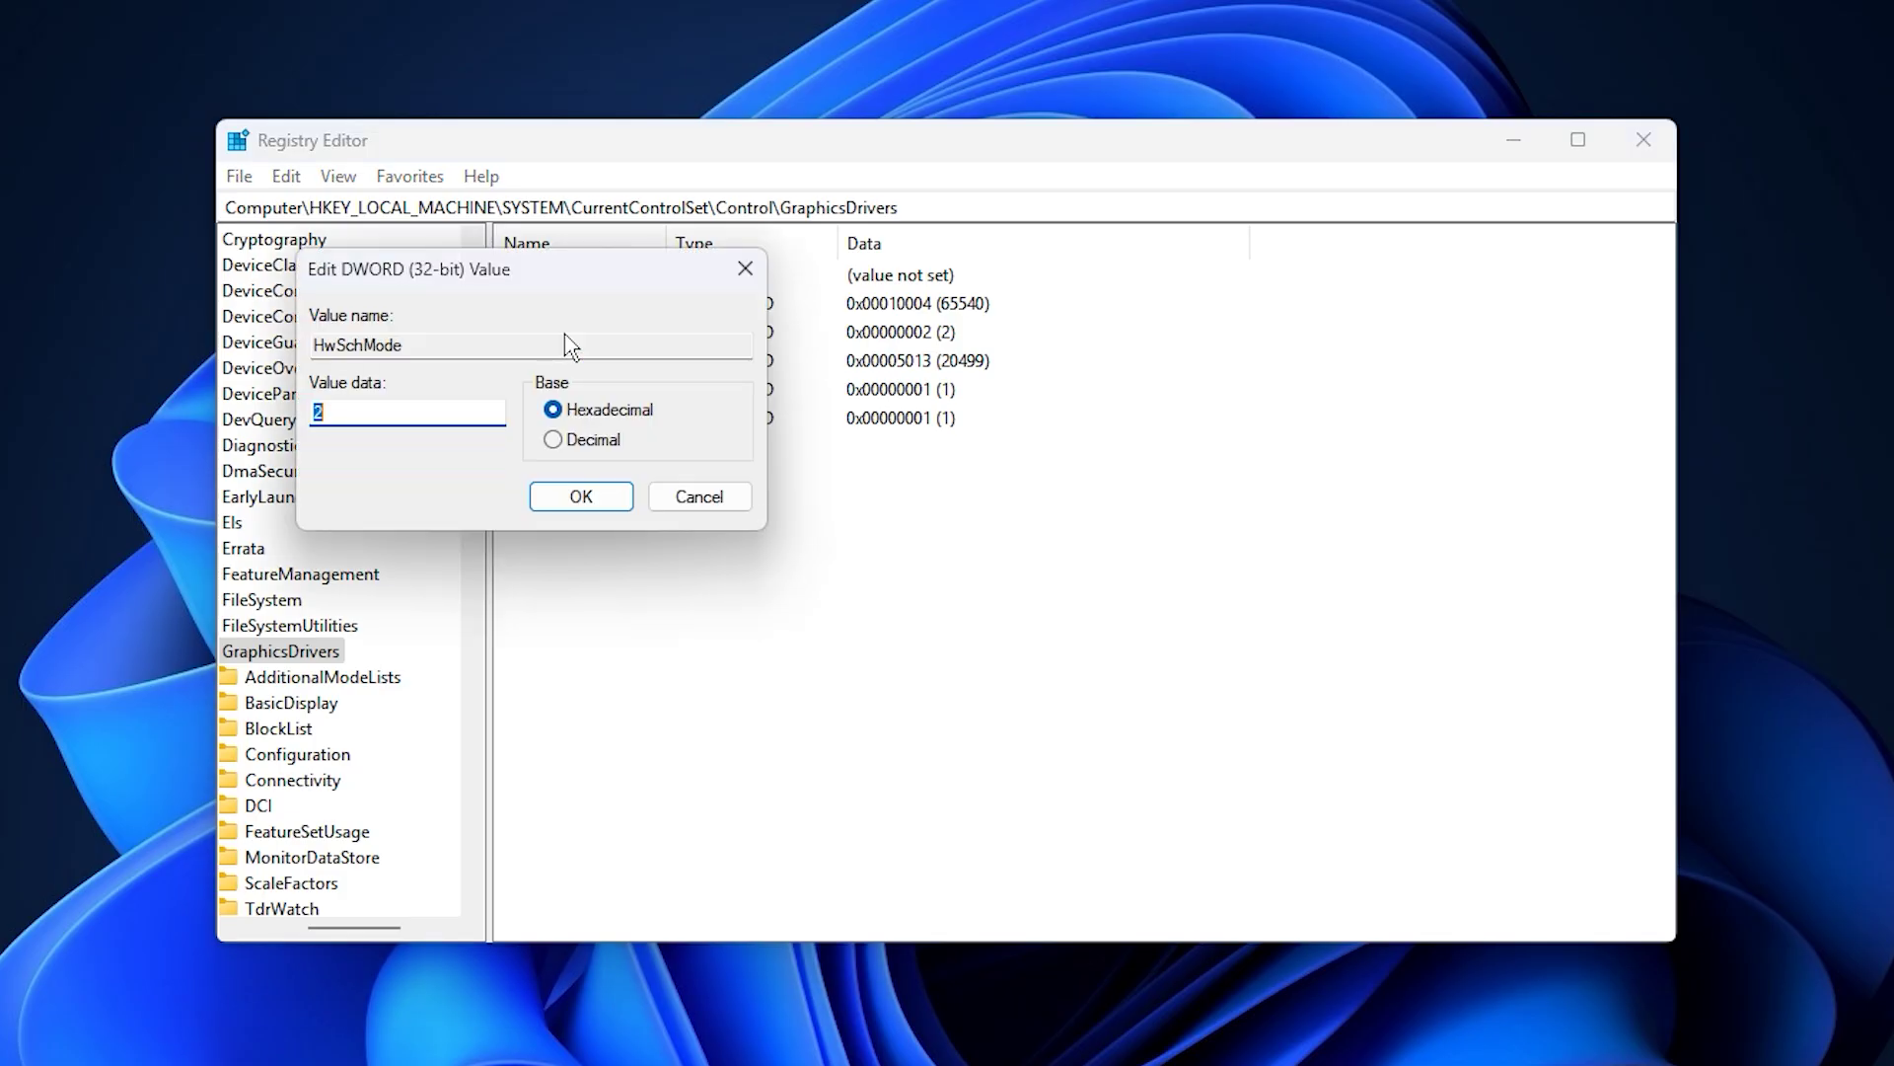
pyautogui.click(342, 414)
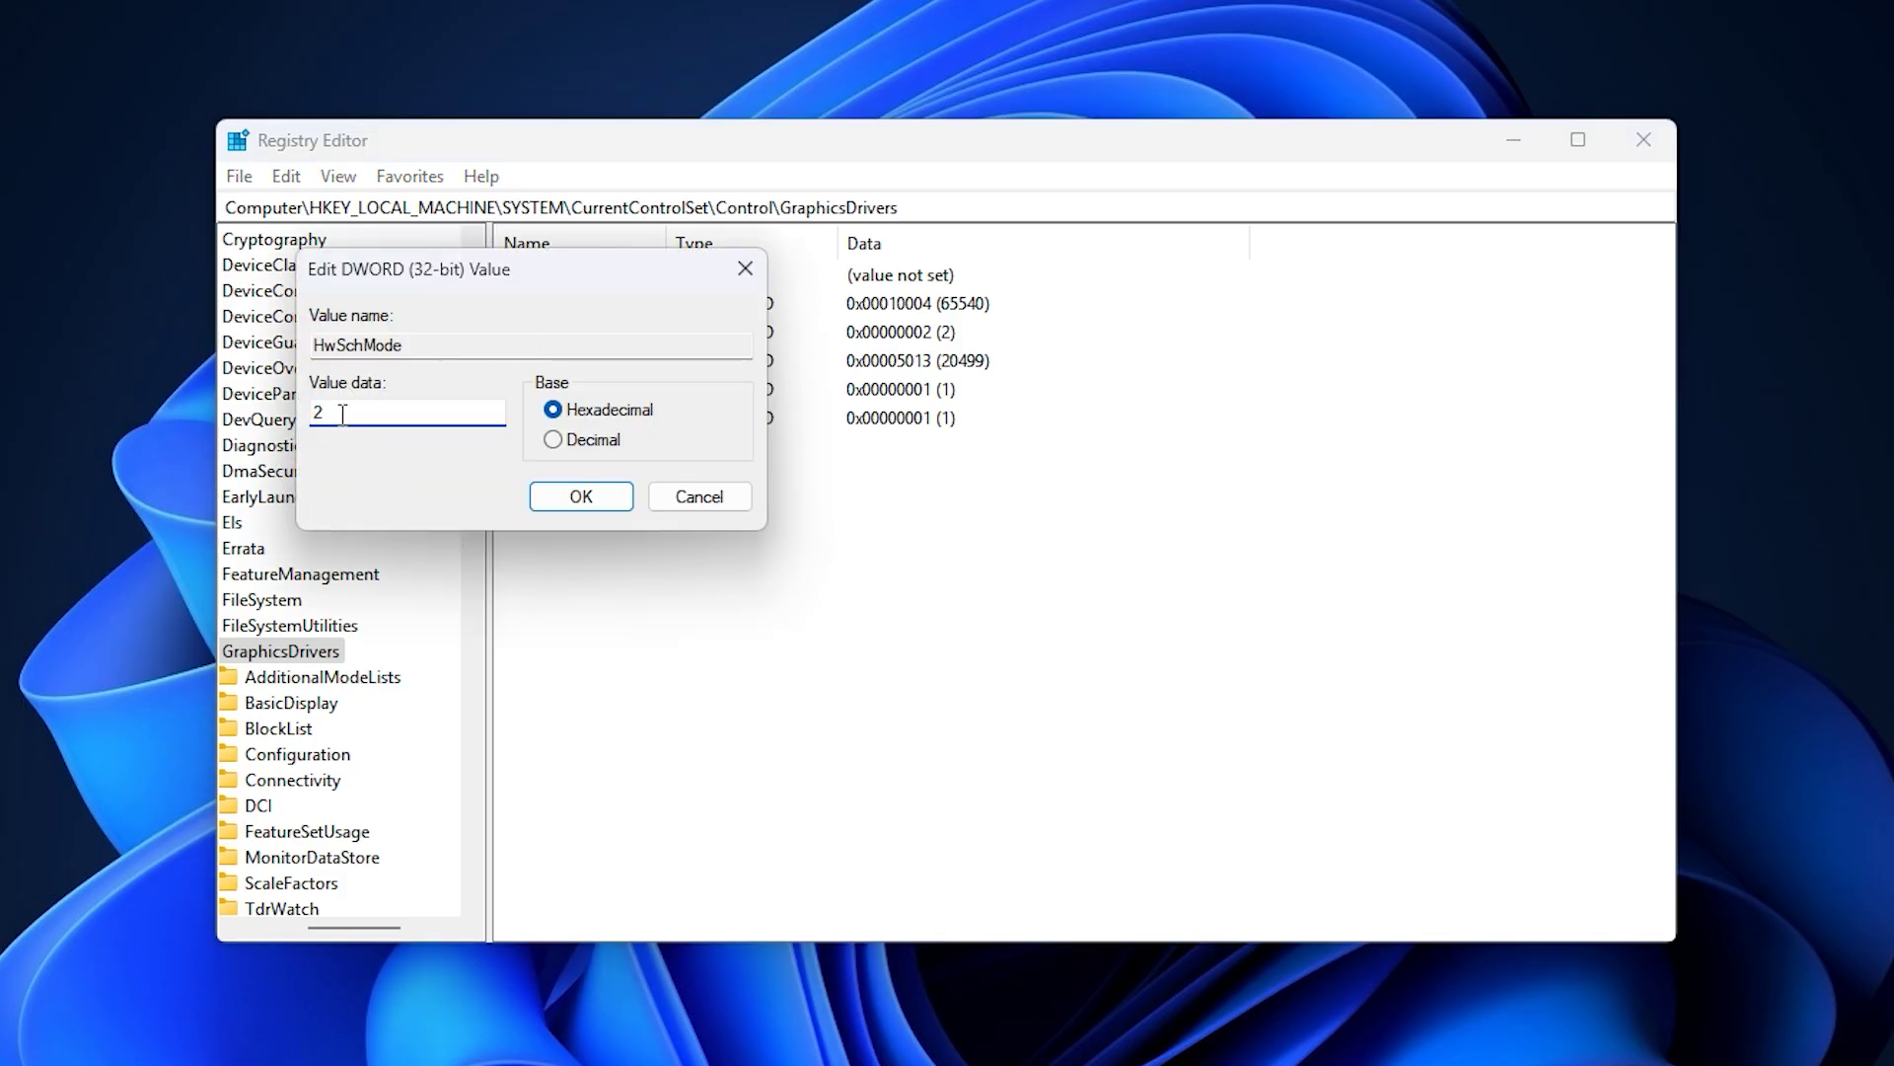
pyautogui.click(572, 497)
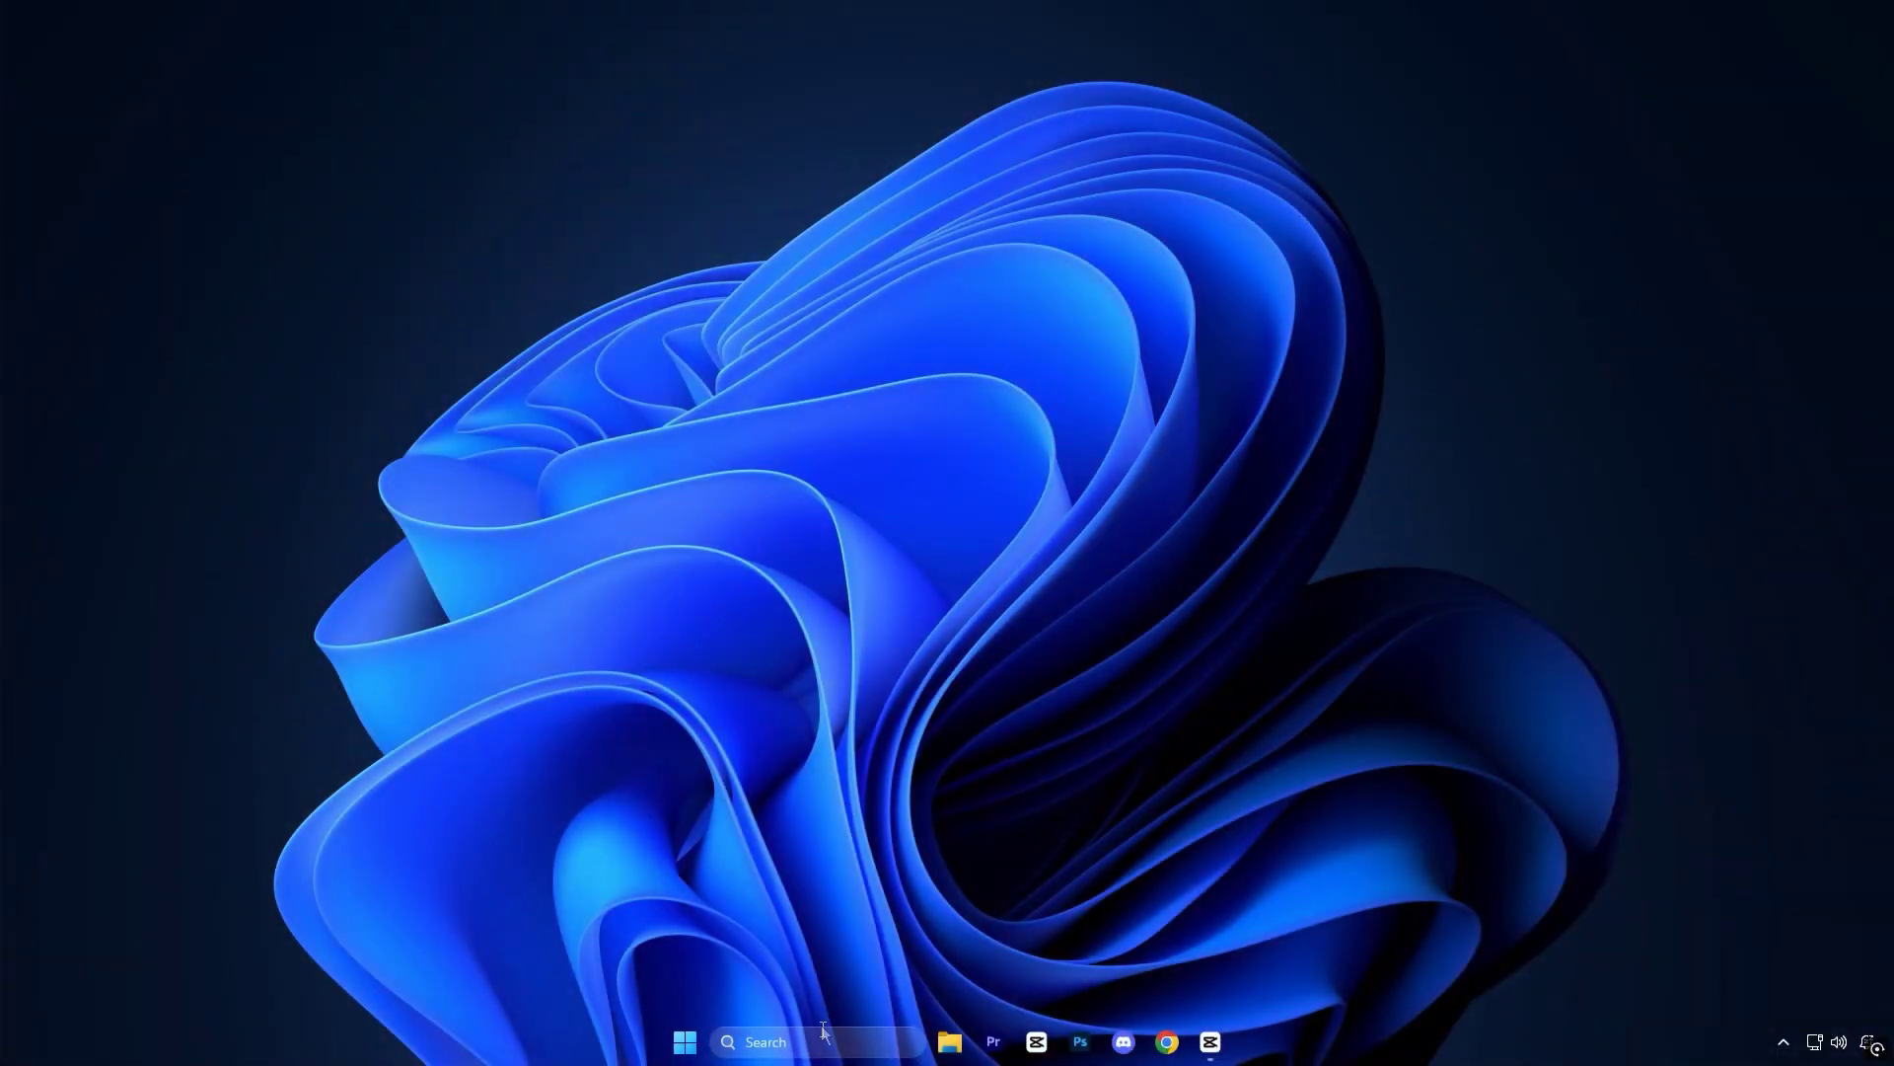
# Step: Search Windows for the Graphics settings and open the page for changing the default graphics settings
pyautogui.click(823, 1036)
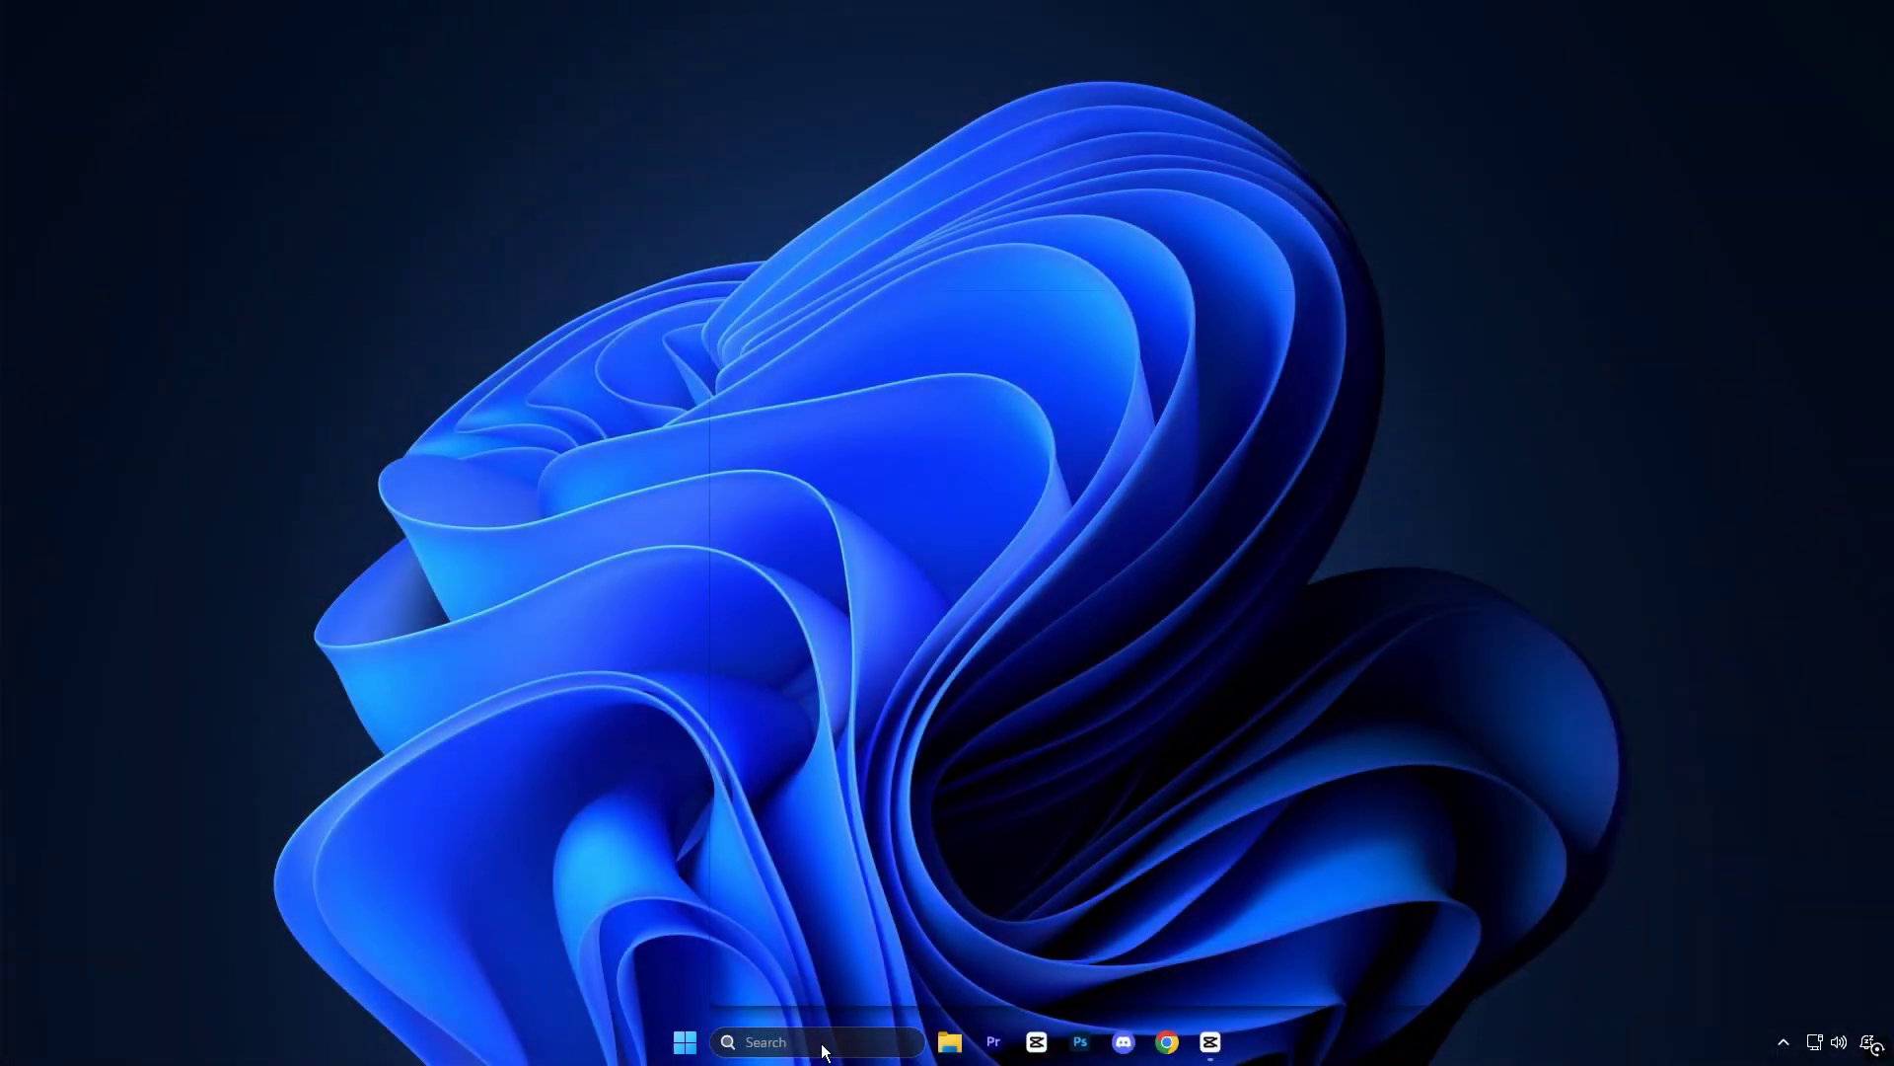
pyautogui.write('gr')
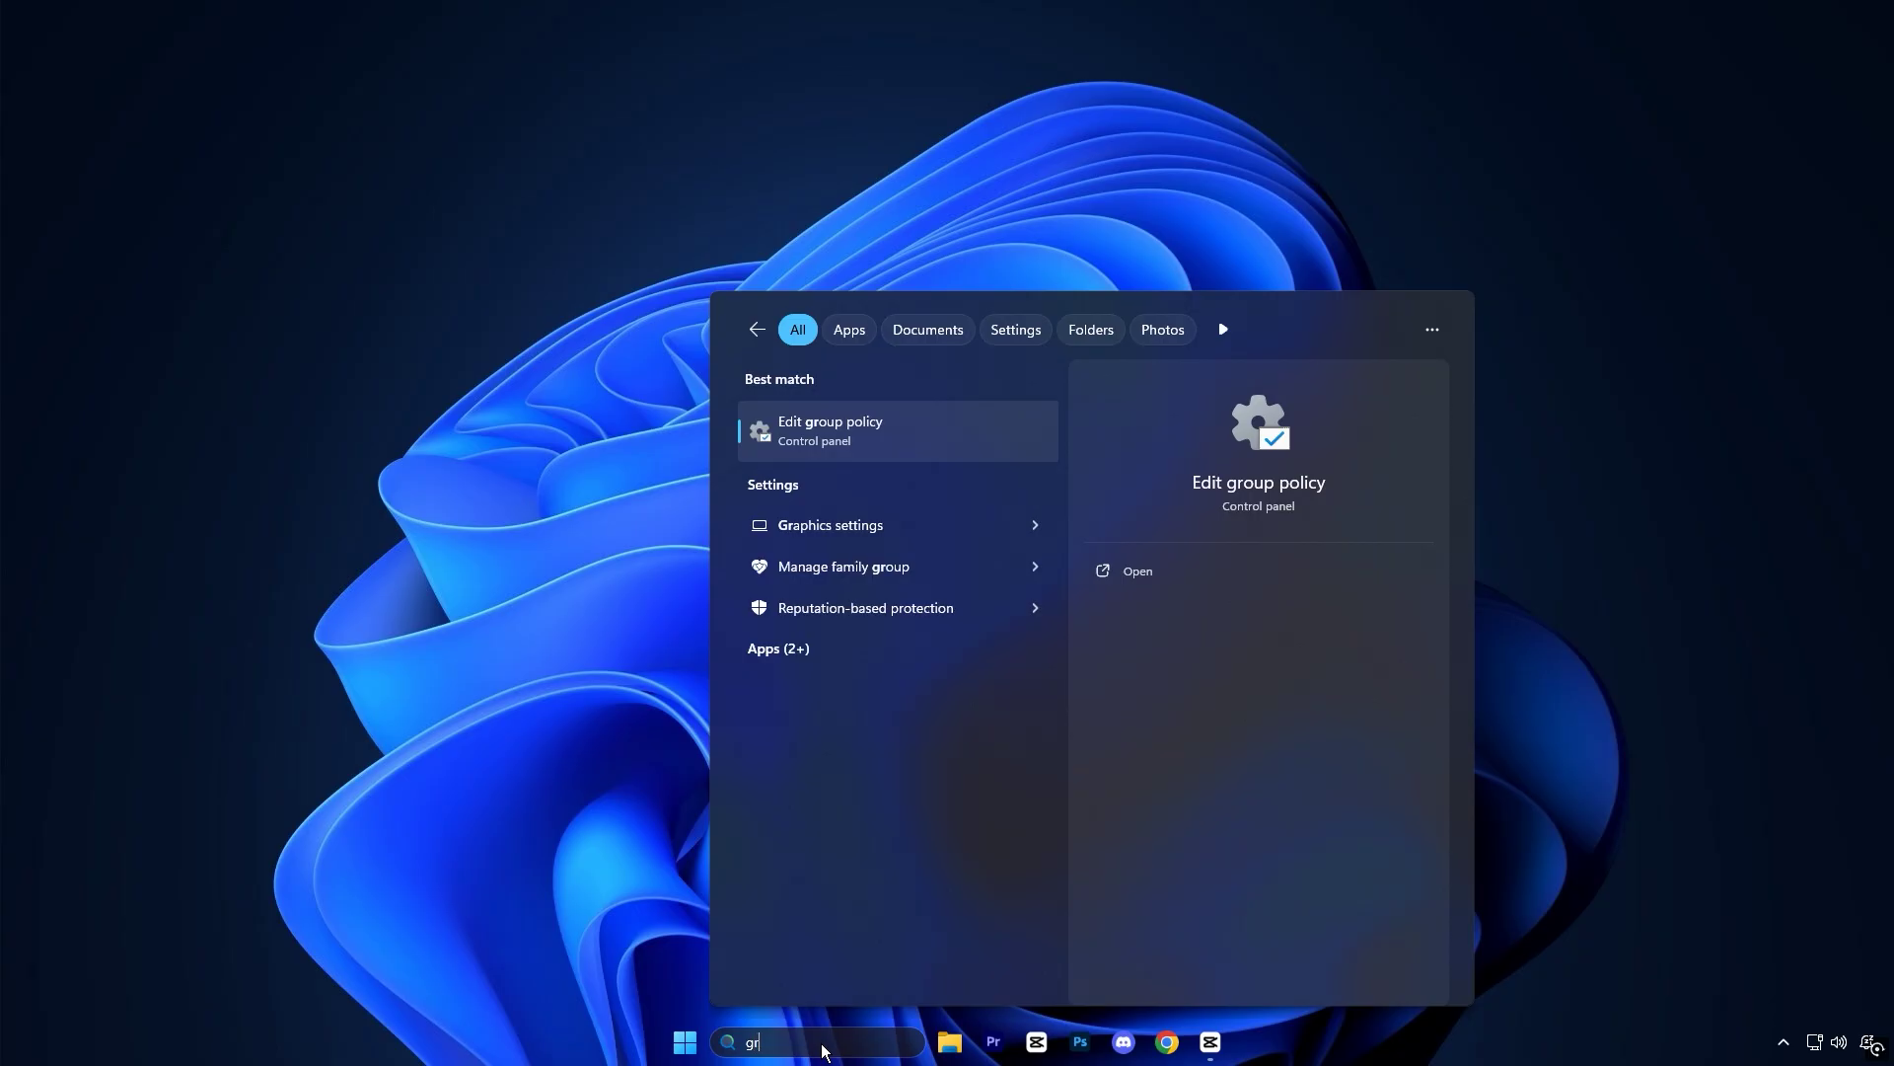
pyautogui.click(886, 525)
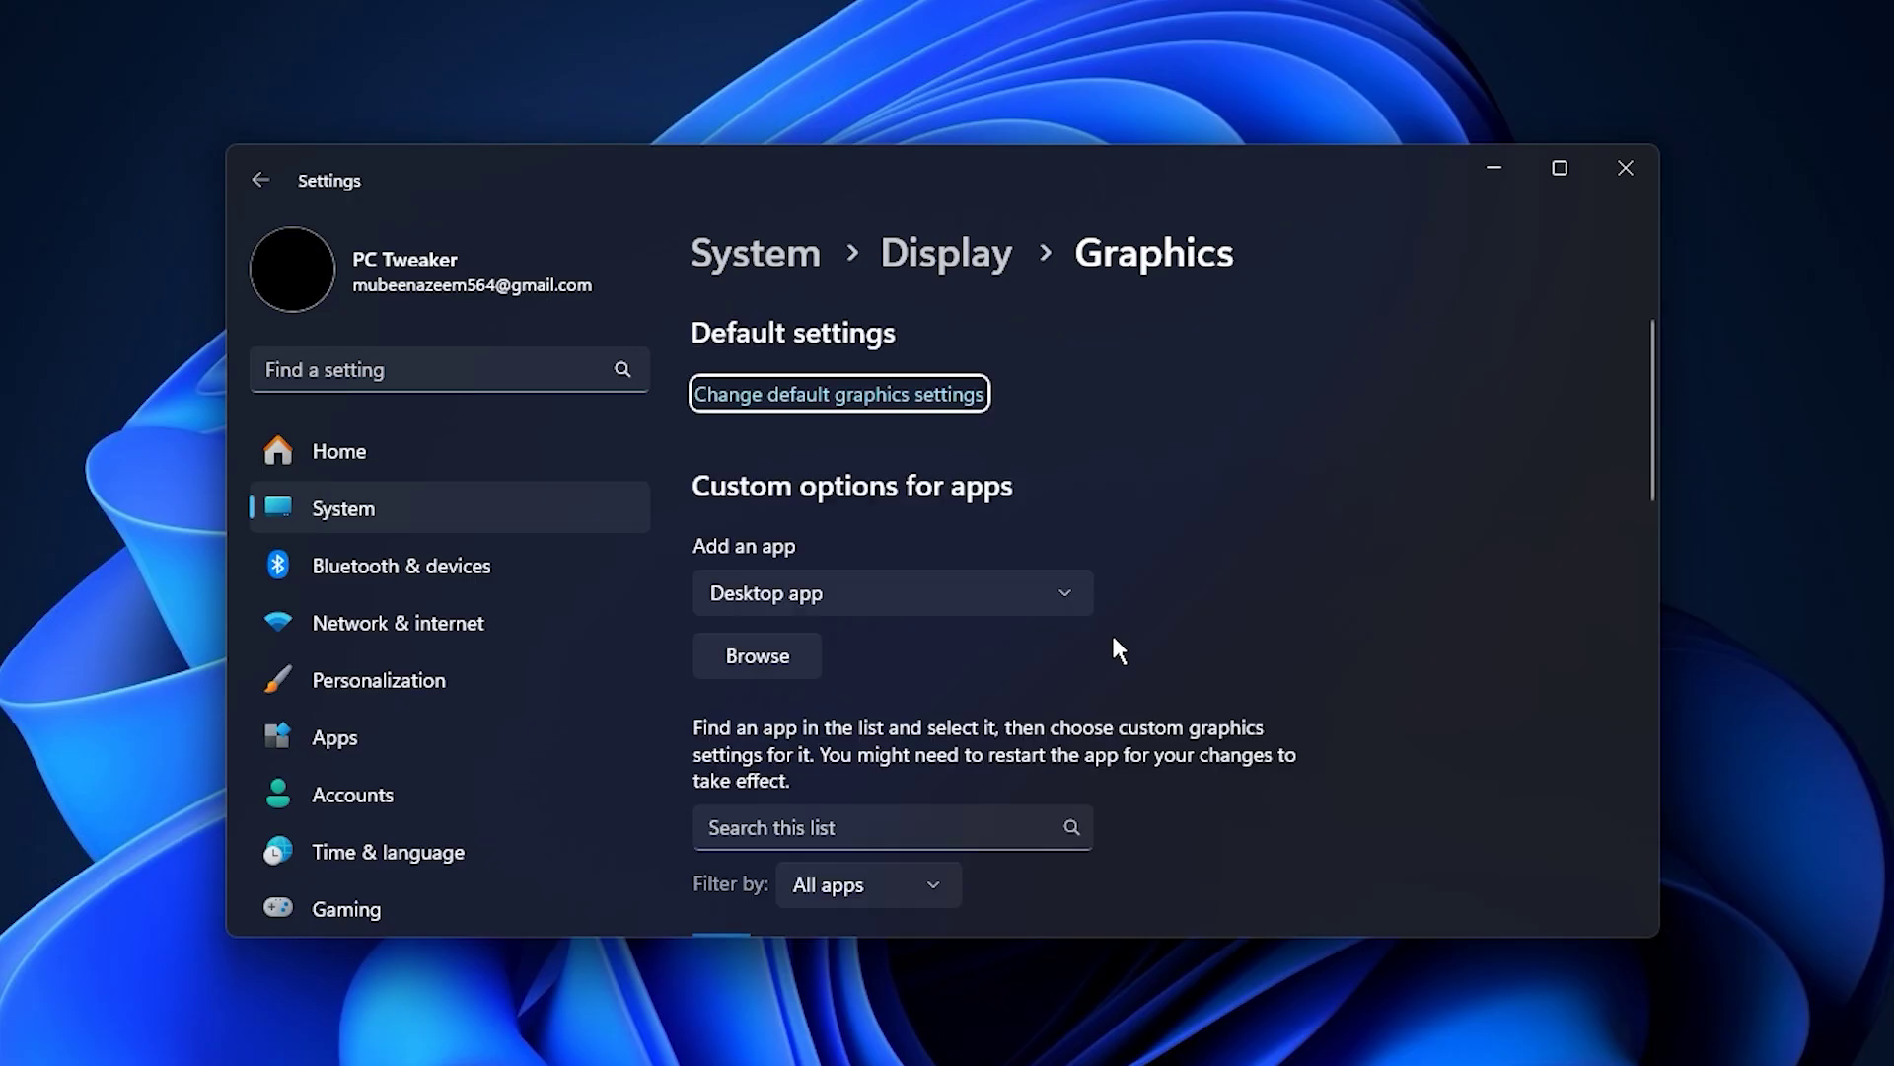
pyautogui.scroll(-1, 1075, 624)
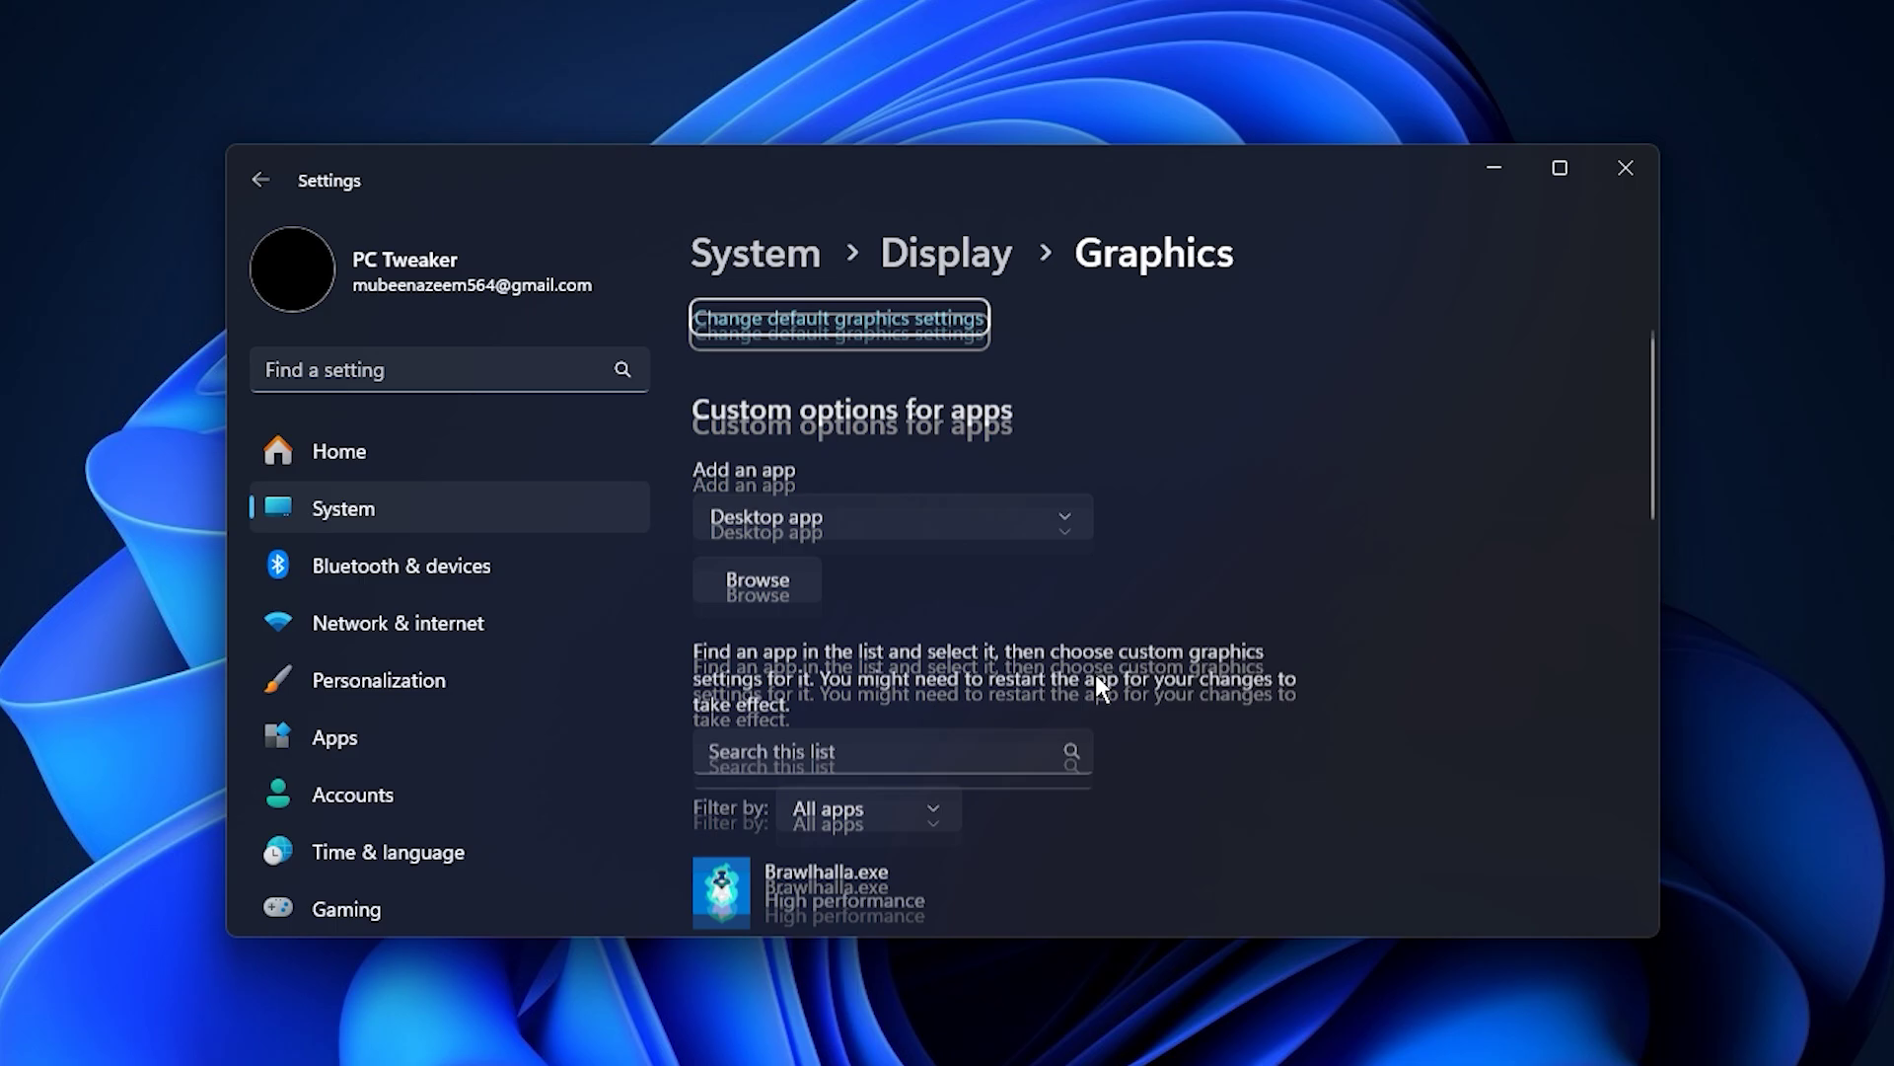
pyautogui.scroll(-2, 1096, 673)
pyautogui.scroll(3, 1093, 671)
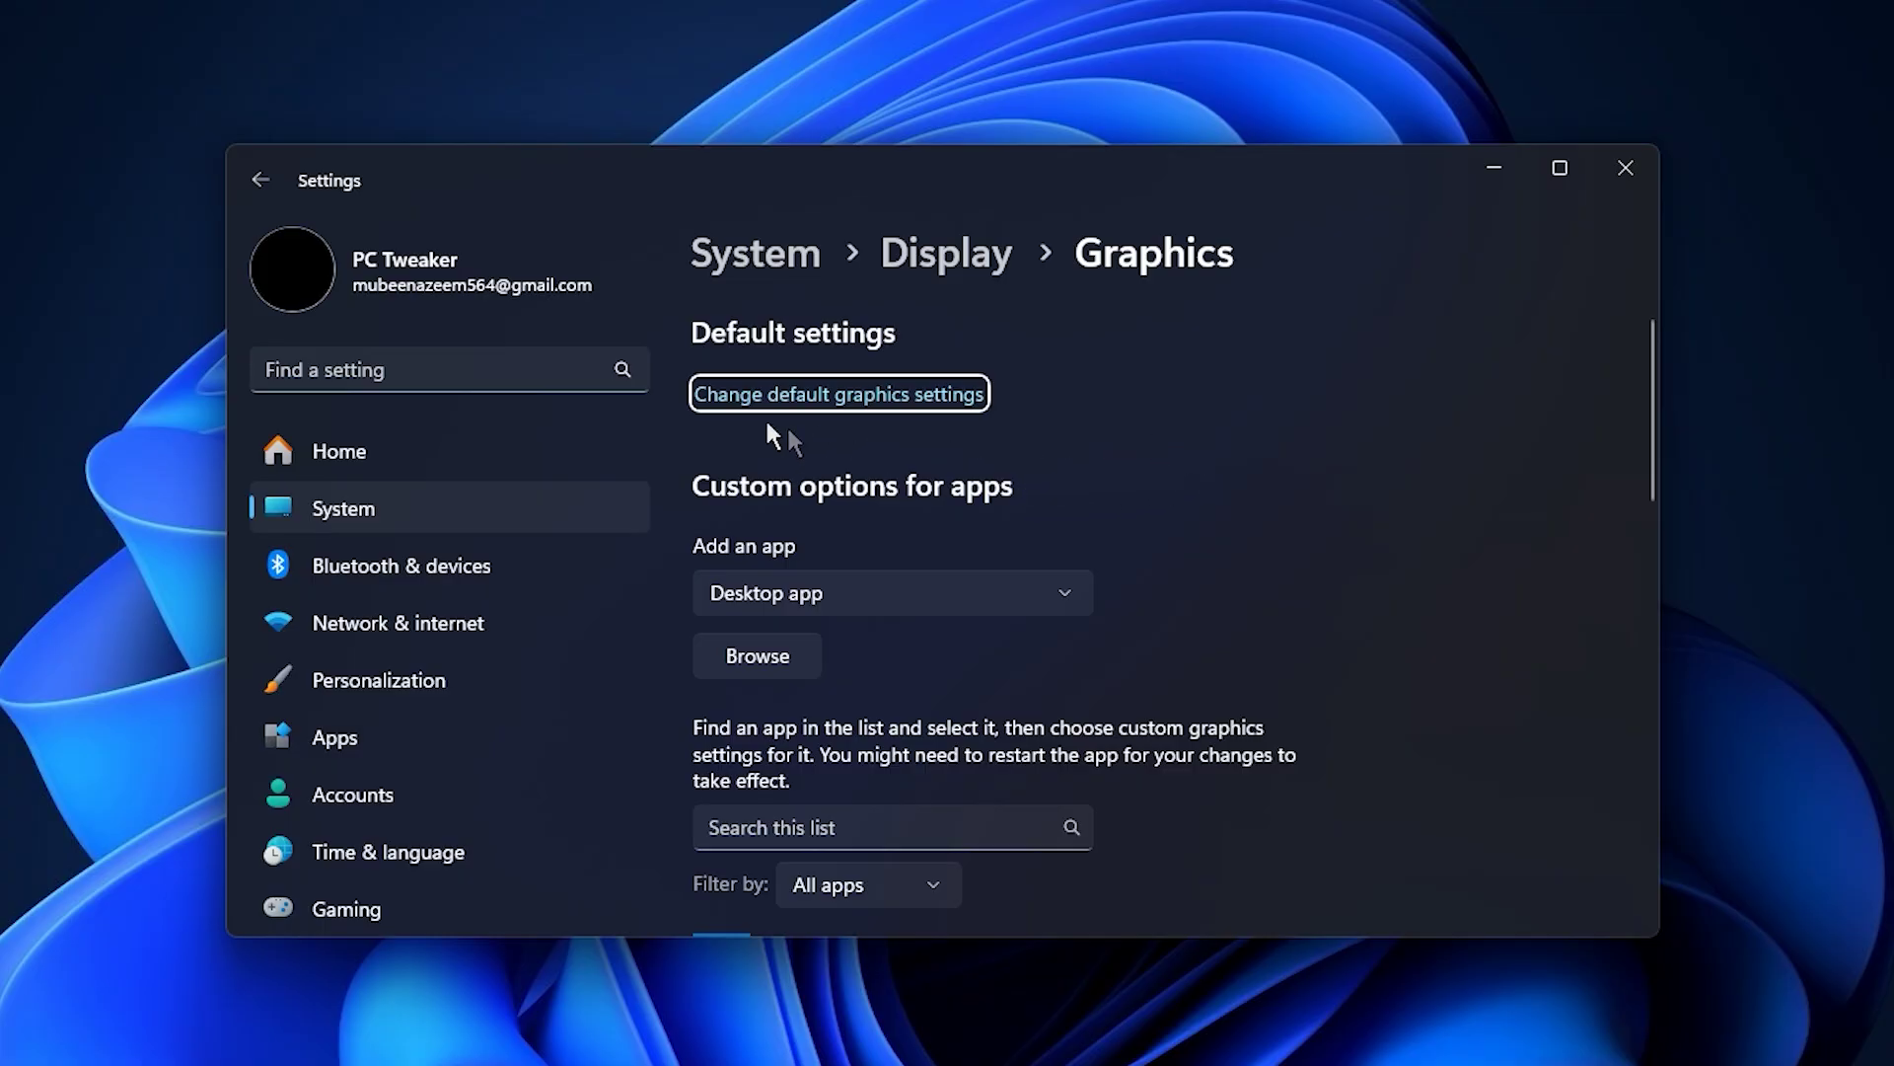
pyautogui.click(836, 398)
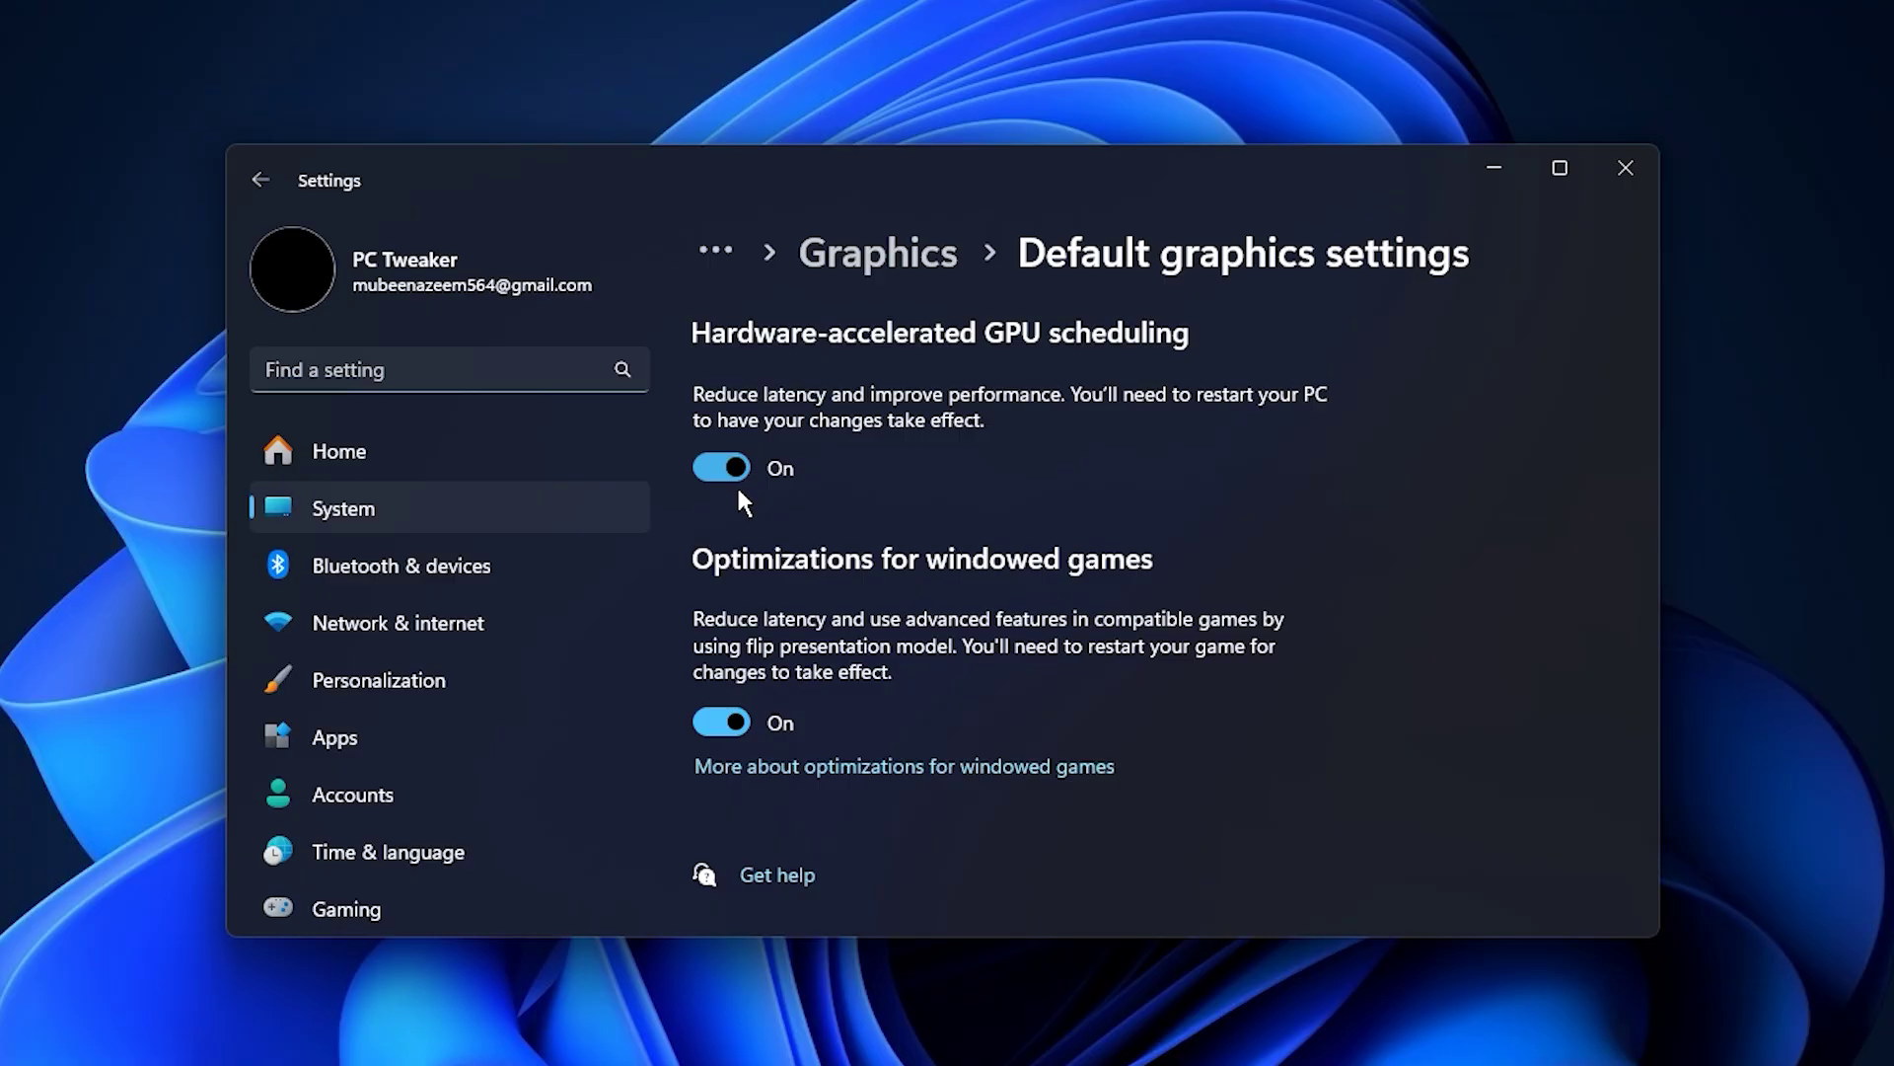
# Step: Return to the main Graphics page and start browsing for a desktop app to add to the custom options
pyautogui.click(861, 246)
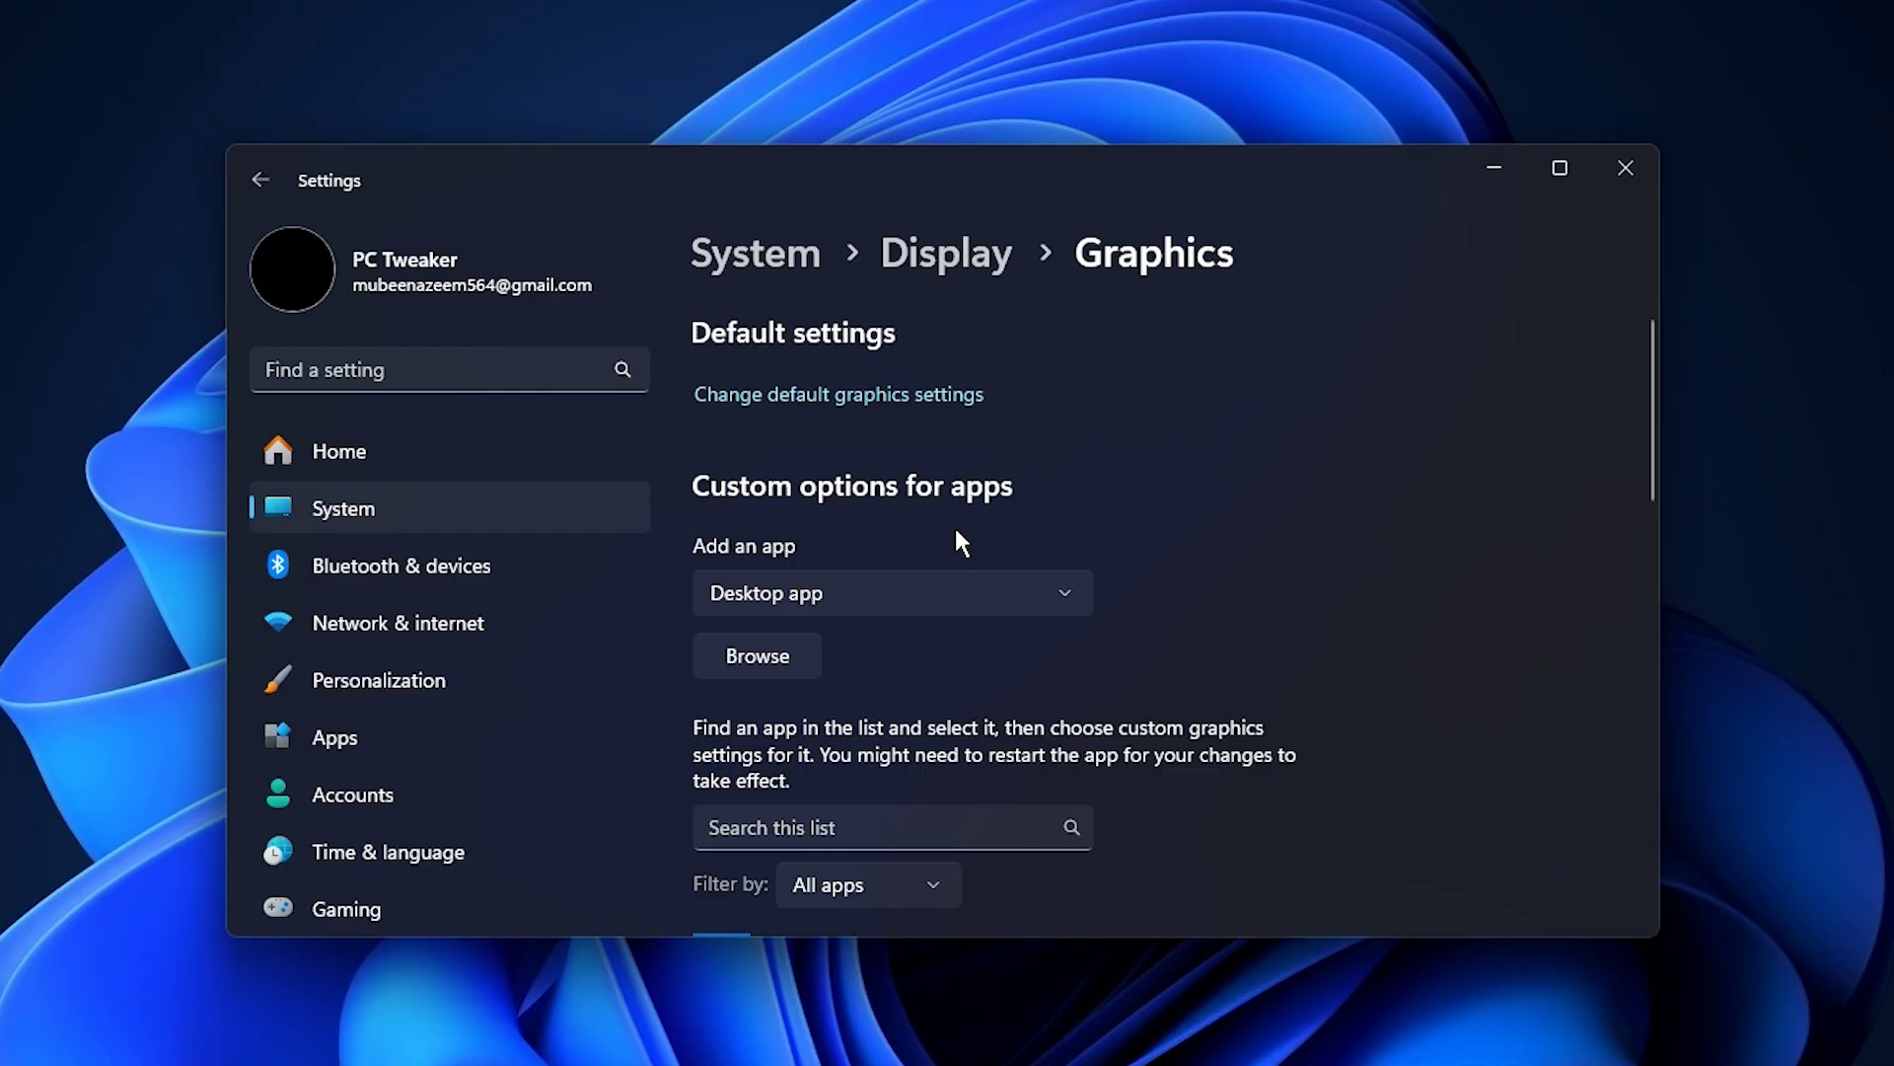
pyautogui.scroll(-1, 955, 542)
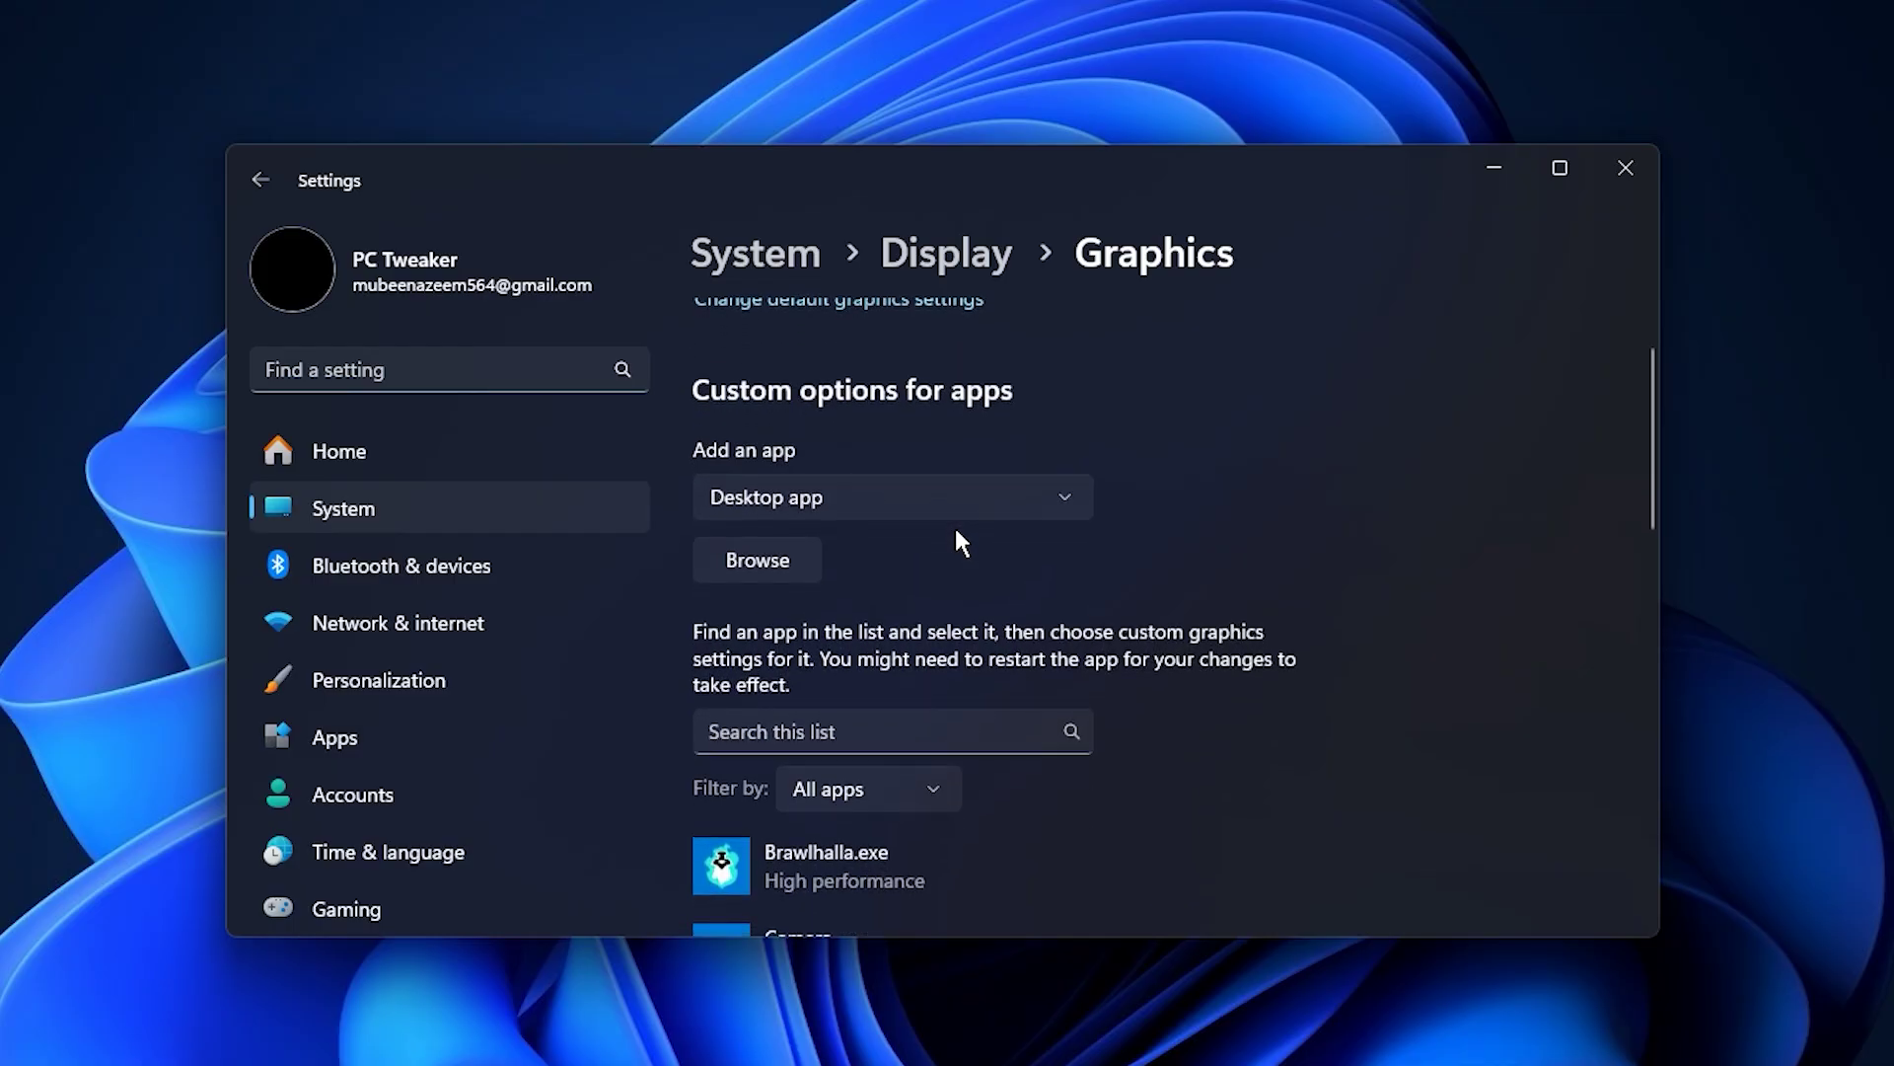
pyautogui.scroll(1, 957, 533)
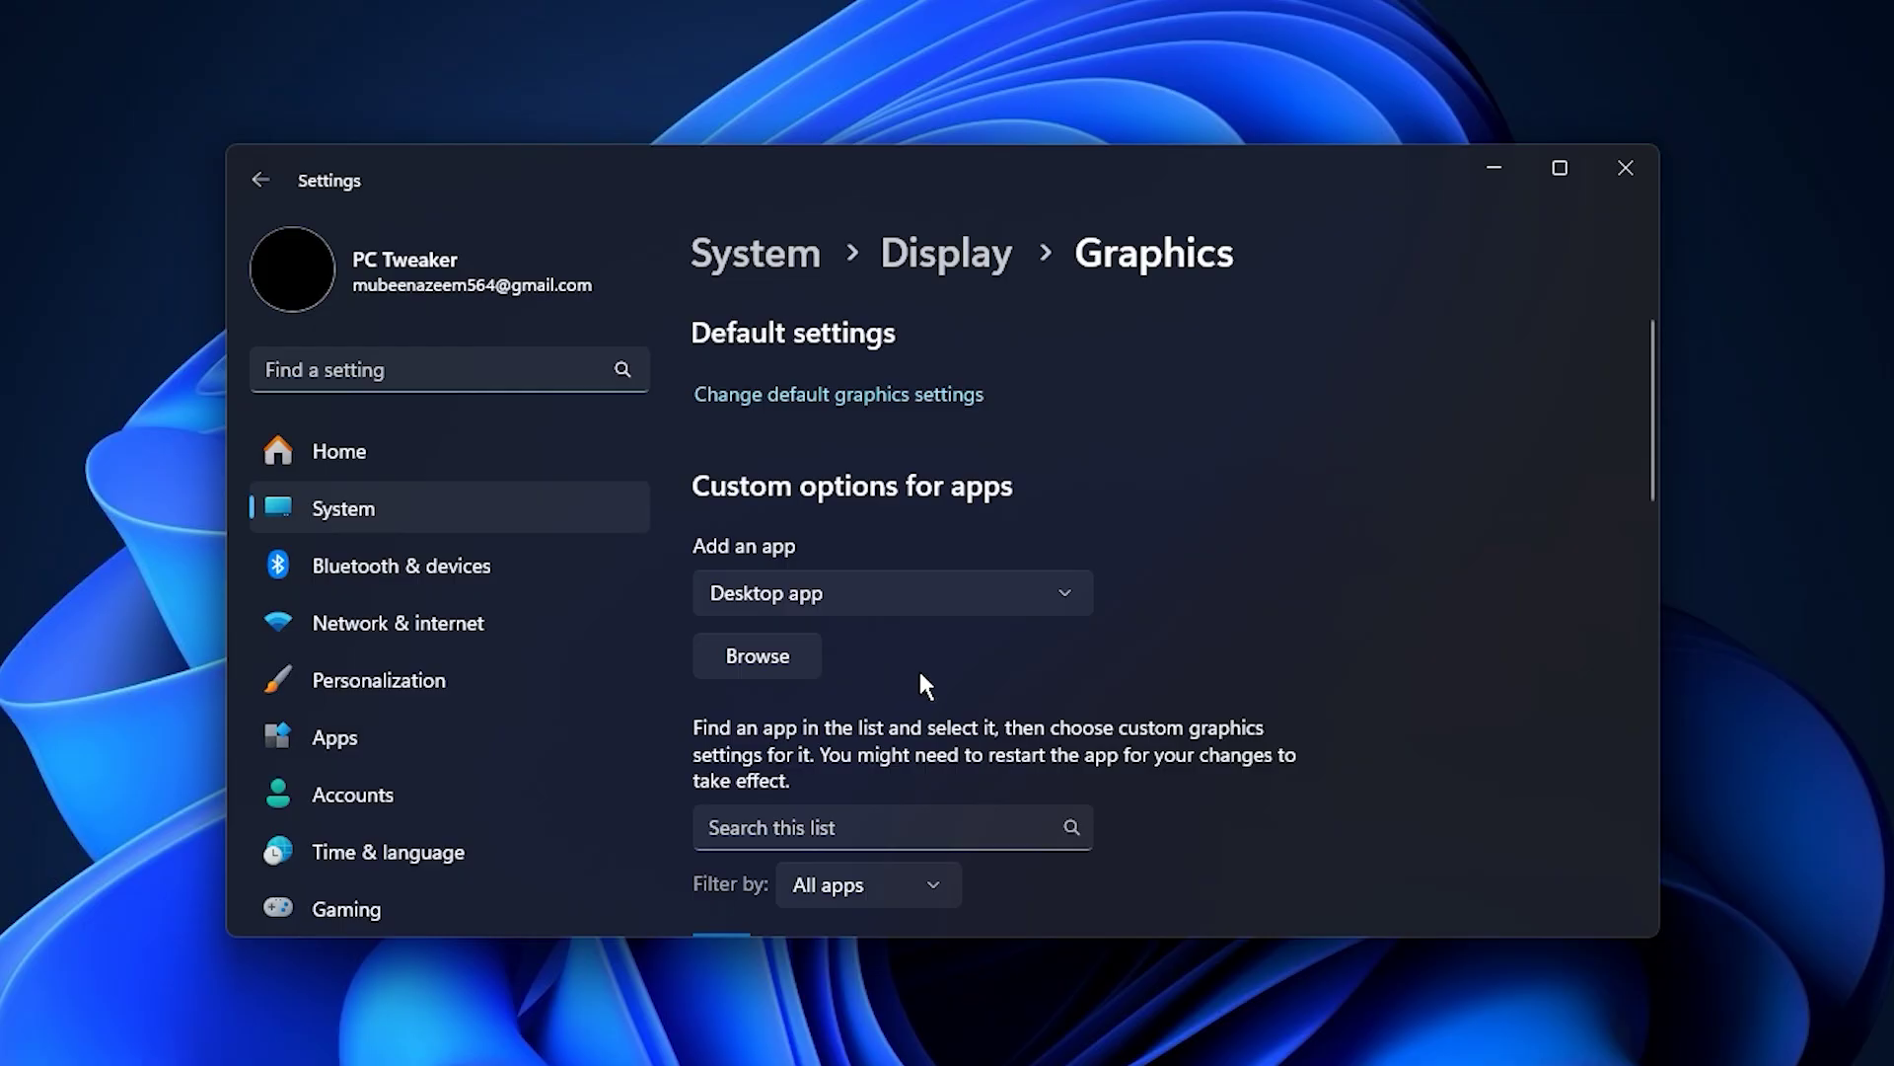
pyautogui.click(737, 661)
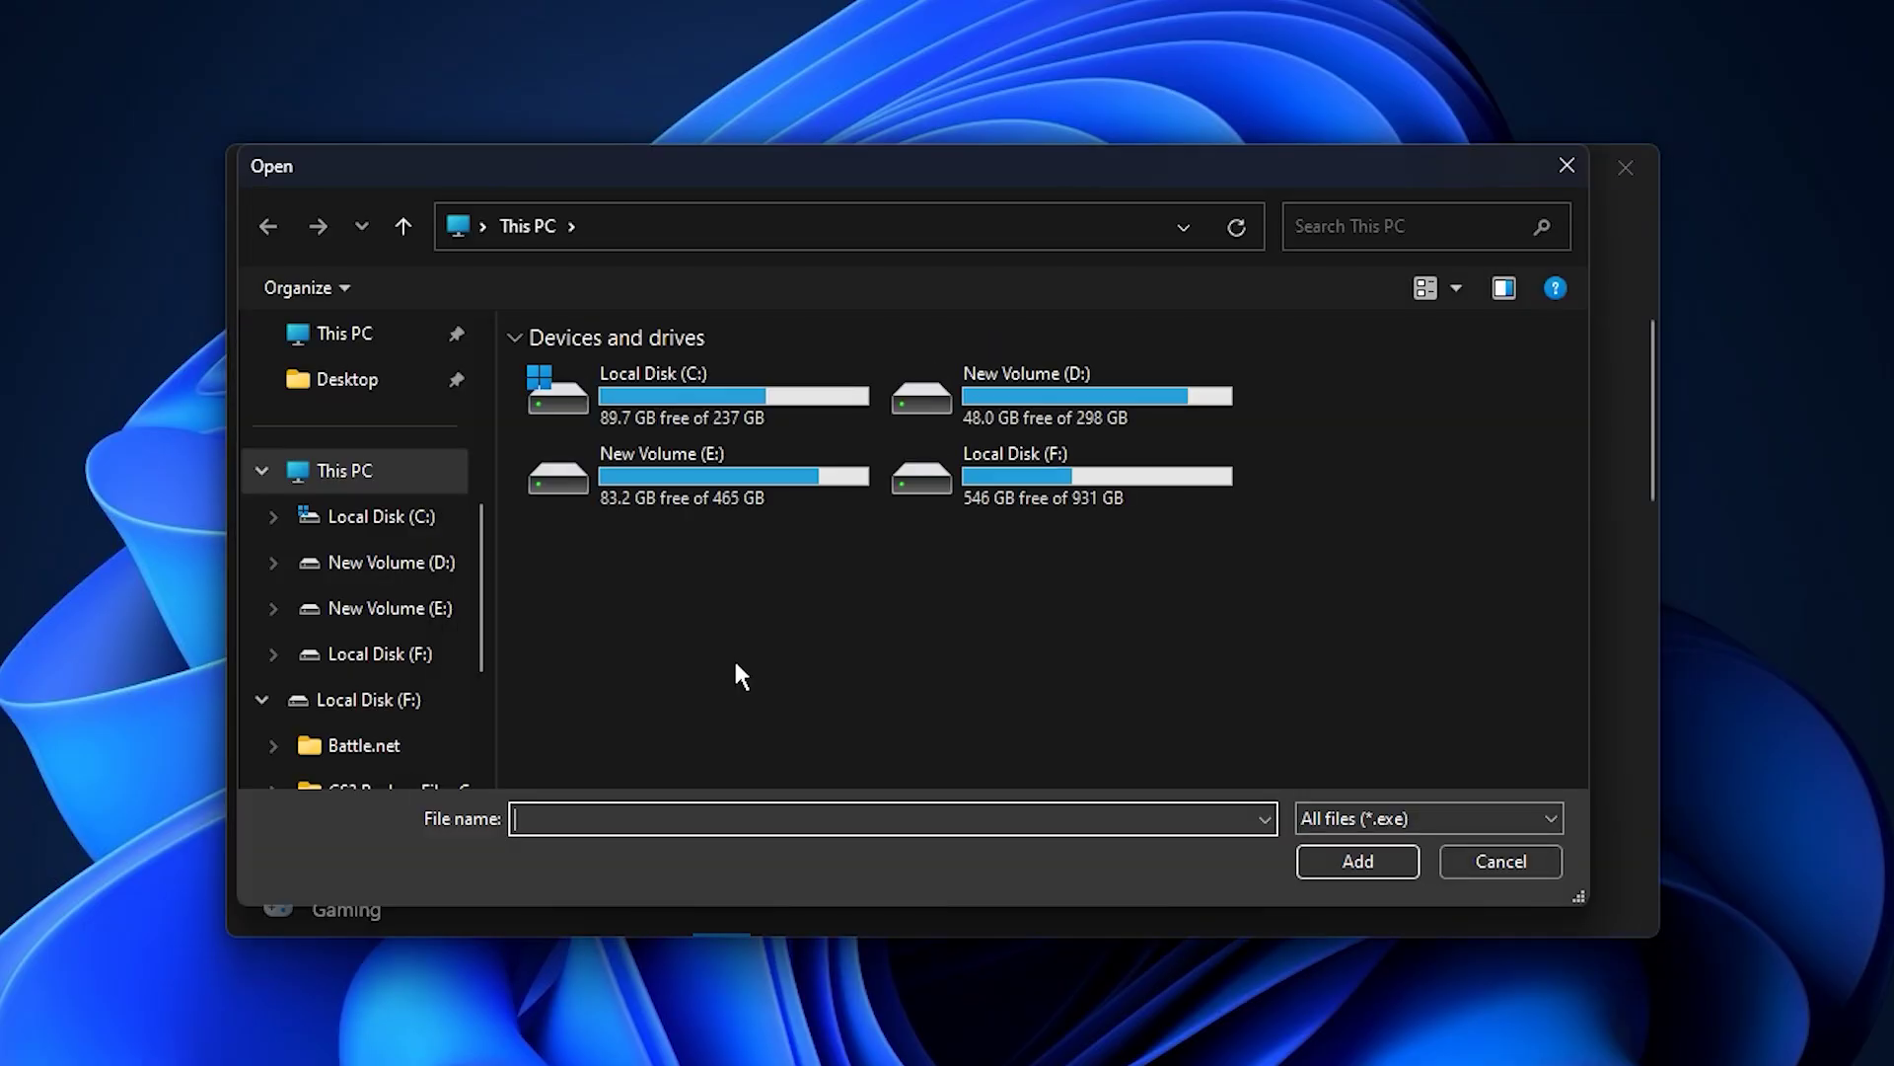
# Step: Open the folder SteamLibrary\steamapps\common\Counter-Strike Global Offensive\game\bin\win64 on New Volume (D:)
pyautogui.doubleClick(1052, 393)
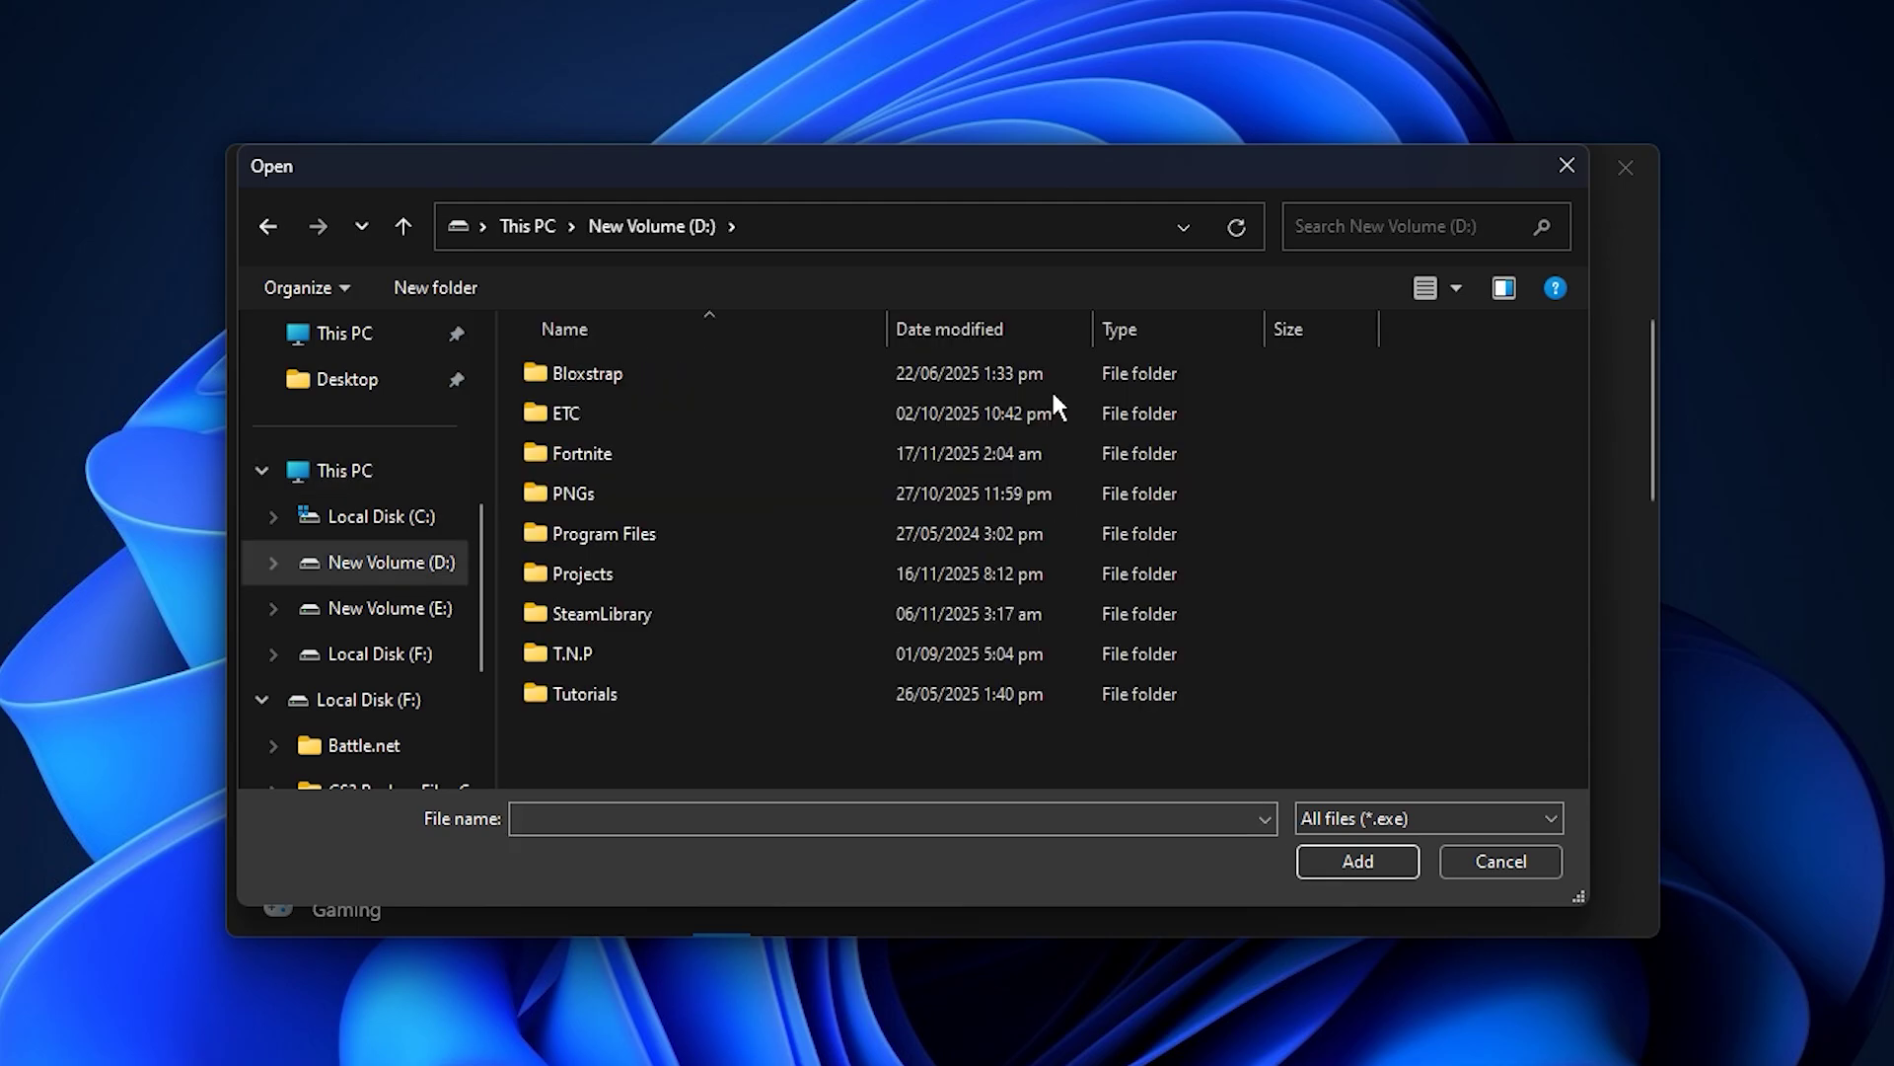
pyautogui.doubleClick(642, 614)
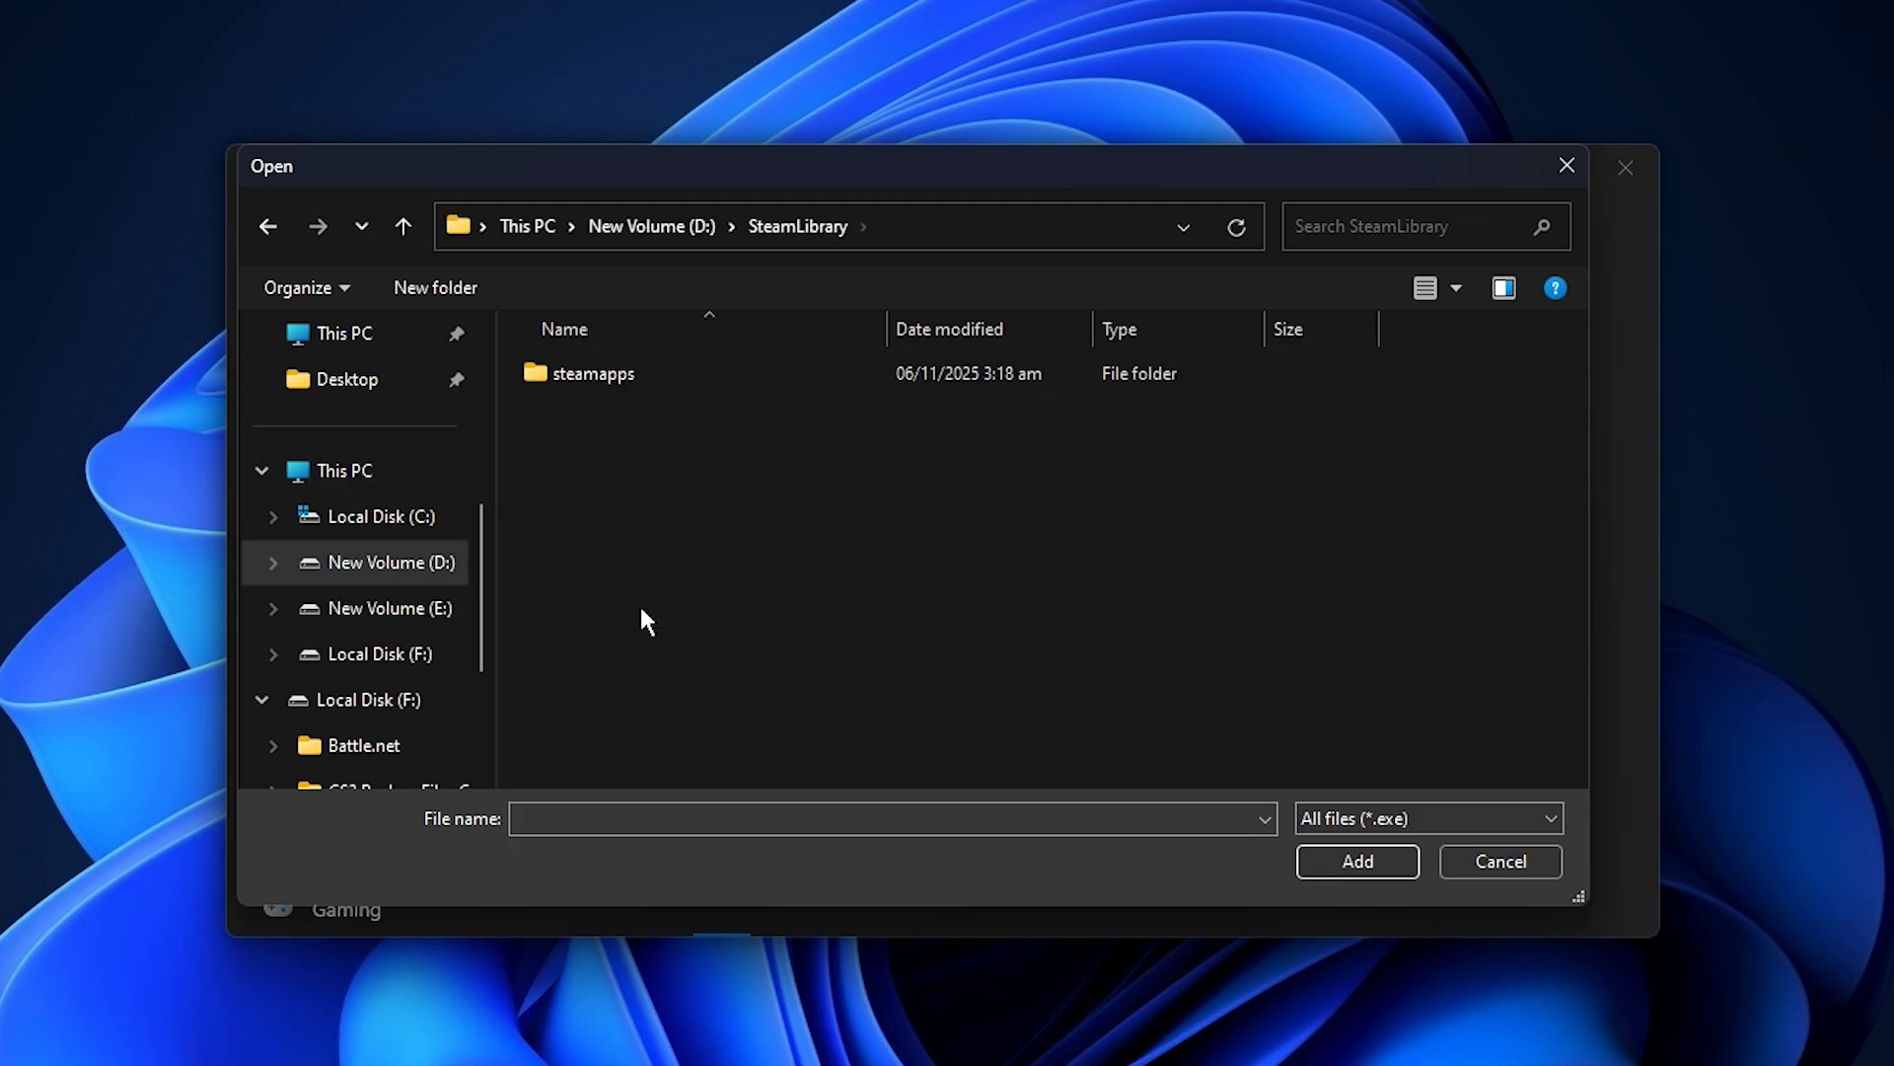
pyautogui.doubleClick(649, 379)
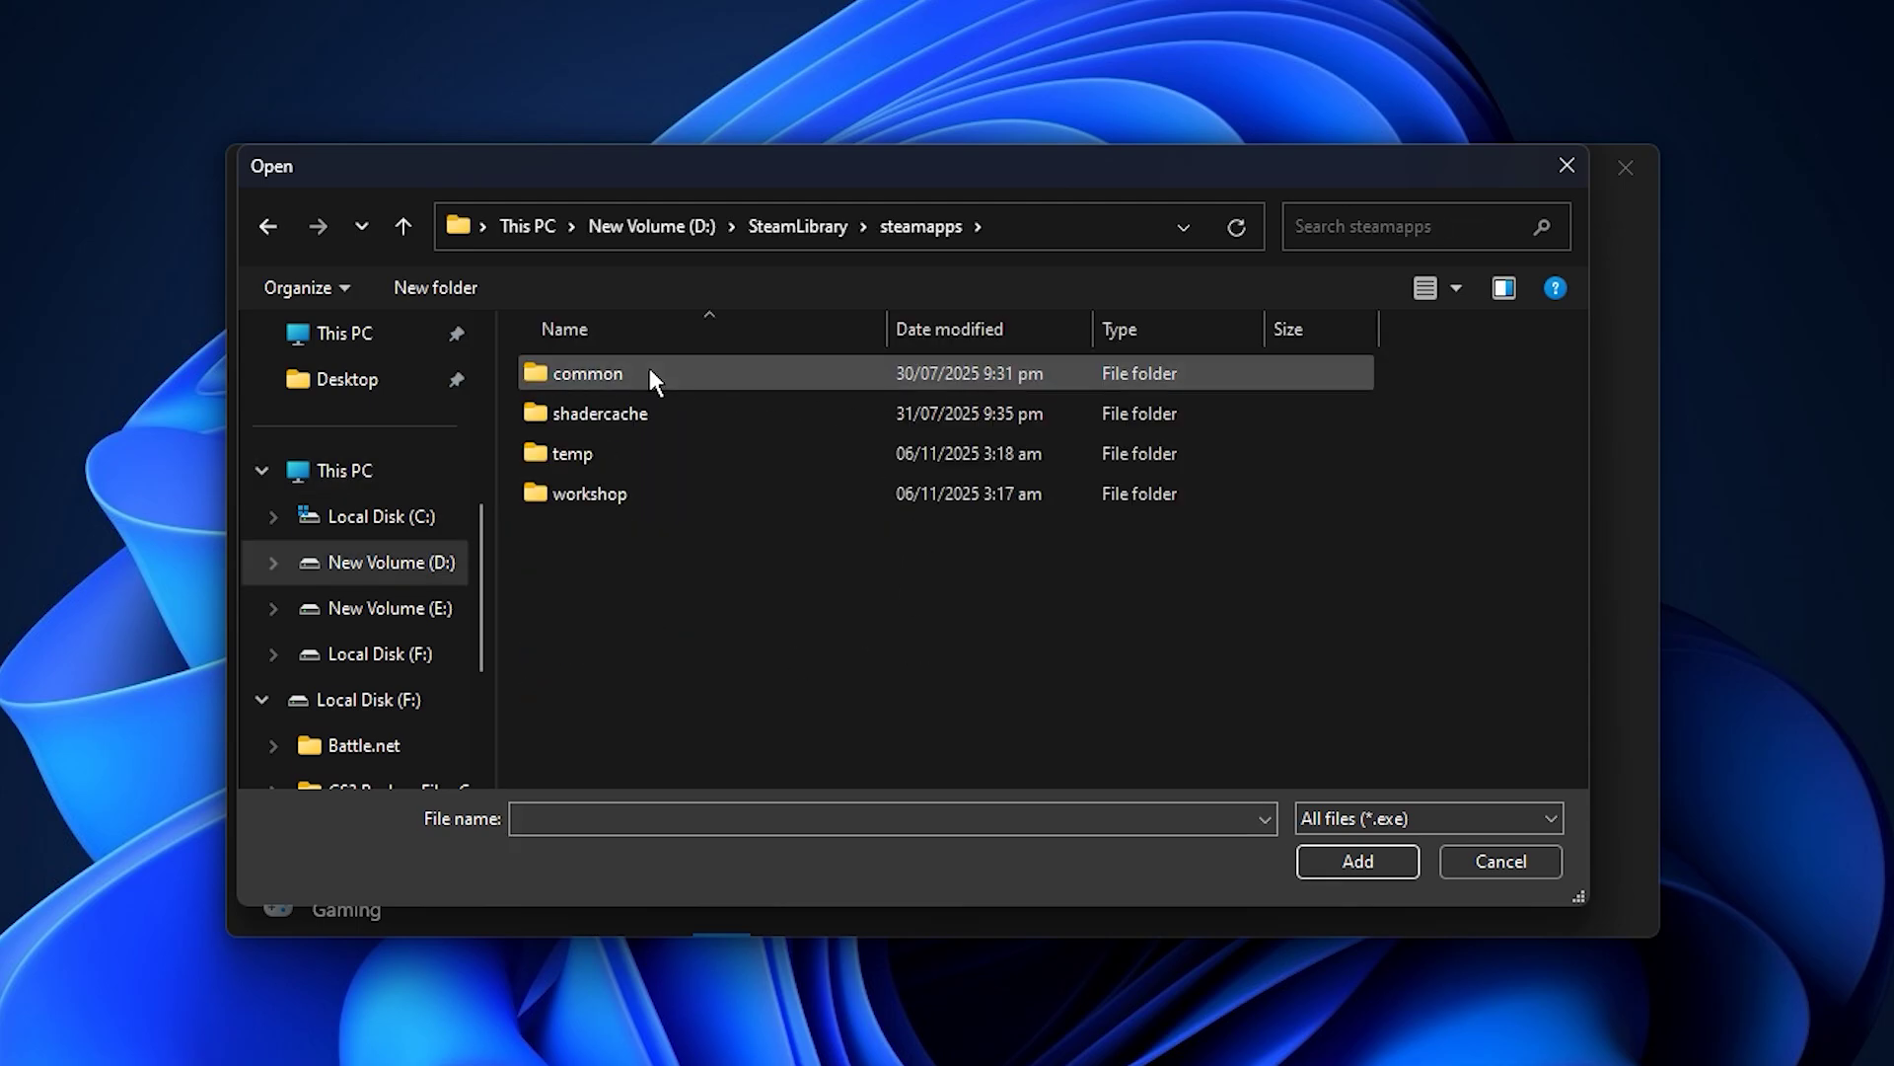
pyautogui.doubleClick(649, 373)
pyautogui.doubleClick(650, 373)
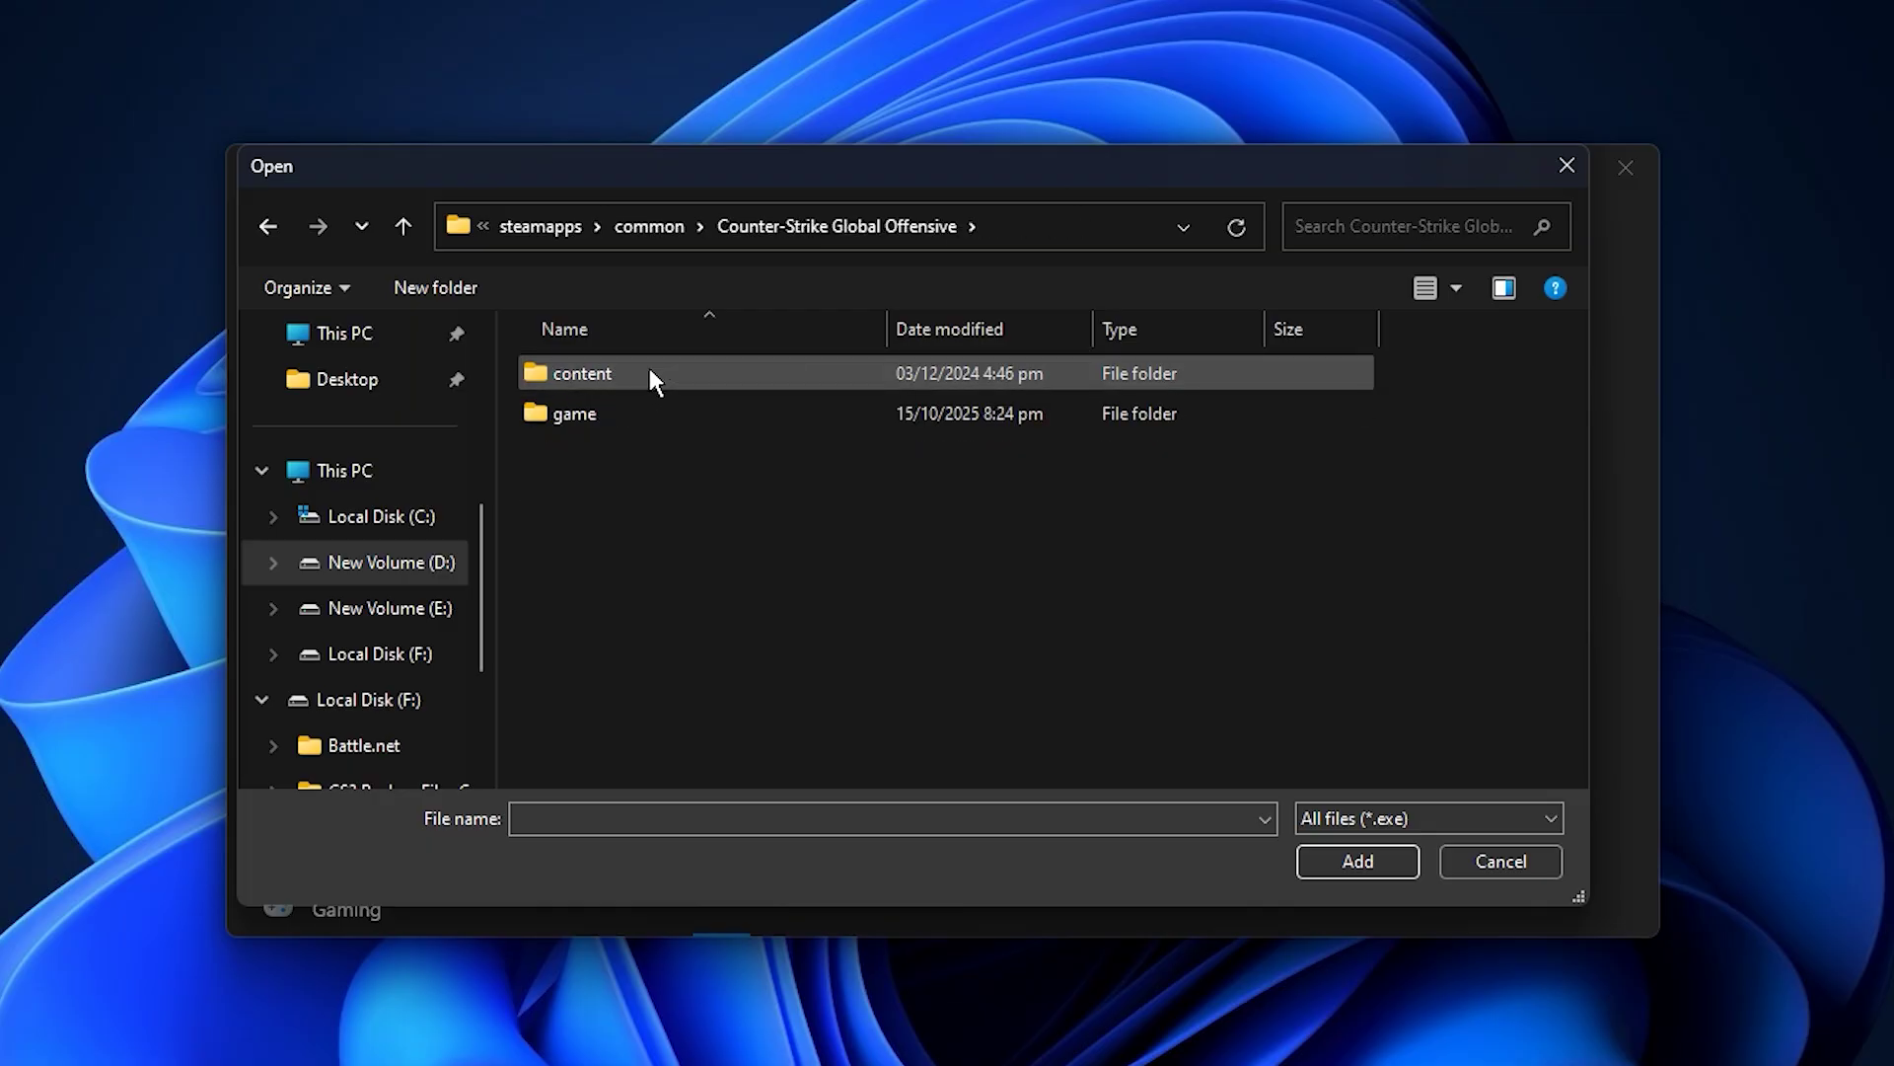
pyautogui.doubleClick(654, 408)
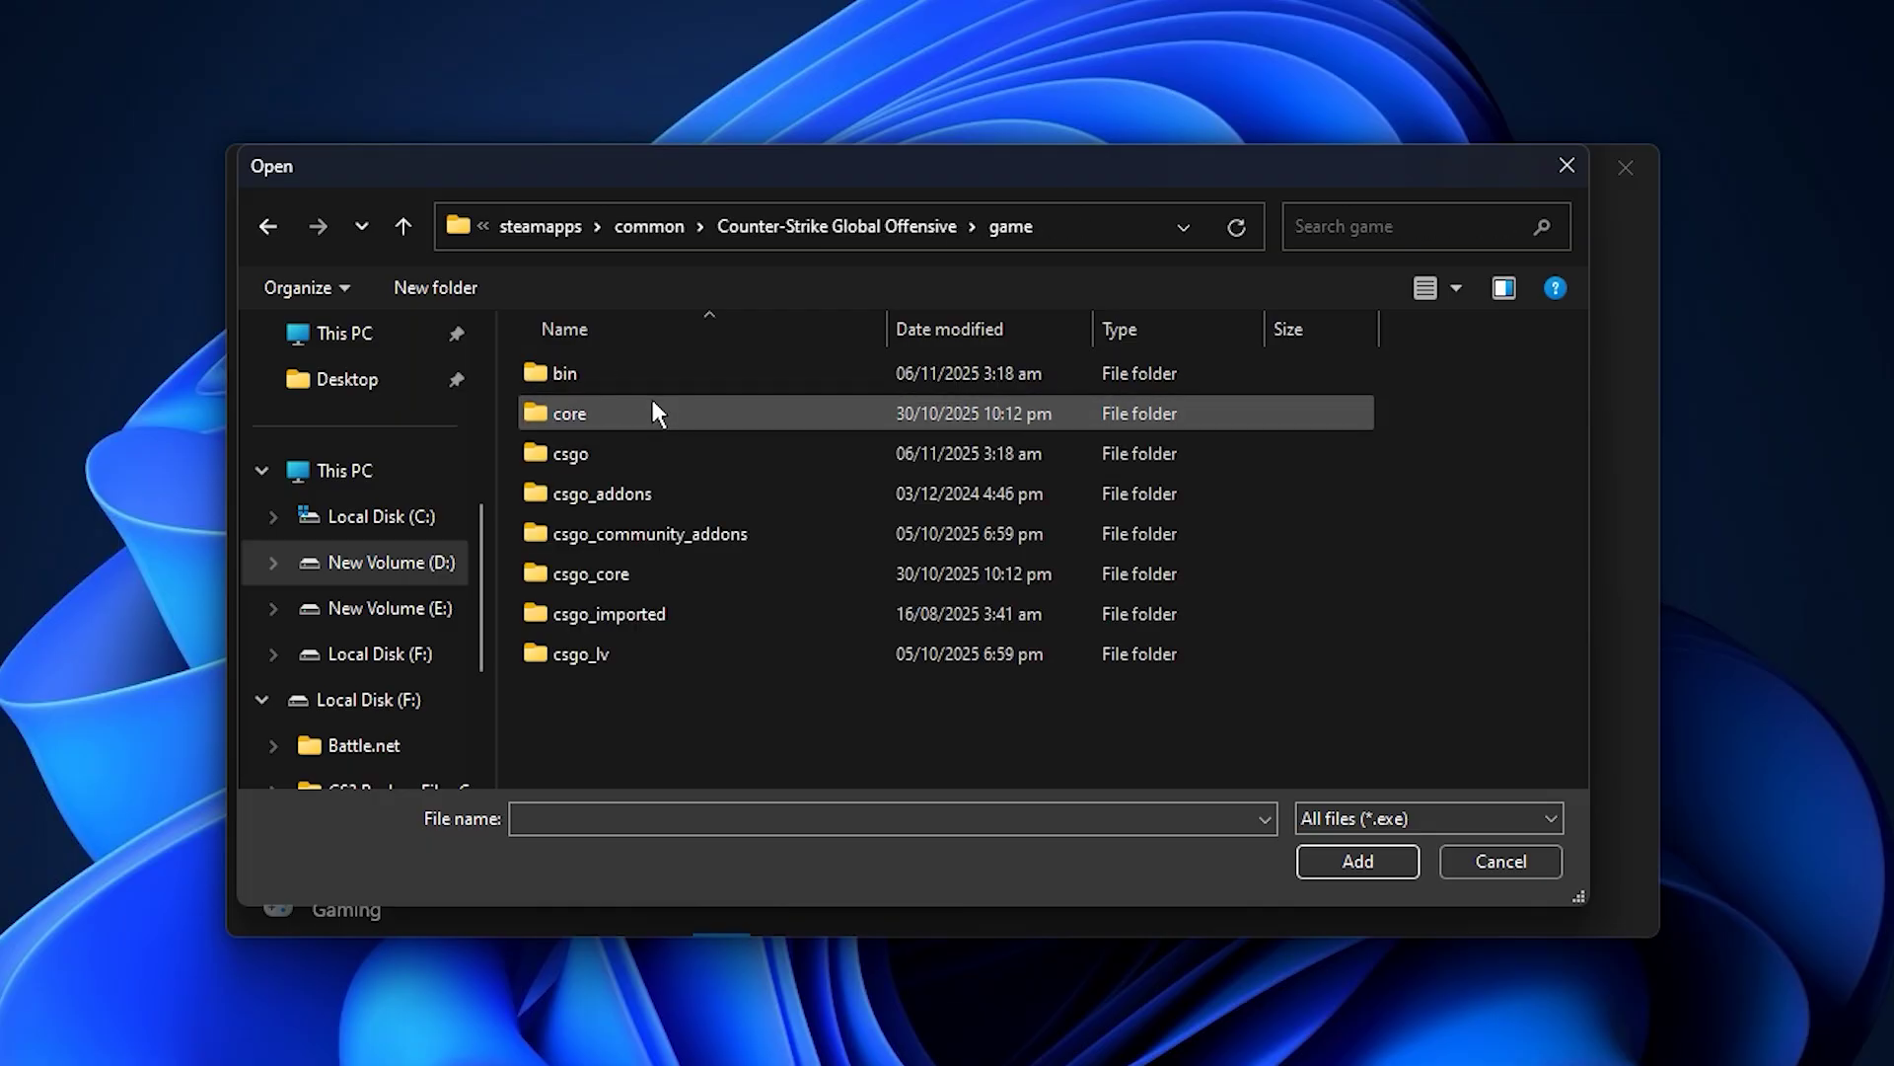
pyautogui.doubleClick(695, 370)
pyautogui.doubleClick(695, 373)
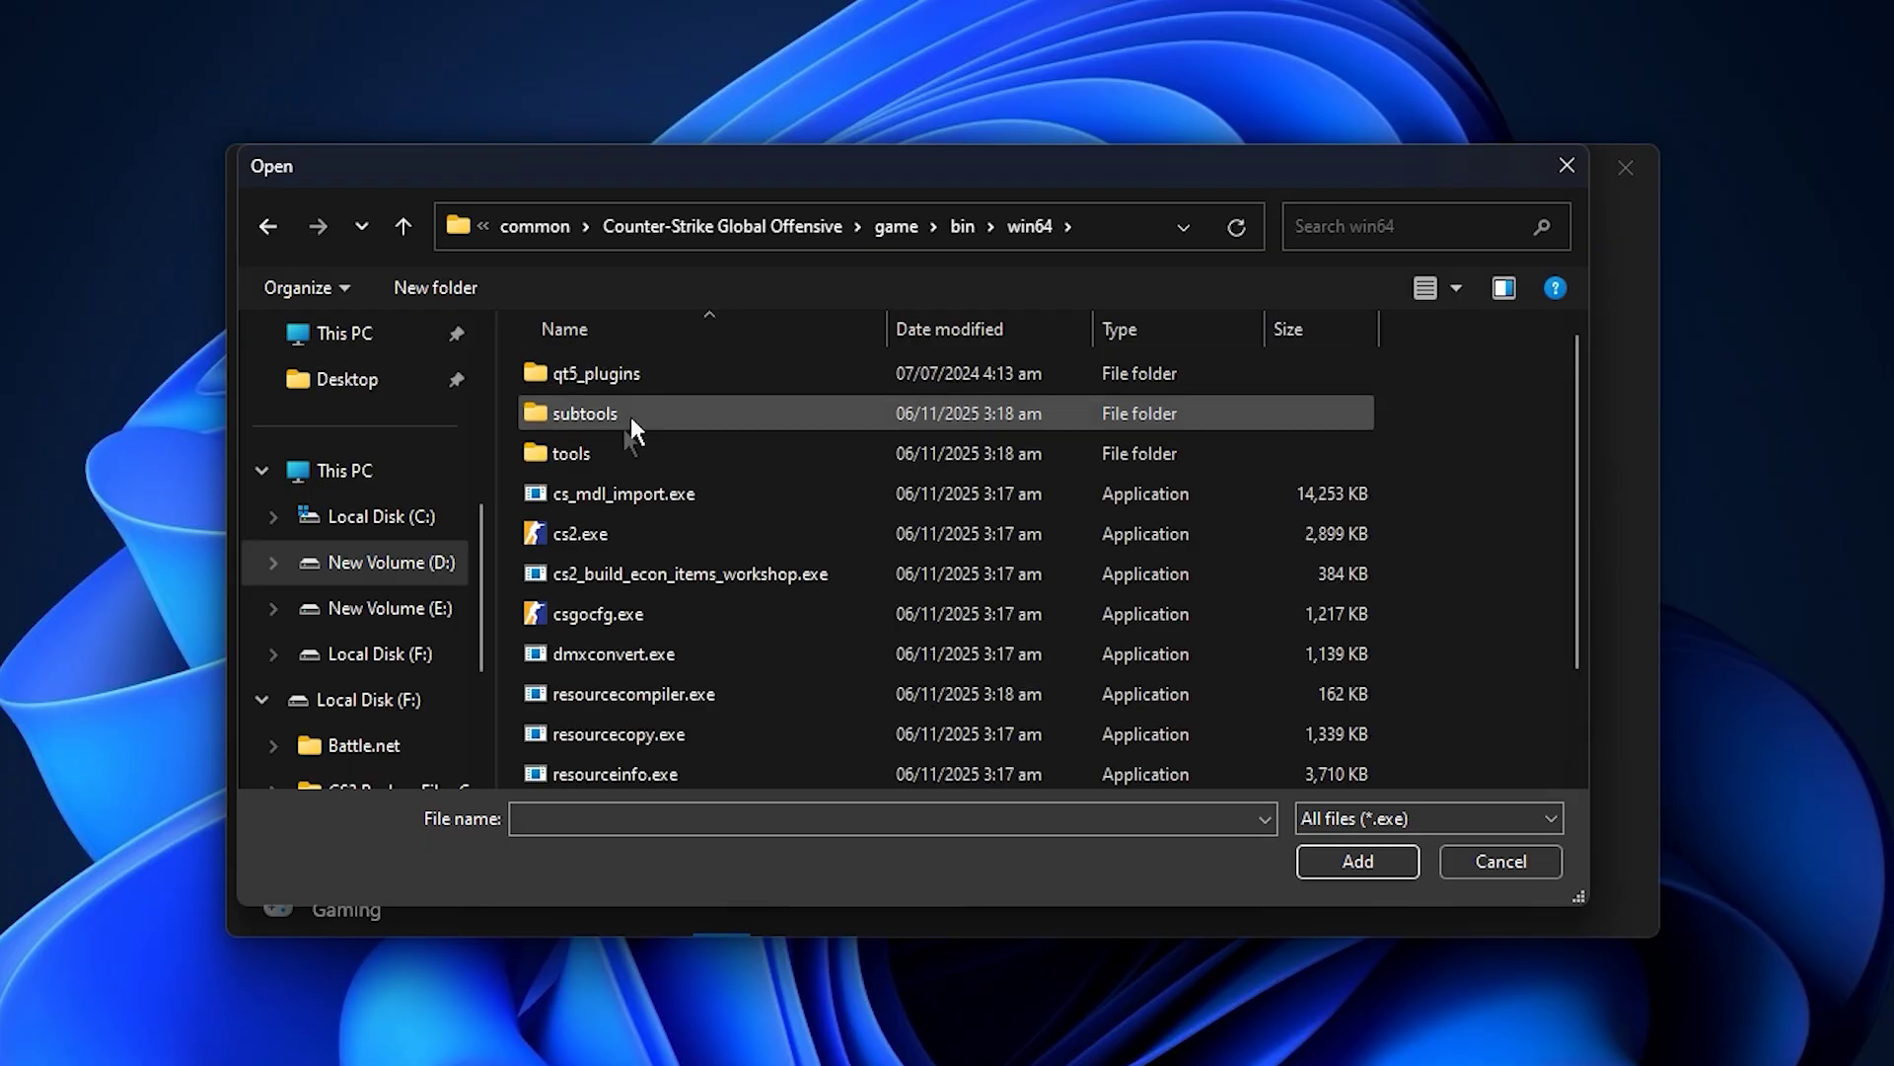
# Step: Add cs2.exe to the custom graphics app list and save its graphics preference as High performance
pyautogui.click(708, 537)
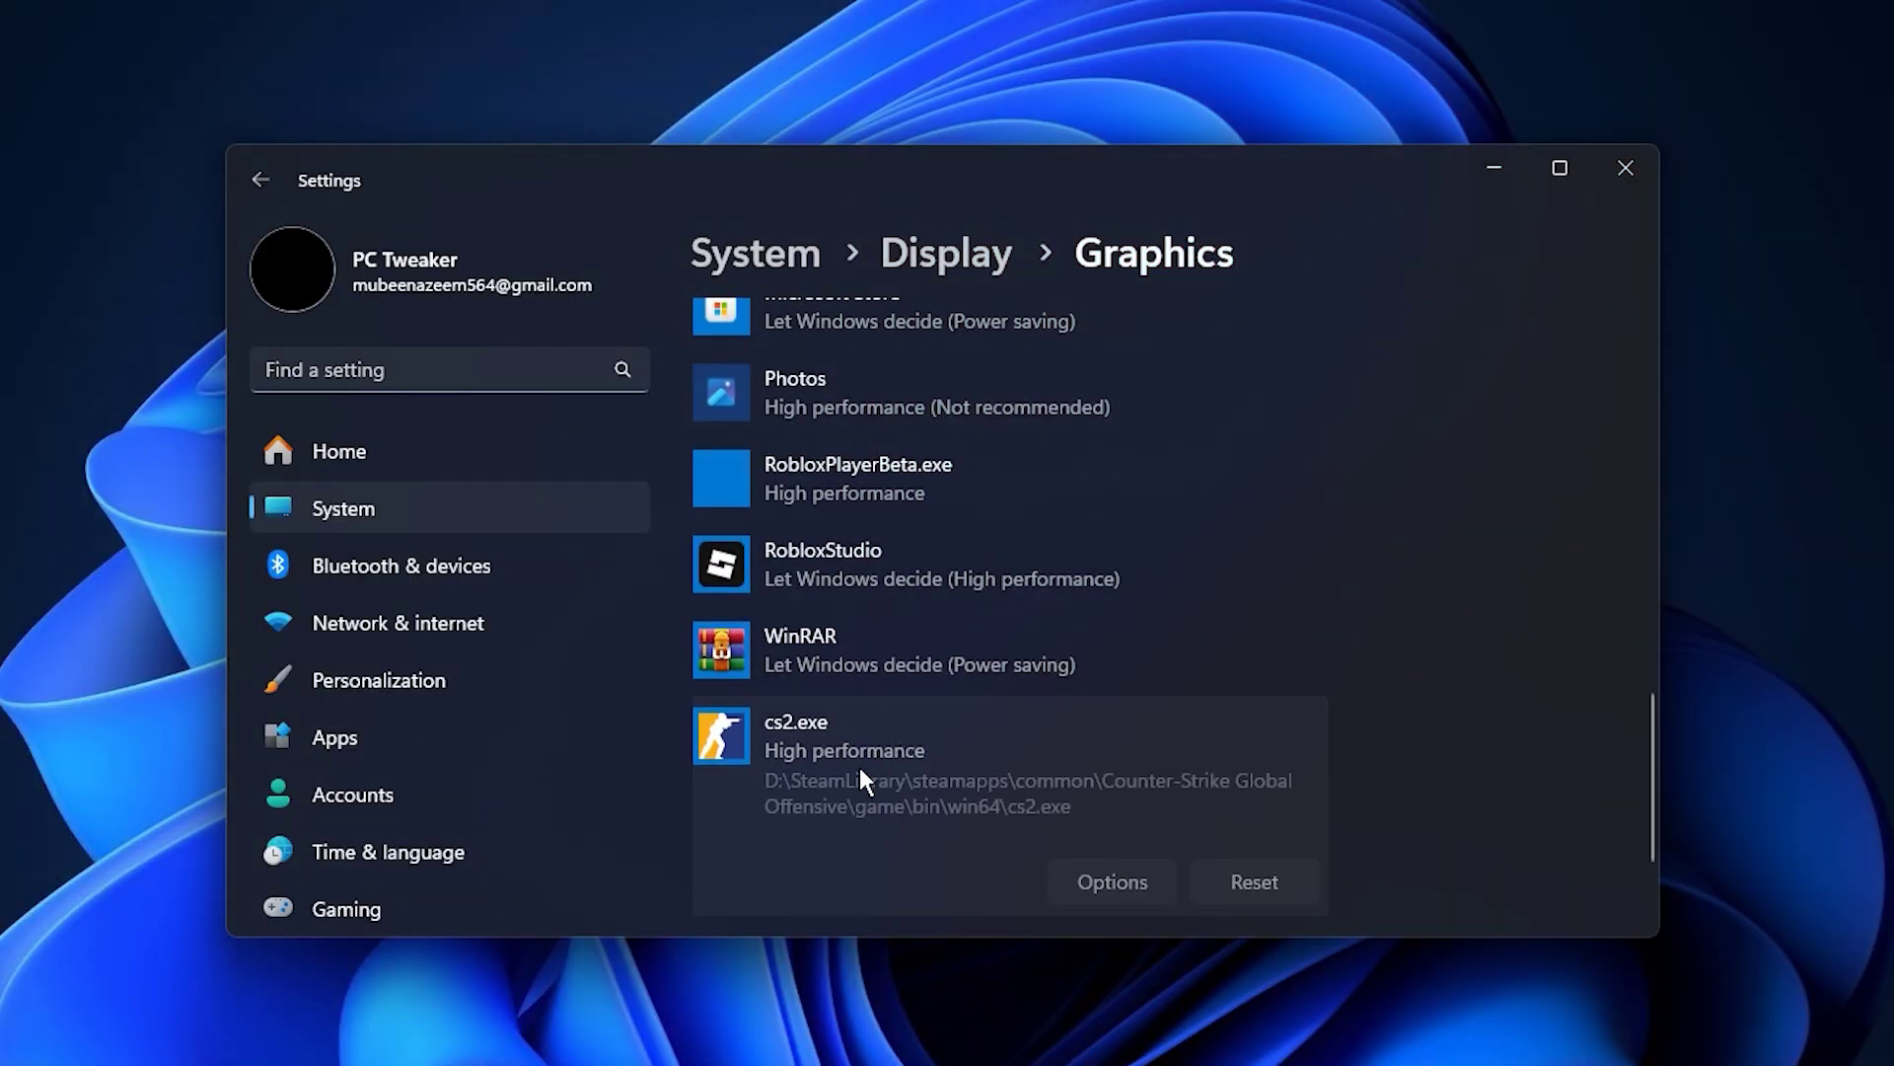
pyautogui.click(1105, 879)
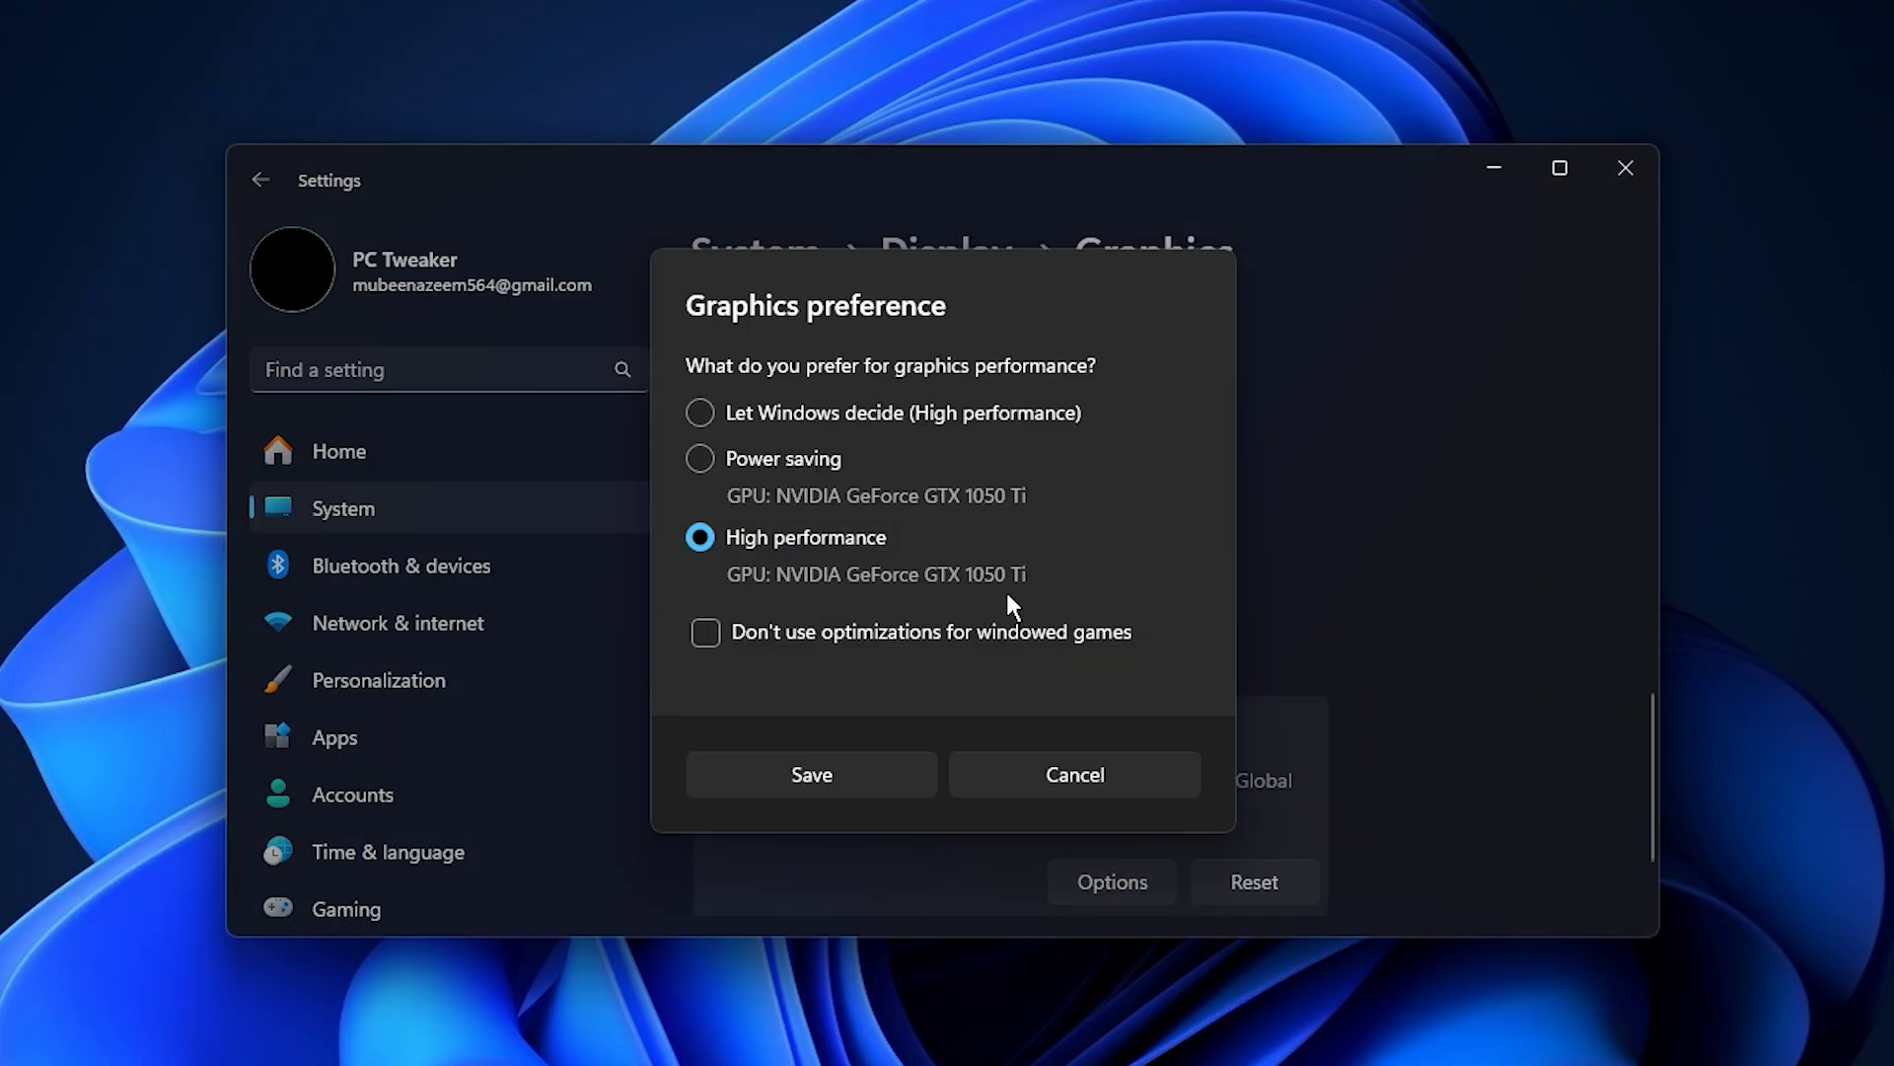
pyautogui.click(861, 778)
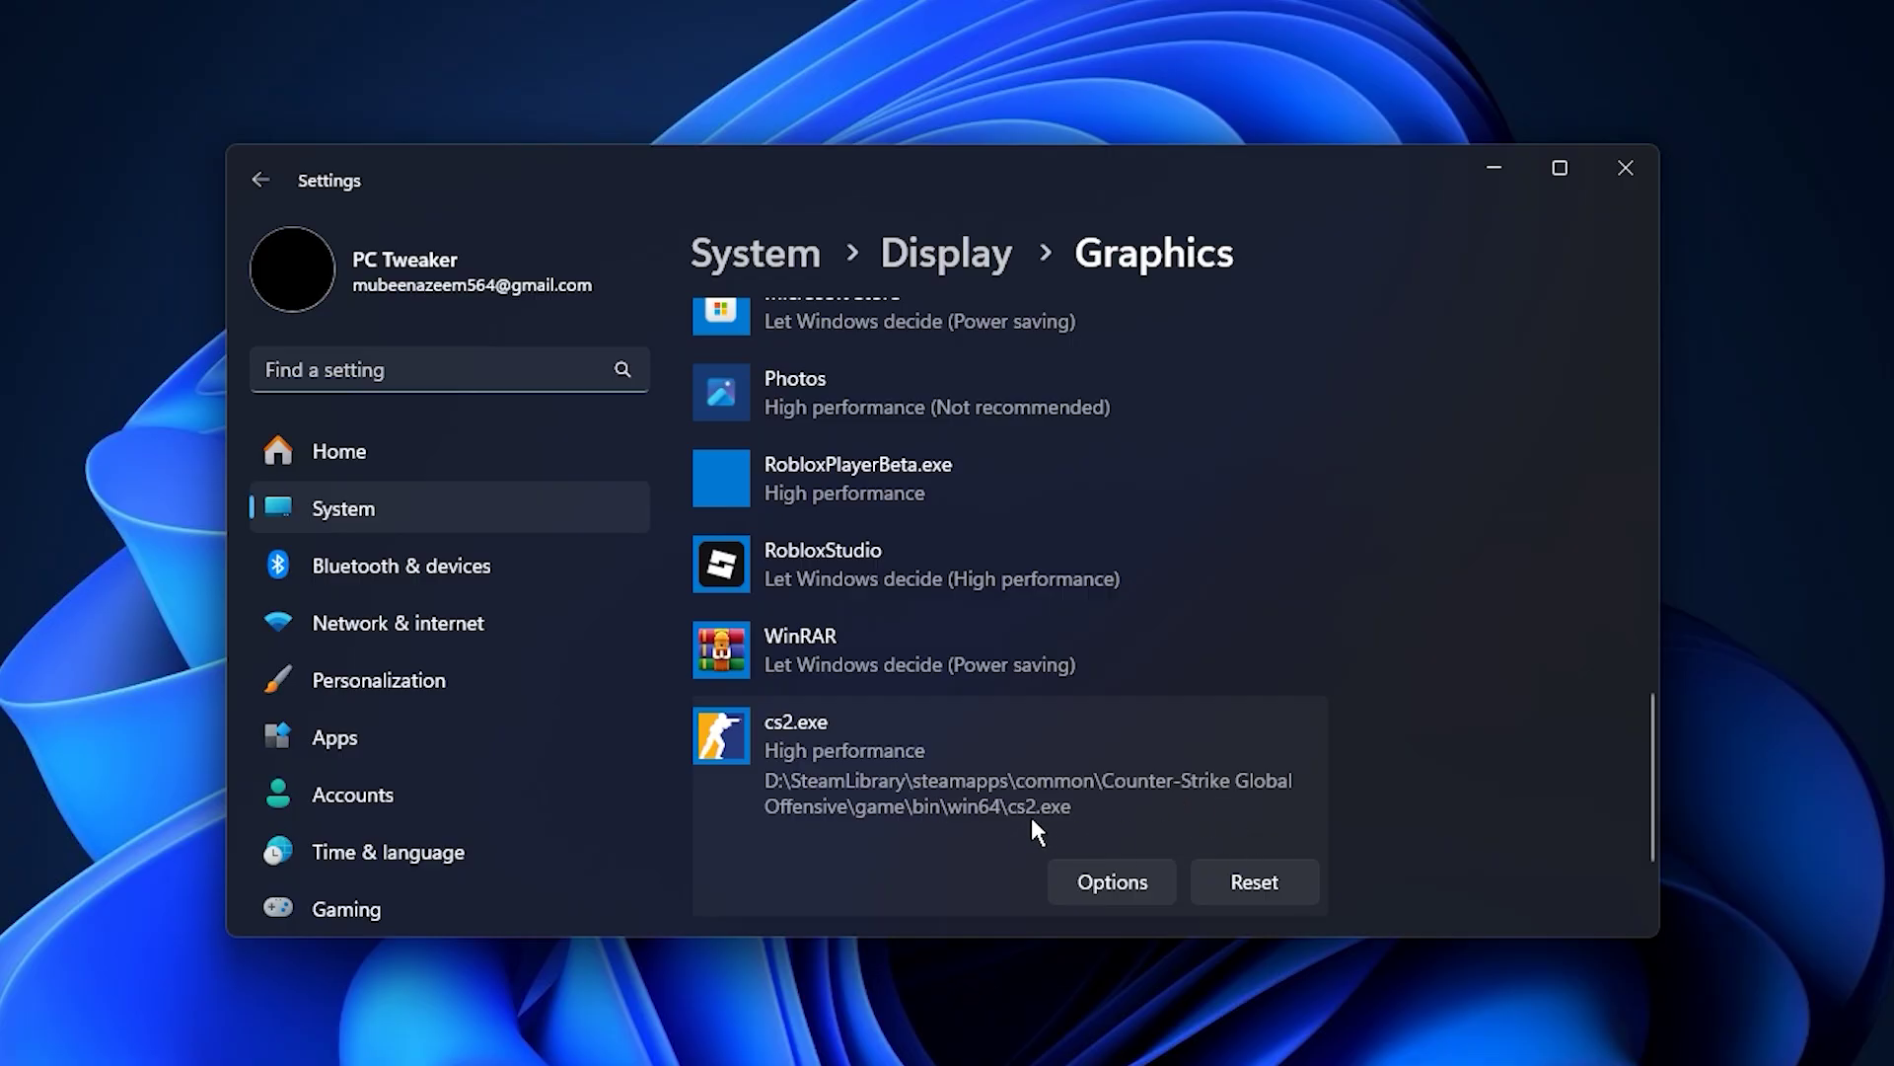
# Step: Check the graphics preferences of the other games in the app list, expanding Grand Theft Auto V, FiveM and Fortnite
pyautogui.scroll(5, 1038, 819)
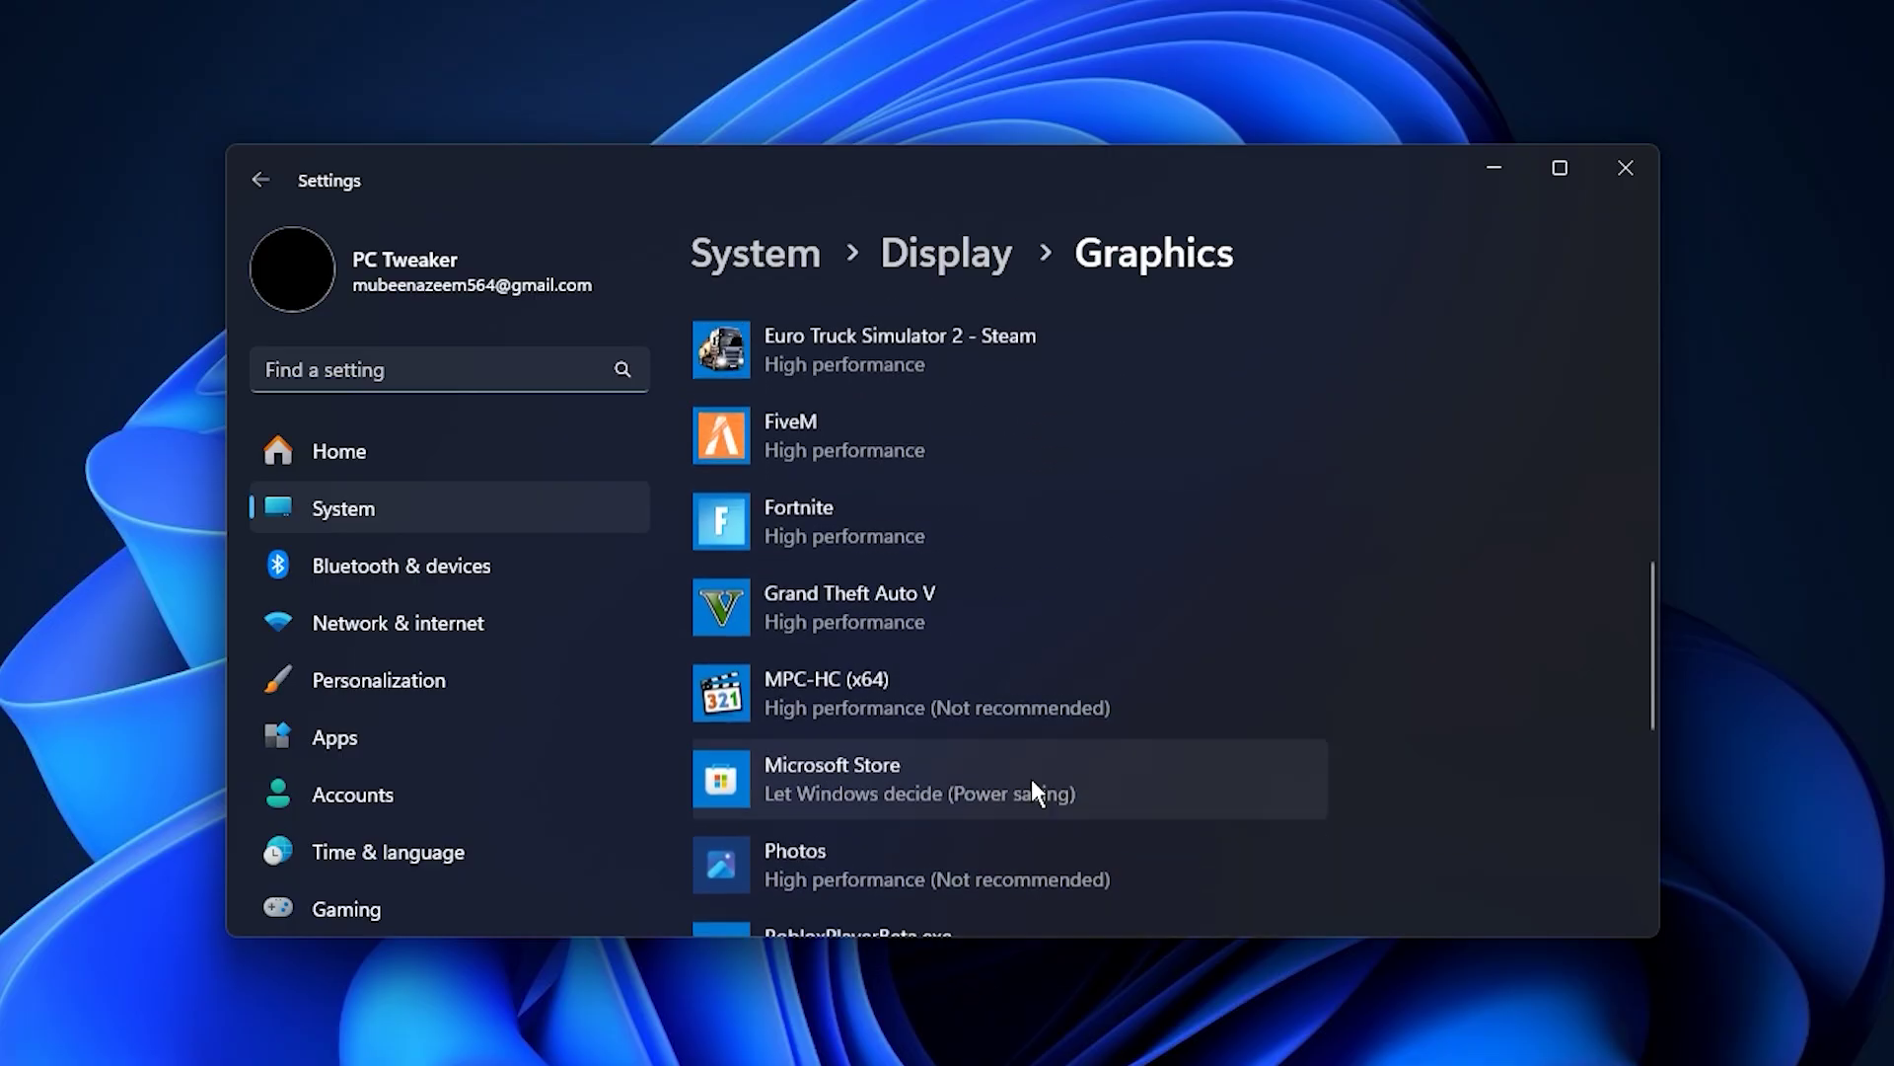
pyautogui.click(919, 608)
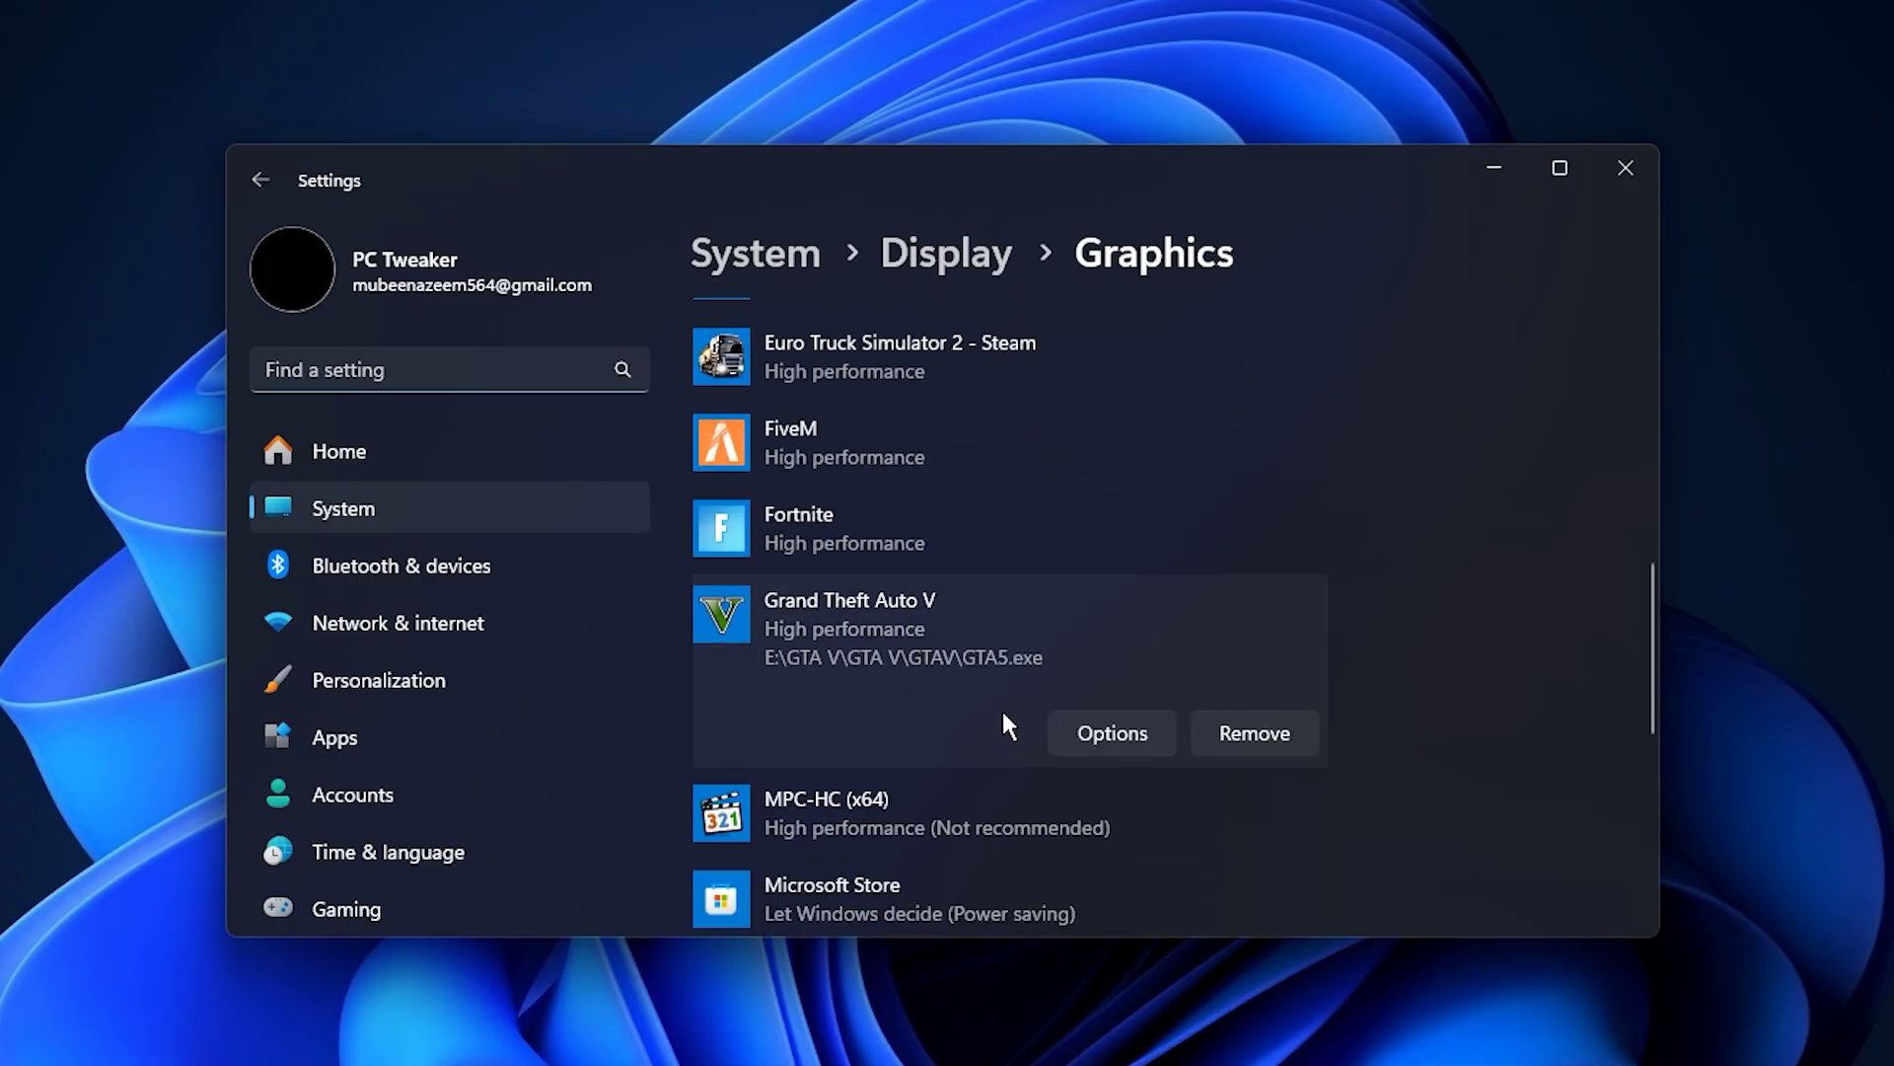
pyautogui.scroll(3, 1002, 721)
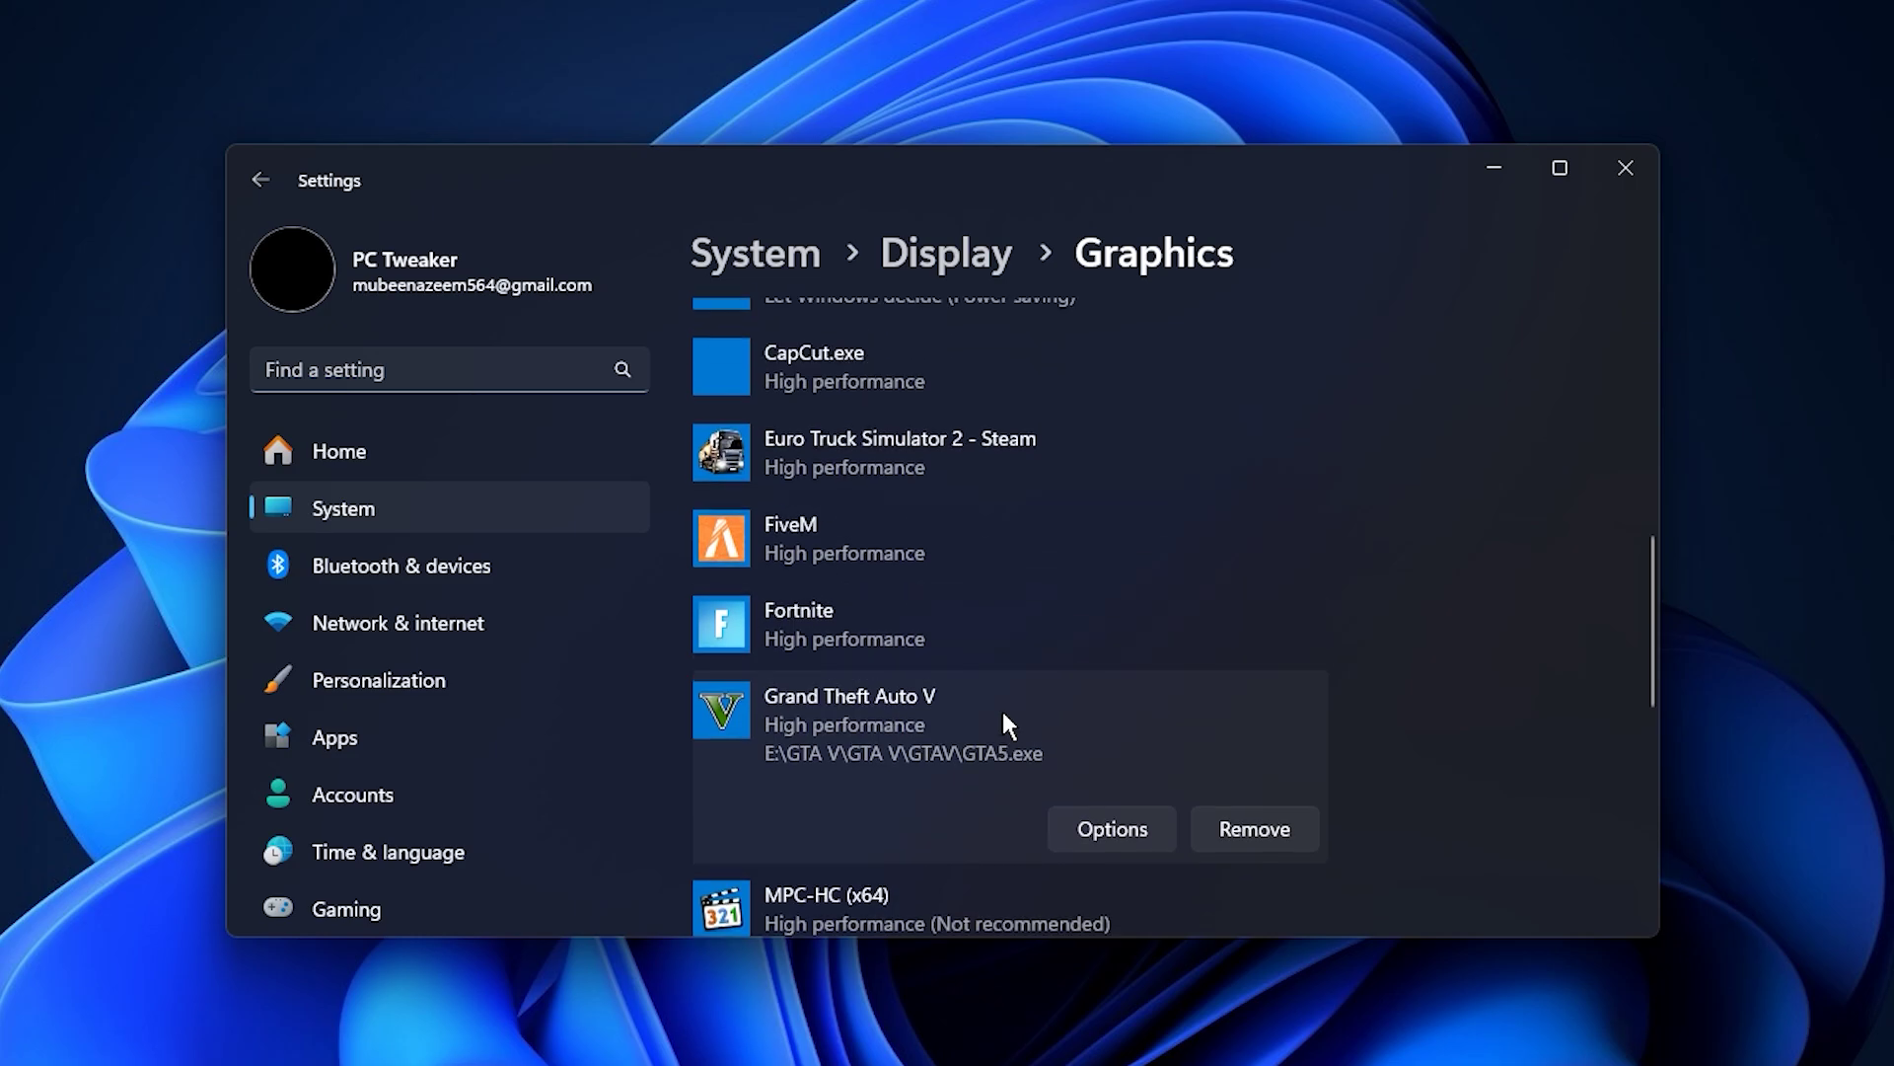
pyautogui.click(977, 730)
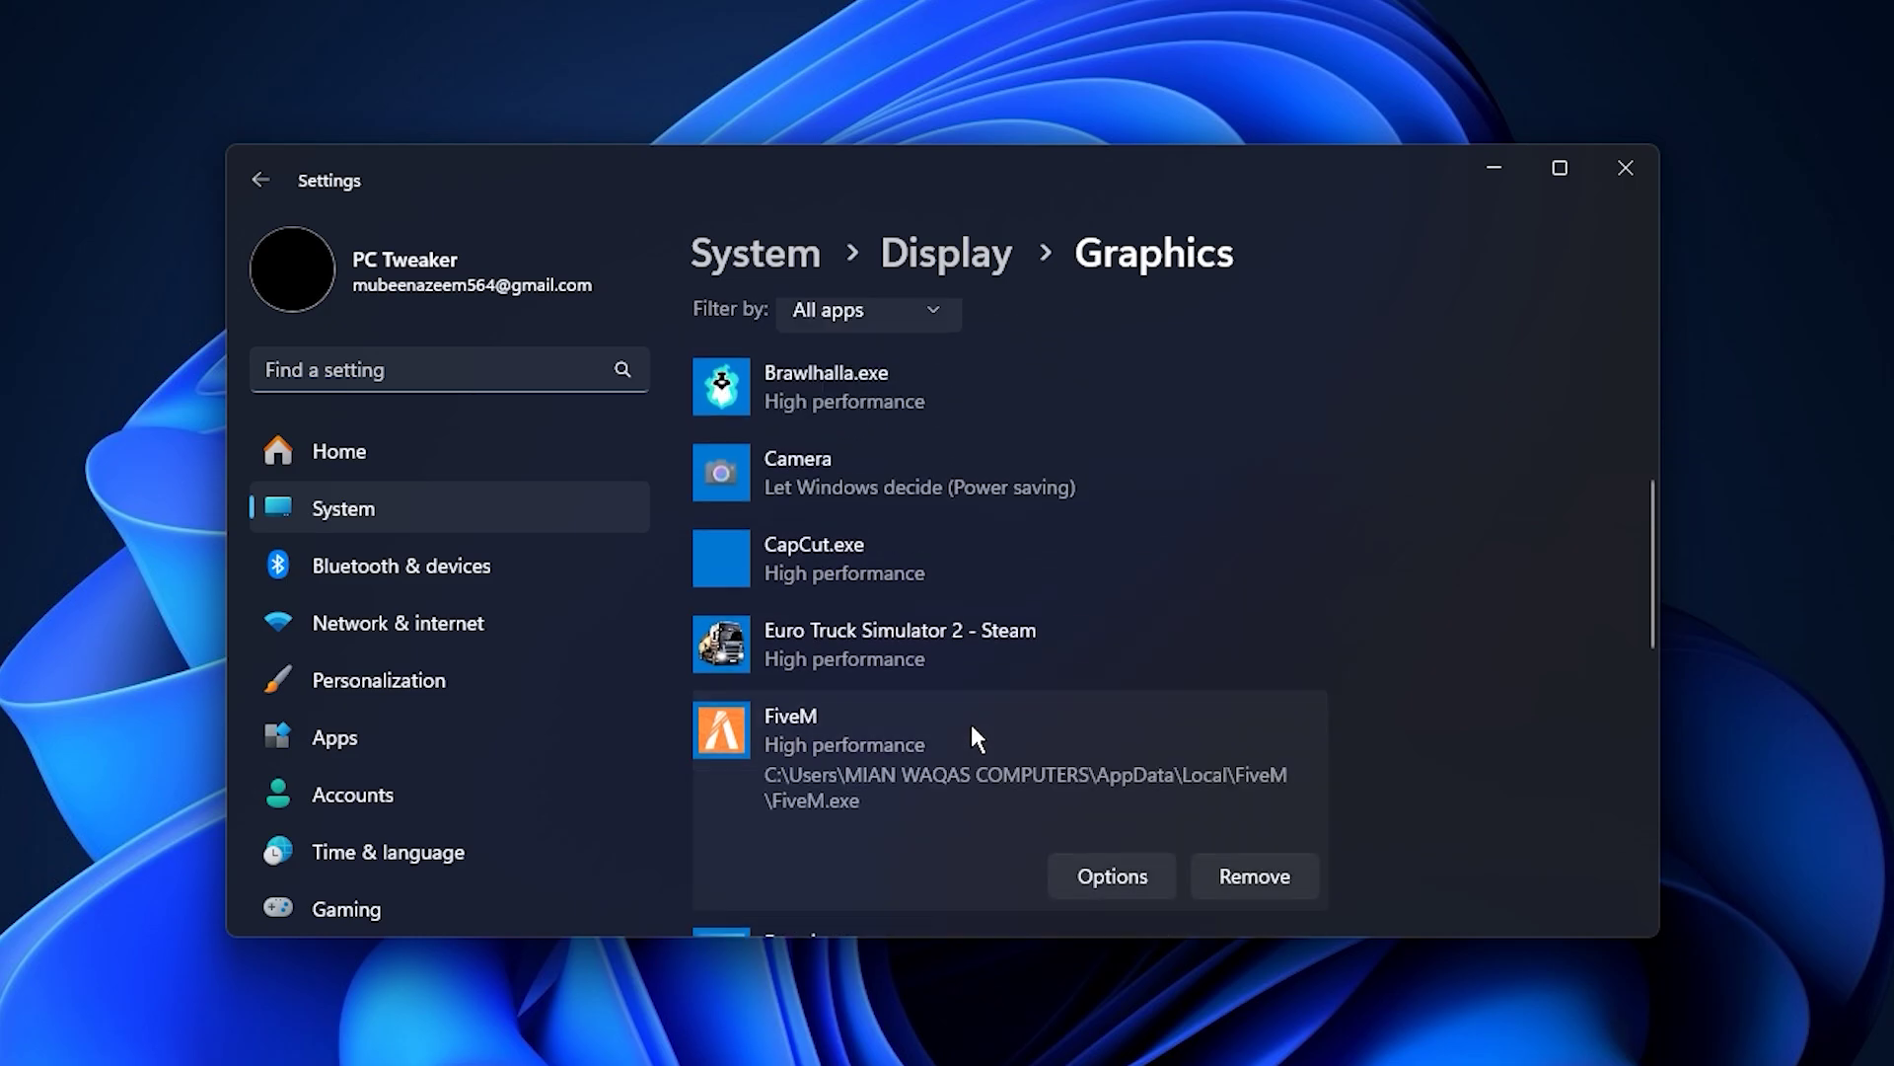
pyautogui.scroll(-3, 971, 730)
pyautogui.click(959, 686)
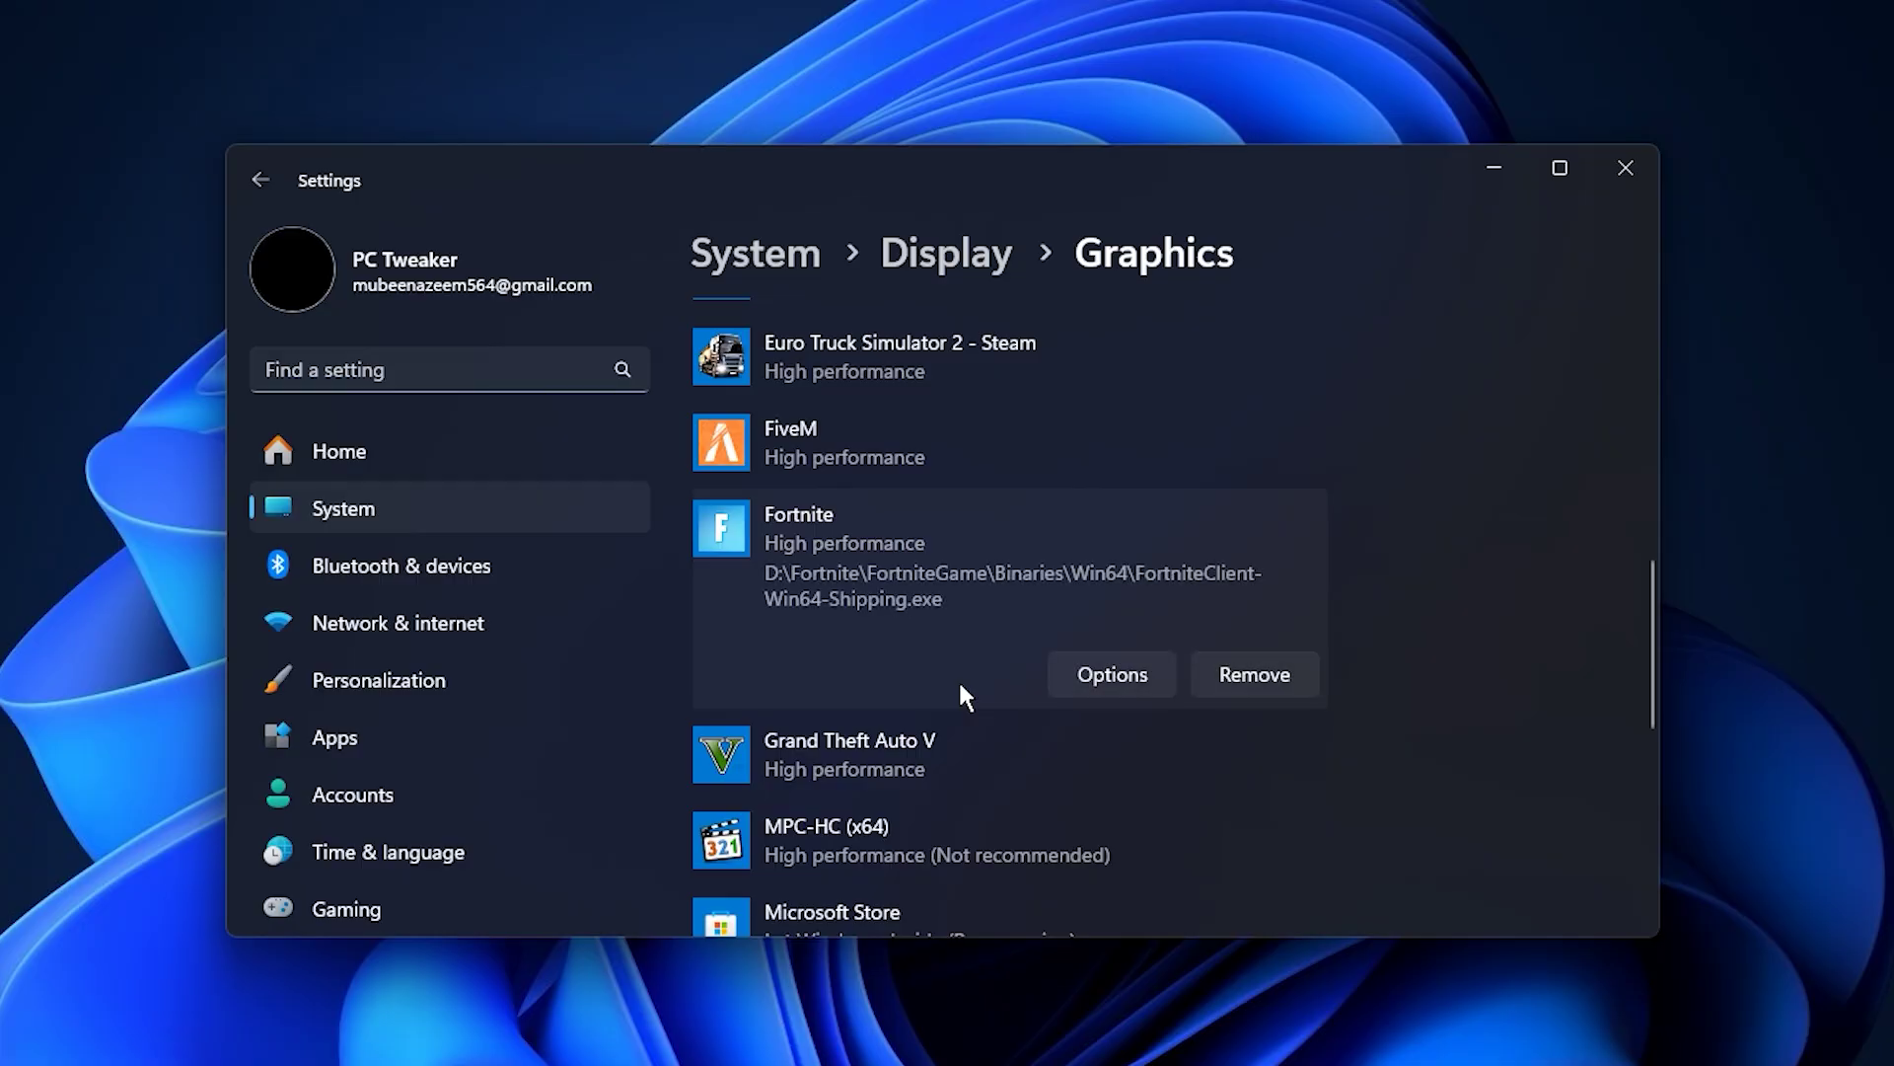
pyautogui.scroll(2, 964, 690)
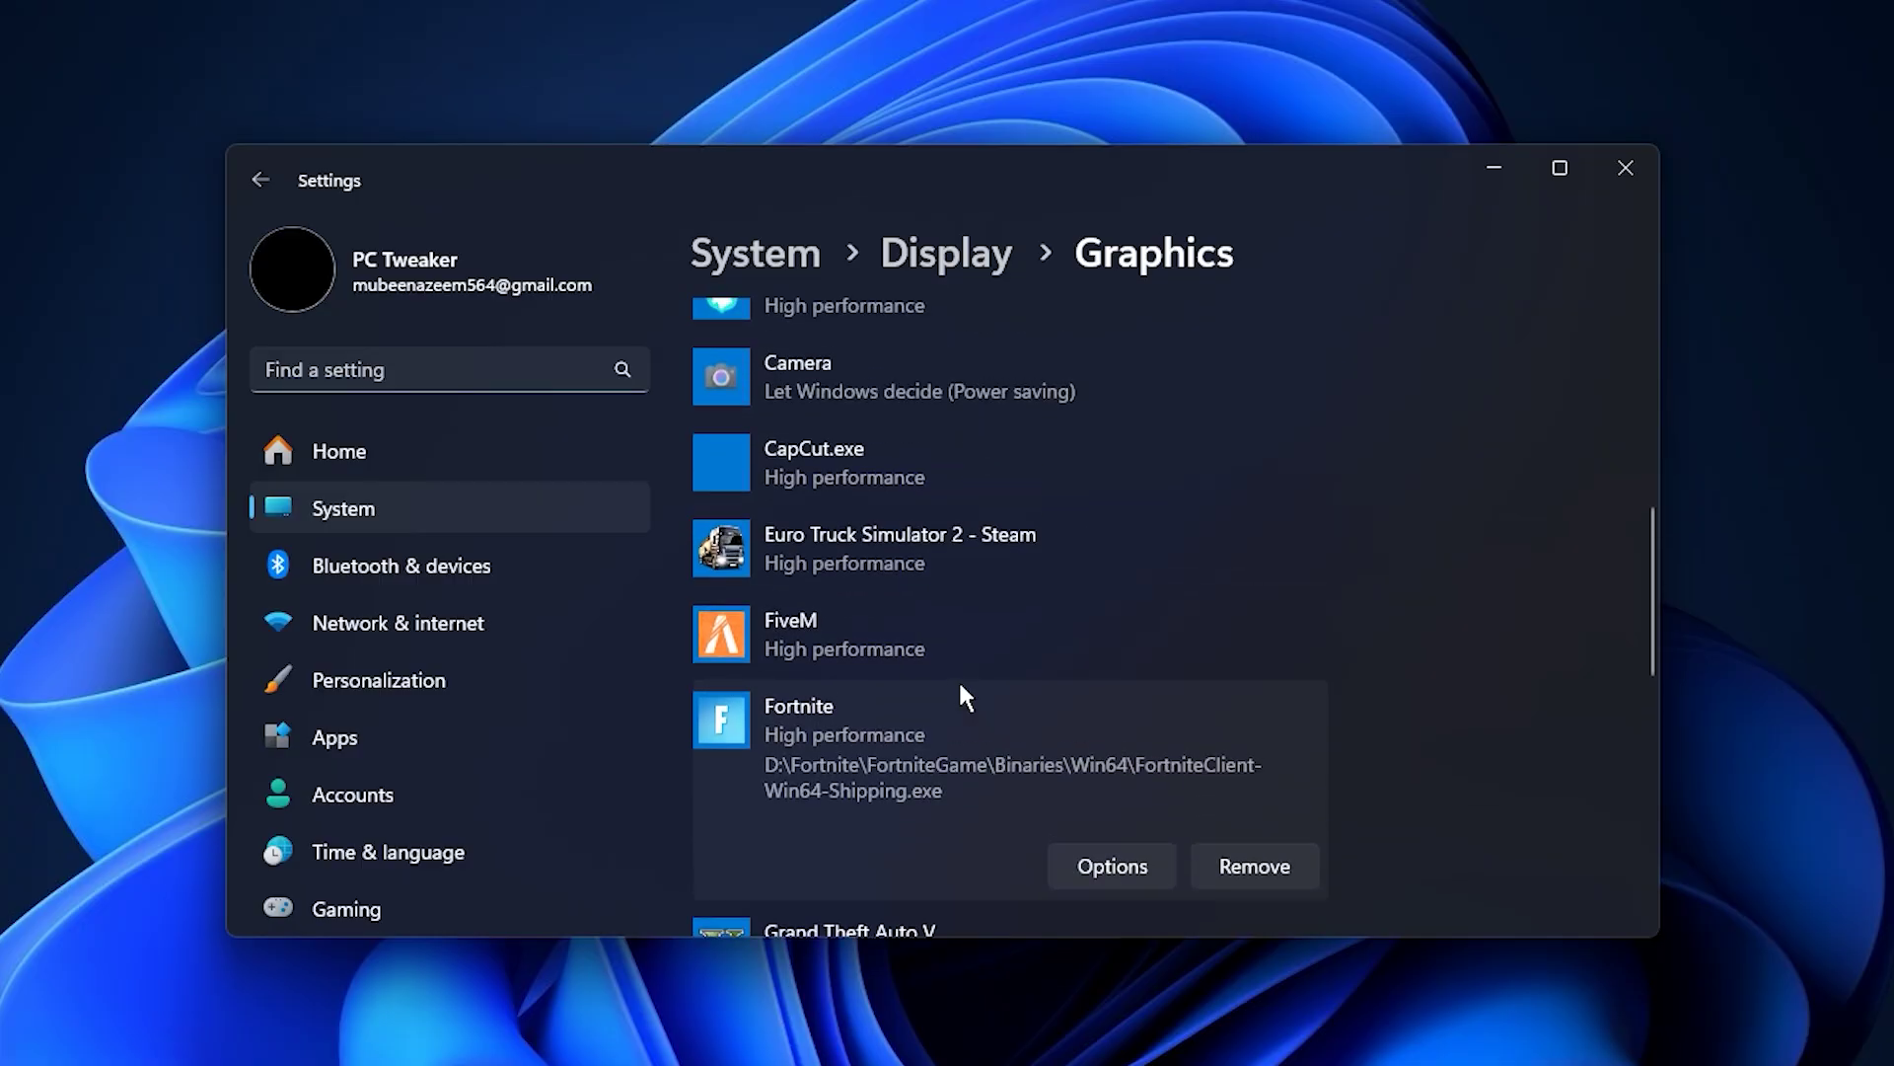
pyautogui.scroll(3, 962, 696)
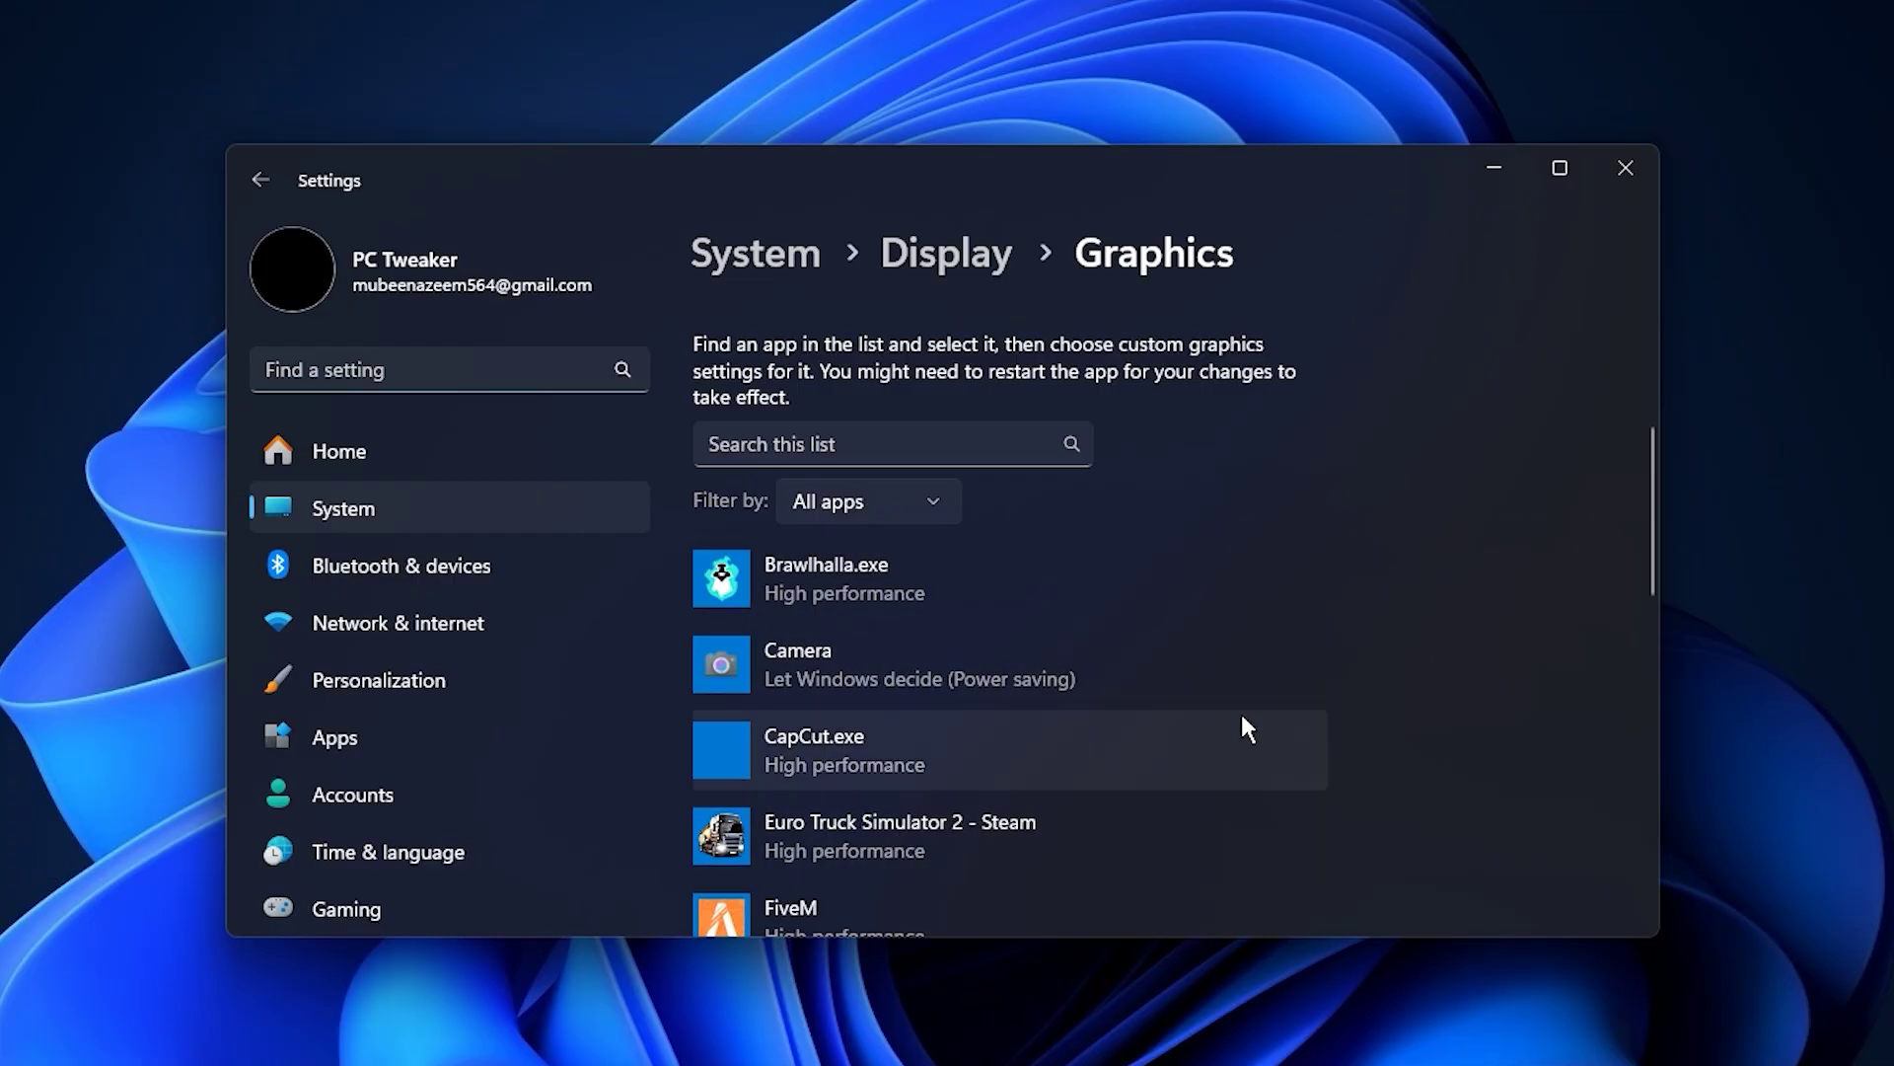
pyautogui.scroll(-5, 1440, 675)
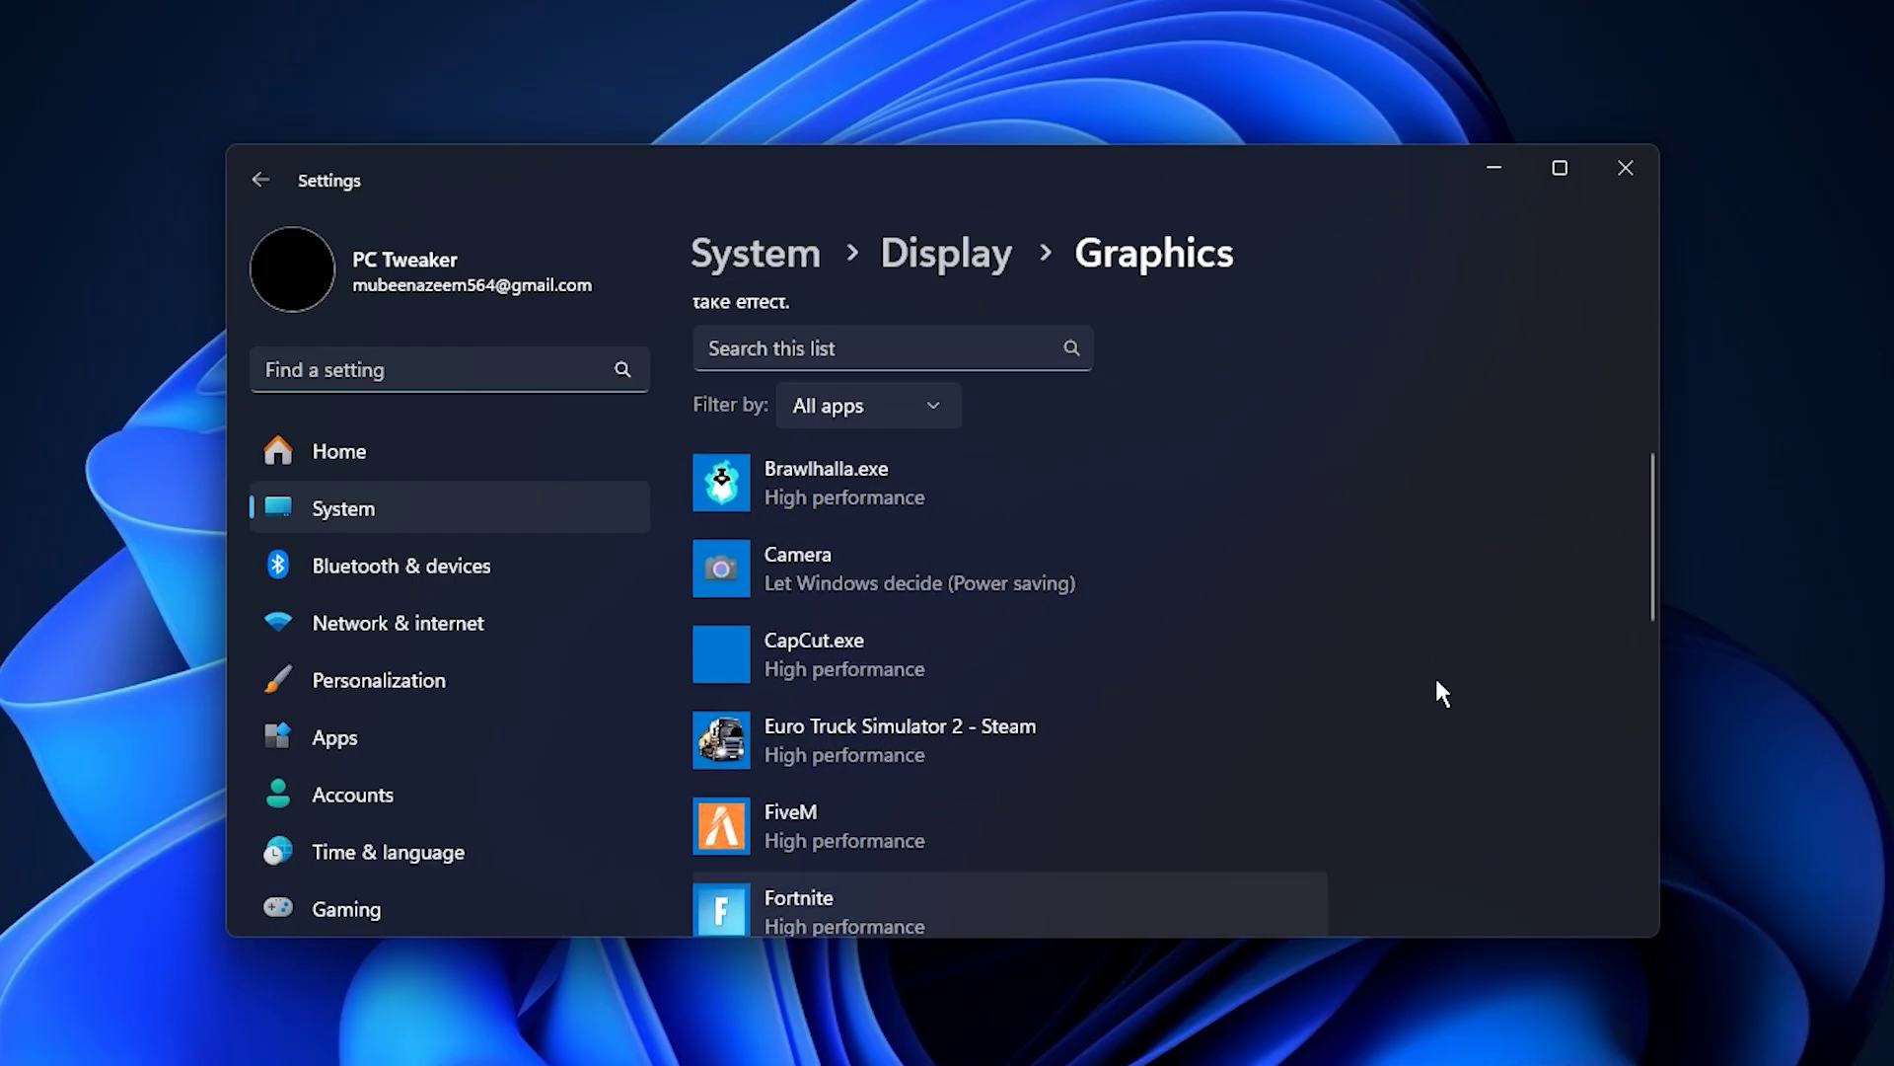